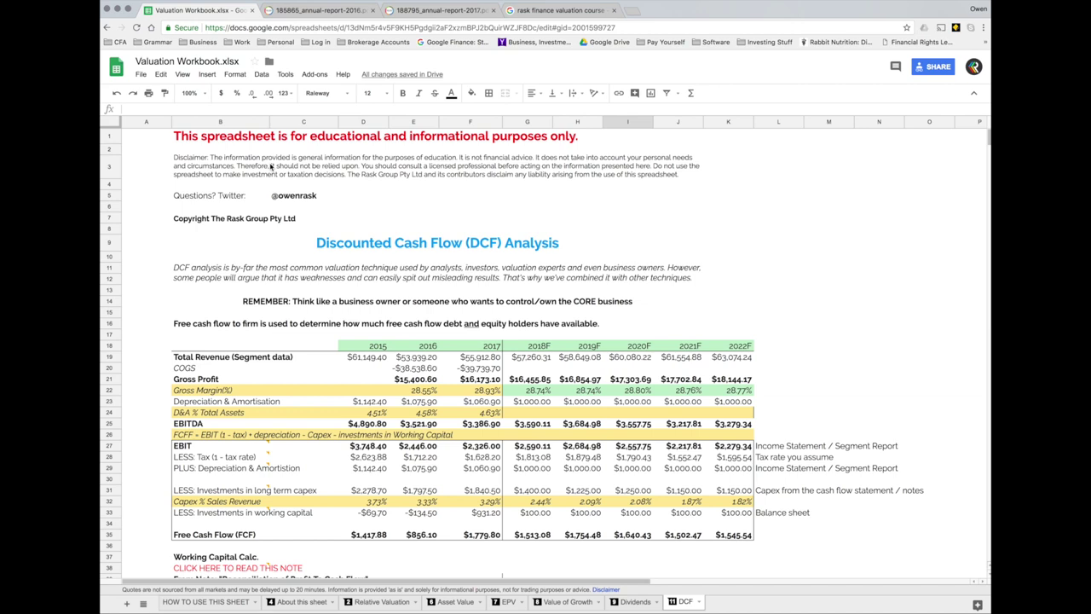
- Review the valuation outputs and weightings on the About this sheet page and return to the DCF sheet
left_click(195, 278)
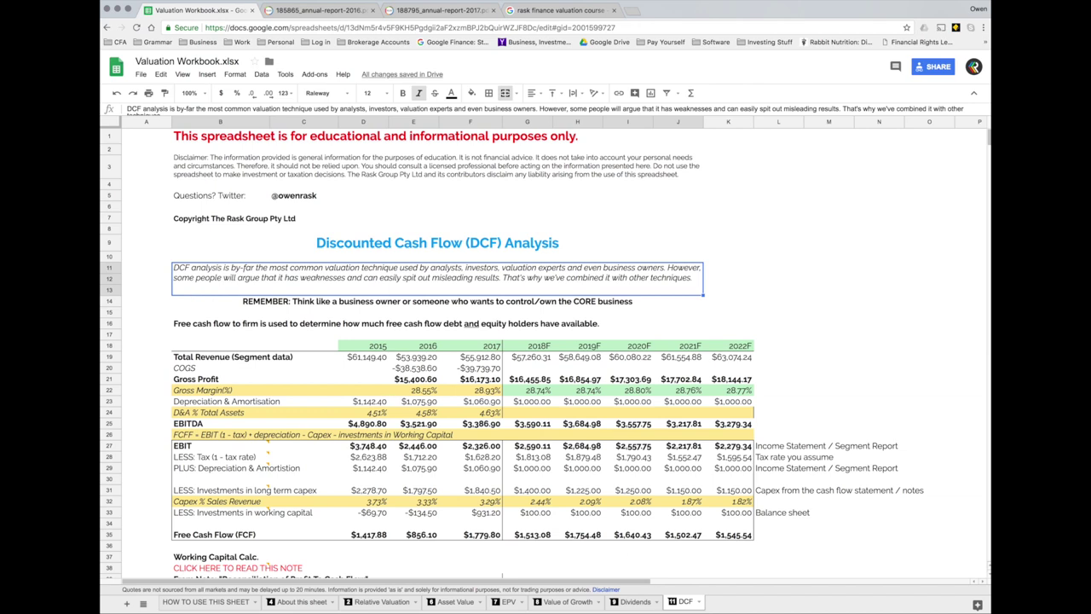
left_click(304, 603)
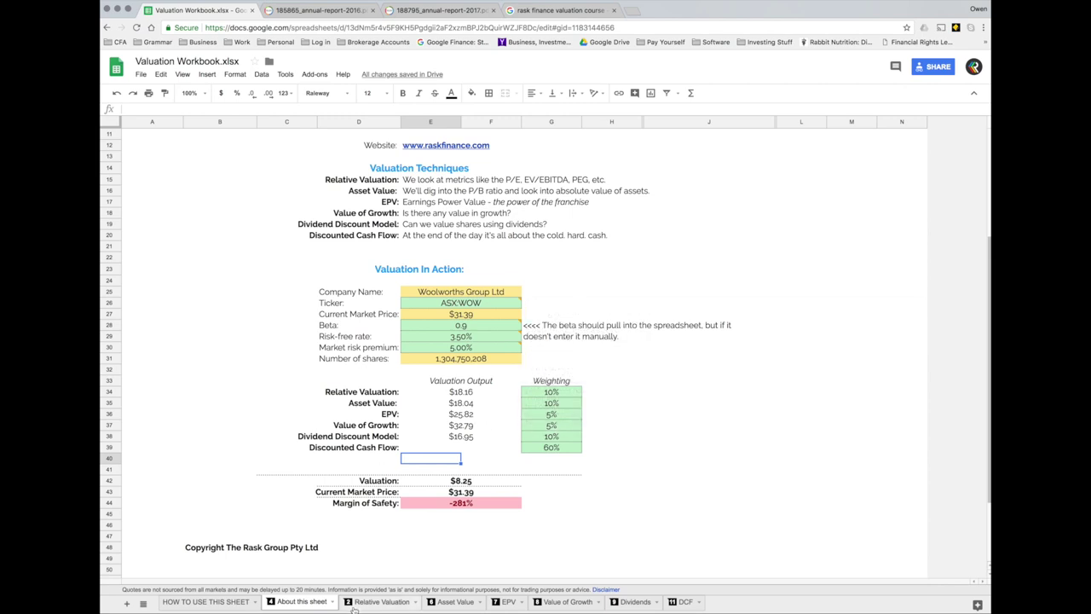
left_click(671, 603)
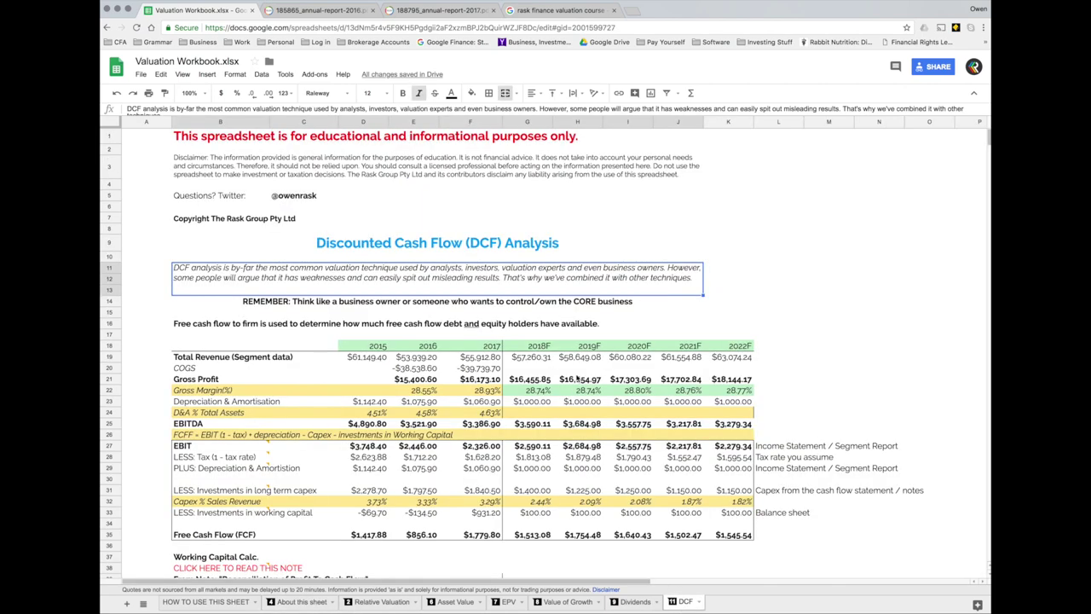
- Read the DCF sheet's title, the business-owner reminder and the note on free cash flow to firm
left_click(637, 244)
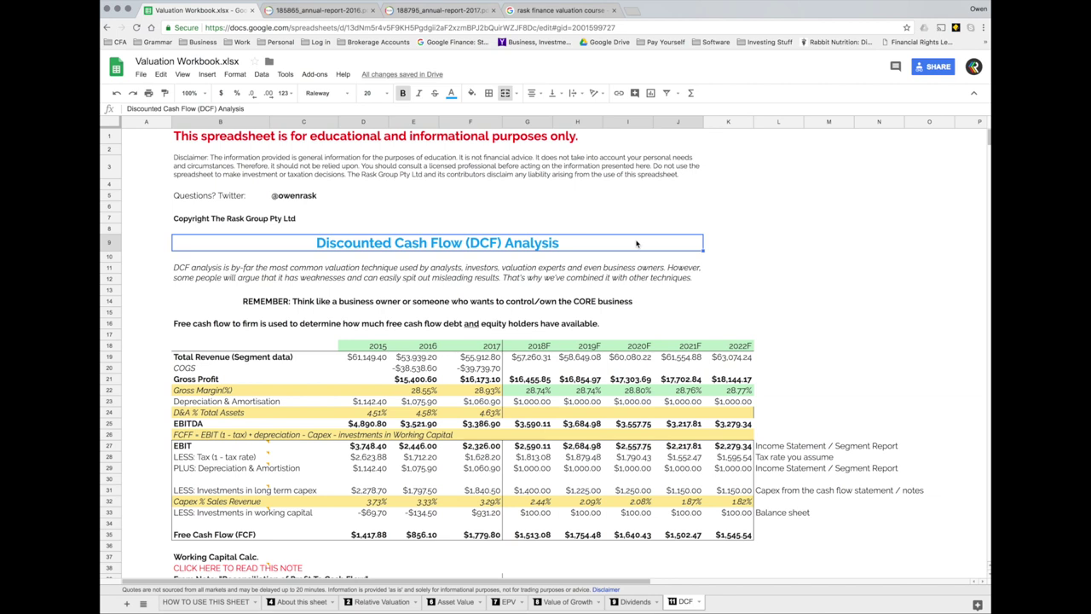
left_click(242, 305)
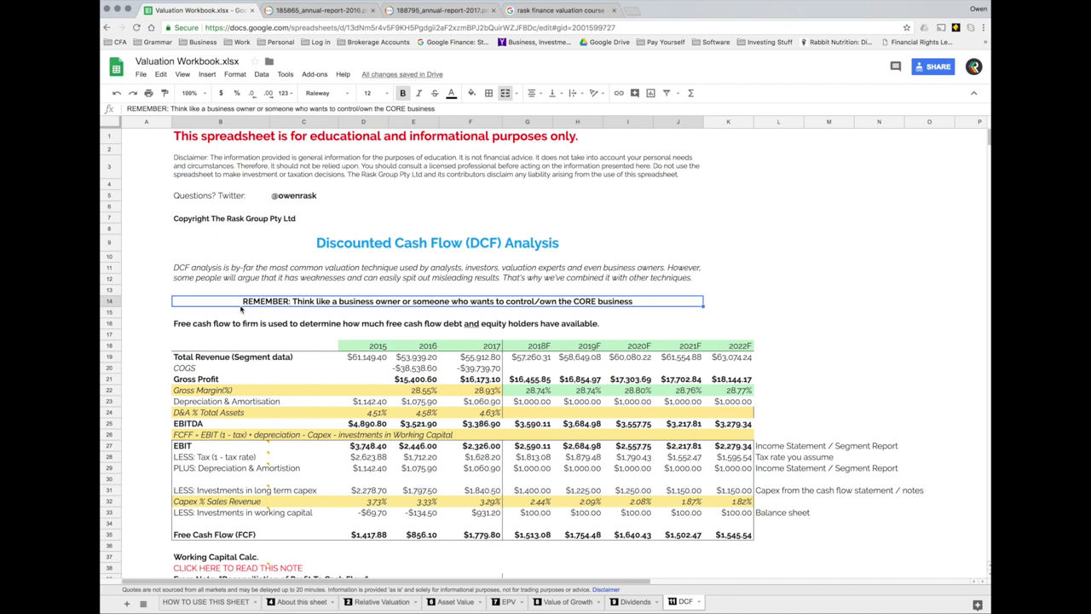
left_click(196, 336)
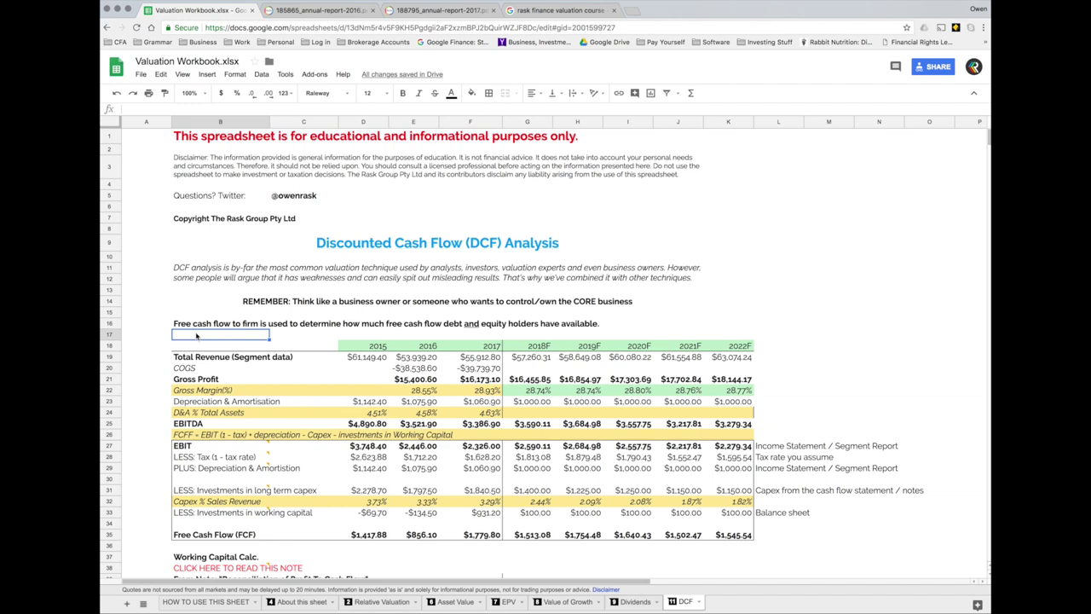
left_click(216, 326)
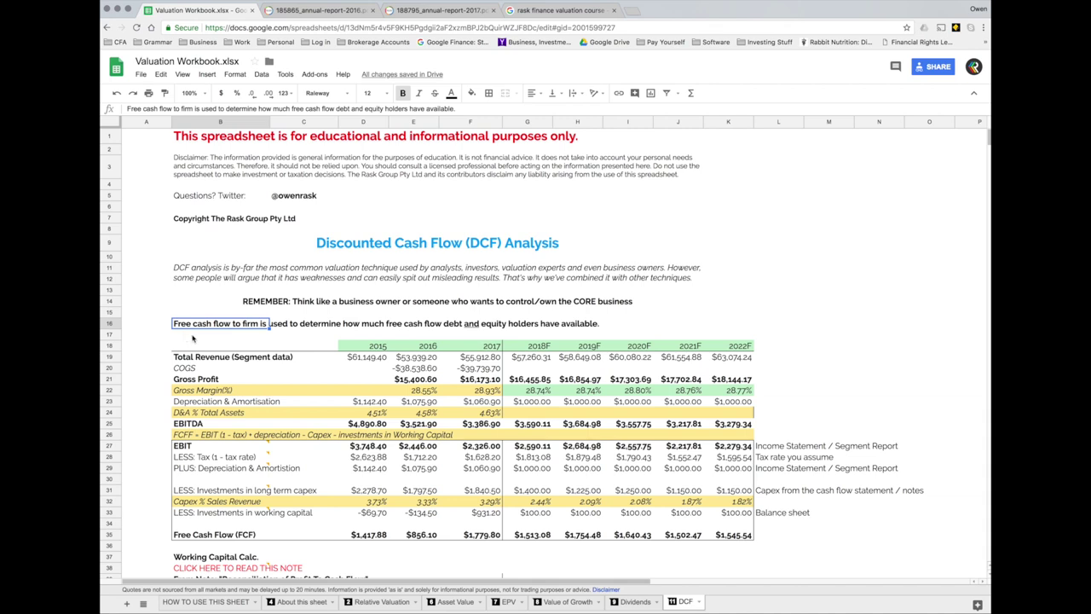
- Examine the Total Revenue, COGS and Gross Profit rows for the historical years in the free cash flow table
scroll(213, 362, "down", 2)
scroll(213, 363, "down", 1)
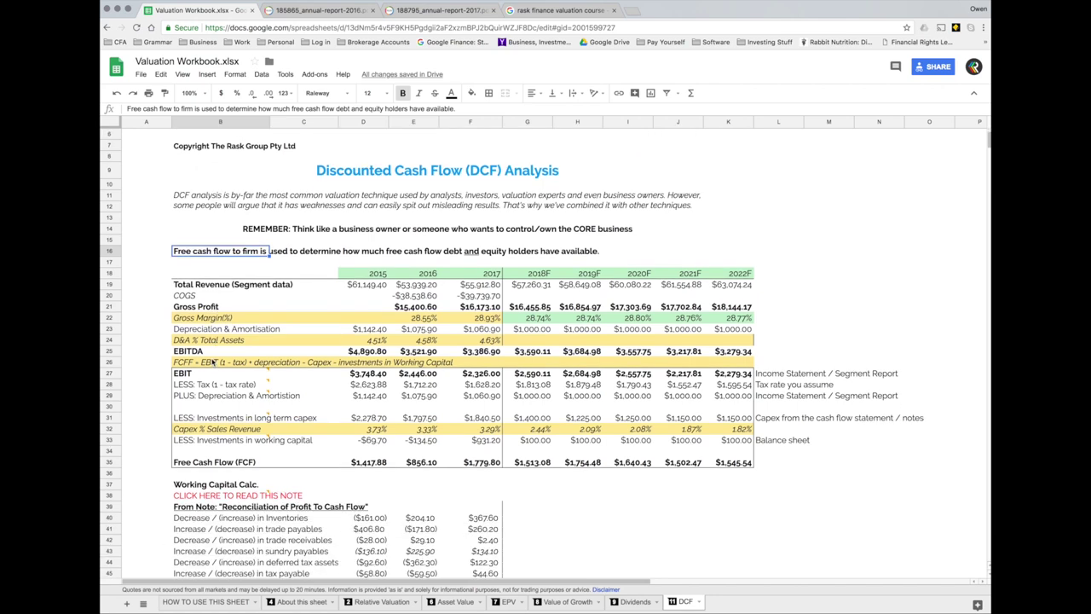
left_click(251, 274)
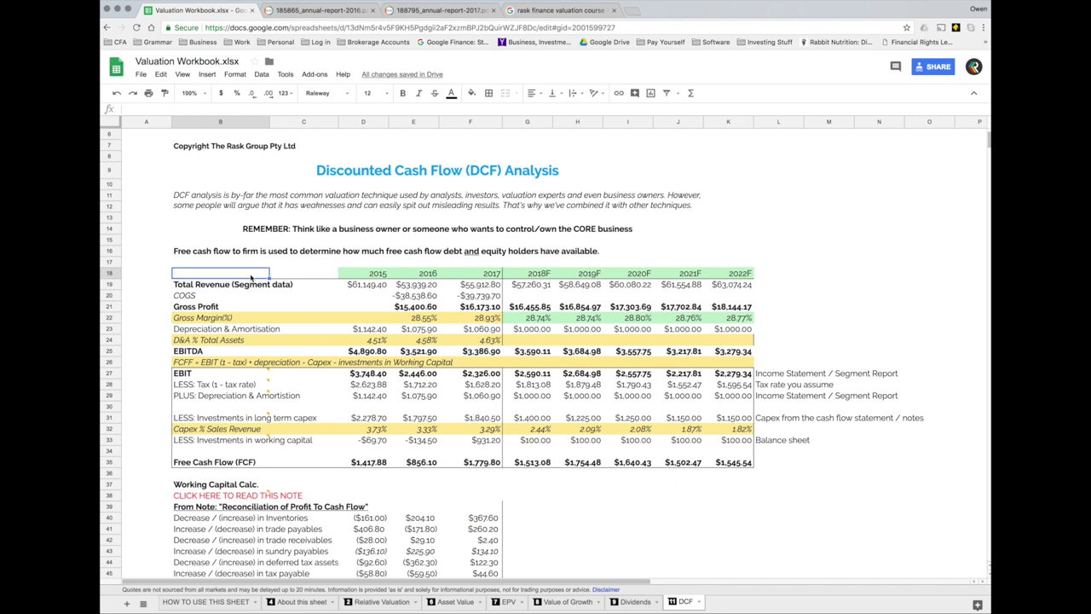
left_click(220, 287)
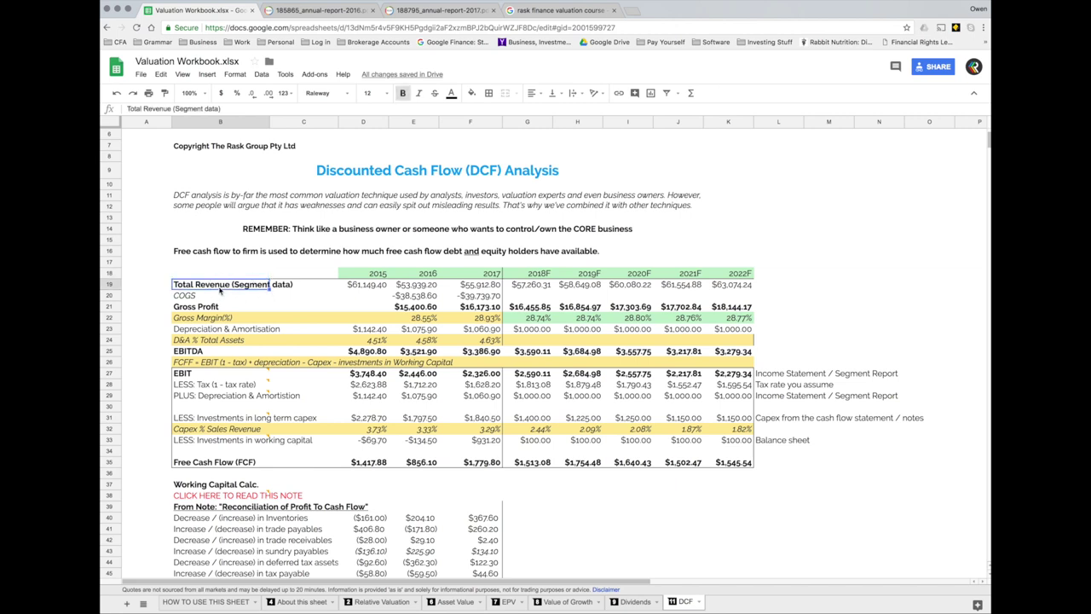
left_click(357, 287)
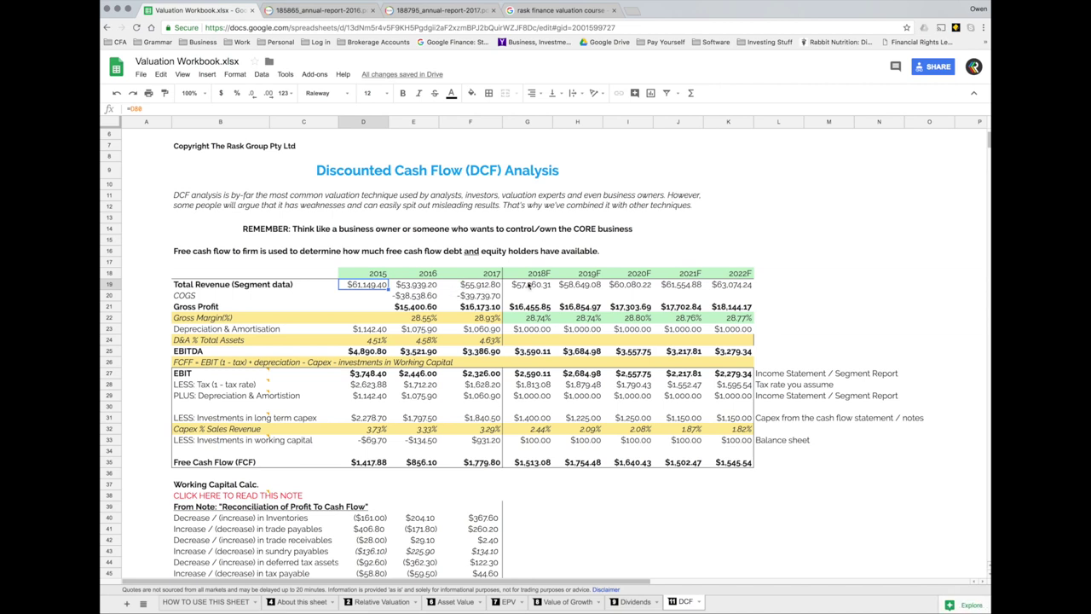
left_click(419, 297)
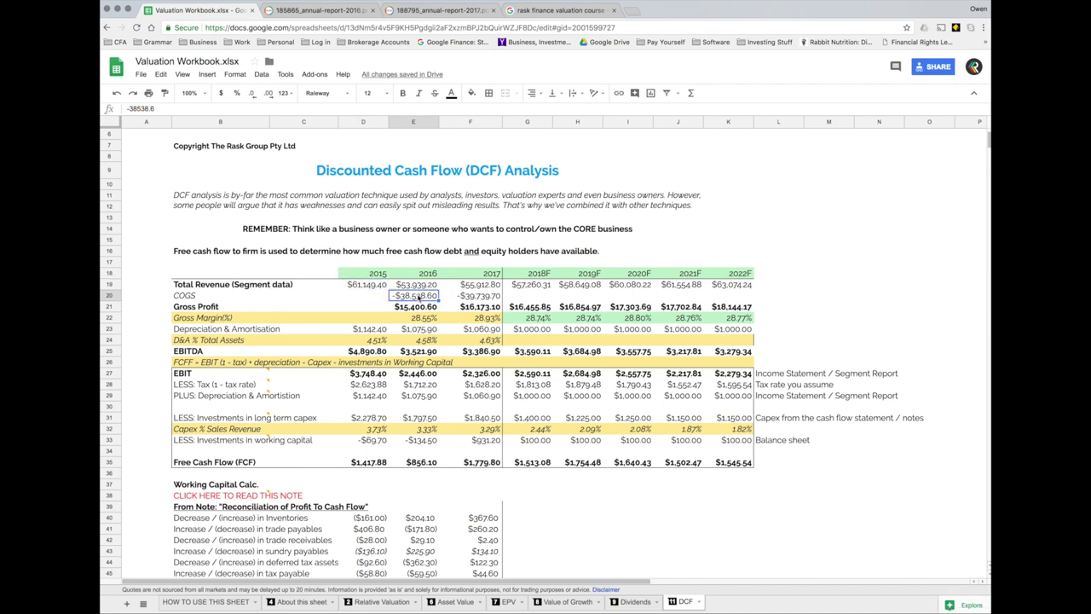
left_click(461, 297)
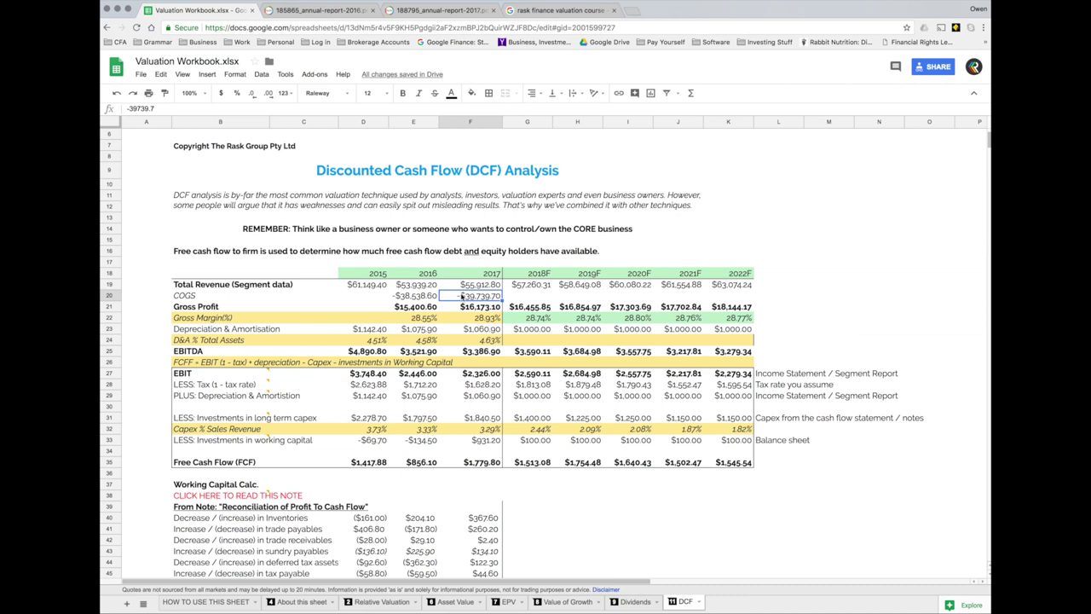
left_click(418, 309)
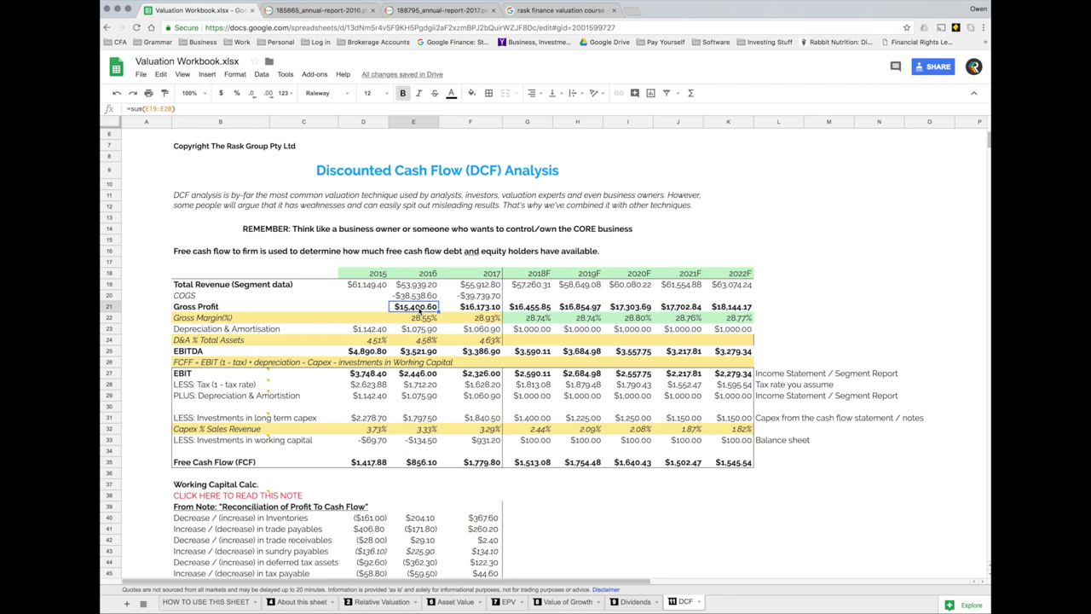
- Go through the business segments in the Segment Report's Revenue table, from Endeavour Drinks to Home Improvement
scroll(385, 339, "down", 3)
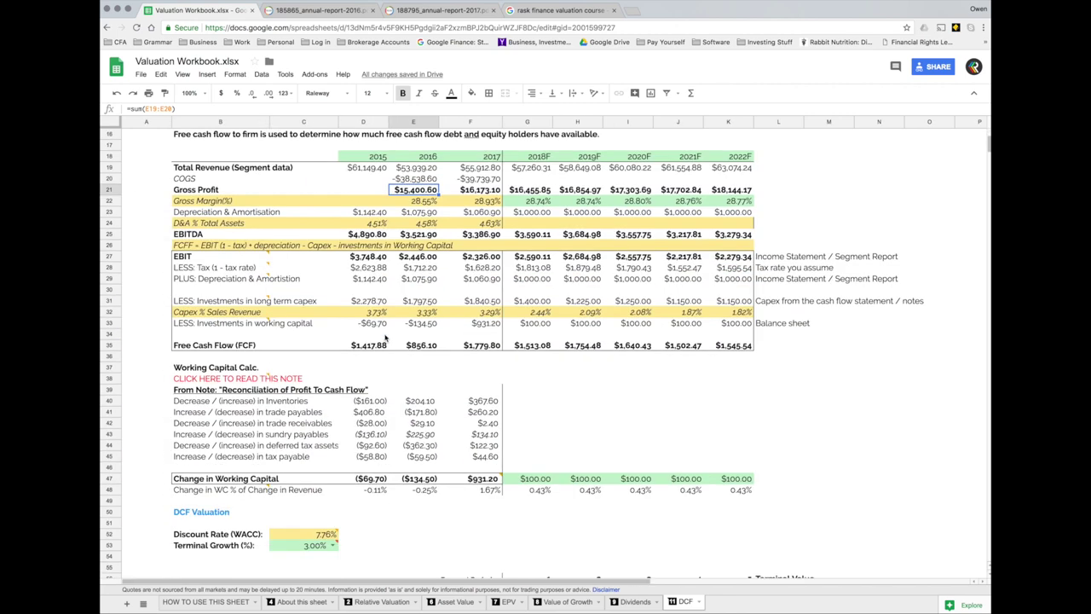
scroll(386, 338, "down", 15)
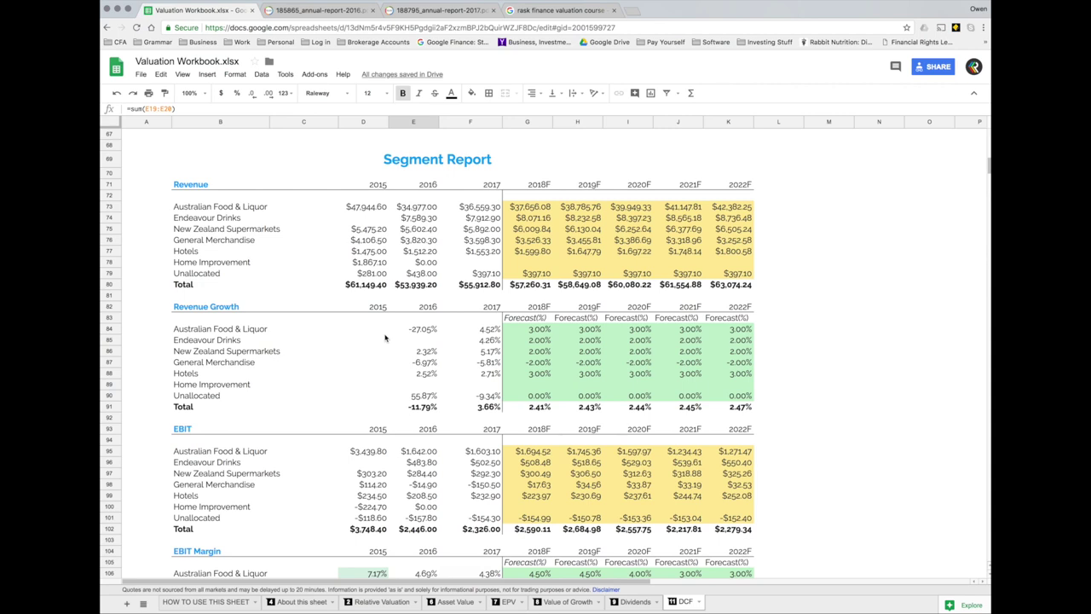
left_click(229, 221)
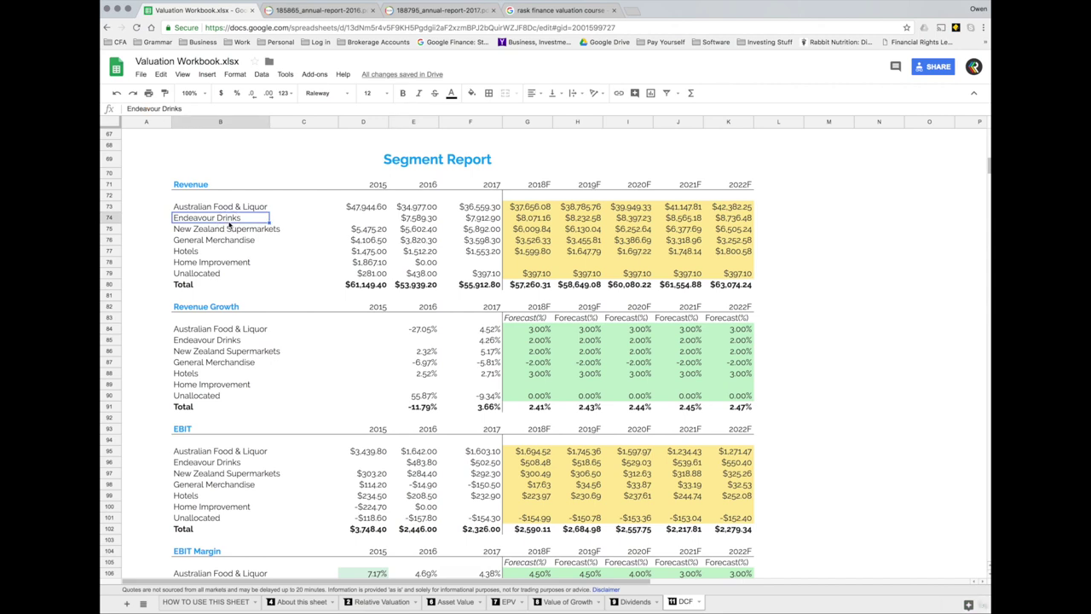
left_click(245, 230)
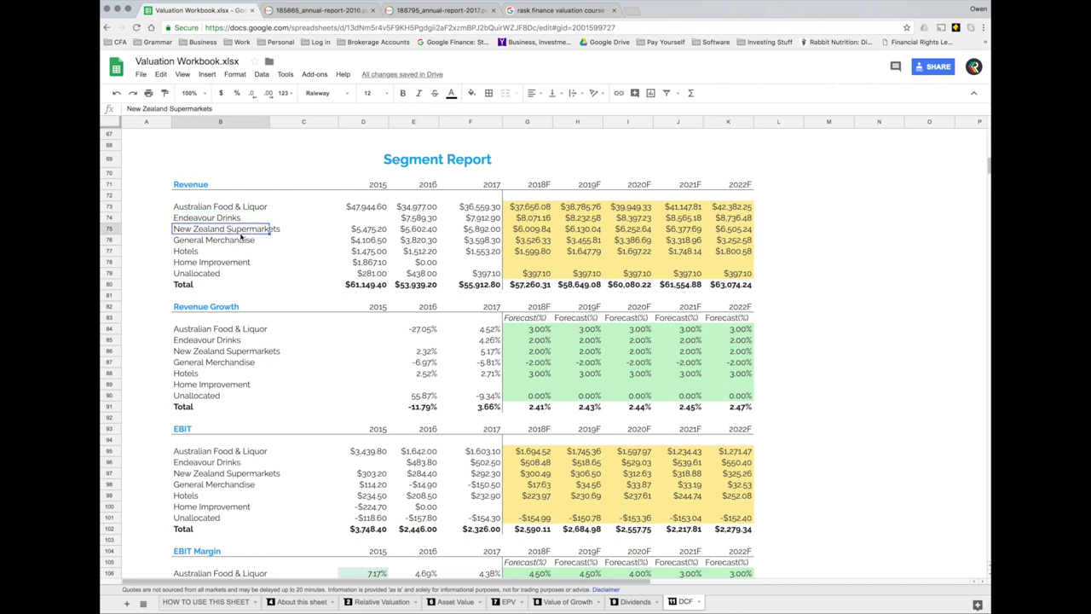
left_click(229, 243)
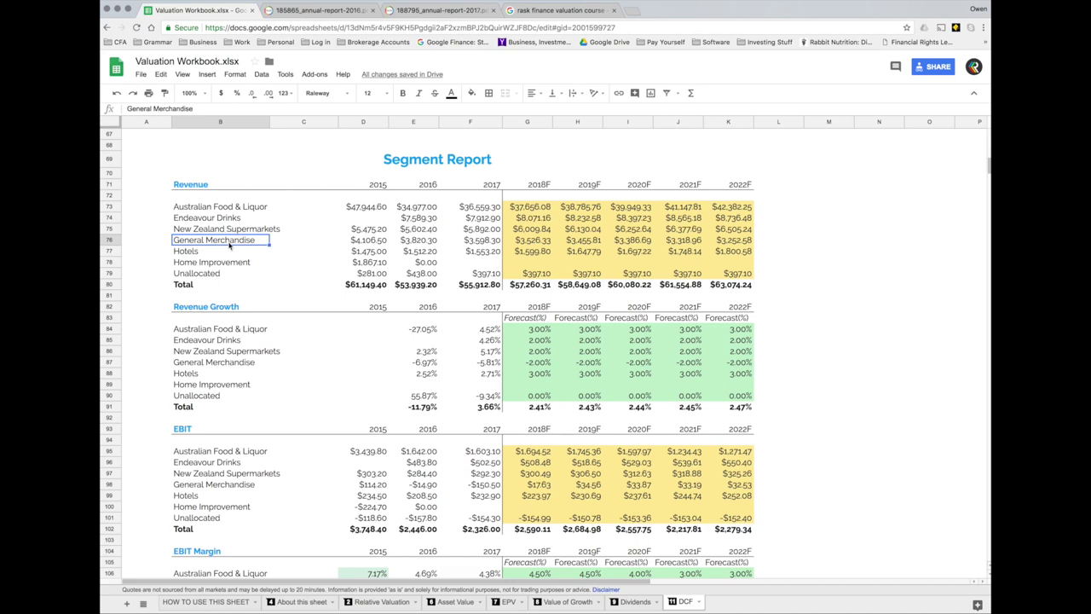
left_click(226, 254)
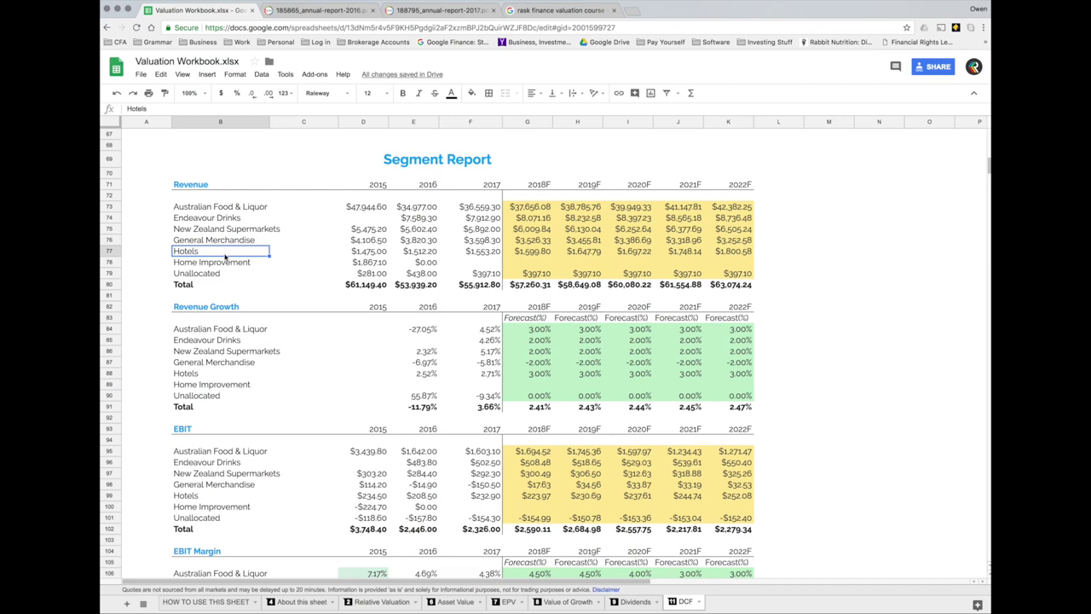
left_click(231, 264)
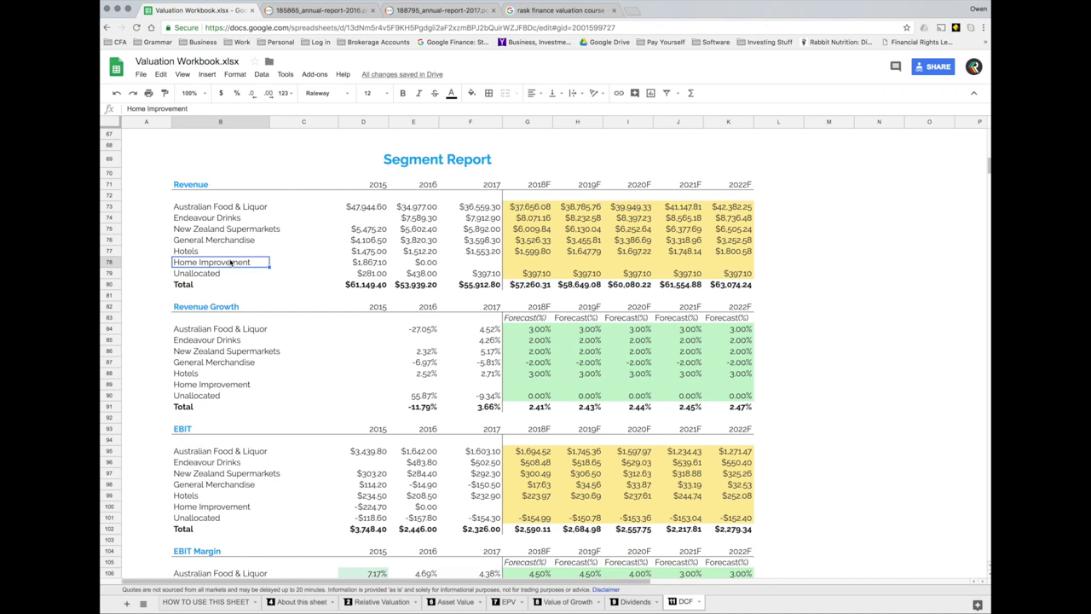
- Examine the Home Improvement and Unallocated revenue entries for 2015 to 2017 in the Segment Report
left_click(418, 264)
left_click(375, 263)
left_click(431, 264)
left_click(467, 266)
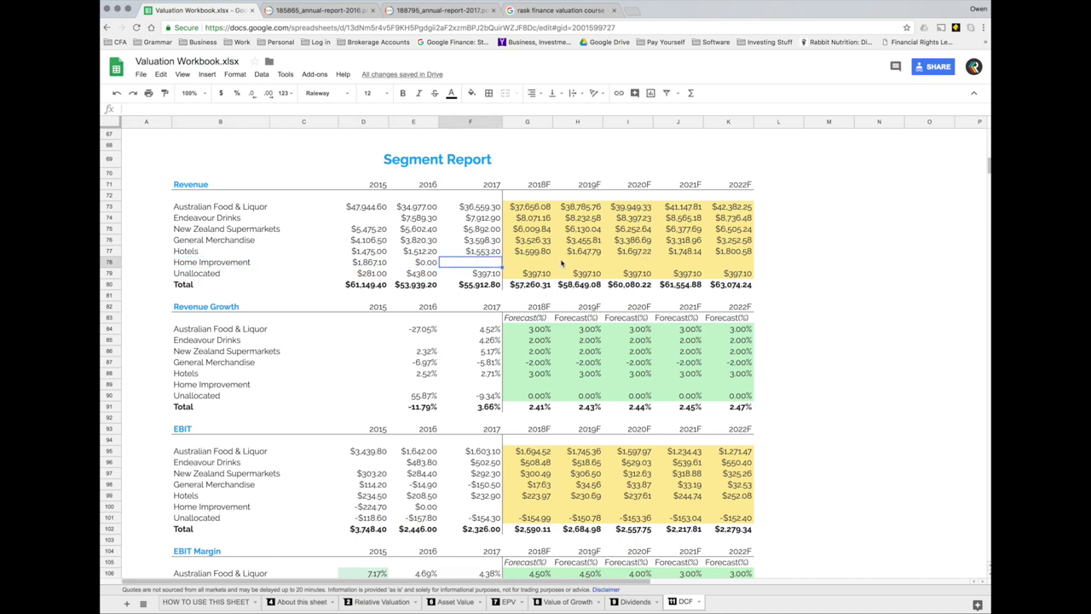
left_click(381, 274)
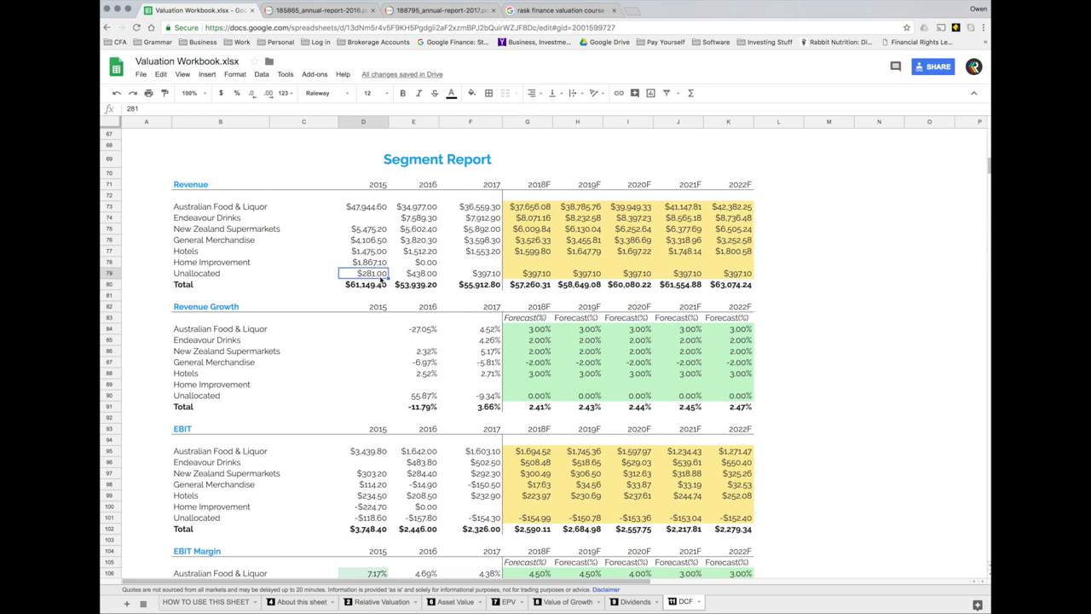
left_click(428, 273)
left_click(211, 275)
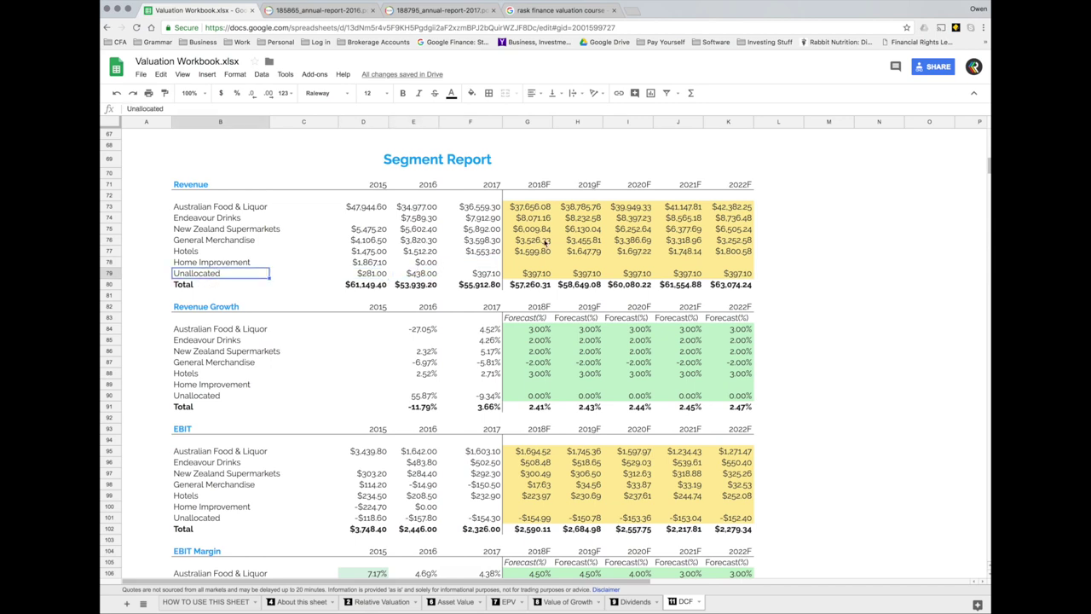
left_click(481, 274)
left_click(423, 276)
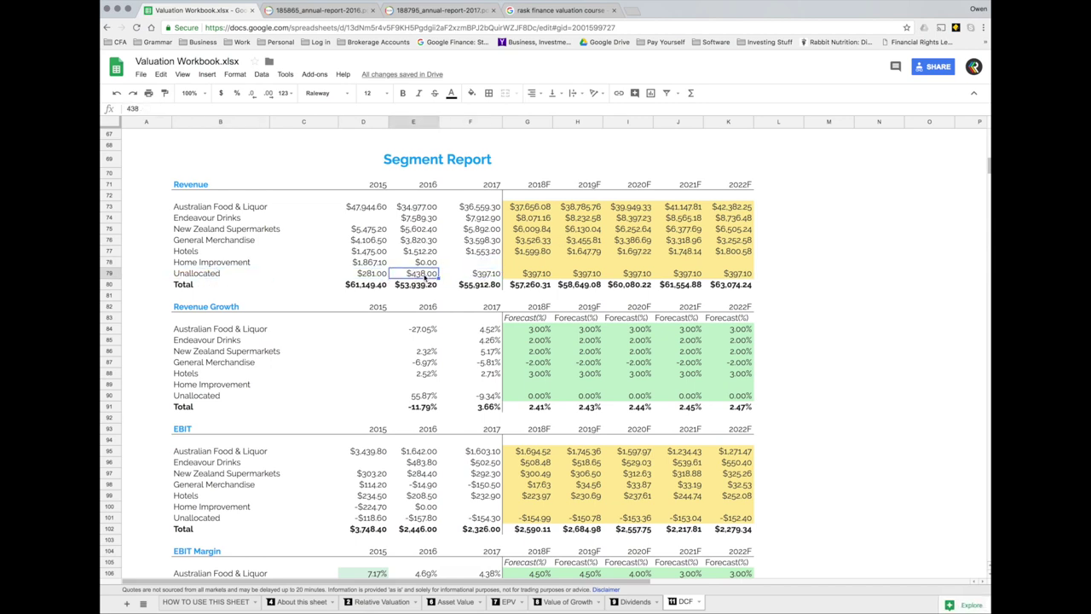
left_click(381, 280)
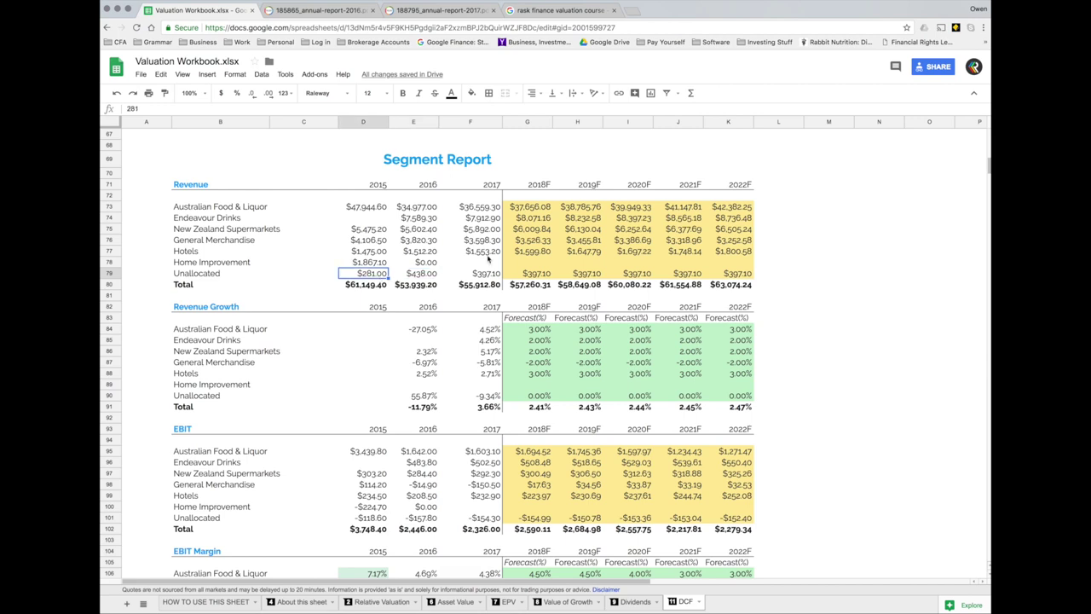
- Check the 2018F Australian Food & Liquor revenue formula, then select the segment names and the 2015–2017 segment revenue figures
scroll(488, 256, "up", 5)
scroll(486, 253, "up", 2)
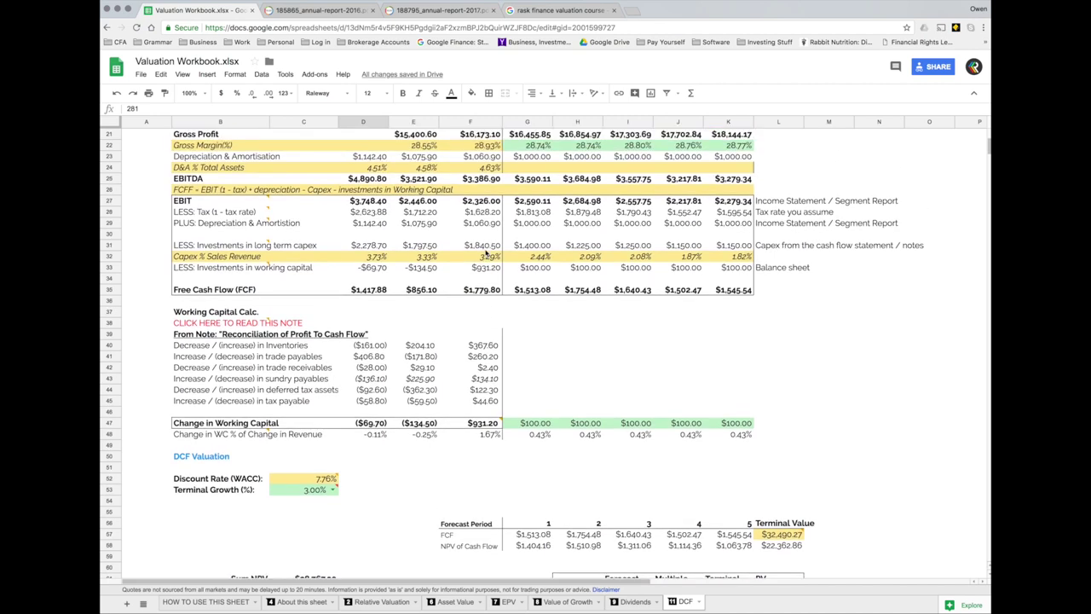
scroll(507, 147, "down", 10)
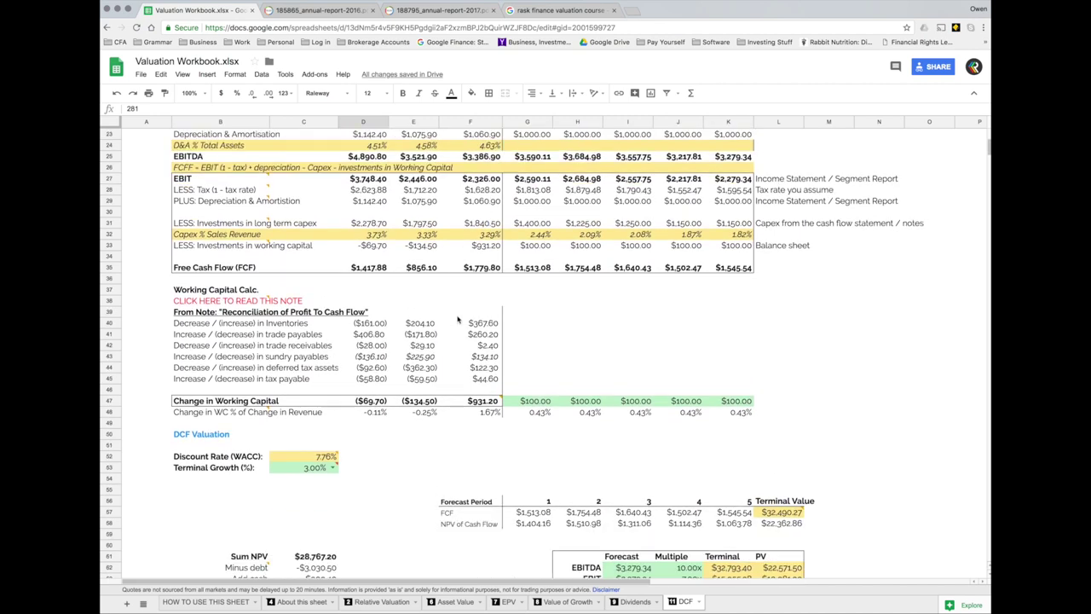
left_click(529, 266)
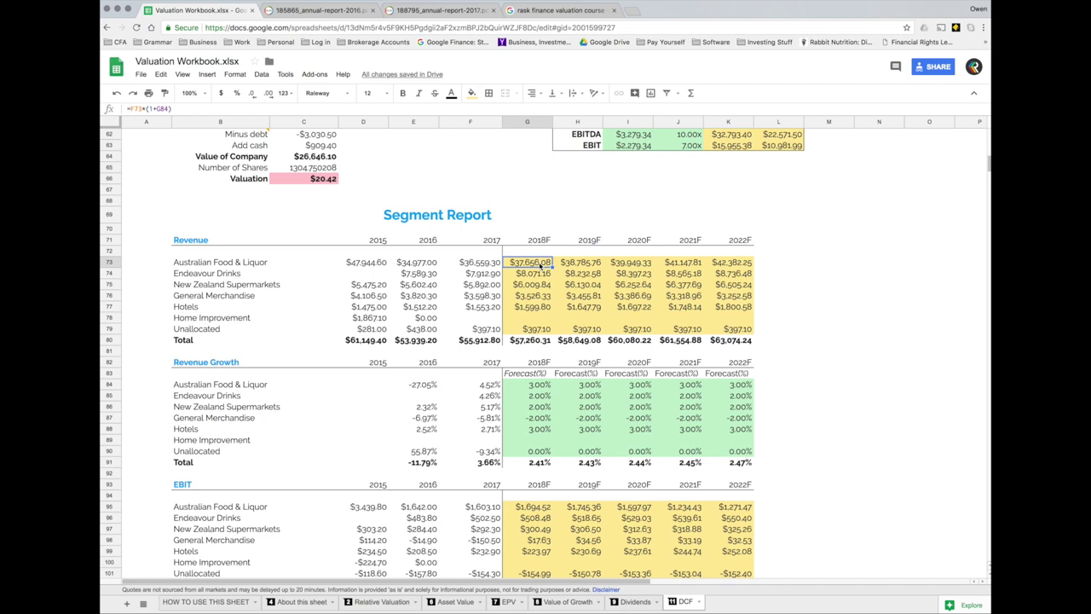
left_click_drag(226, 266, 223, 322)
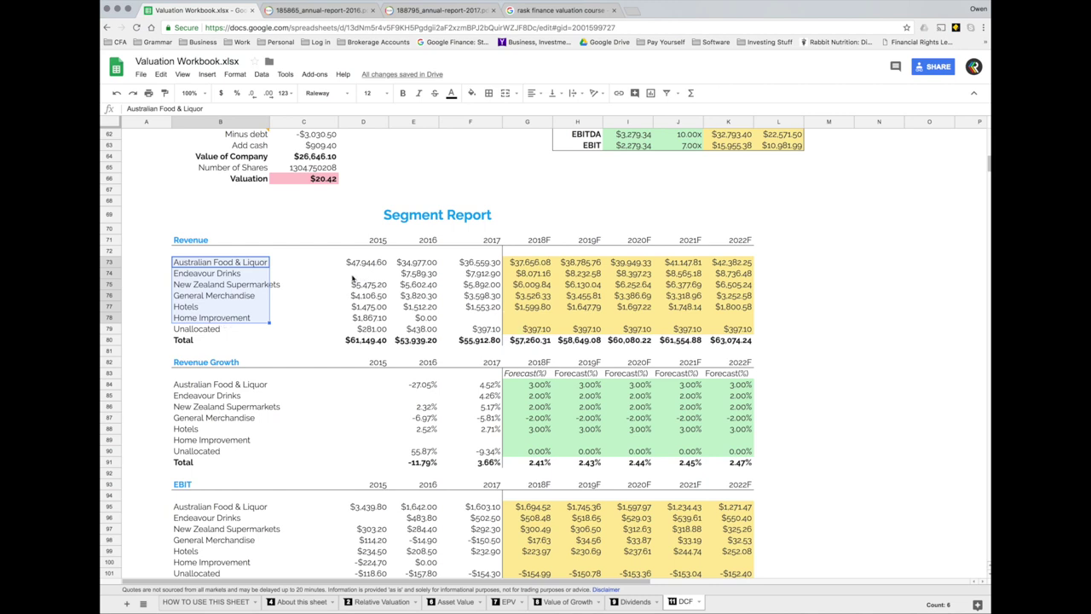
left_click_drag(356, 265, 464, 331)
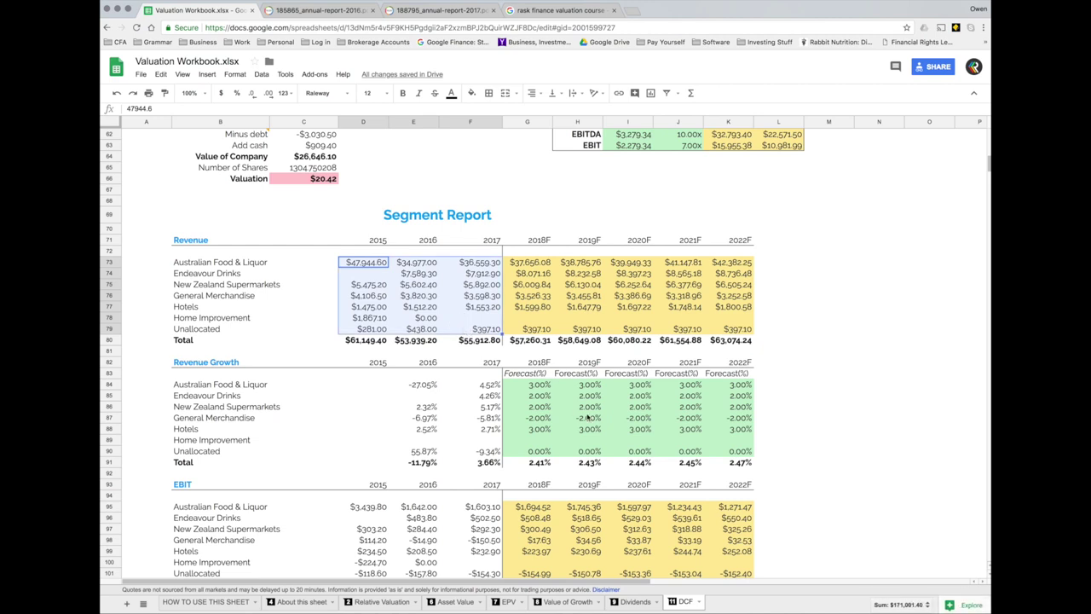
- Inspect the 2016 revenue growth formula for Australian Food & Liquor and the 2015 and 2016 revenue figures it references
left_click(429, 385)
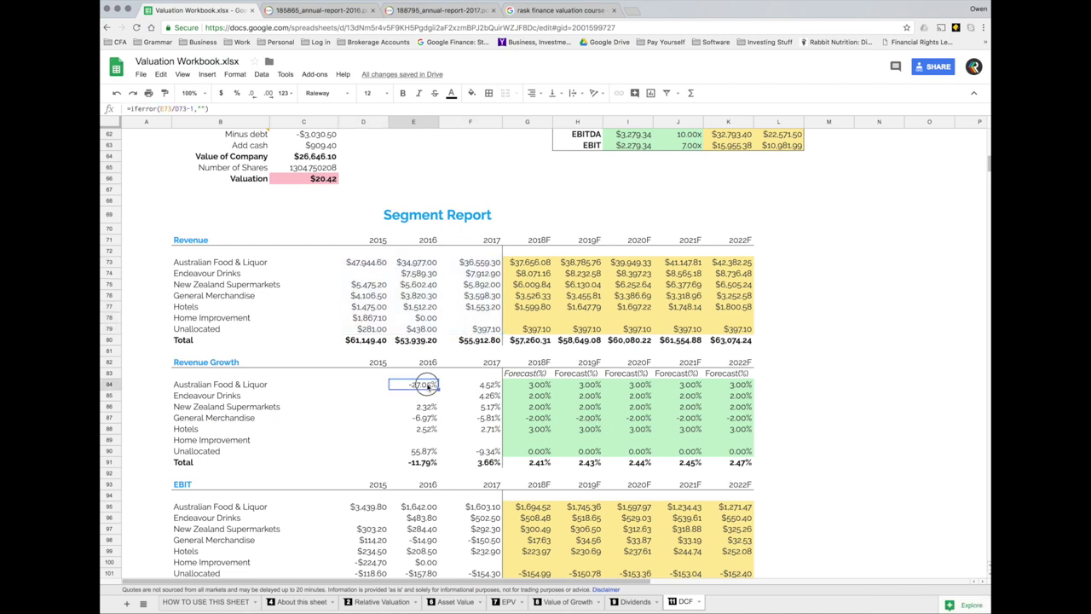
double_click(429, 386)
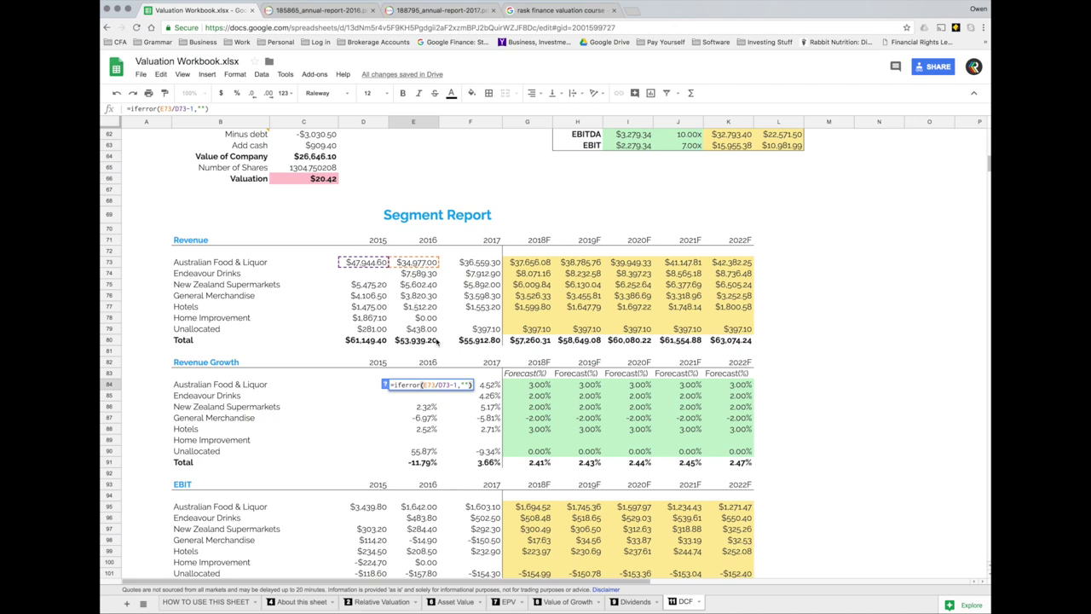
key("Escape")
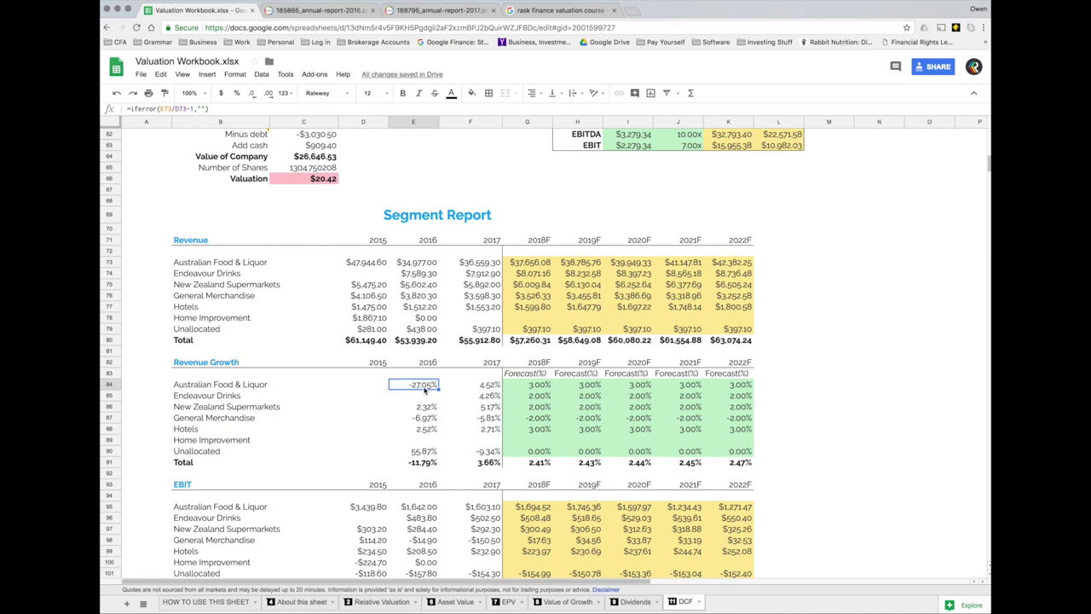
left_click(381, 244)
left_click(377, 266)
left_click(416, 263)
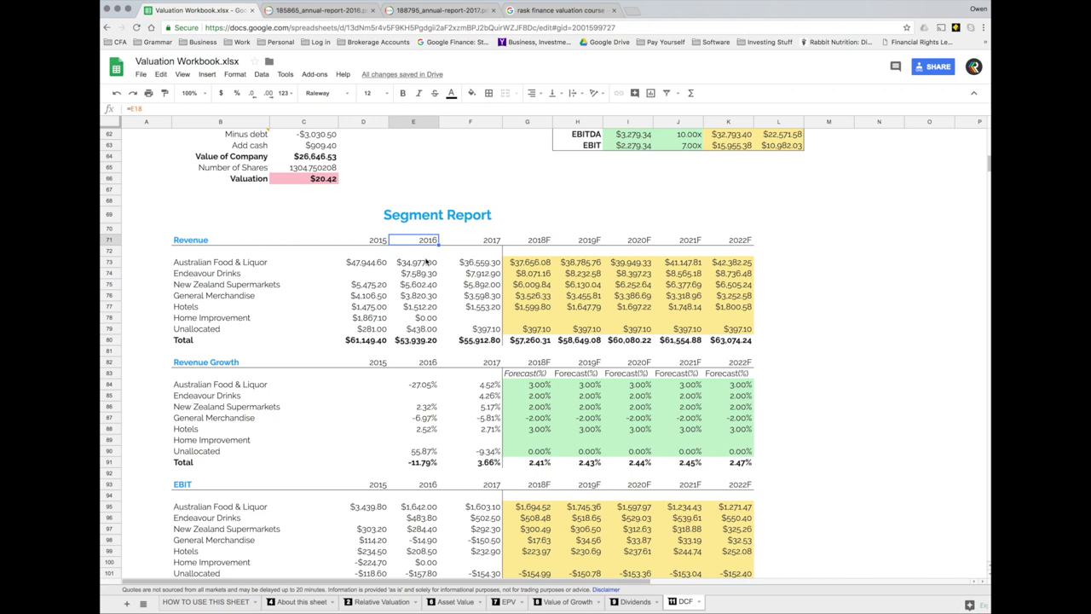
- Inspect the 2017 revenue growth formula for Australian Food & Liquor and select all segments' 2018F–2022F growth forecasts
left_click(488, 386)
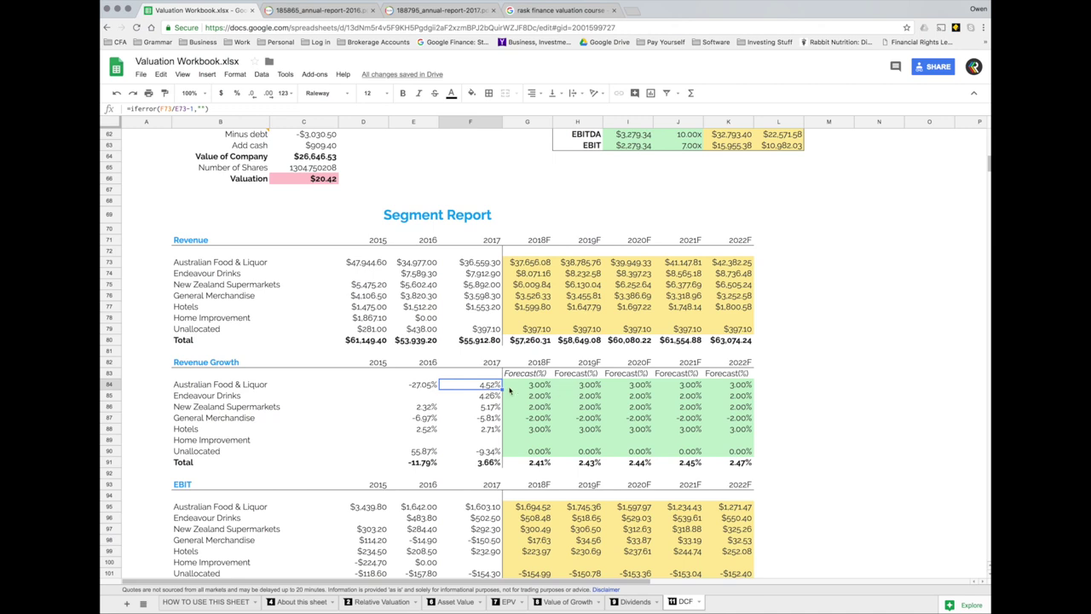
left_click_drag(529, 388, 738, 453)
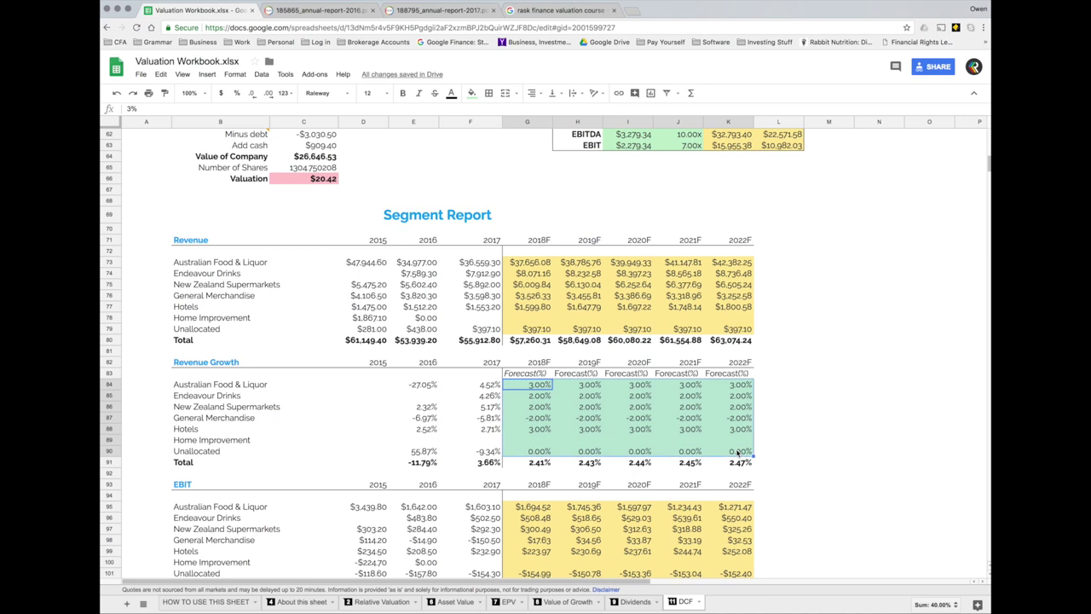
left_click(566, 389)
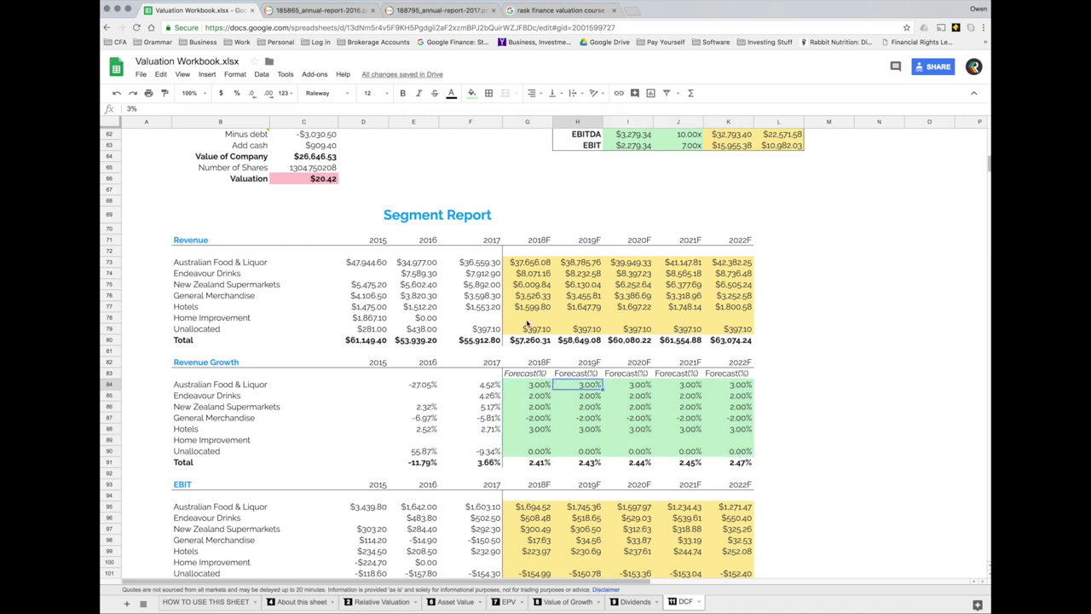
- Inspect the 2018F Australian Food & Liquor revenue formula together with the 2017 revenue and 2018F growth rate it references
double_click(531, 262)
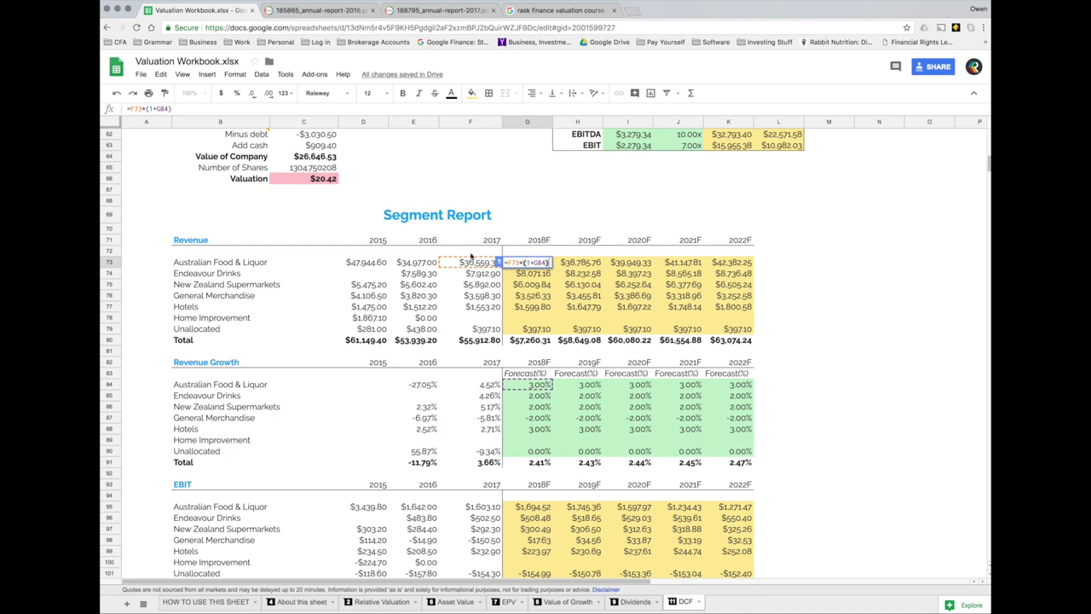
left_click(483, 266)
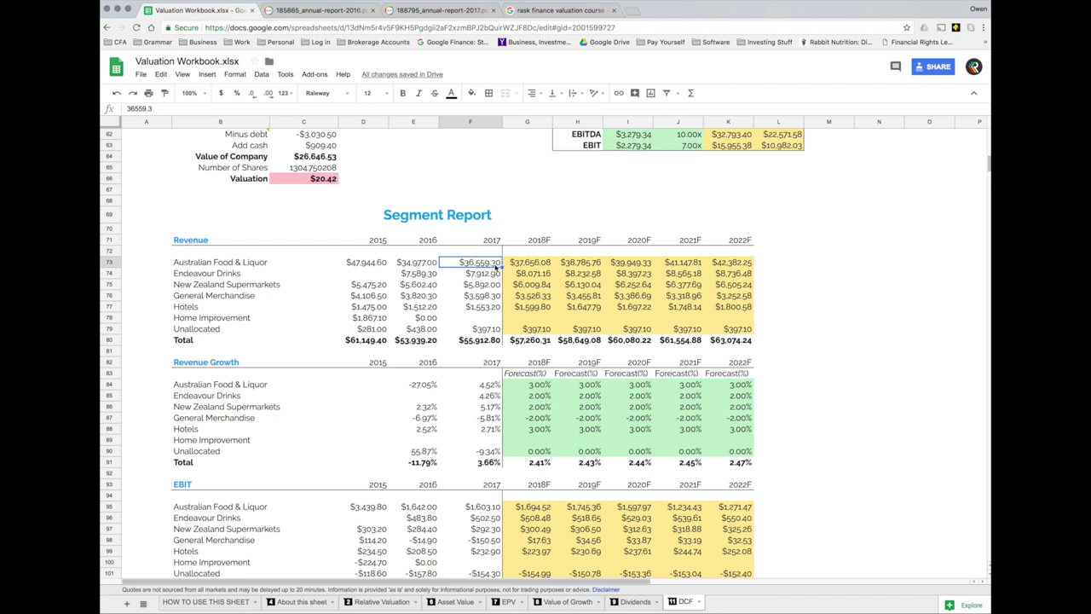
left_click(538, 386)
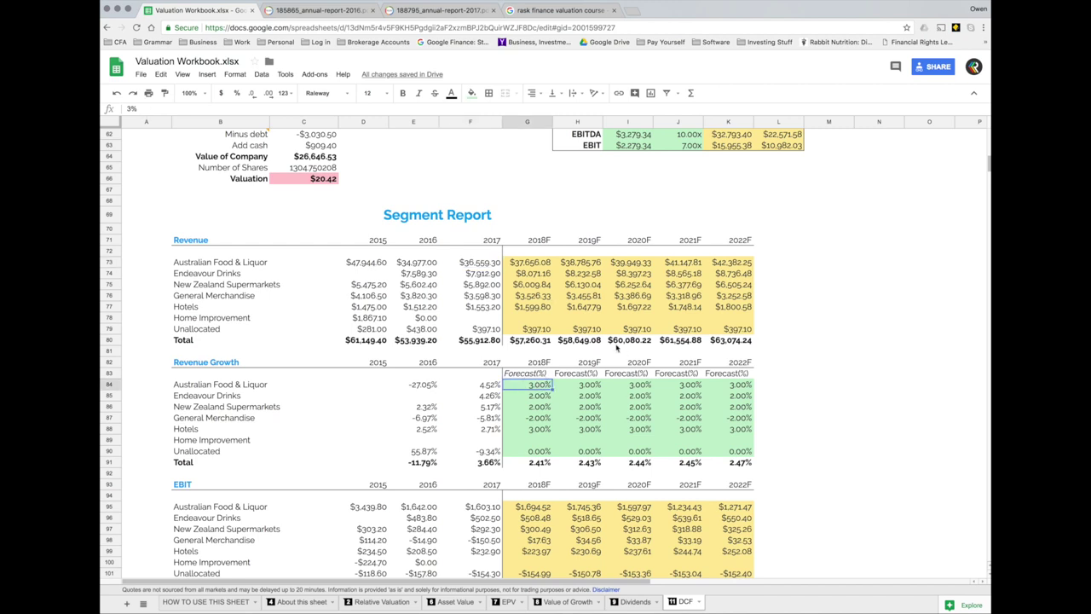
double_click(517, 265)
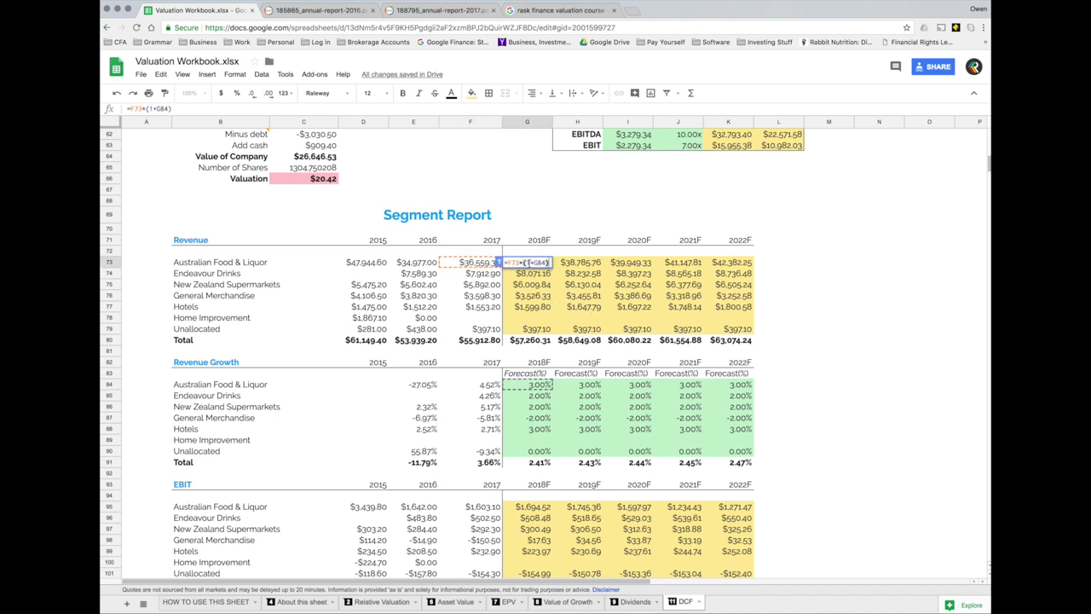
- Check the 2019F to 2021F Australian Food & Liquor revenue formulas, then select that segment's 2018F–2022F revenue forecasts
left_click(580, 262)
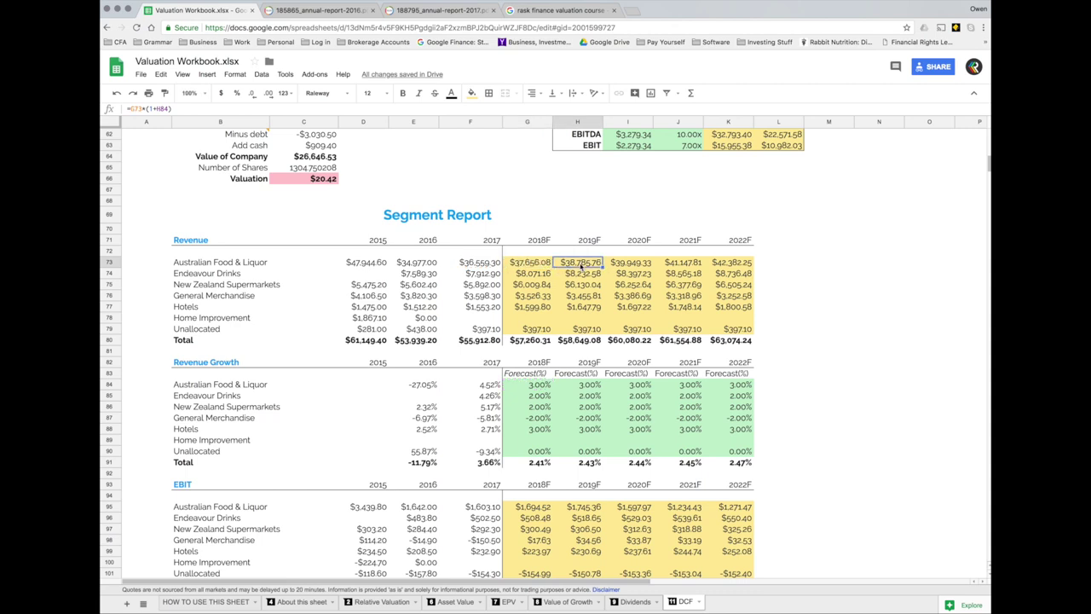
left_click(635, 267)
double_click(635, 266)
left_click(692, 264)
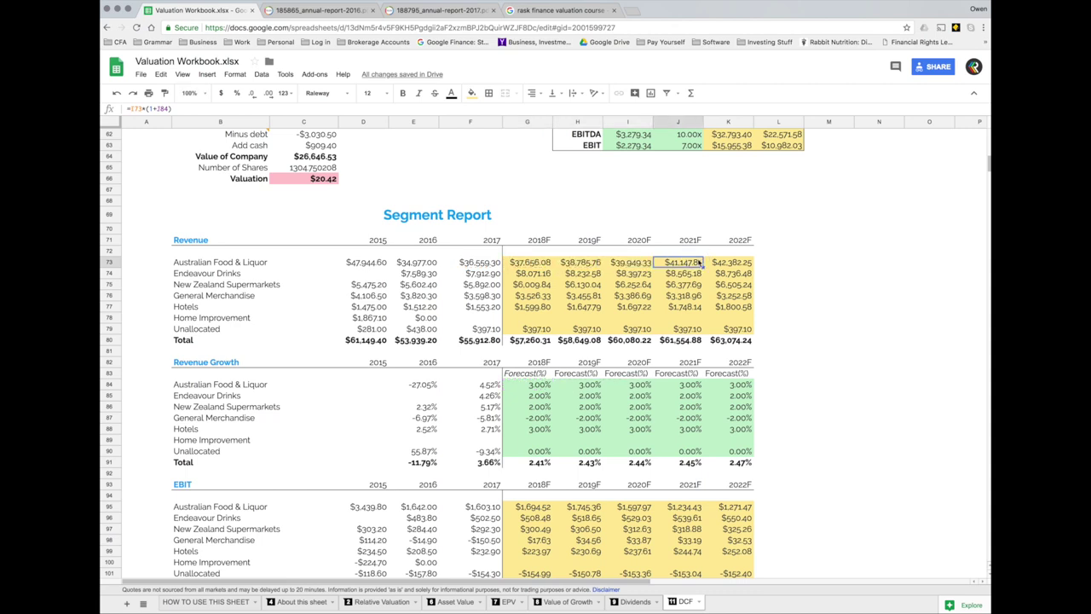
left_click_drag(734, 264, 522, 264)
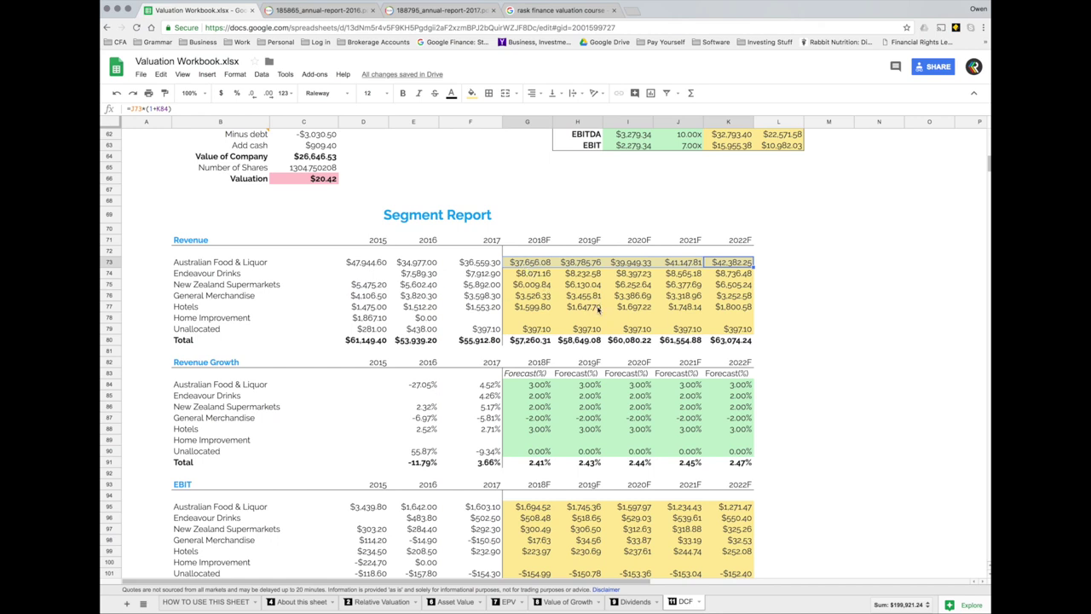
- Check the Segment Report's 2018F total revenue formula, then go through the linked 2018F–2022F Total Revenue cells in the DCF table
double_click(533, 341)
key("Escape")
scroll(530, 352, "up", 15)
left_click(531, 357)
scroll(530, 360, "down", 1)
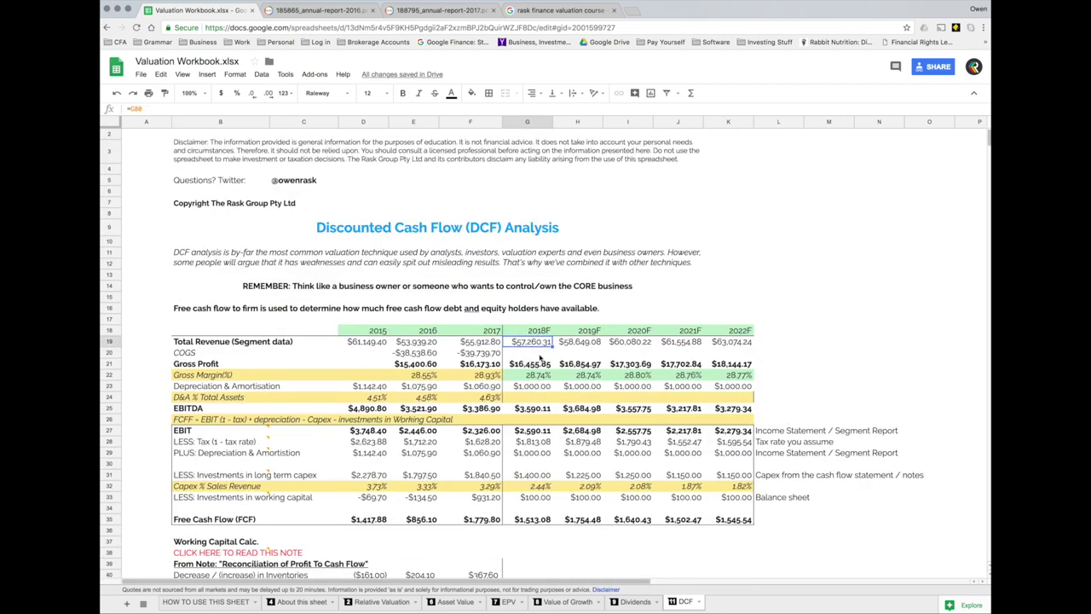
left_click(562, 343)
left_click(646, 341)
left_click(687, 341)
left_click(727, 341)
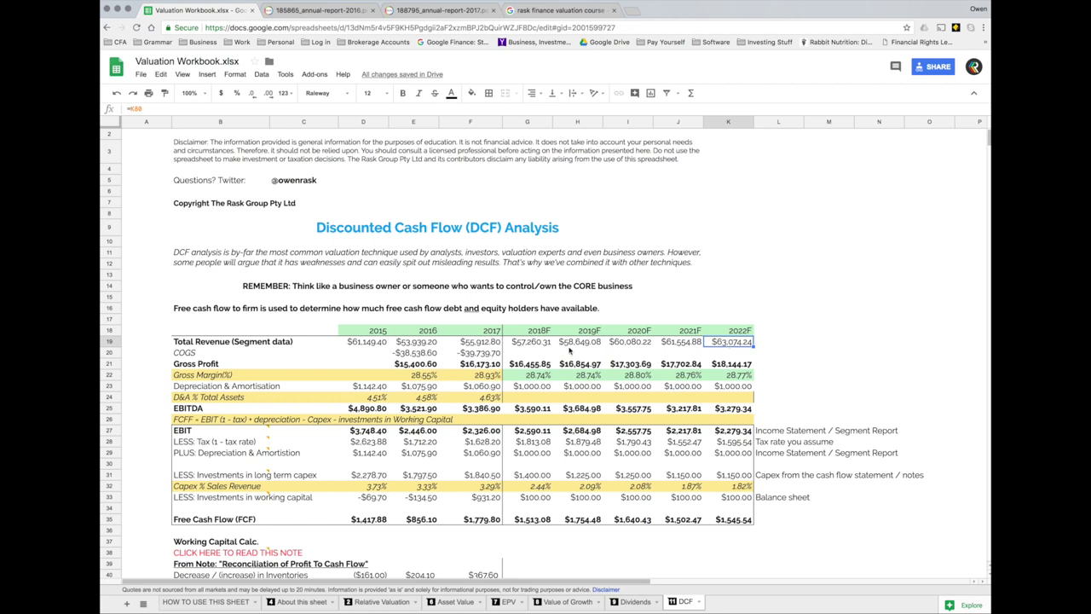
- Set the Australian Food & Liquor 2018F revenue growth forecast to 25% and fill it across to 2022F
scroll(566, 357, "down", 10)
scroll(565, 357, "down", 5)
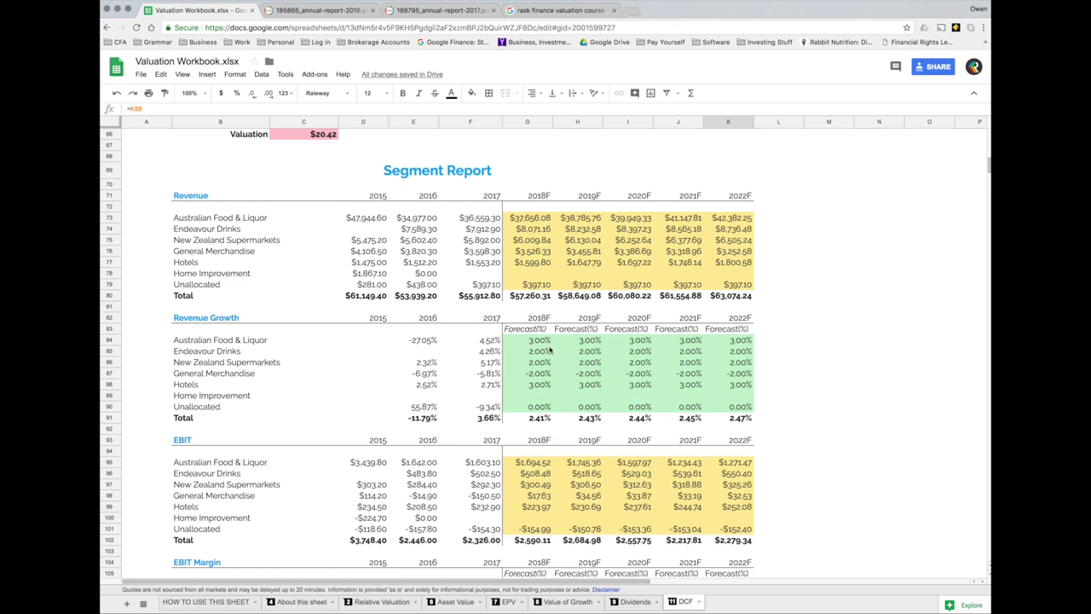
left_click(541, 340)
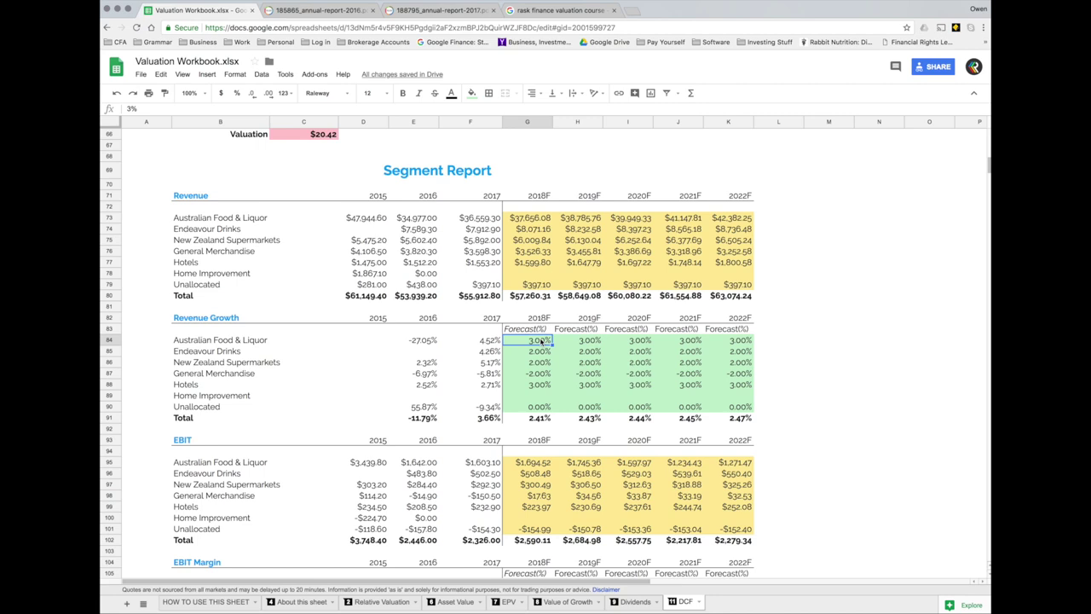
type("25")
key("Tab")
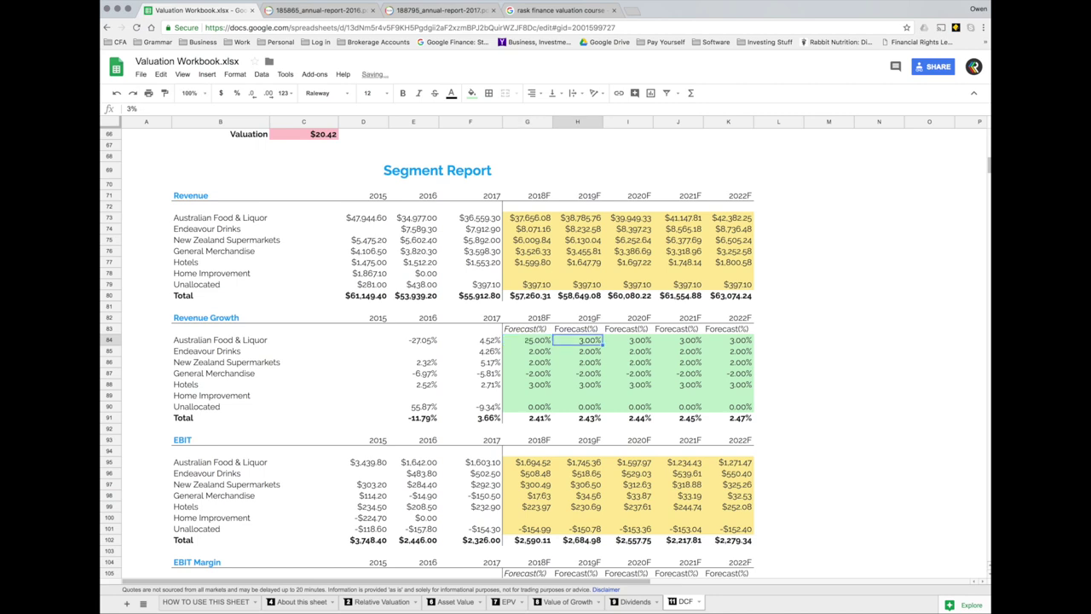
key("Left")
key("shift+Right")
key("shift+Right")
key("shift+Right")
key("shift+Right")
key("ctrl+r")
- Check the 2017 Australian Food & Liquor growth formula, then undo the 25% growth fill and entry
left_click(471, 339)
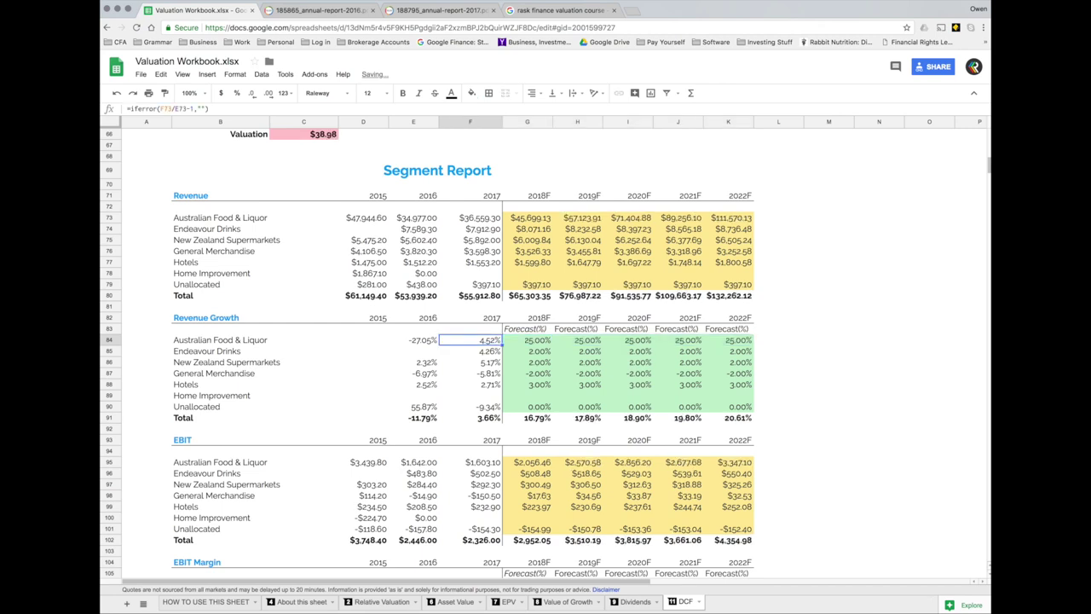
left_click(527, 339)
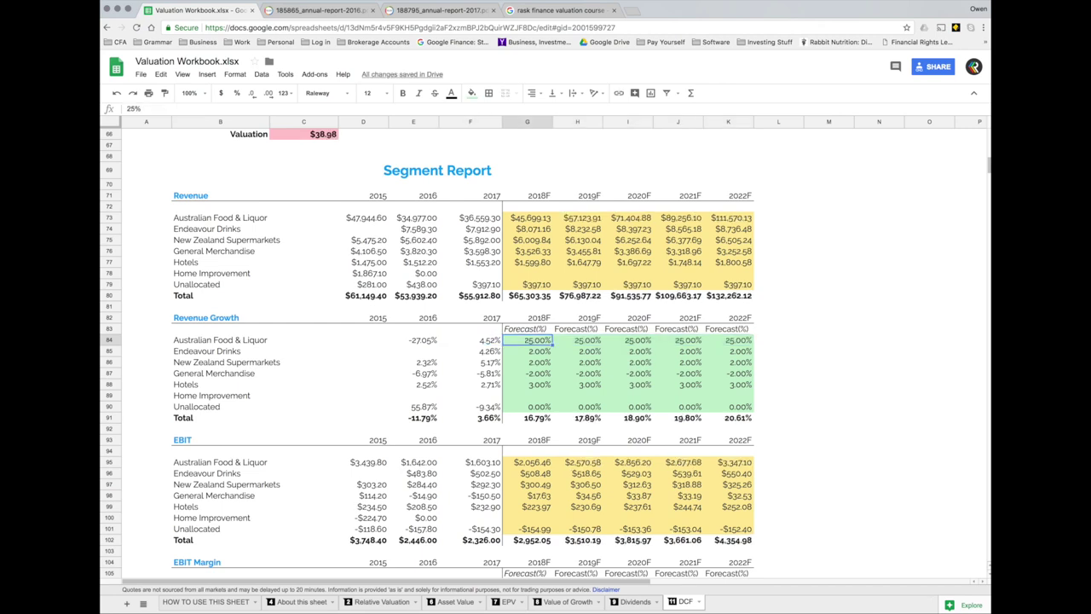
key("ctrl+z")
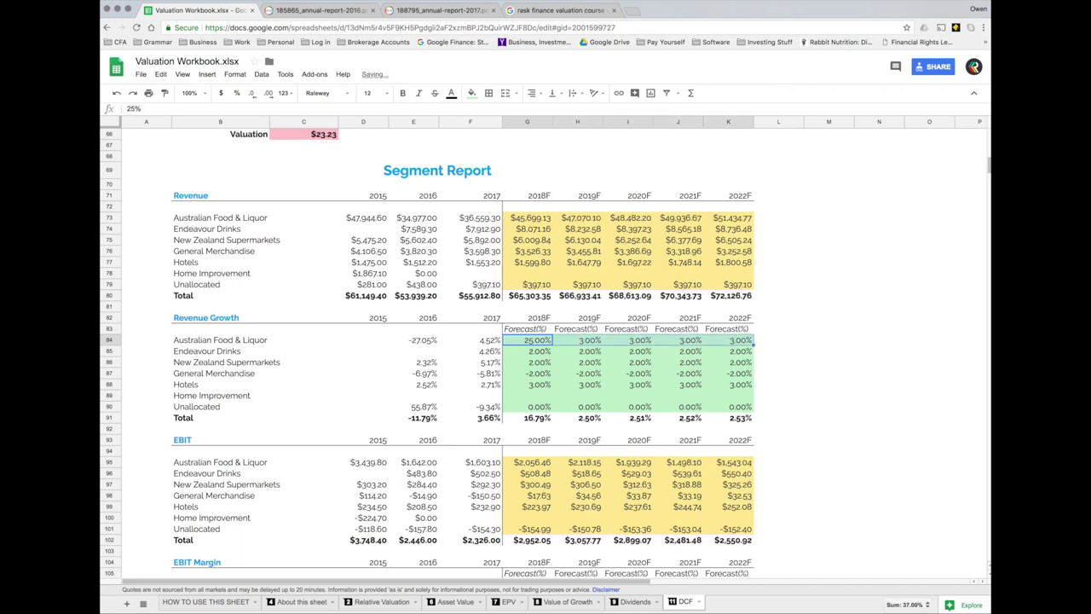
key("ctrl+z")
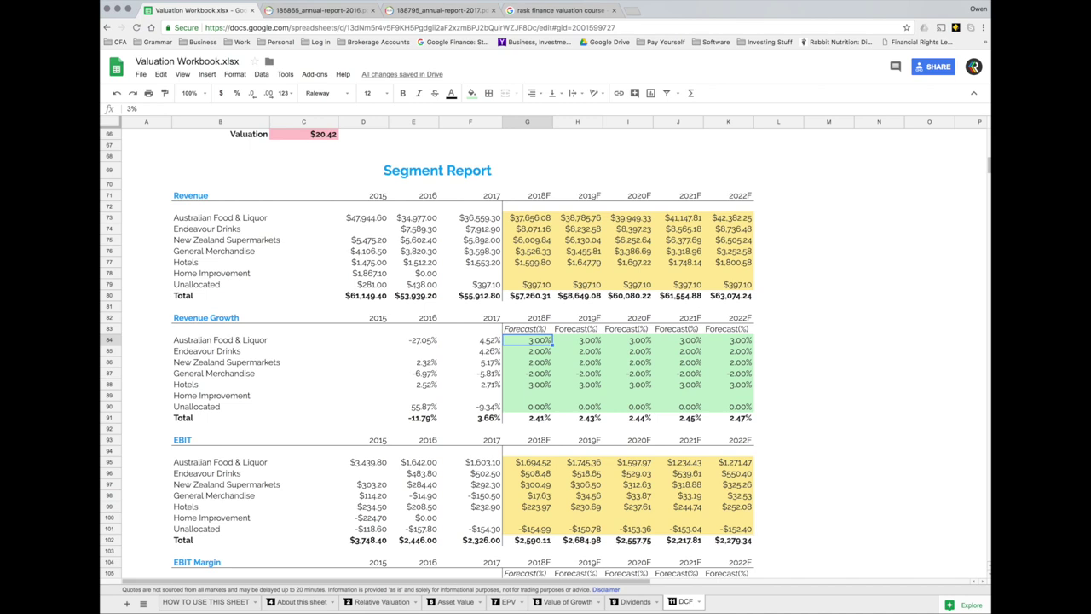
- Check the Endeavour Drinks 2018F growth rate, then inspect the DCF table's 2015–2017 gross margin cells and 2016 gross profit formula
left_click(527, 350)
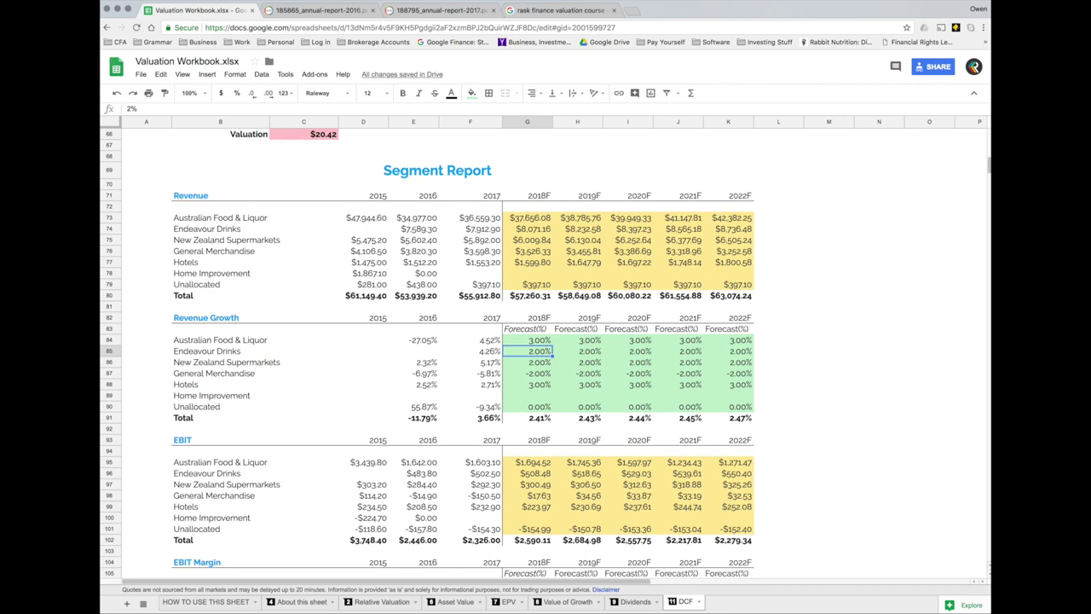
scroll(420, 389, "up", 15)
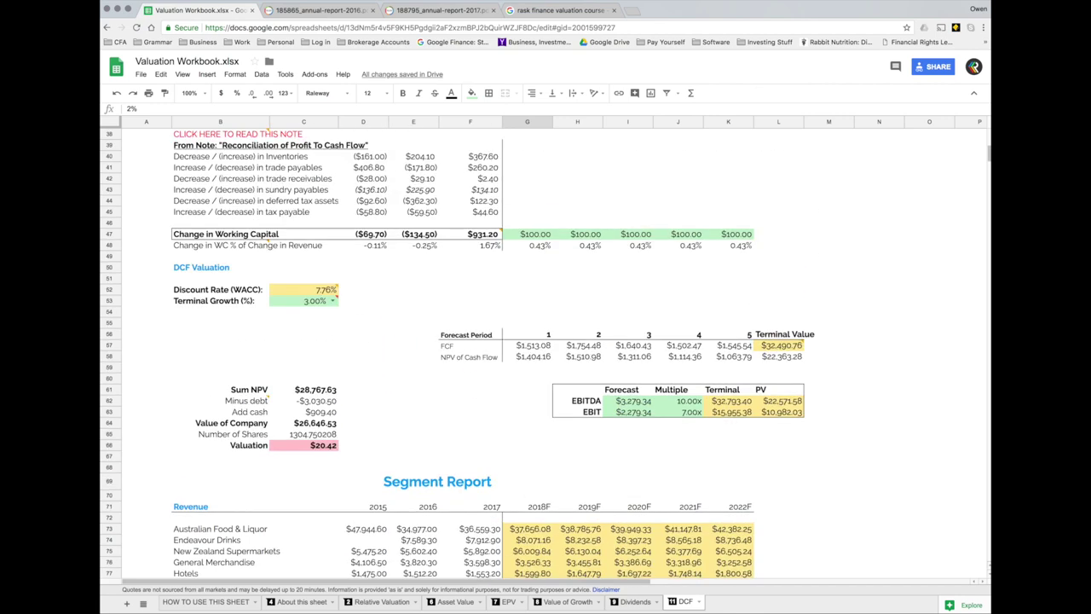
left_click(420, 390)
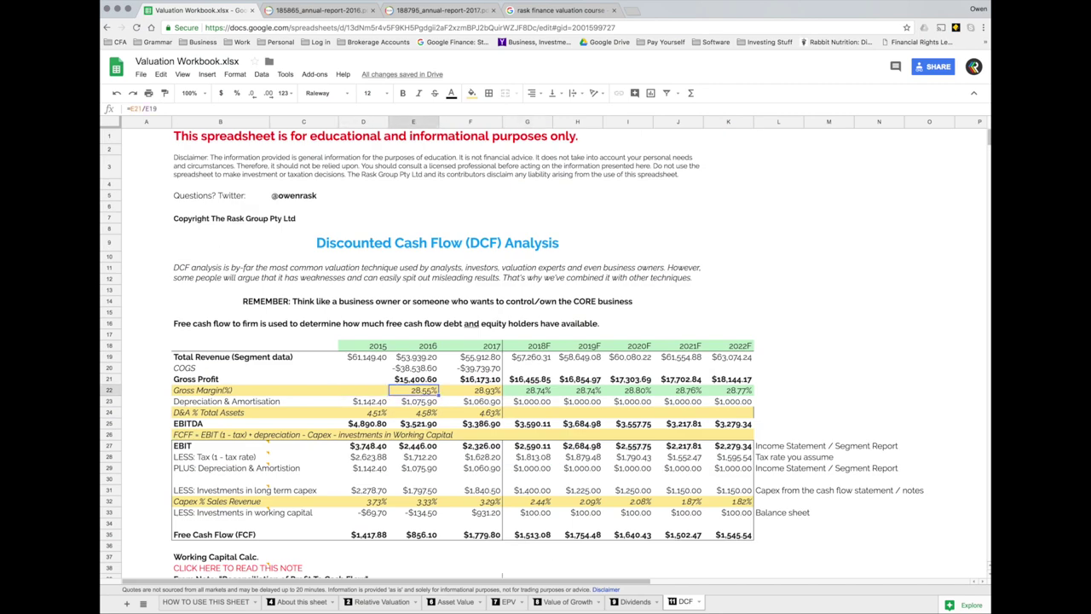
left_click(363, 389)
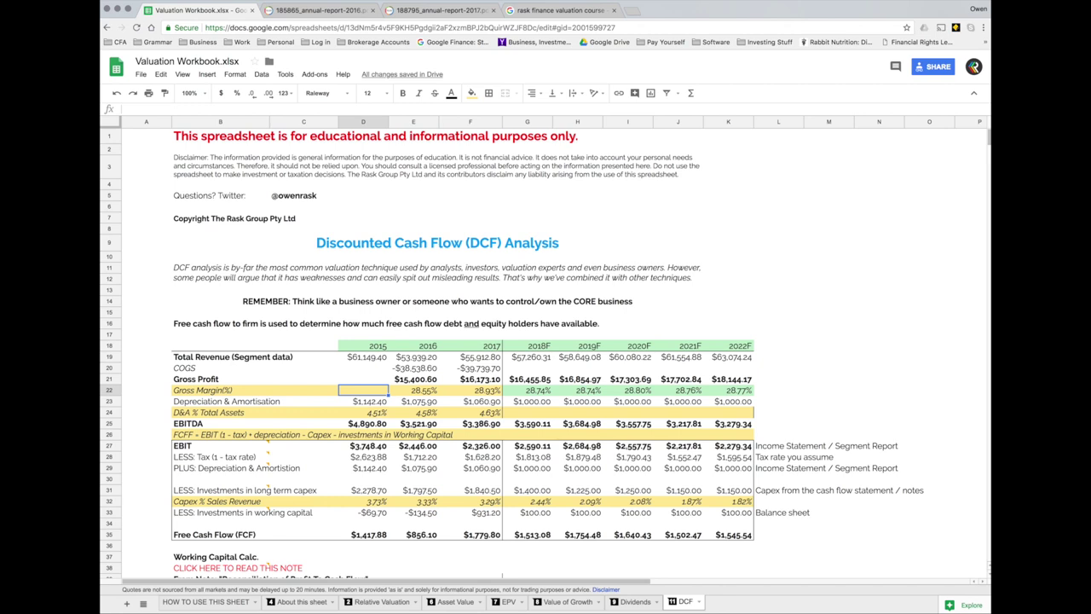
left_click(415, 378)
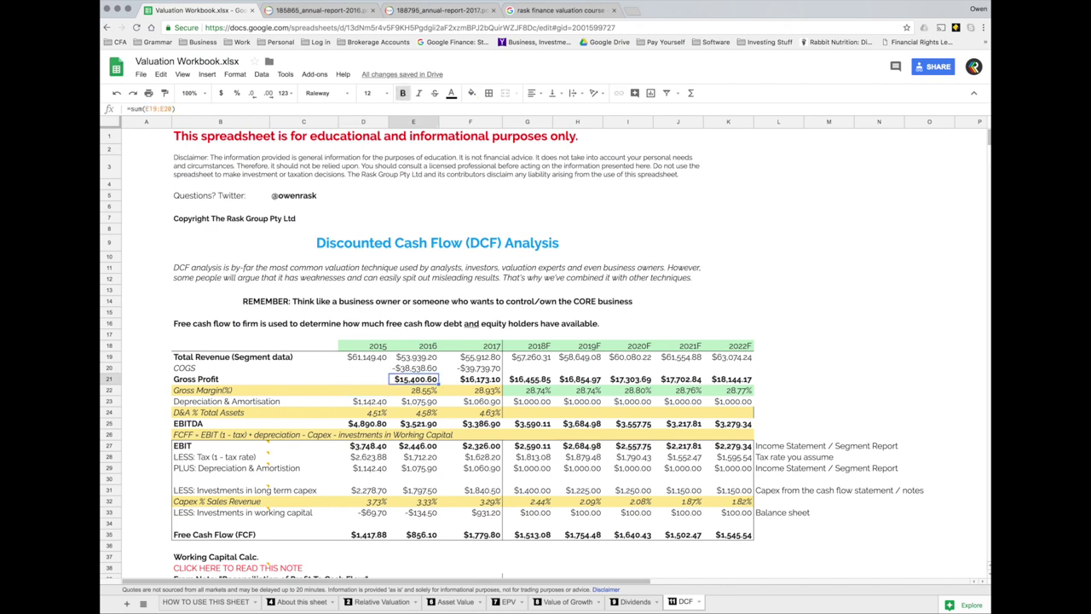
left_click(470, 389)
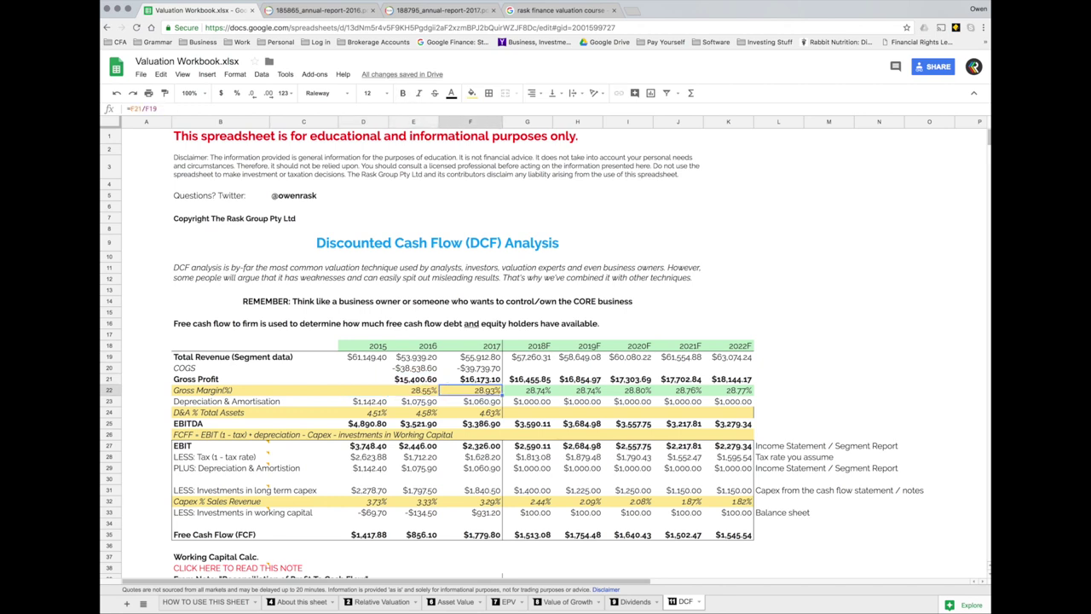
- Inspect the 2017 Depreciation & Amortisation figure and the D&A % Total Assets formulas for 2015 to 2017
left_click(470, 401)
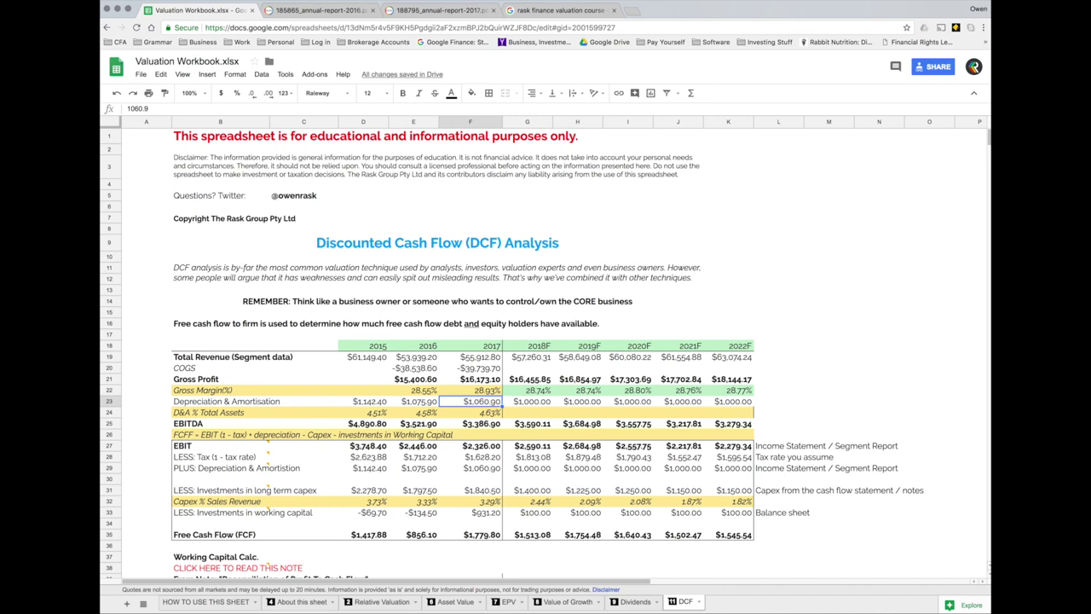
left_click(470, 412)
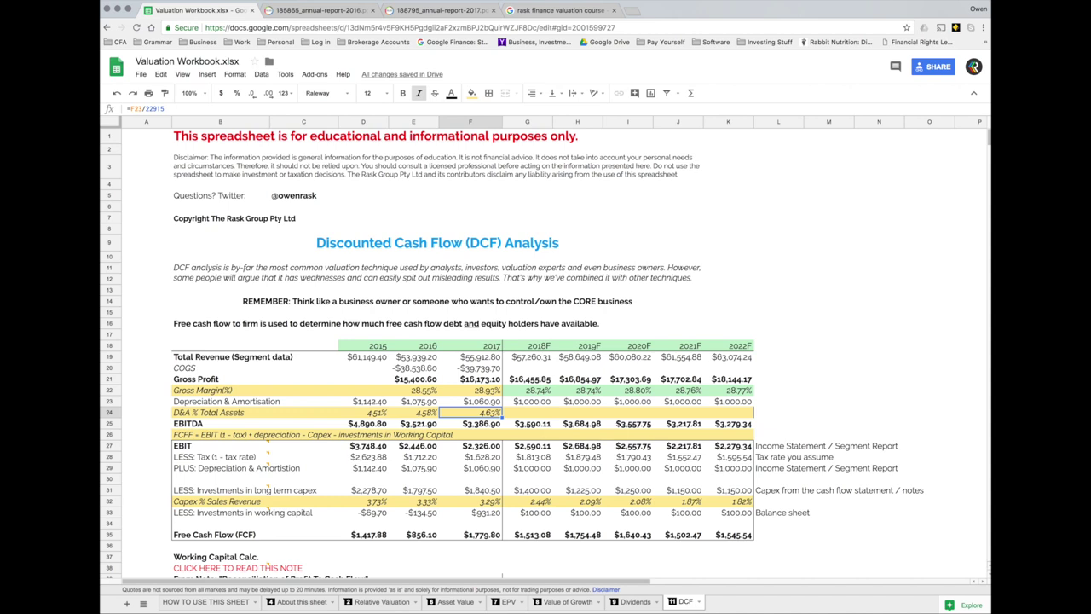
left_click_drag(376, 350, 488, 349)
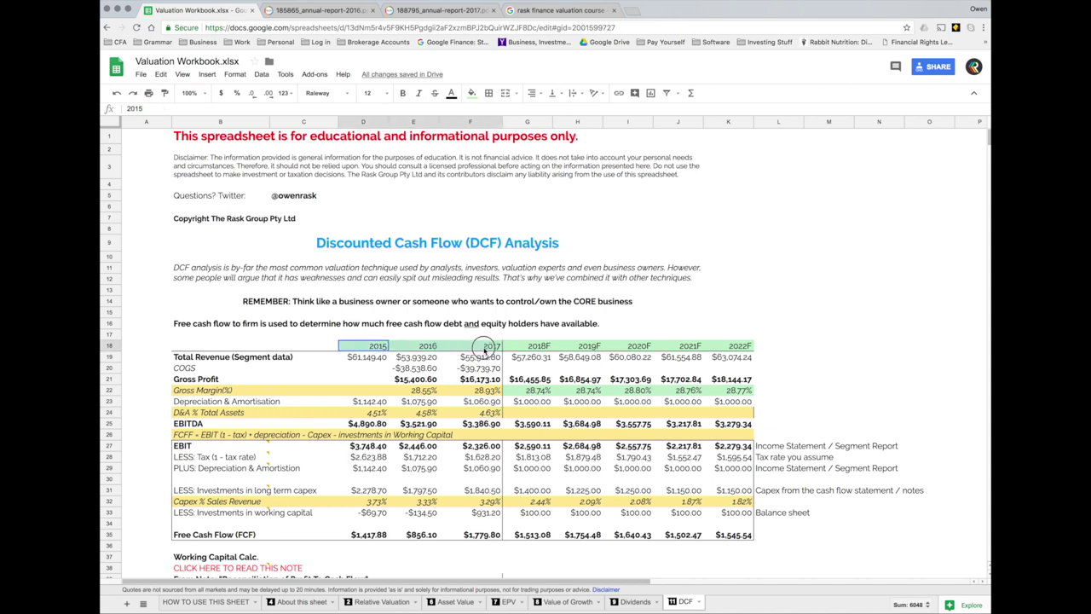
left_click(488, 414)
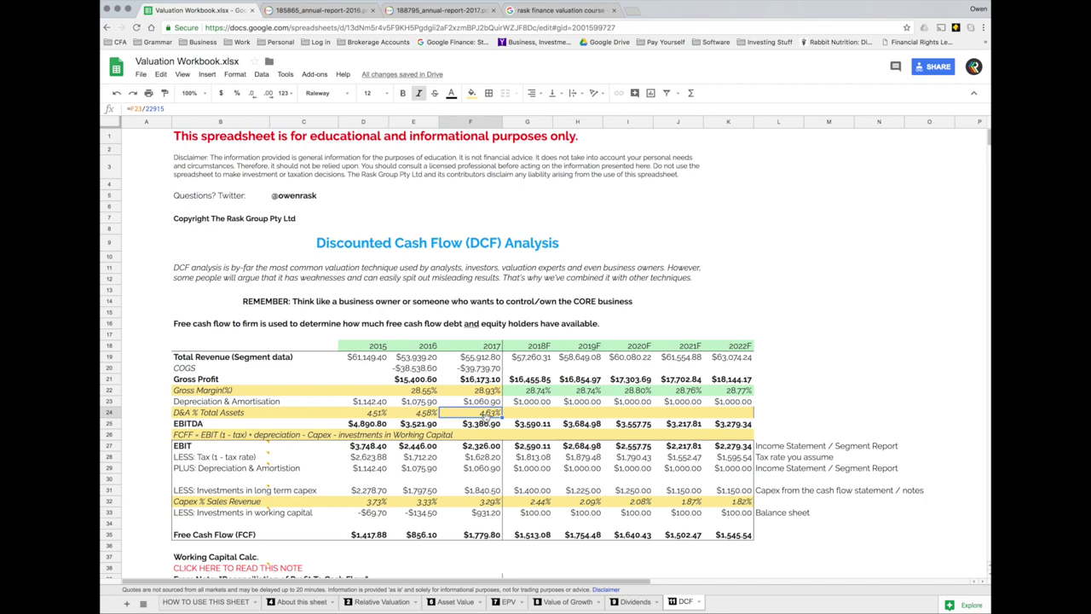
key("Left")
key("Left")
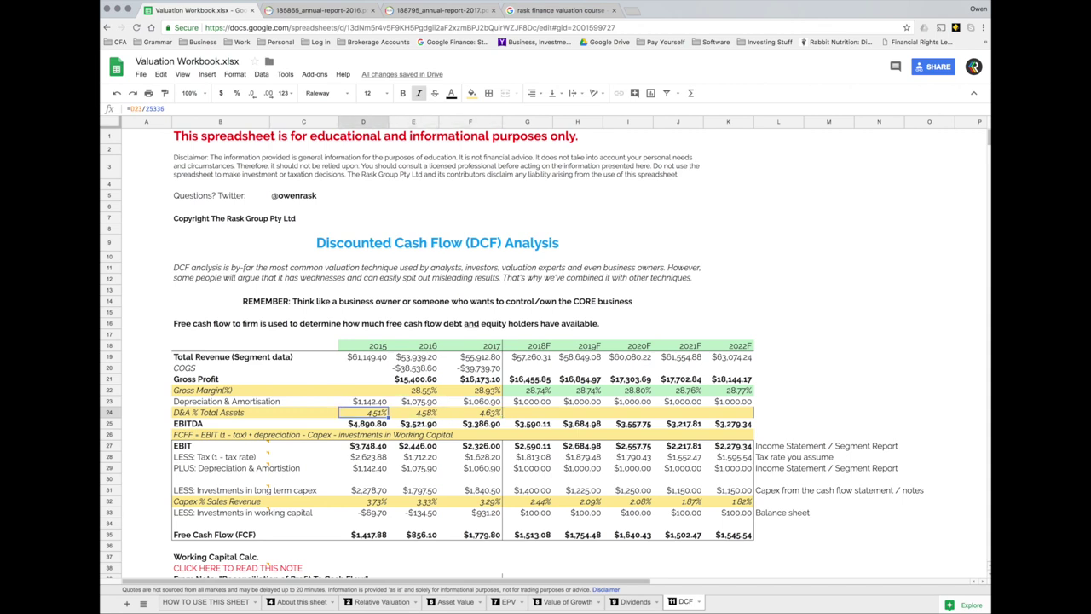
left_click(414, 412)
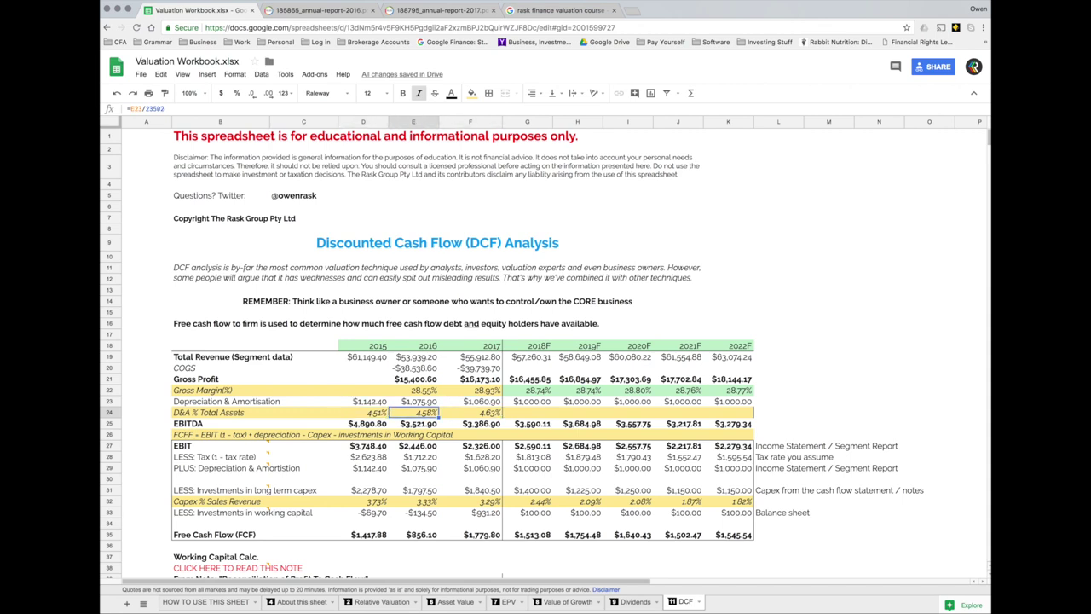
left_click(469, 412)
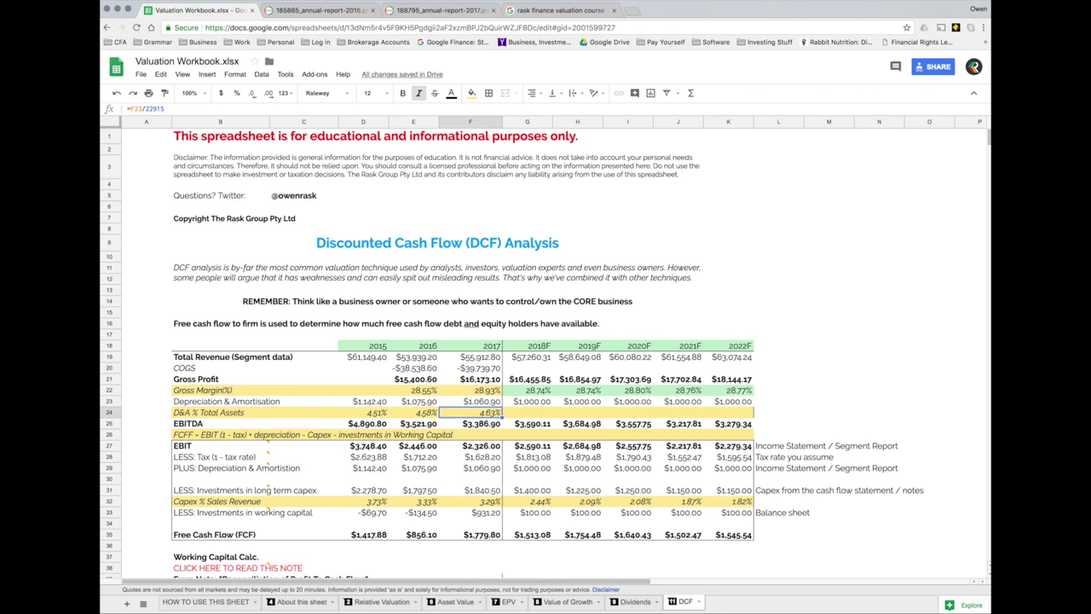
- Compare the 2017 Depreciation & Amortisation figure with its forecasts and select the 2018F–2022F forecast cells
key("Up")
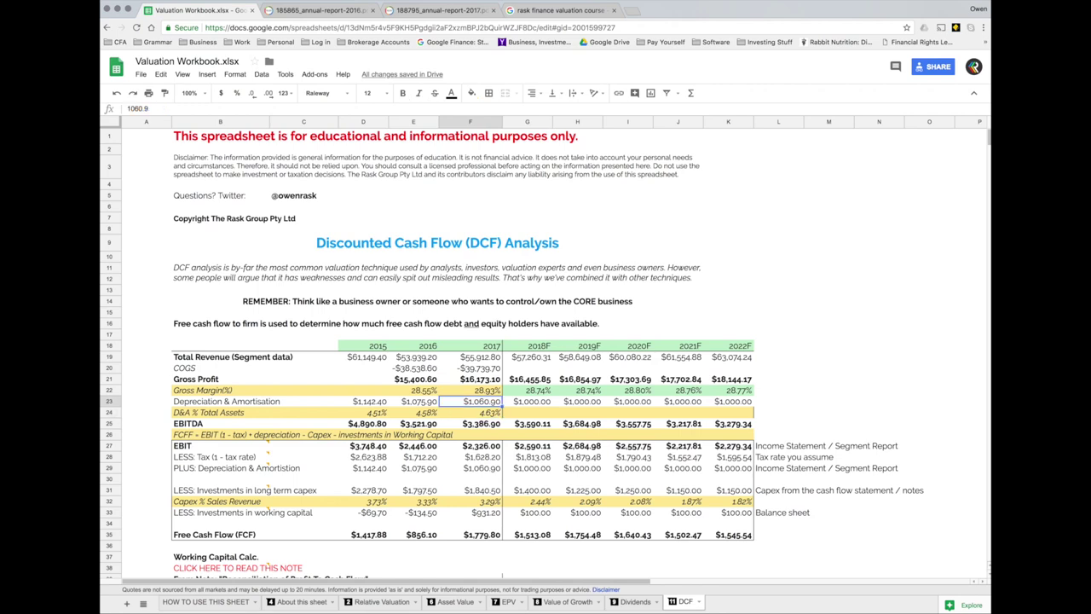
key("Right")
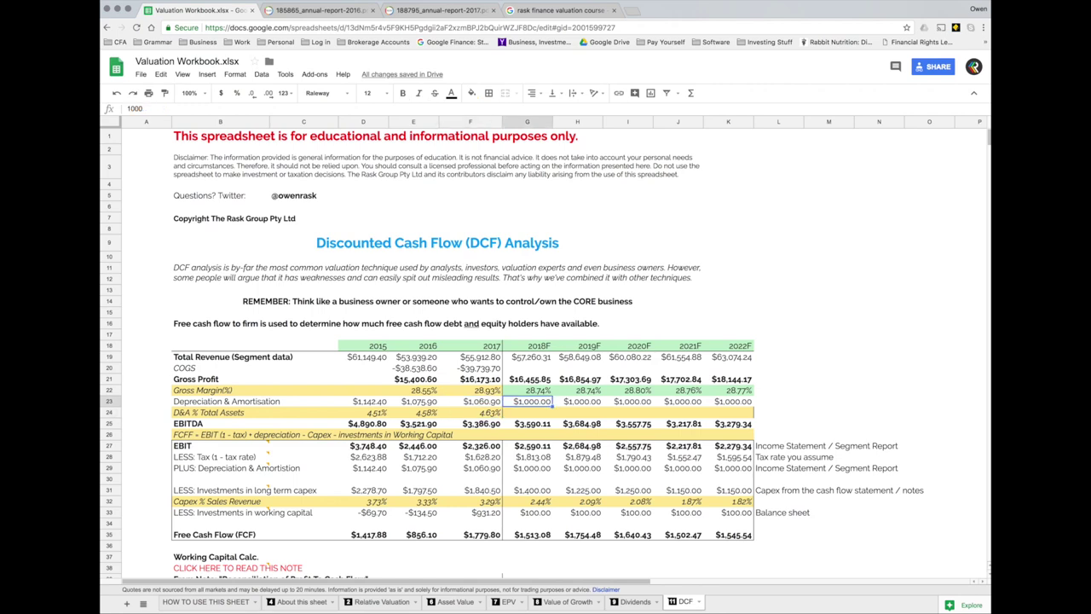
key("shift+Right")
key("shift+Right")
key("shift+Right")
key("shift+Right")
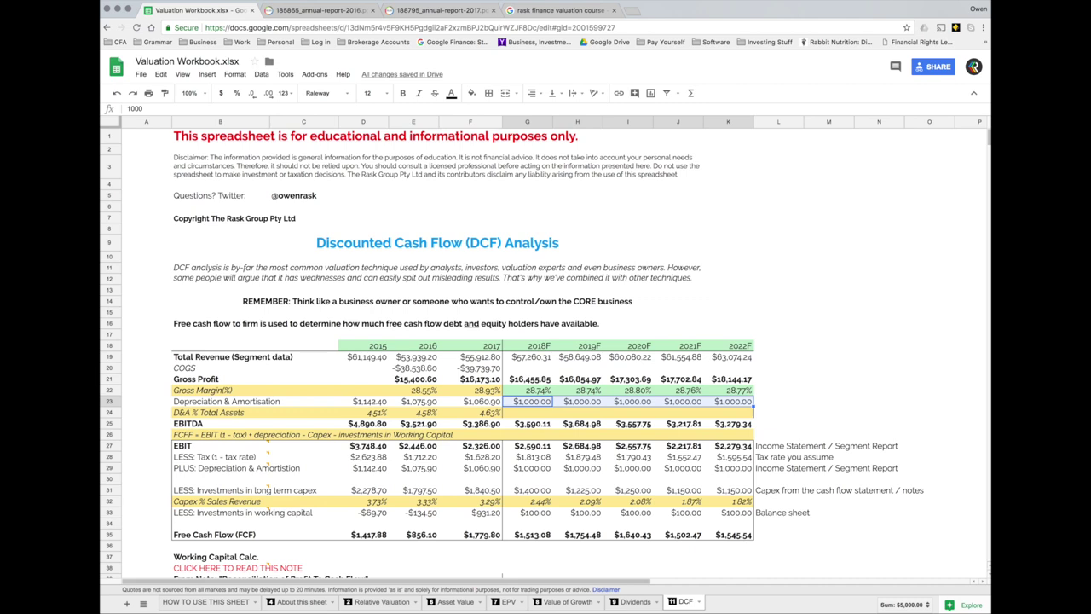
- Check the Depreciation & Amortisation forecast cells and the 2018F D&A % Total Assets cell below them
left_click(632, 400)
key("Down")
key("Left")
key("Left")
key("Left")
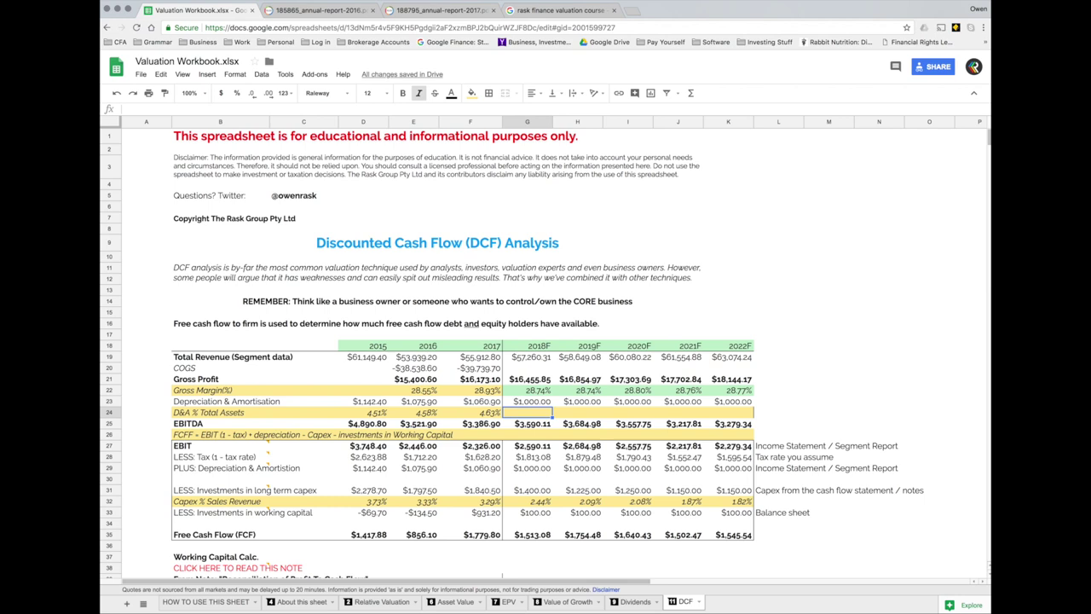
- Select the EBITDA row from its label through the 2022F forecast
key("Down")
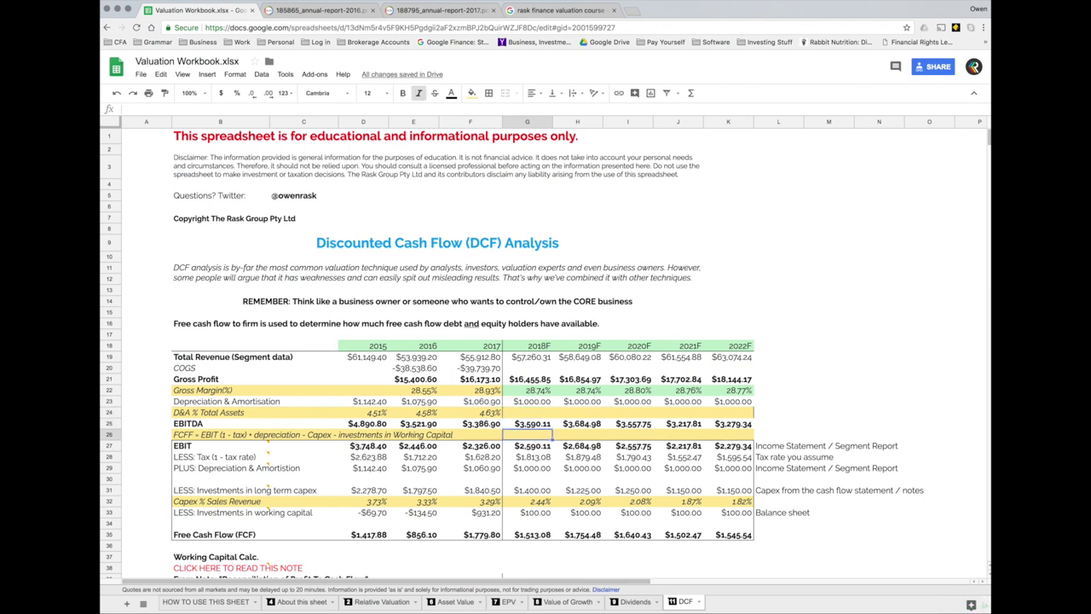
key("Left")
key("Left")
key("Left")
key("Left")
key("Left")
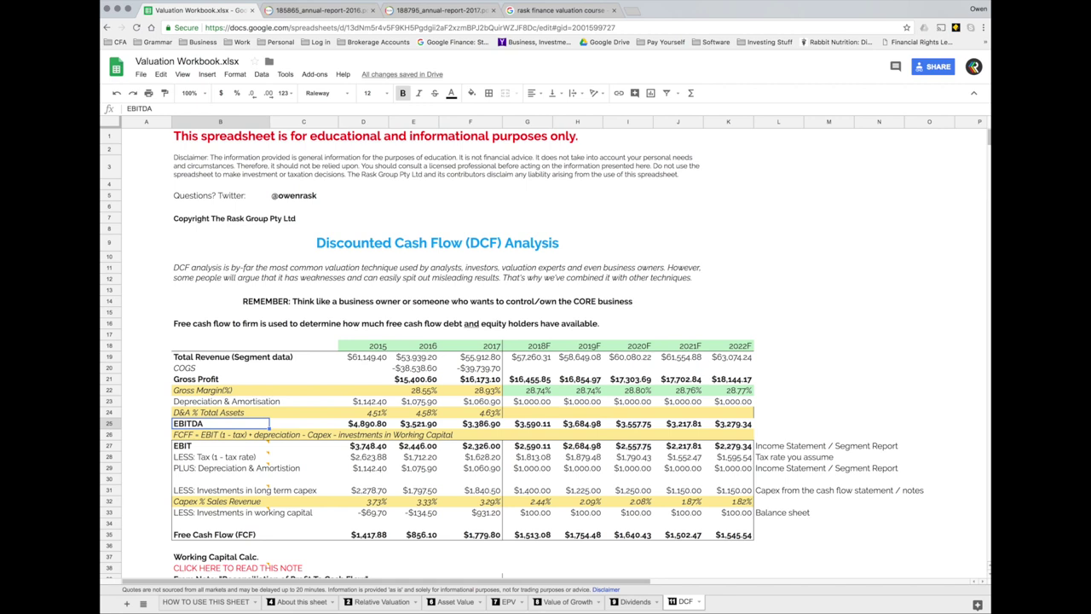
key("shift+Right")
key("shift+Right")
key("shift+Right")
key("shift+Right")
key("shift+Right")
key("shift+Right")
key("shift+Right")
key("shift+Right")
key("shift+Right")
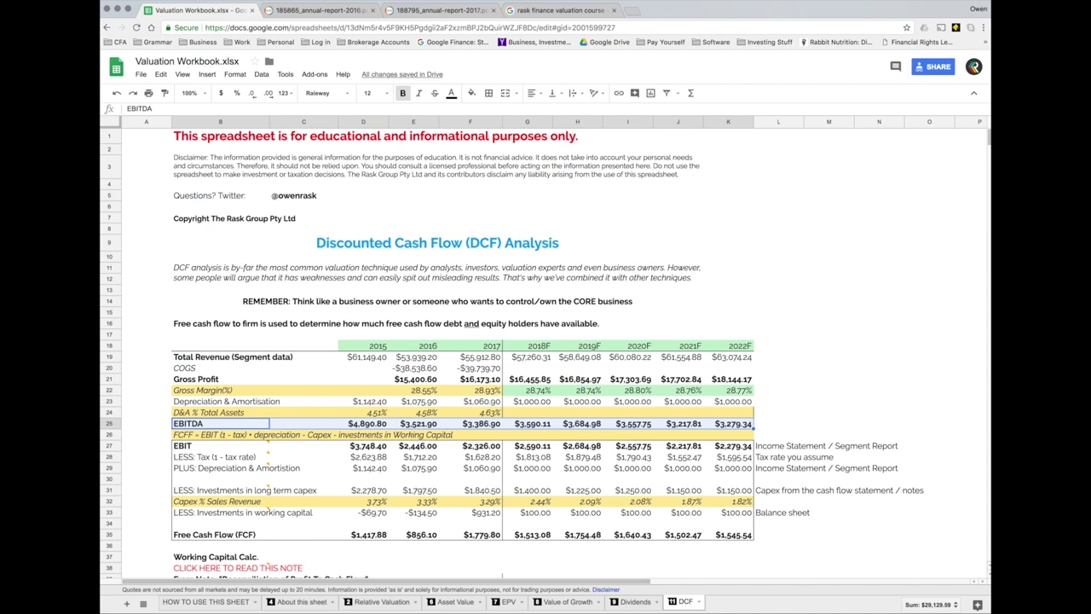
- Inspect the 2017 EBITDA formula and the EBIT and Depreciation & Amortisation cells it references
key("Right")
key("Right")
key("Right")
key("Right")
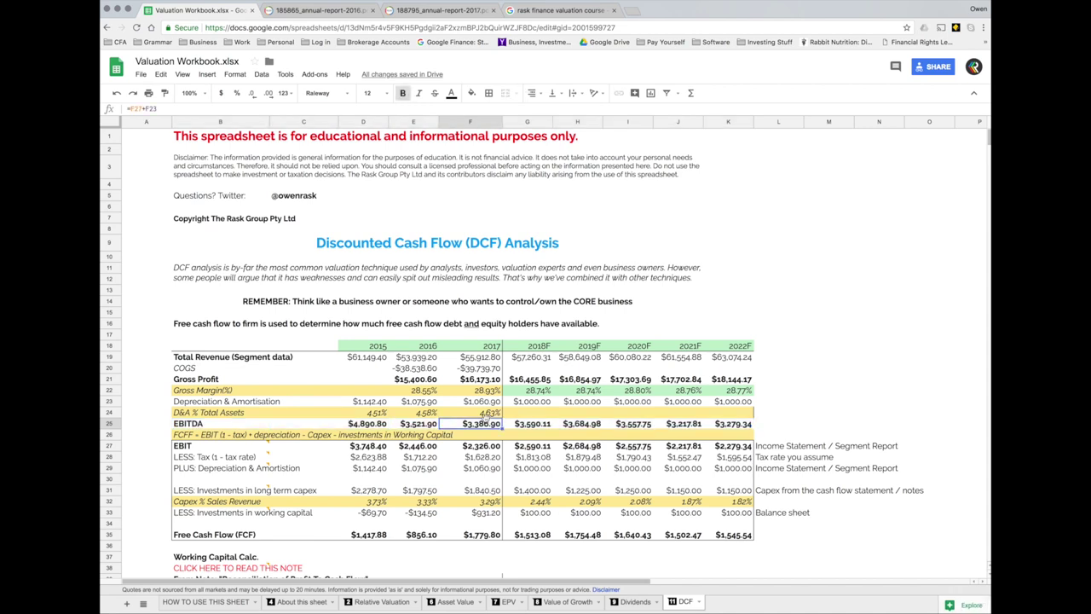
double_click(482, 426)
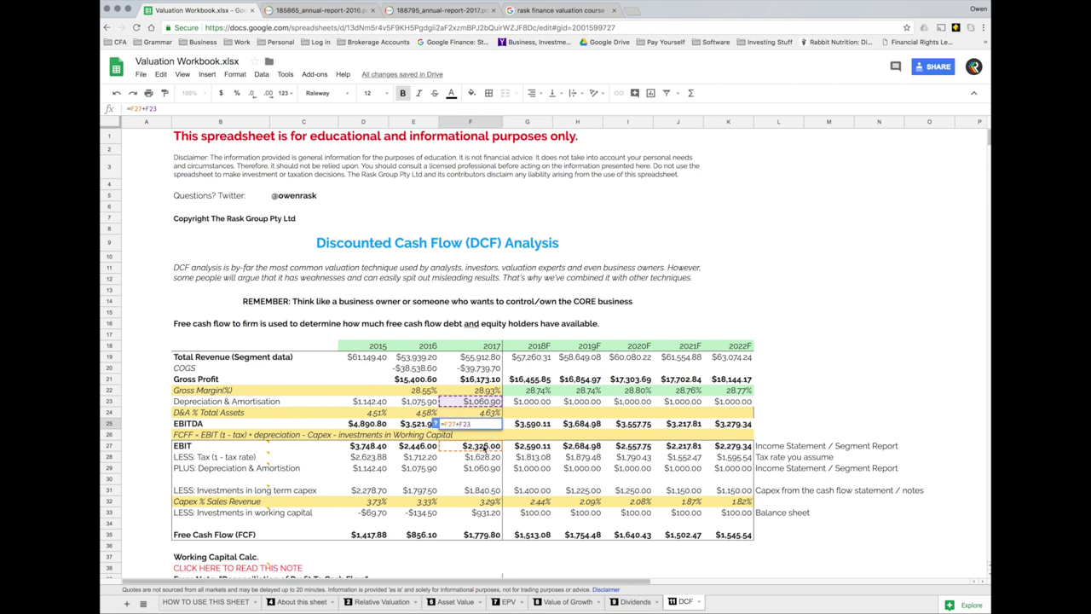
key("Return")
left_click(489, 426)
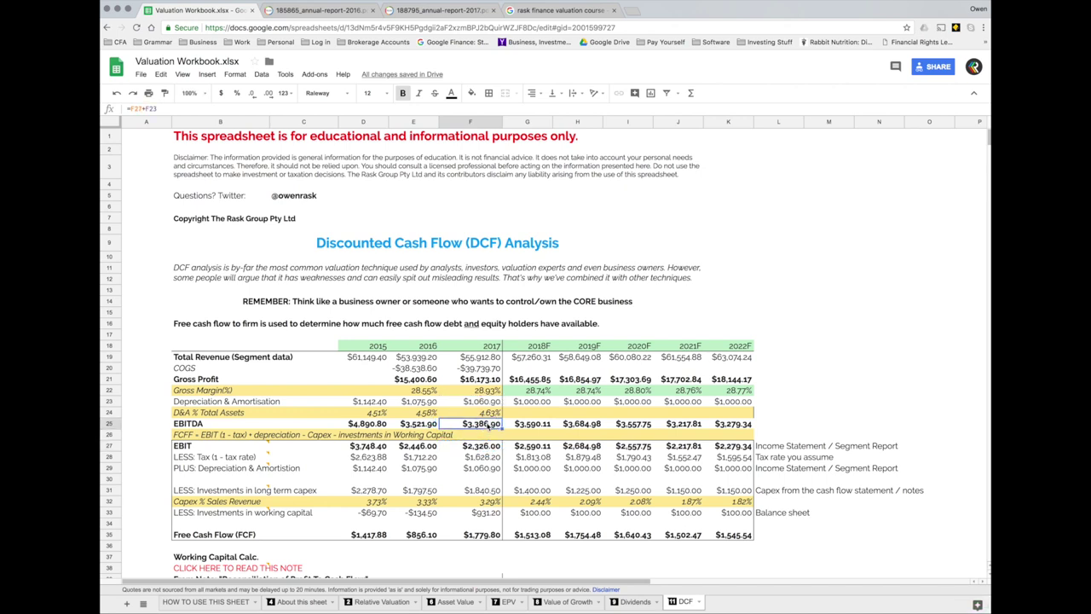
double_click(489, 426)
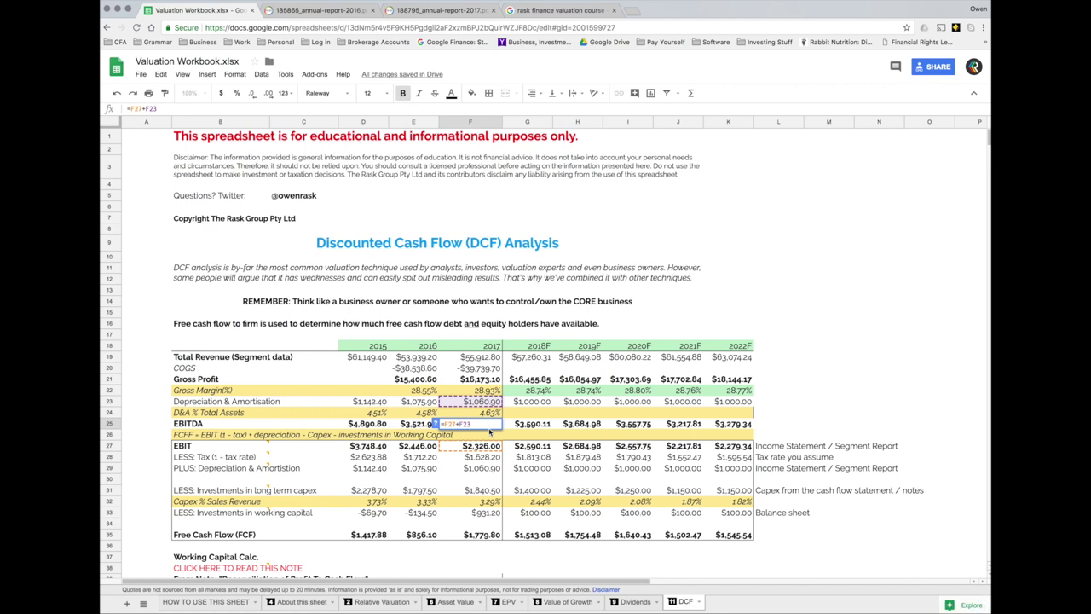
key("Escape")
- Select the 2015–2017 EBITDA figures and inspect the source reference behind the 2015 EBIT
left_click_drag(375, 428, 482, 430)
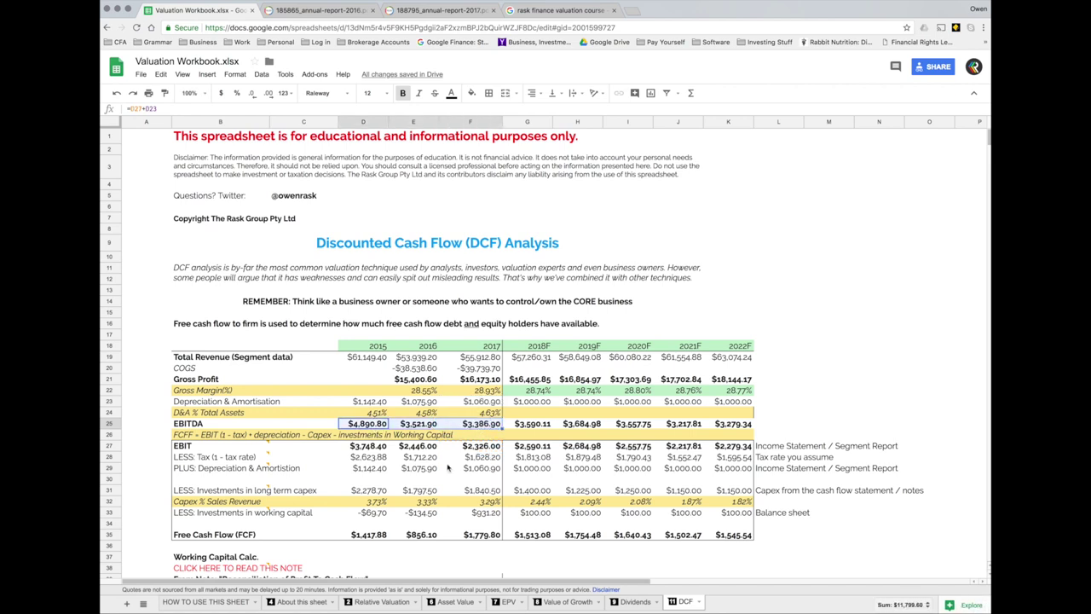
left_click(476, 446)
key("Left")
key("Left")
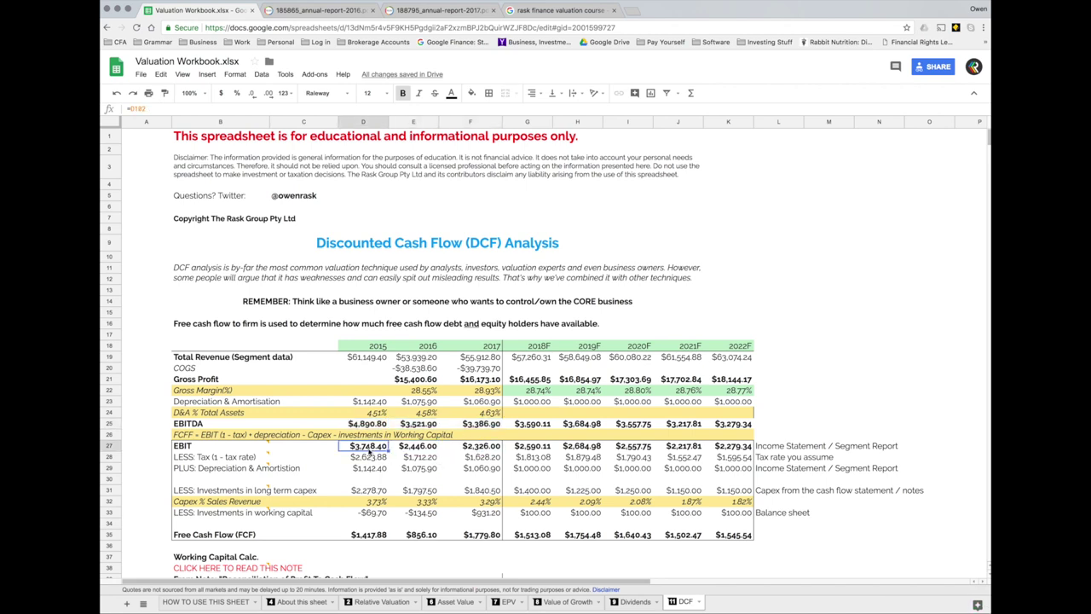
double_click(368, 446)
key("Escape")
- Find the EBIT table in the Segment Report and select all segment figures for 2015 to 2017
scroll(394, 452, "down", 15)
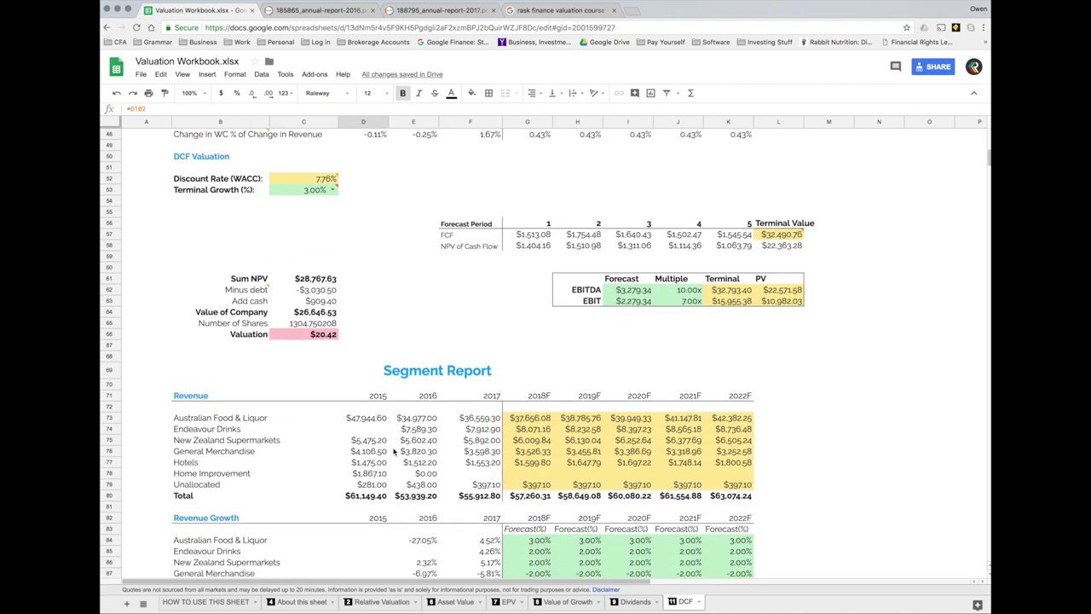
scroll(394, 452, "down", 5)
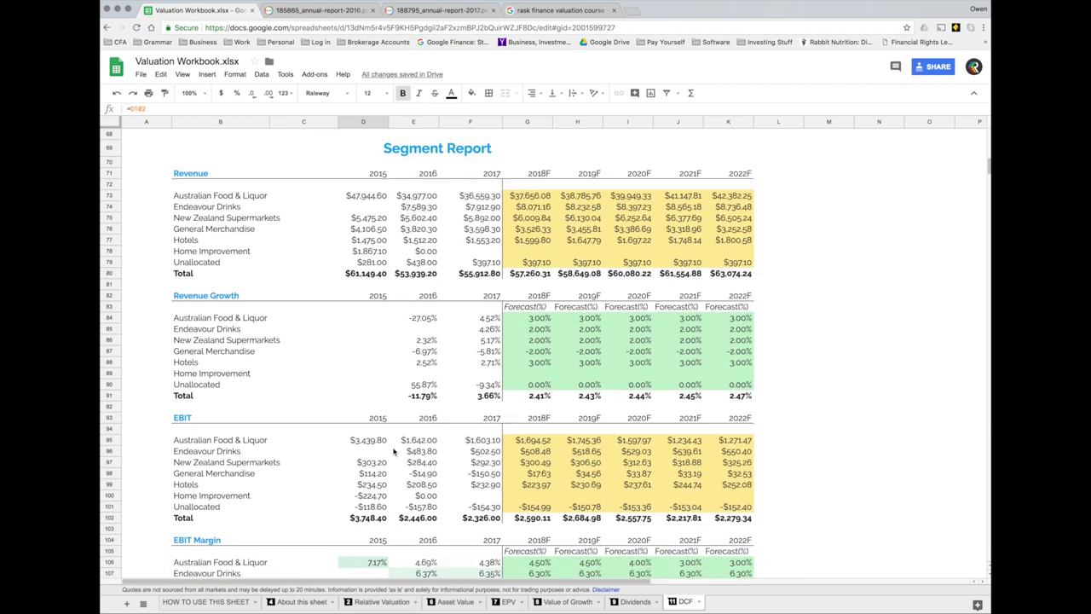
scroll(394, 452, "down", 3)
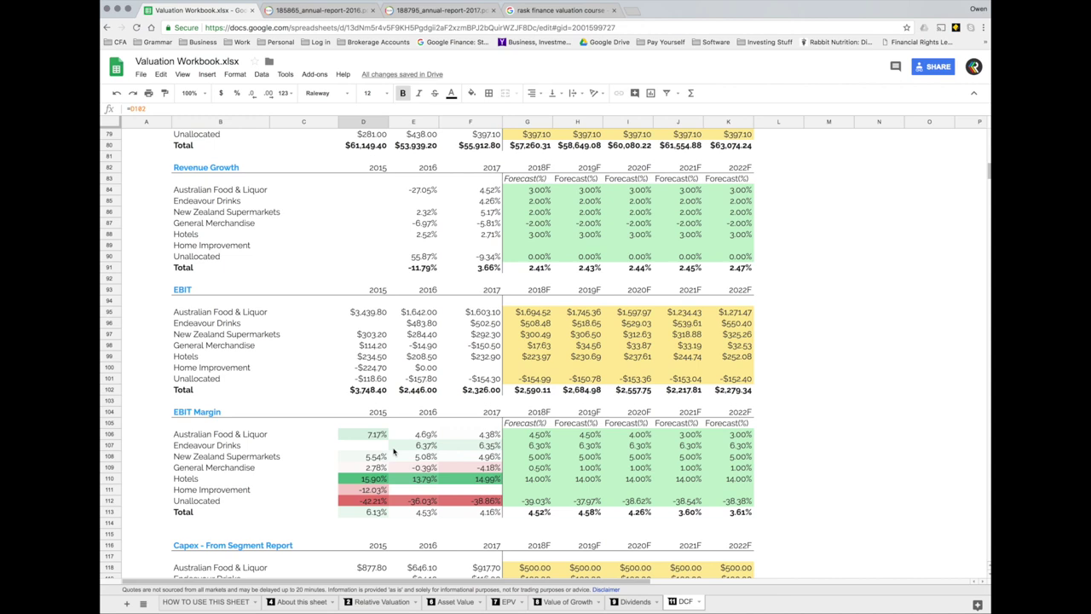
scroll(456, 389, "up", 1)
left_click_drag(375, 338, 482, 403)
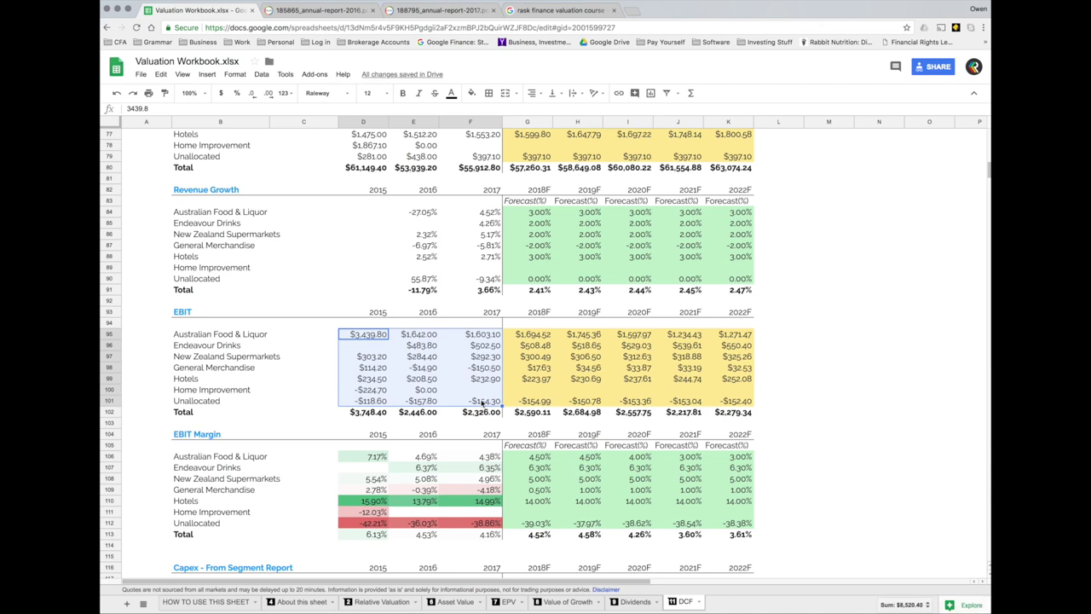
- Examine the 2015 Home Improvement EBIT and the 2015–2017 EBIT of Hotels and General Merchandise
left_click(368, 393)
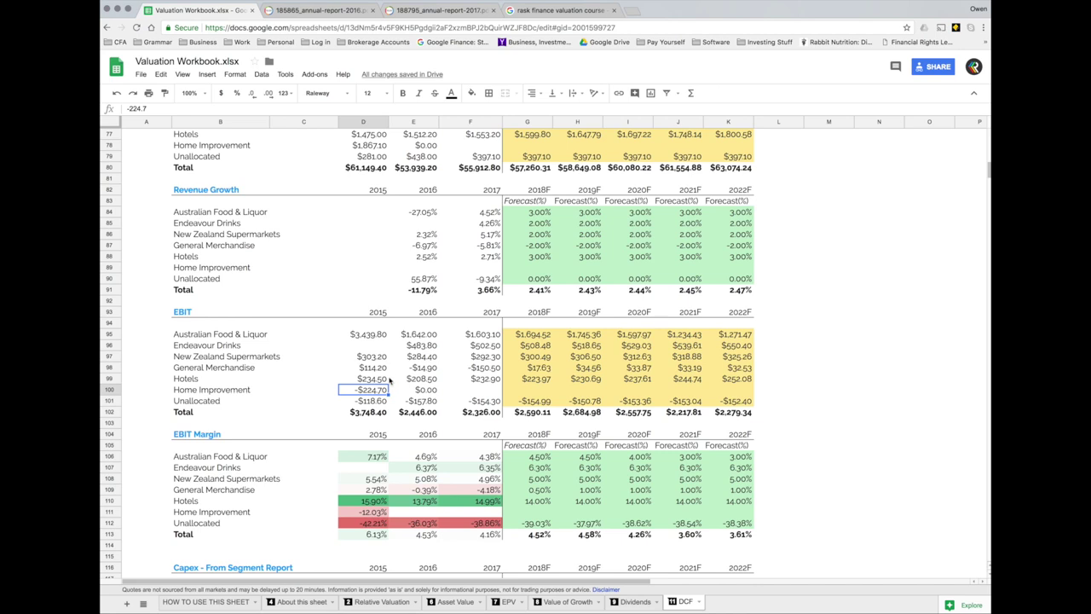
left_click_drag(382, 382, 473, 381)
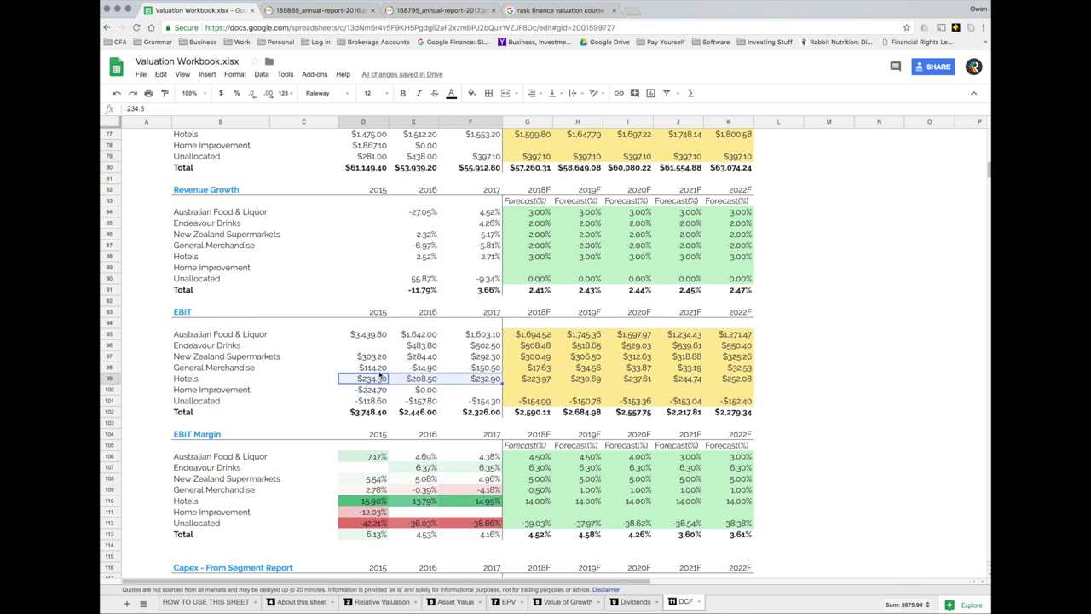
left_click(376, 370)
left_click(423, 369)
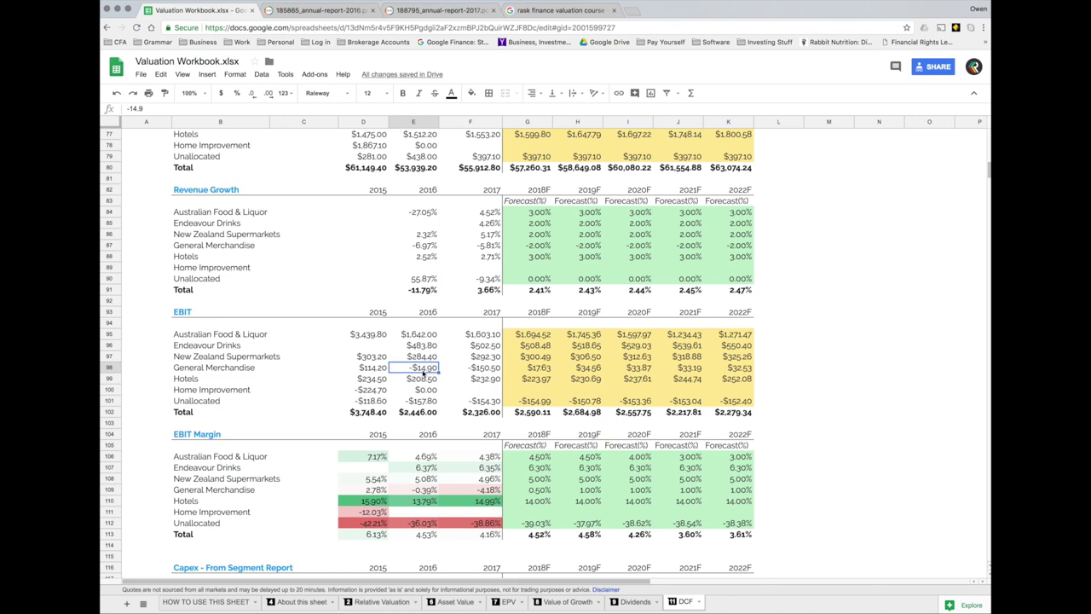
left_click_drag(376, 369, 482, 369)
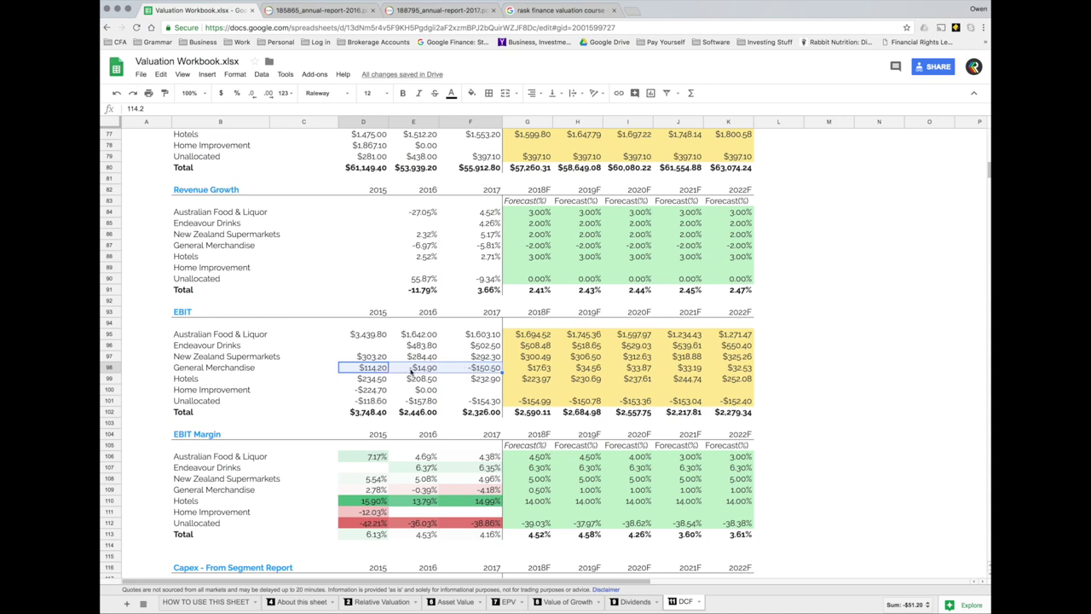
left_click(371, 369)
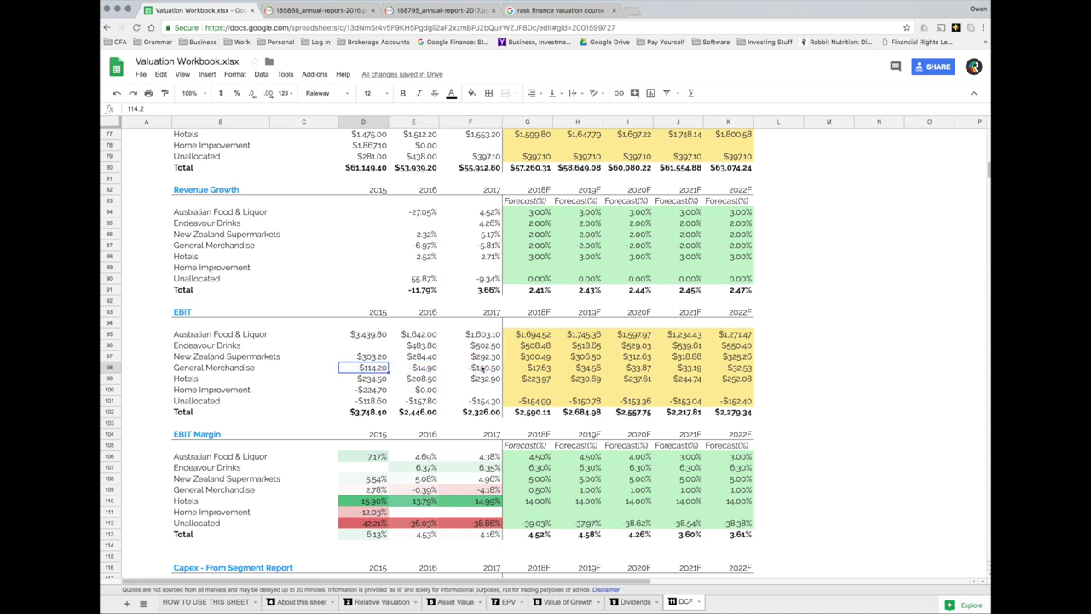
- Compare the General Merchandise EBIT forecasts from 2018F onward with its 2015 figure
scroll(481, 368, "down", 2)
scroll(482, 369, "up", 2)
left_click(531, 369)
key("shift+Right")
key("shift+Right")
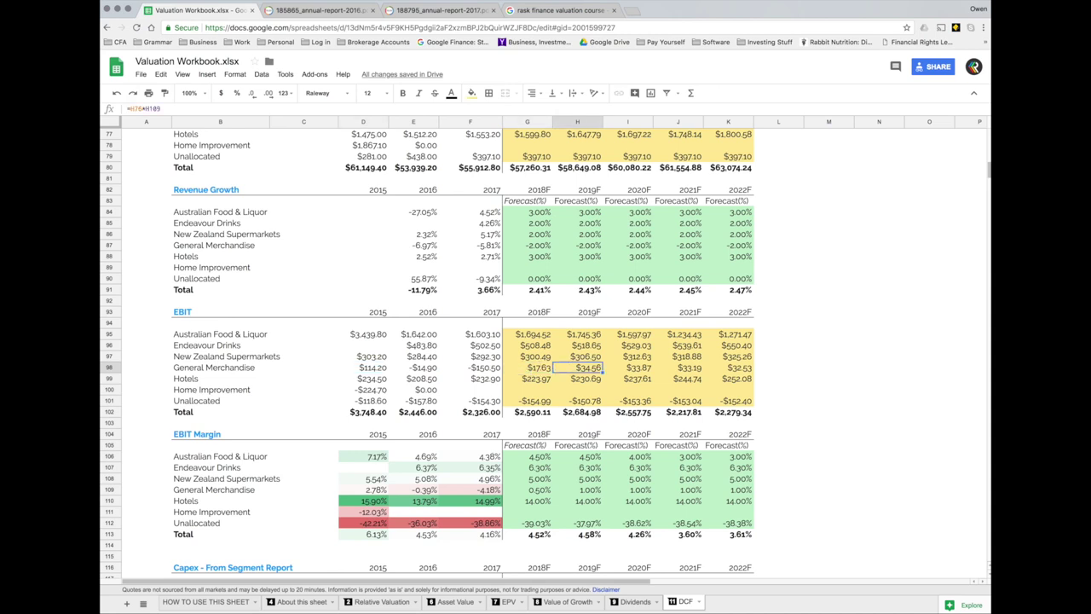
key("shift+Left")
key("shift+Left")
key("Left")
key("Left")
key("Left")
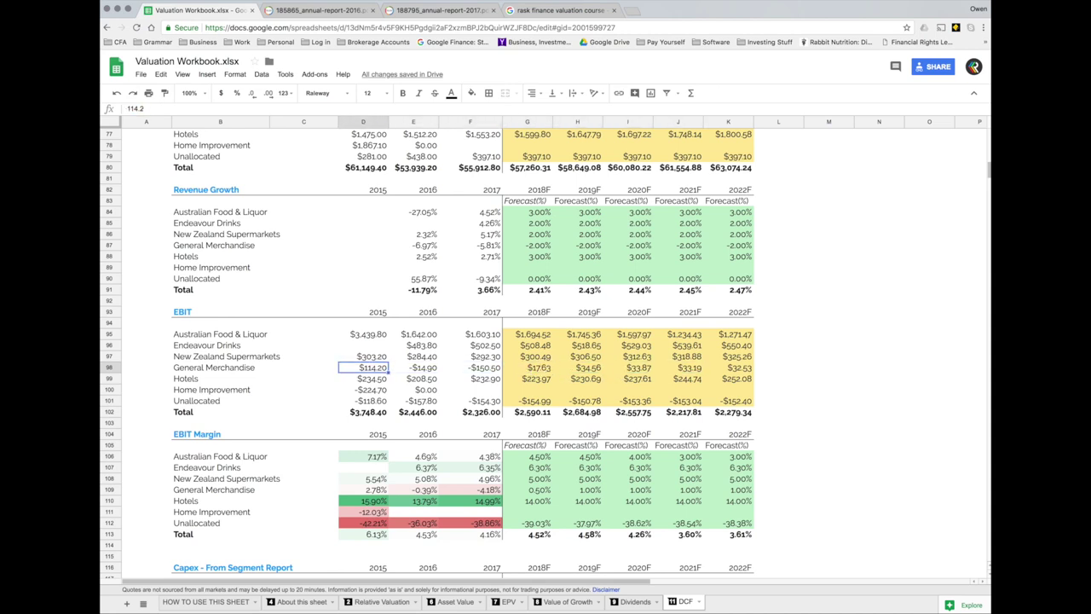
- Review the 2015–2017 New Zealand Supermarkets EBIT and the 2016–2017 Endeavour Drinks EBIT
left_click(363, 357)
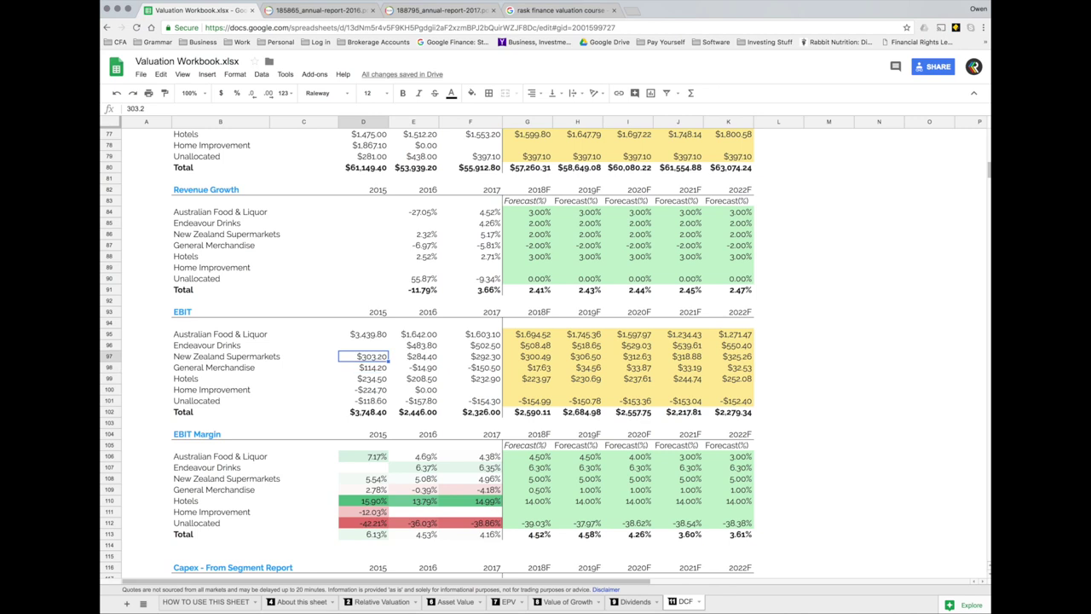
key("shift+Right")
key("shift+Right")
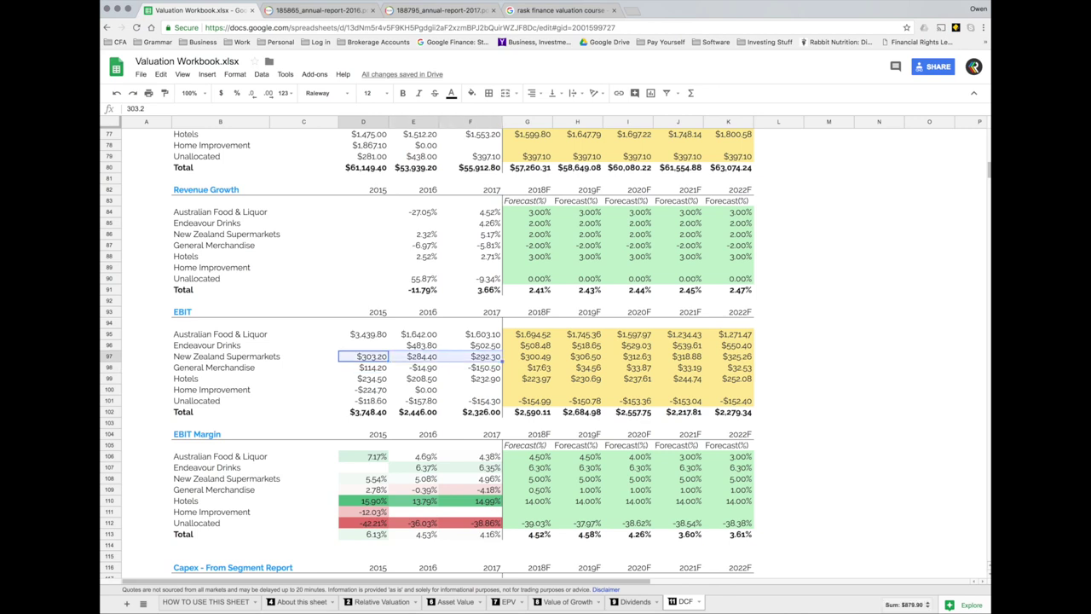
left_click(363, 345)
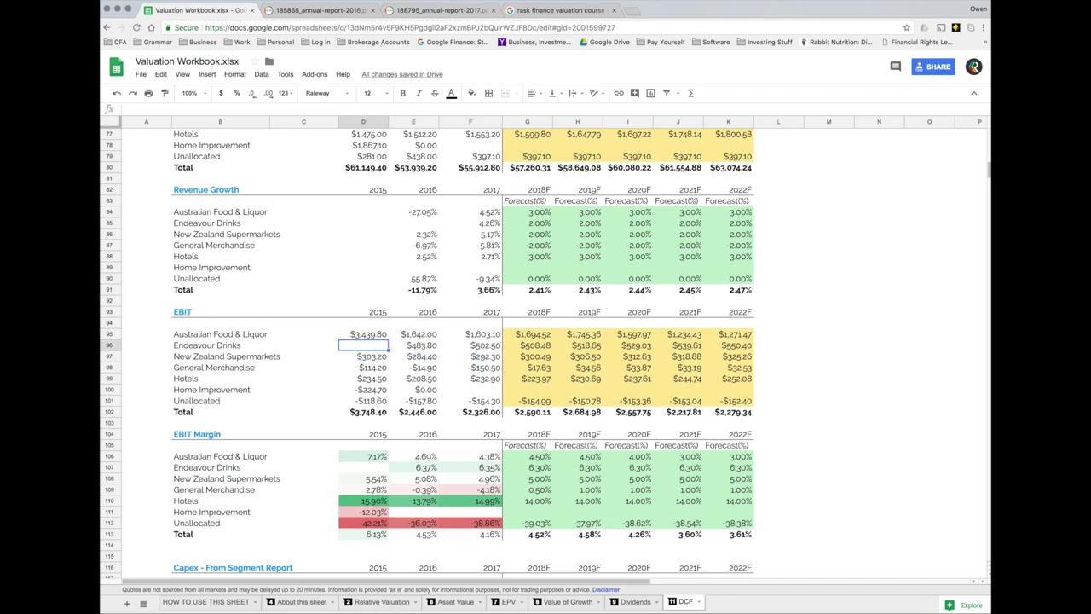
left_click(413, 345)
key("shift+Right")
key("Up")
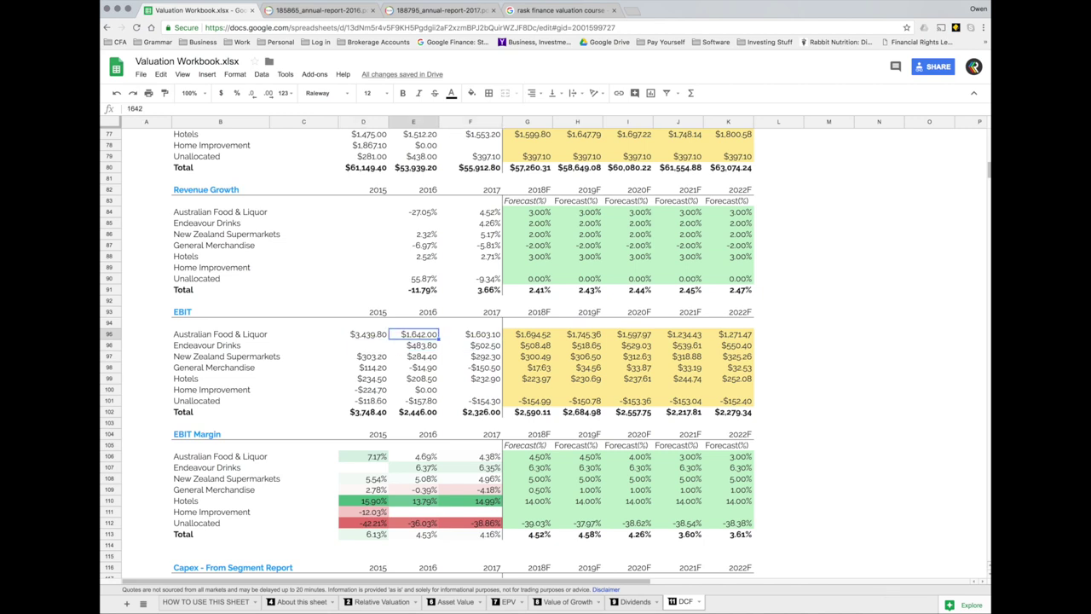
- Compare the Australian Food & Liquor EBIT figures across 2015, 2016 and 2017
key("Left")
key("Left")
key("Right")
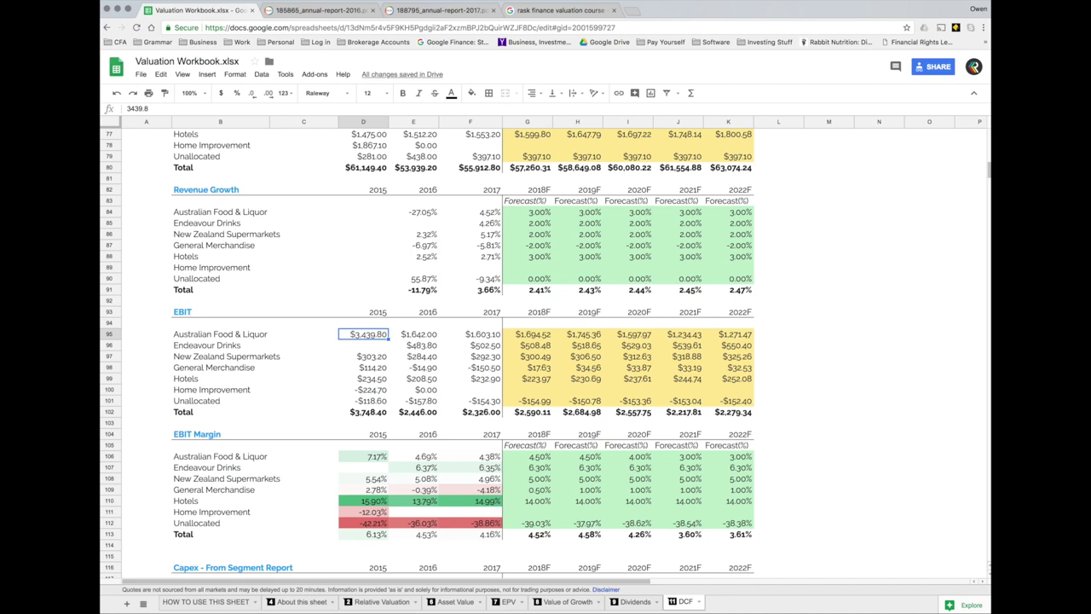
key("shift+Right")
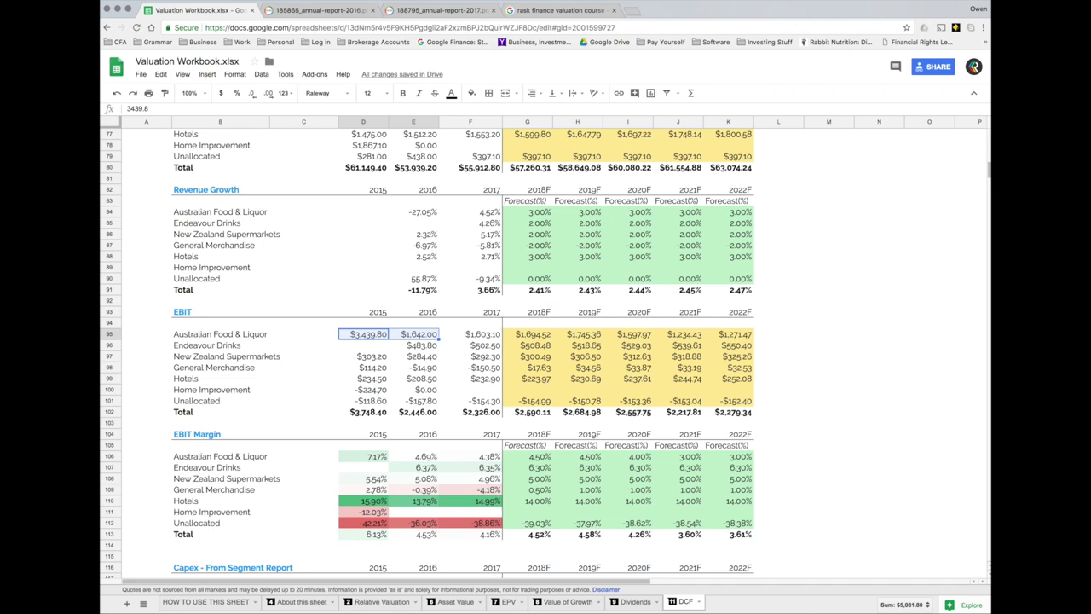
key("Right")
key("Right")
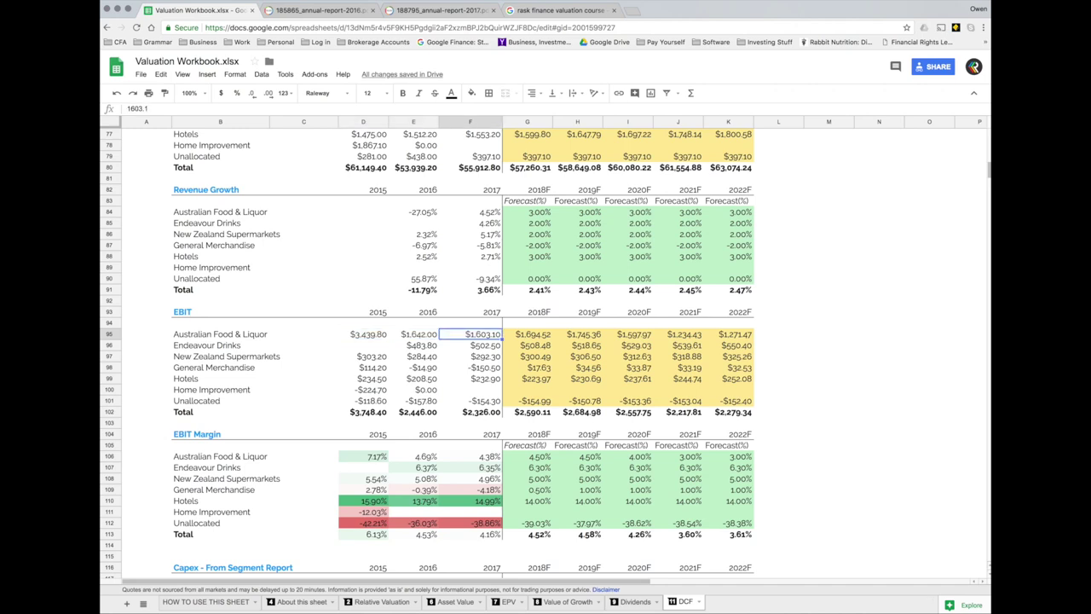
key("Left")
key("Left")
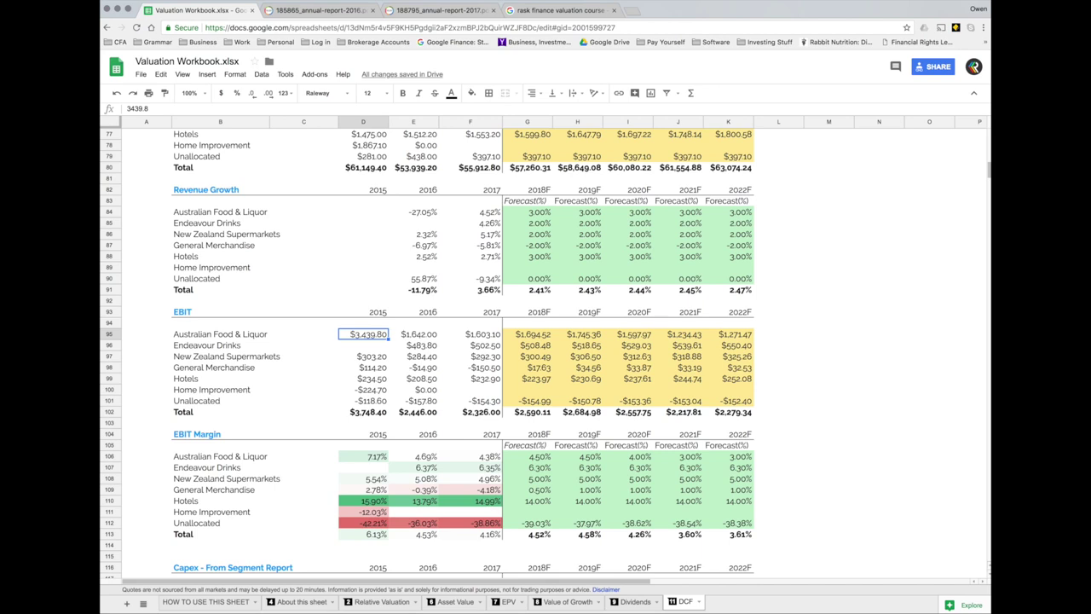
- Inspect the 2015 Australian Food & Liquor EBIT margin formula and select its 2015 and 2016 margins
left_click(383, 459)
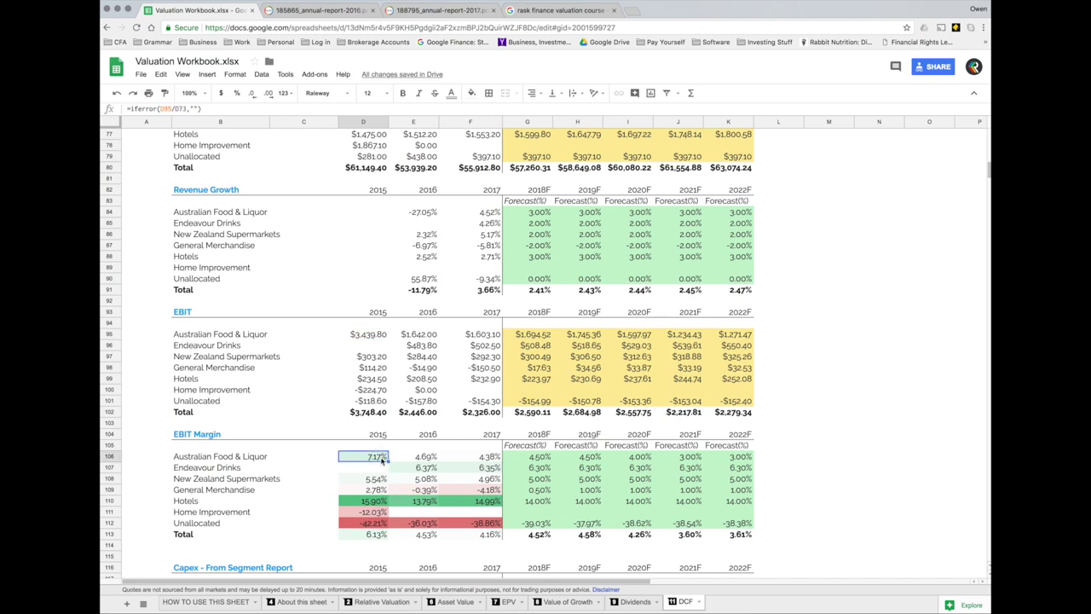
left_click(370, 334)
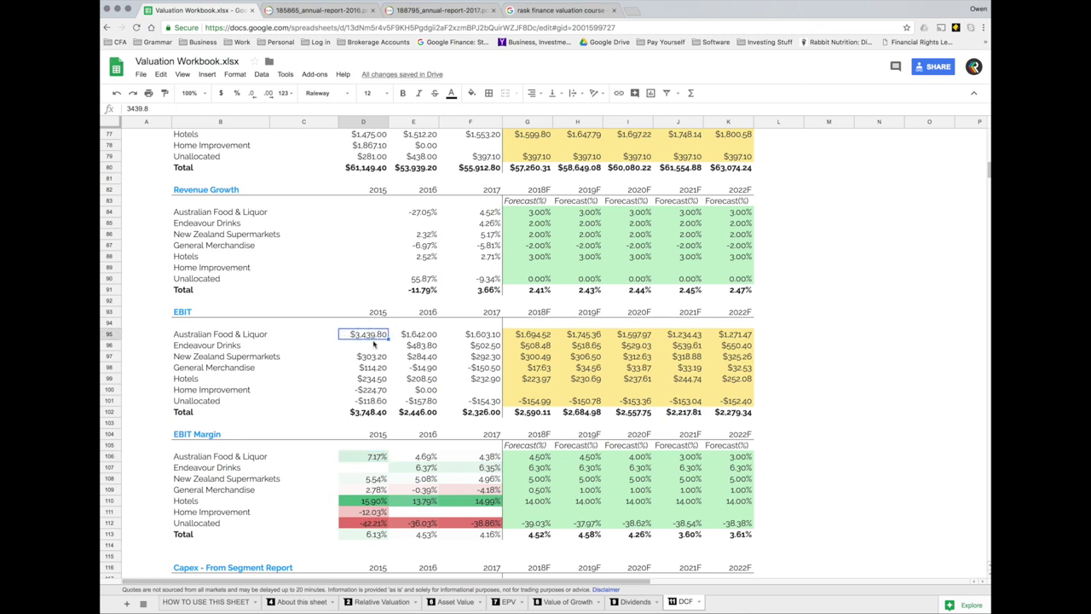
double_click(380, 460)
key("Escape")
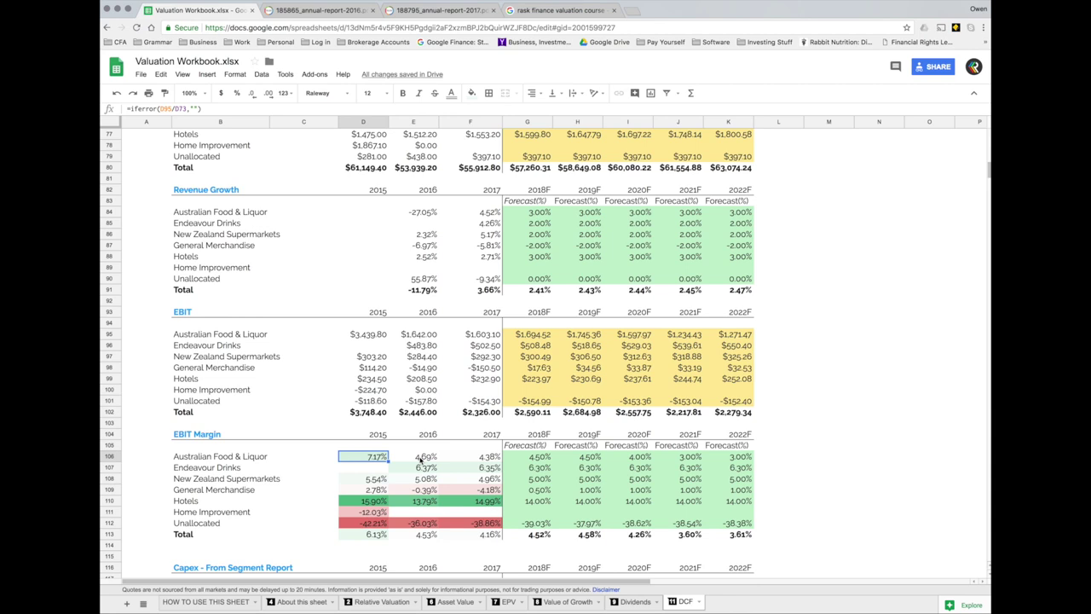
left_click_drag(423, 459, 375, 457)
key("shift+Right")
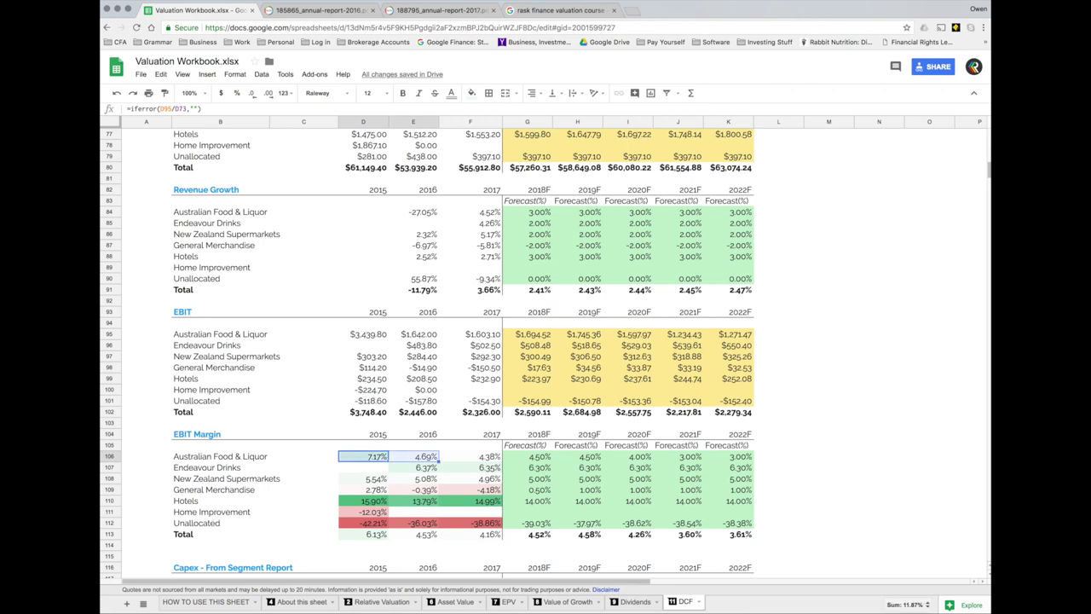
- Trace the Australian Food & Liquor margins up to the segment's 2015 and 2016 EBIT and back down the EBIT table
key("Up")
key("Up")
key("Up")
key("Up")
key("Up")
key("Up")
key("Up")
key("Up")
key("Up")
key("Up")
key("Up")
key("shift+Right")
key("Down")
key("Down")
key("Up")
key("Up")
key("Right")
key("Down")
key("Down")
key("Down")
key("Down")
key("Down")
key("Down")
key("Down")
key("Down")
key("Down")
key("Down")
key("Down")
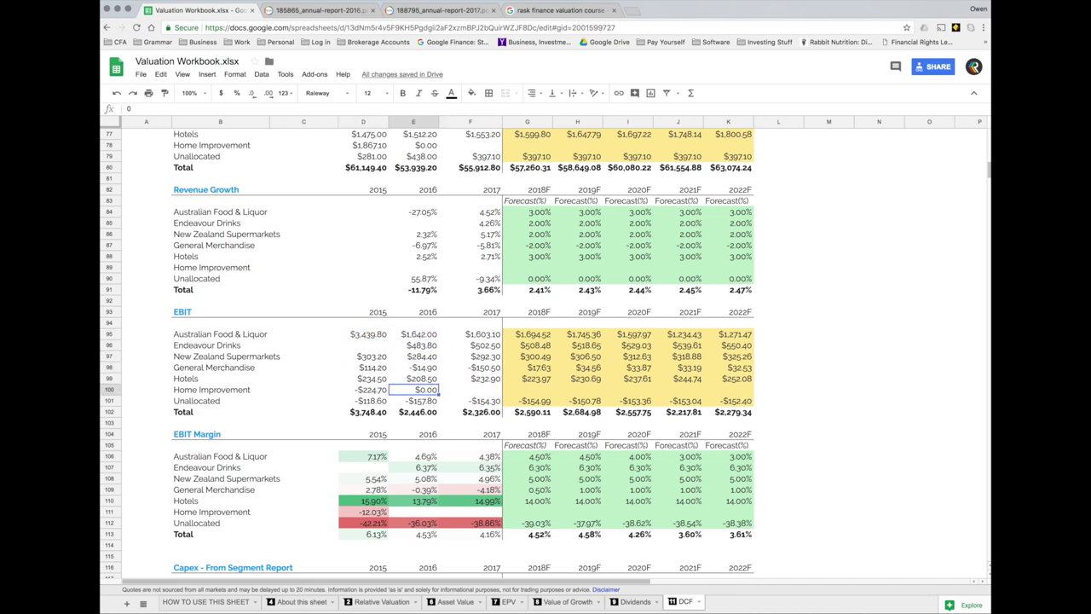
- Compare the Australian Food & Liquor EBIT margins across 2015 to 2017, ending on the 2015 margin
key("Right")
key("Left")
key("Left")
key("Right")
key("Right")
key("Left")
key("Left")
key("Right")
key("Right")
key("Left")
key("Left")
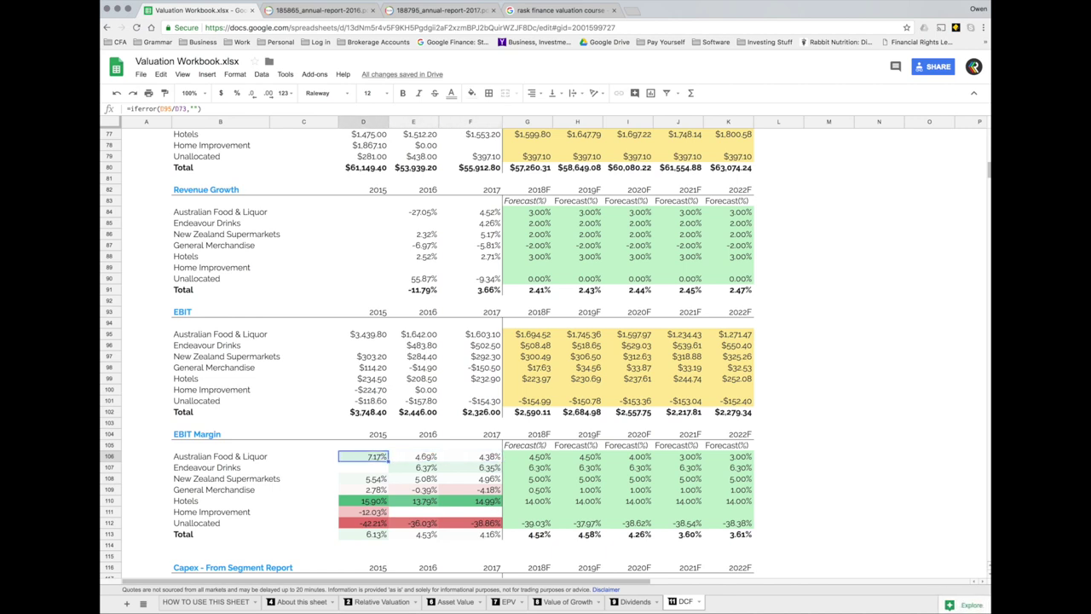
- Compare the 2016 and 2017 Australian Food & Liquor EBIT margins, selecting both years together
key("Right")
key("Left")
key("Right")
key("shift+Left")
key("Right")
key("shift+Left")
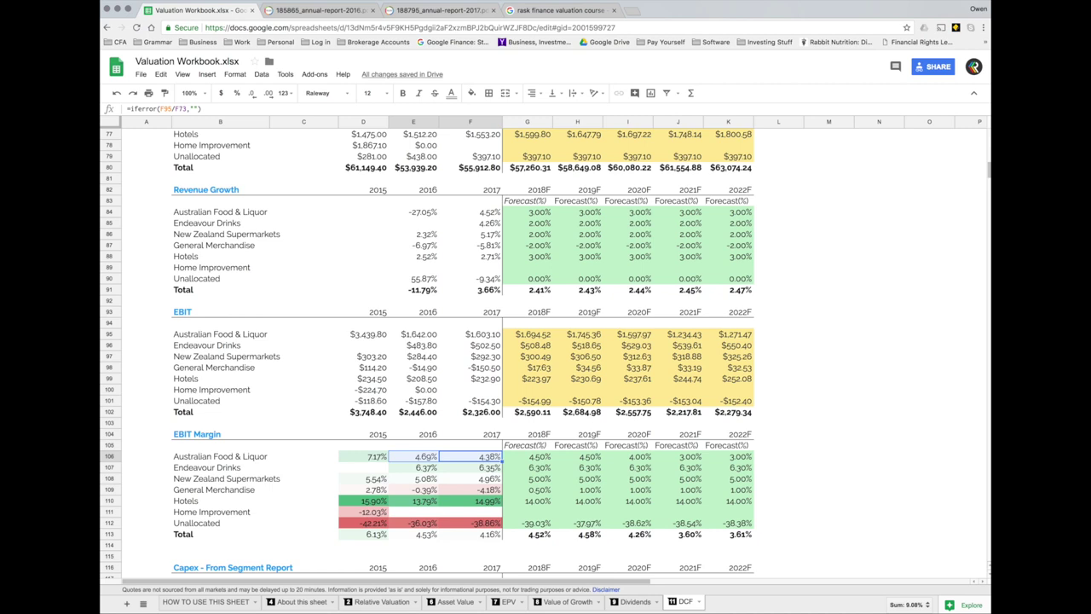
- Select the Australian Food & Liquor EBIT margin forecasts from 2018F to 2022F
key("Right")
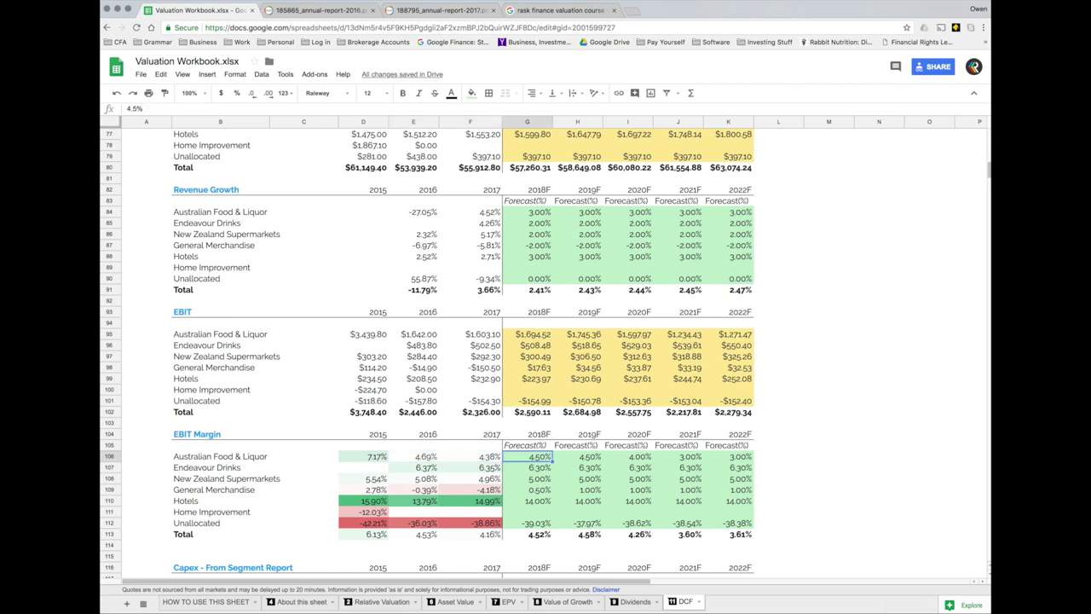
key("shift+Right")
key("shift+Right")
key("shift+Right")
key("shift+Right")
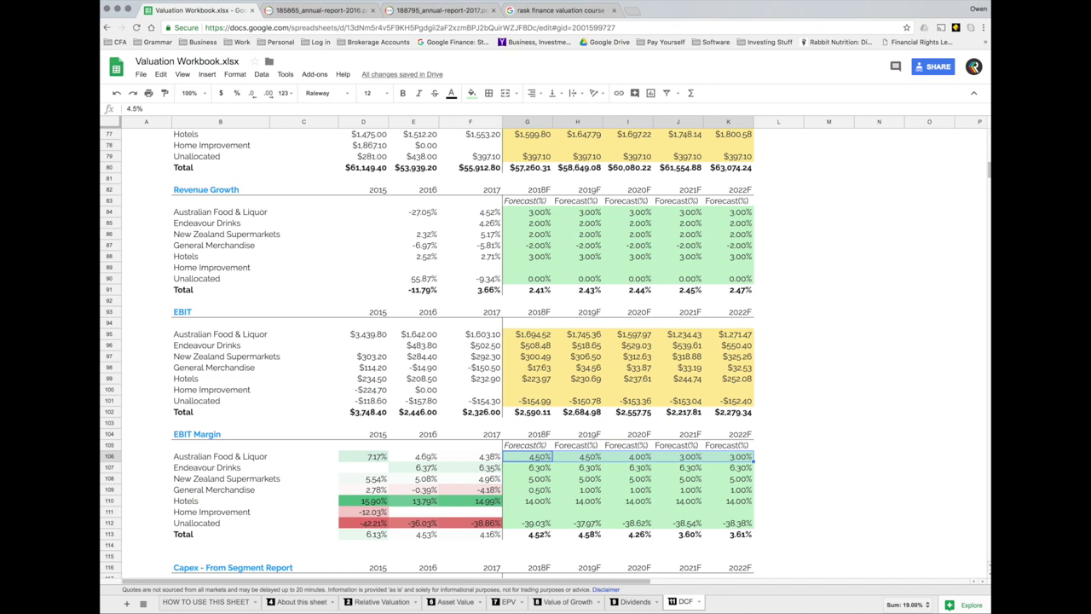
- Review the Endeavour Drinks EBIT margin forecasts by selecting 2018F through 2022F
left_click(528, 467)
key("shift+Right")
key("shift+Right")
key("shift+Right")
key("shift+Right")
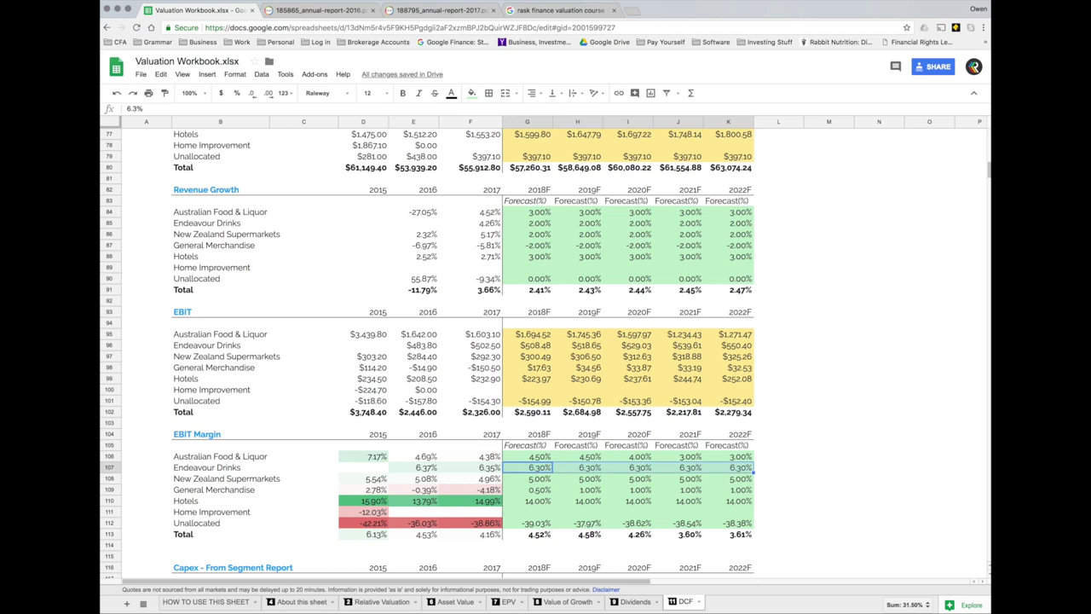
left_click(528, 467)
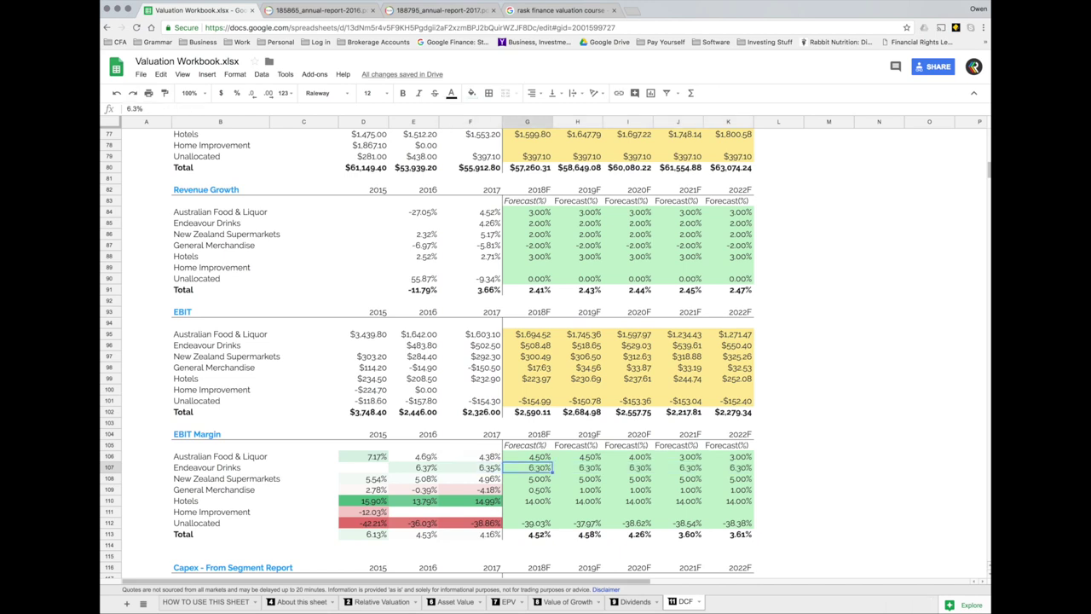
key("shift+Right")
key("shift+Right")
key("shift+Right")
key("shift+Right")
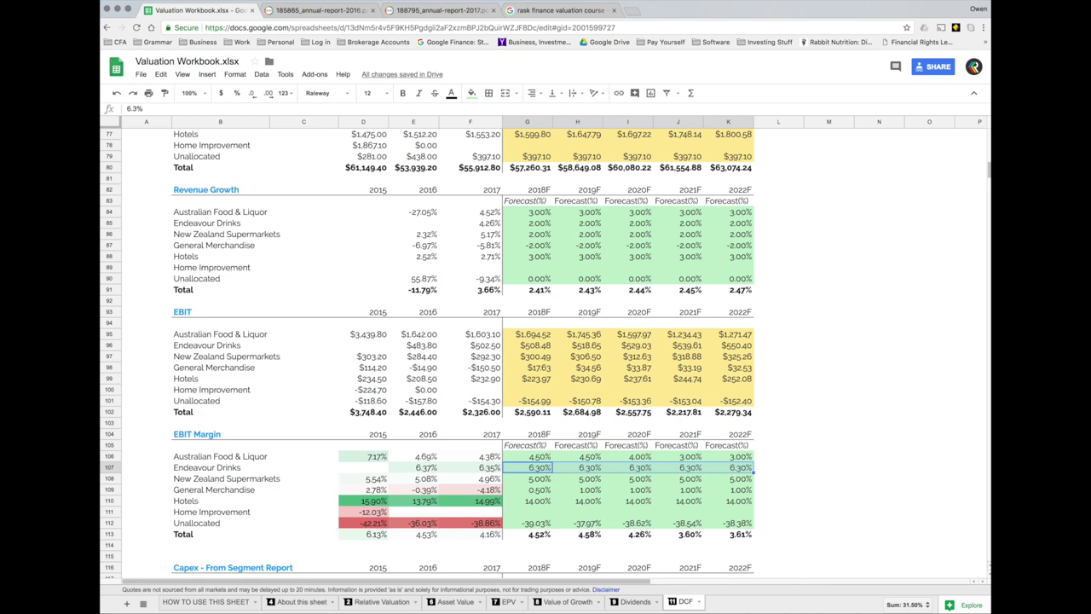
- Review the New Zealand Supermarkets EBIT margins, comparing 2017 with the forecast years
key("Down")
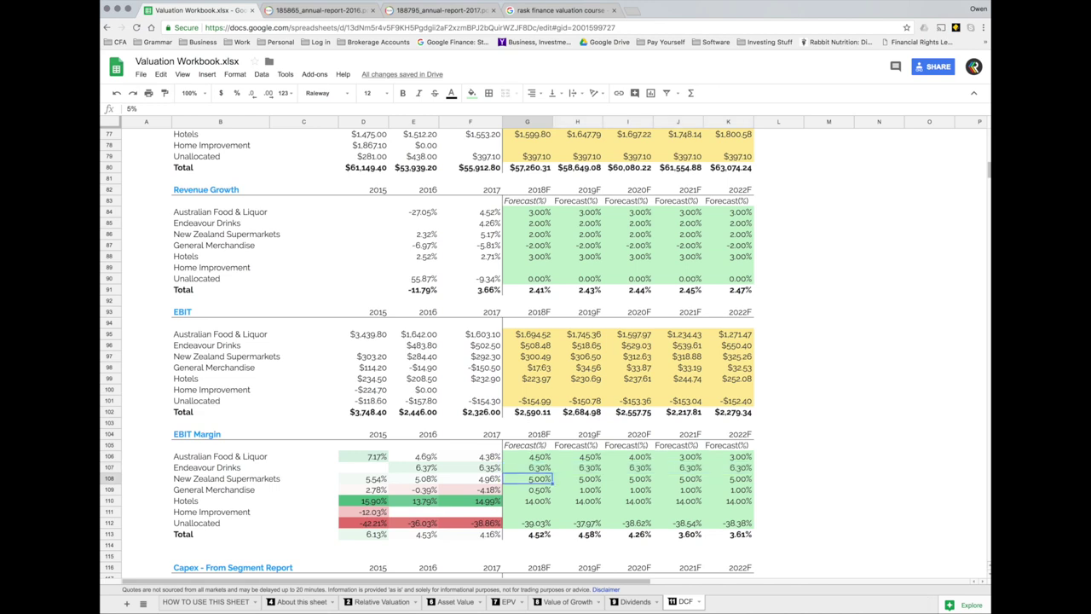
key("Left")
key("Right")
key("Right")
key("Right")
key("Right")
key("Left")
key("Left")
key("Left")
- Check the 2018F General Merchandise and Hotels margins and inspect the Unallocated margin formulas for 2018F to 2020F
key("Down")
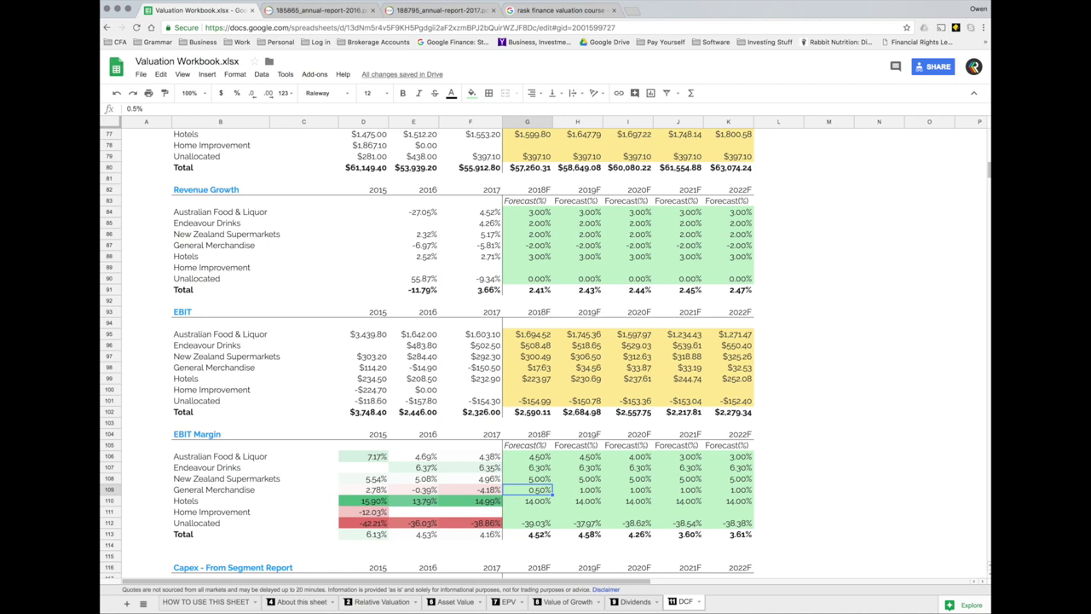
left_click(527, 501)
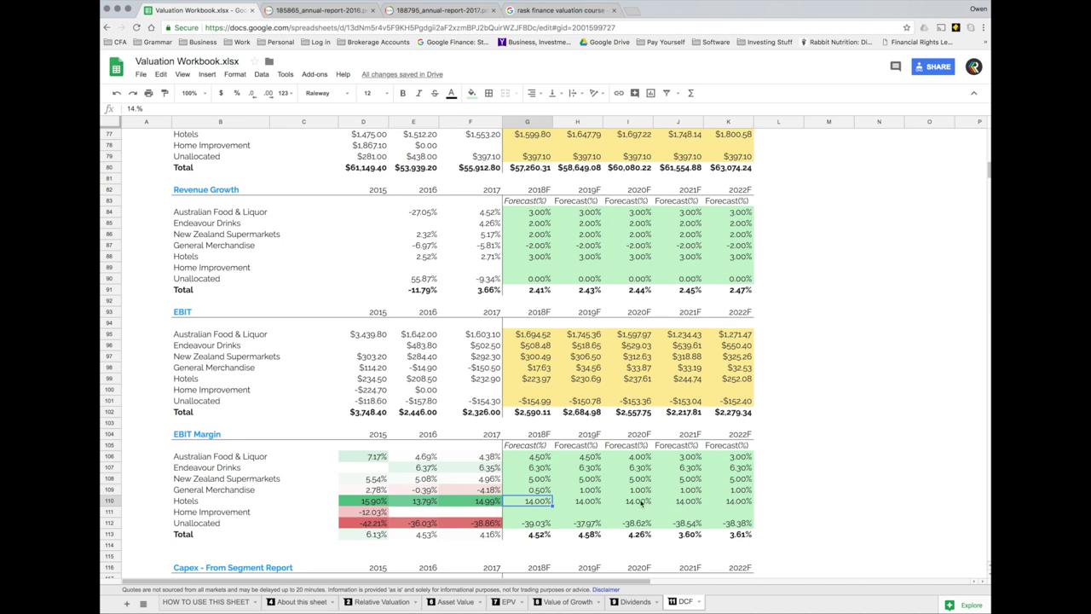
double_click(530, 524)
key("Escape")
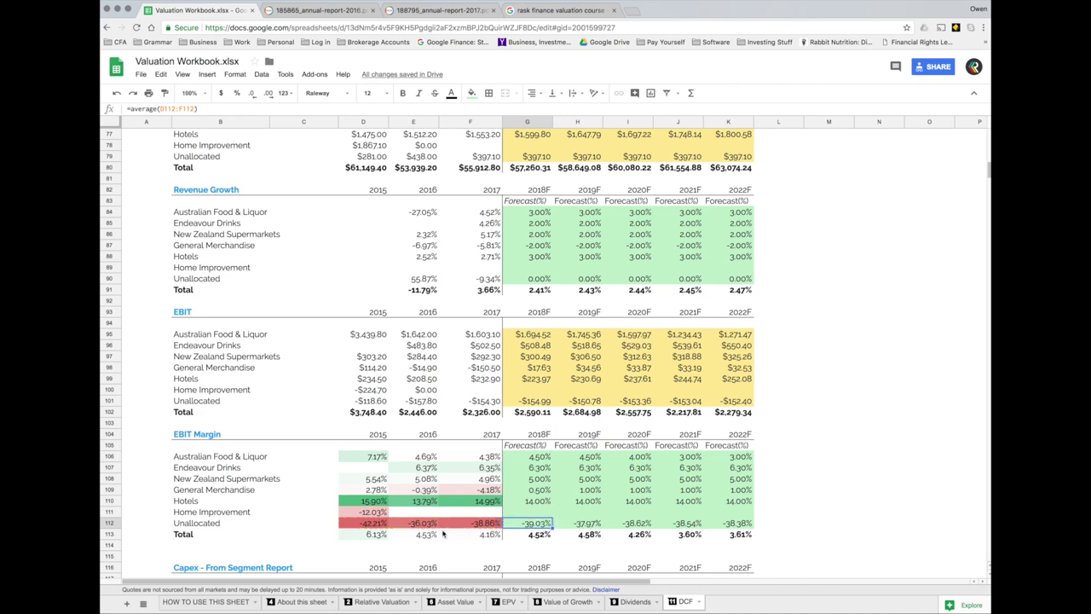
left_click(588, 524)
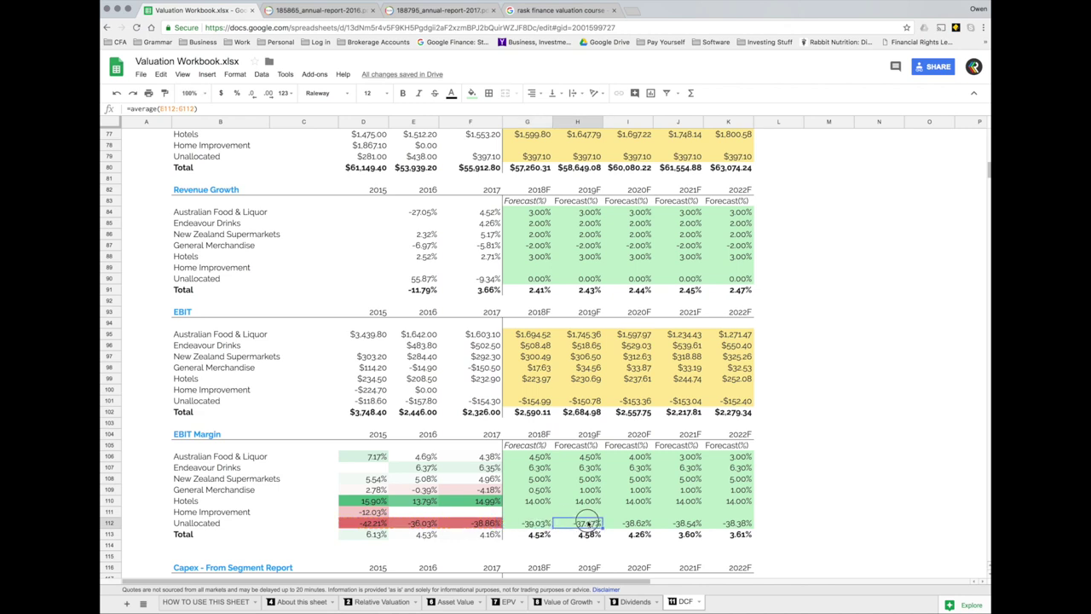
double_click(644, 523)
key("Escape")
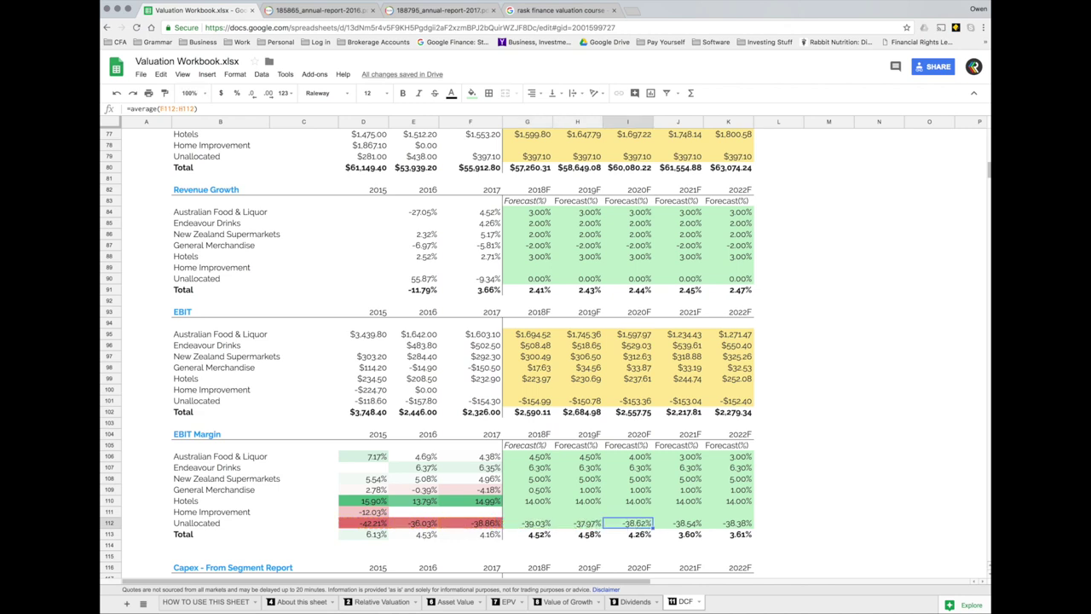
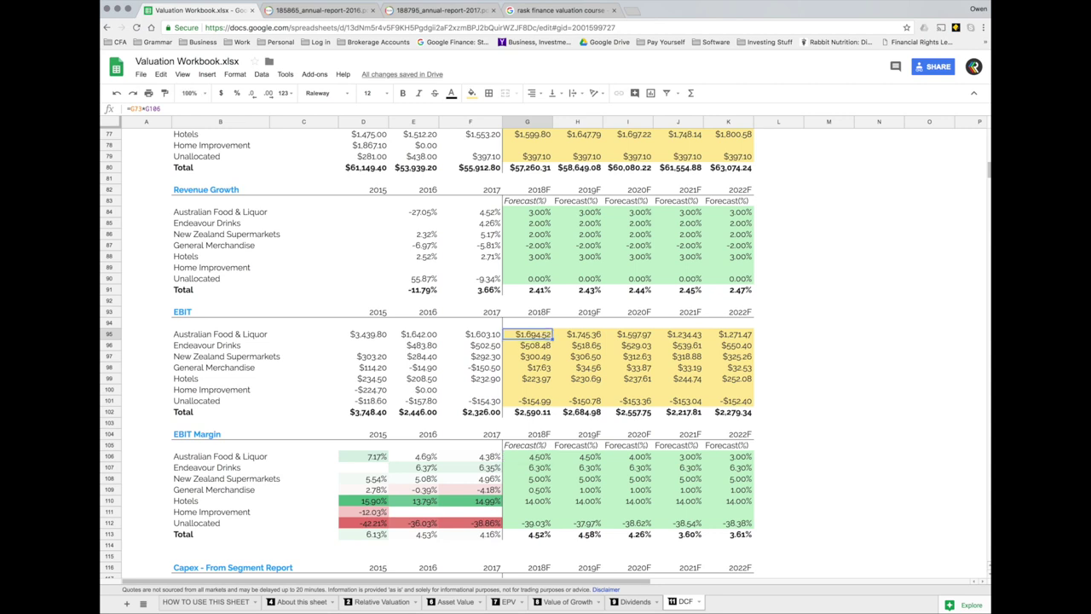
- Inspect the forecast EBIT formulas for Australian Food & Liquor and General Merchandise, and select the 2018F to 2022F EBIT totals
double_click(678, 334)
key("Tab")
key("Return")
key("Escape")
double_click(627, 367)
key("Escape")
left_click_drag(533, 412, 755, 411)
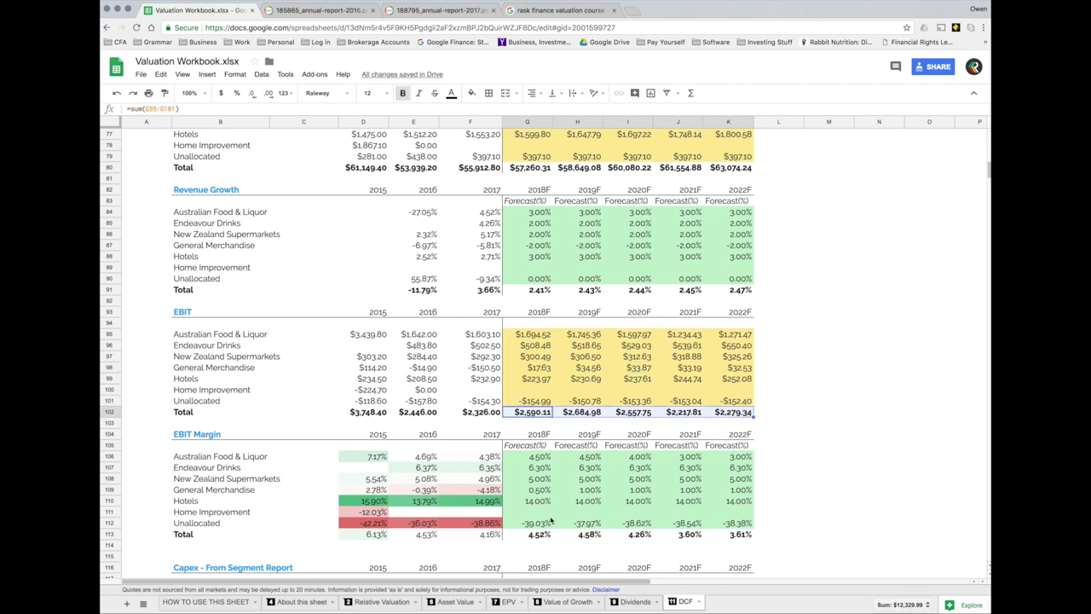
- Return to the free cash flow table and check the 2018F EBIT cell's link to the segment total
scroll(585, 506, "up", 3)
scroll(585, 504, "down", 4)
scroll(585, 504, "up", 20)
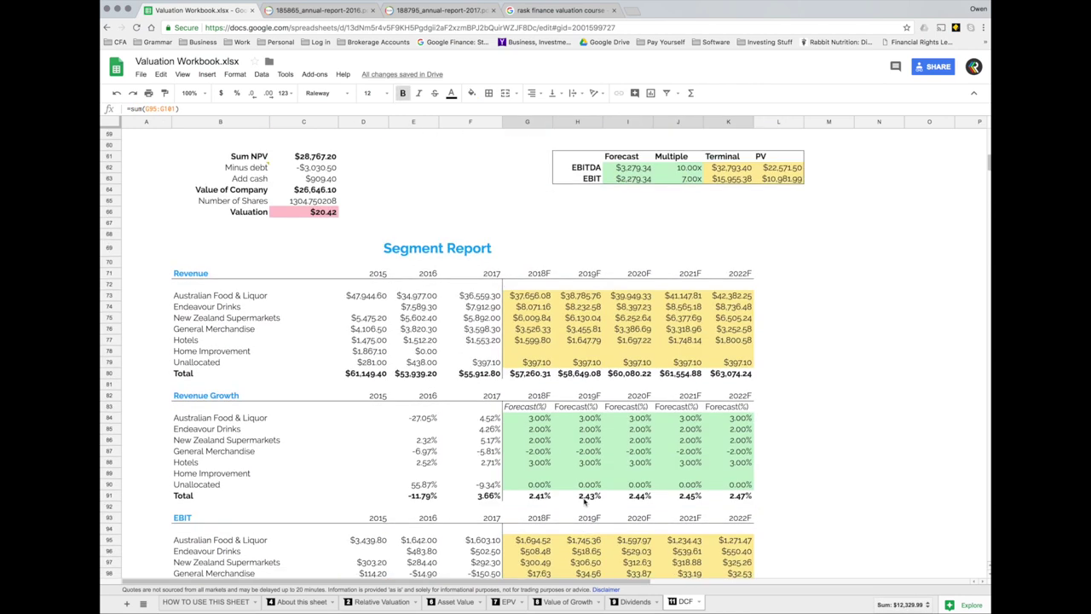
scroll(584, 503, "up", 1)
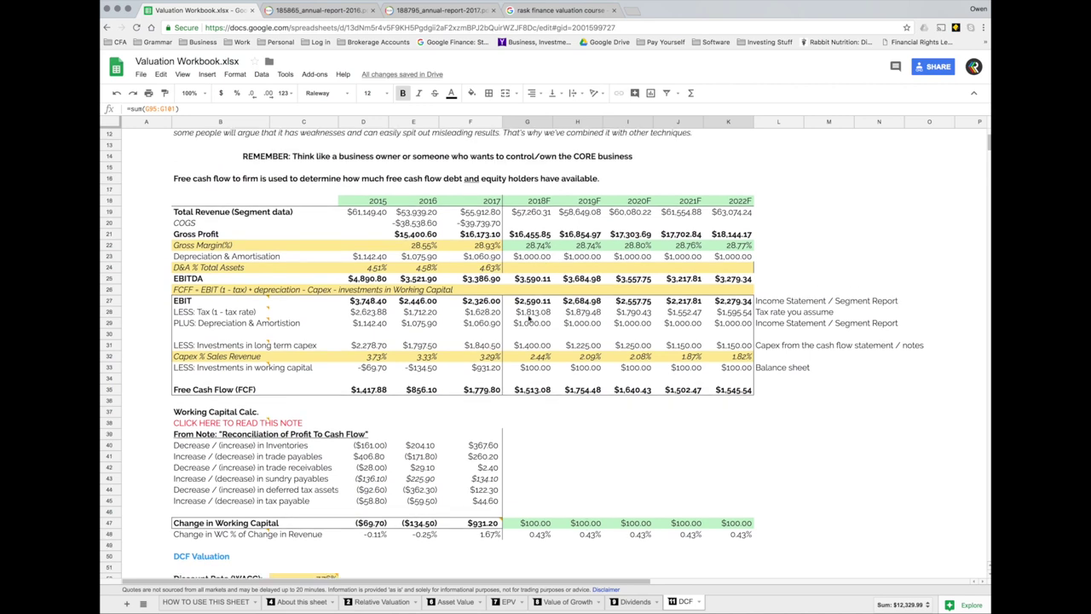
left_click(519, 313)
key("Up")
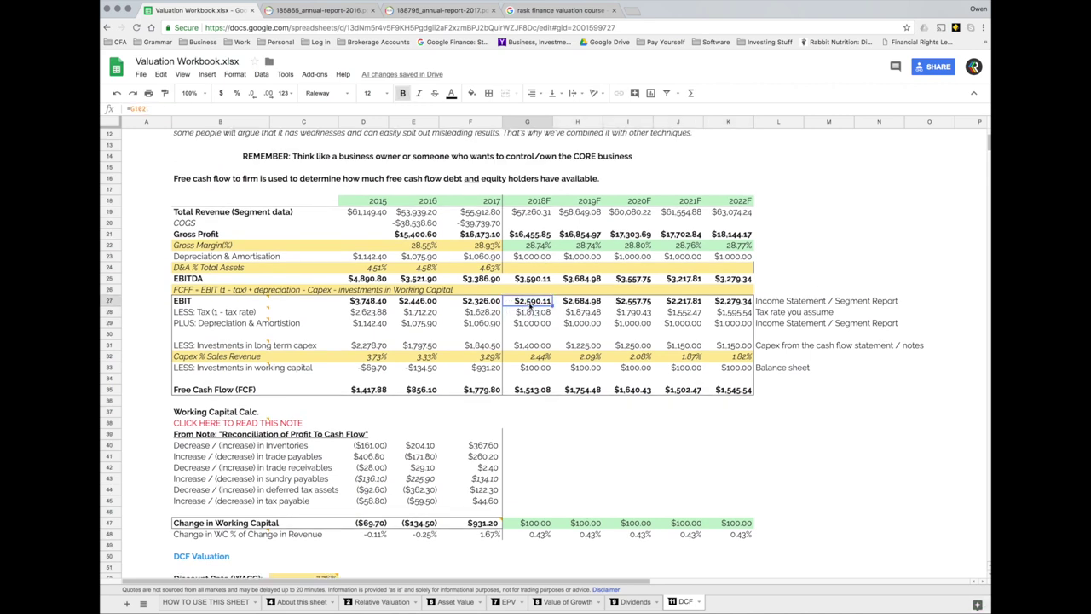
- Review the EBIT row across the forecast years to 2022F and back to 2017
key("Right")
key("Right")
key("Right")
key("Right")
key("Left")
key("Left")
key("Left")
key("Left")
key("Left")
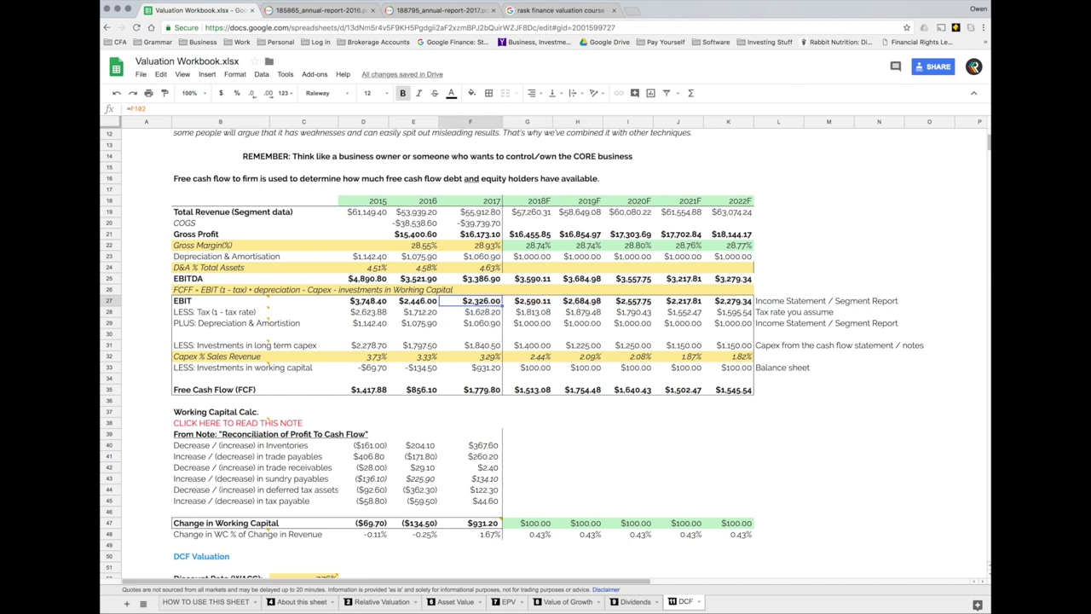
- Check the EBIT source note and read the FCFF formula line down to the tax line's label
left_click(771, 303)
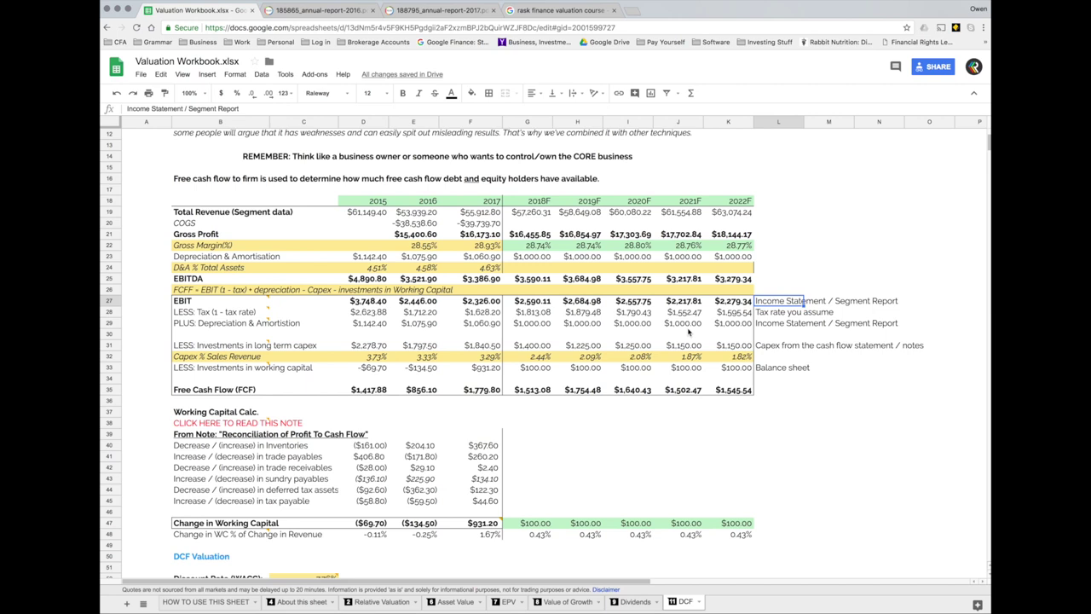
left_click(307, 311)
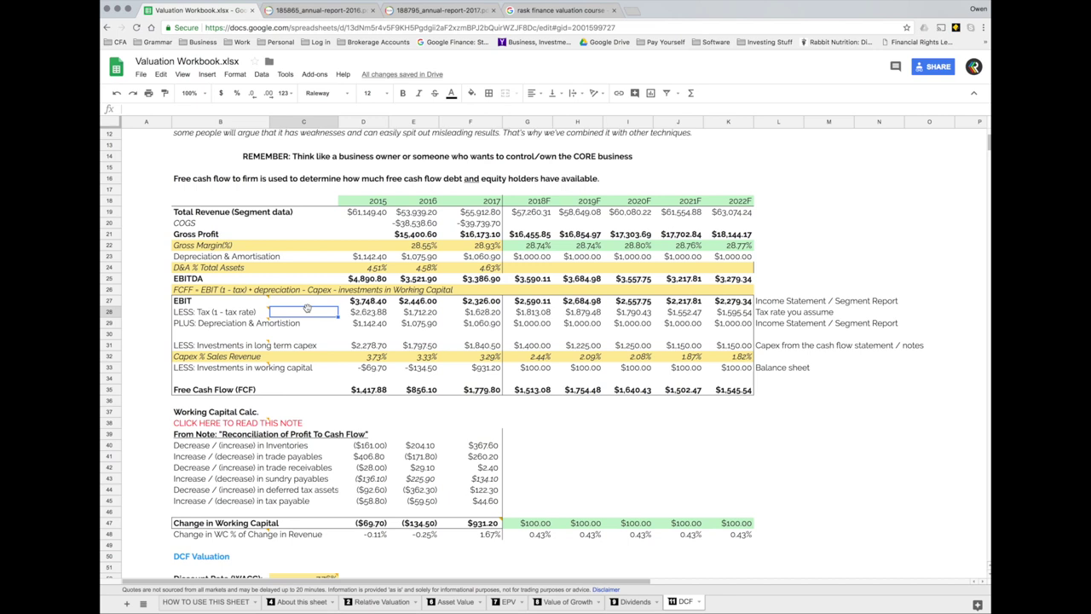
left_click(266, 291)
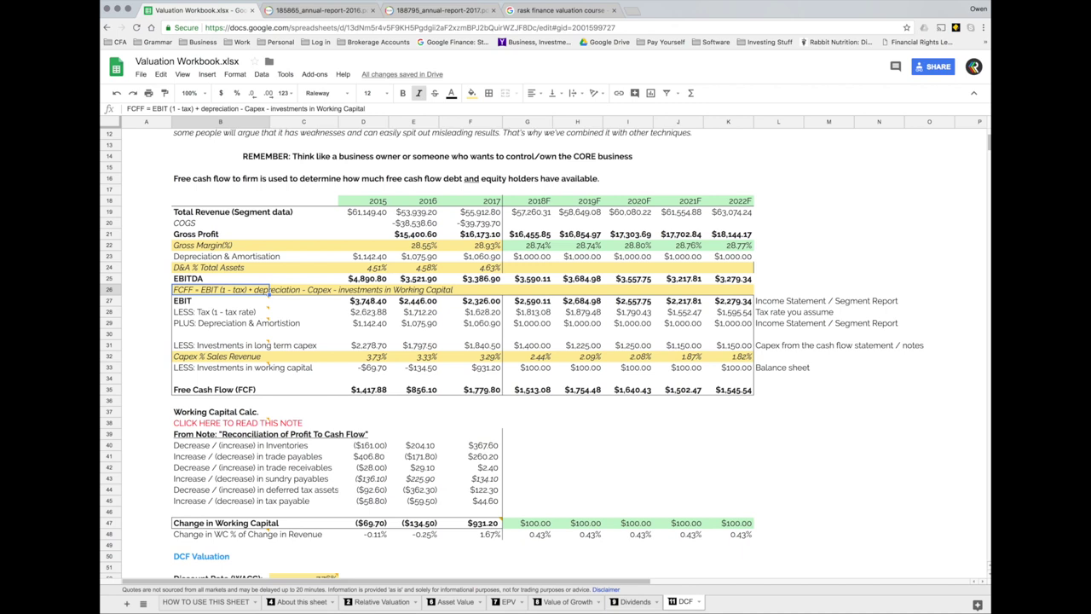
key("Down")
key("Down")
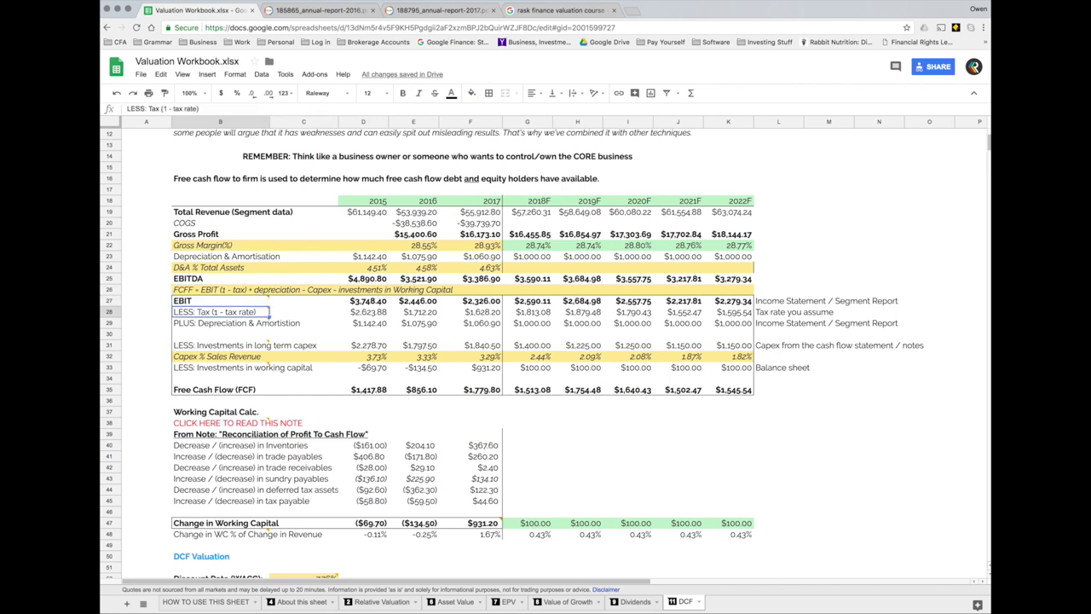
- Inspect the 2015 after-tax EBIT formula and select the tax line's figures for 2015 to 2017
double_click(379, 314)
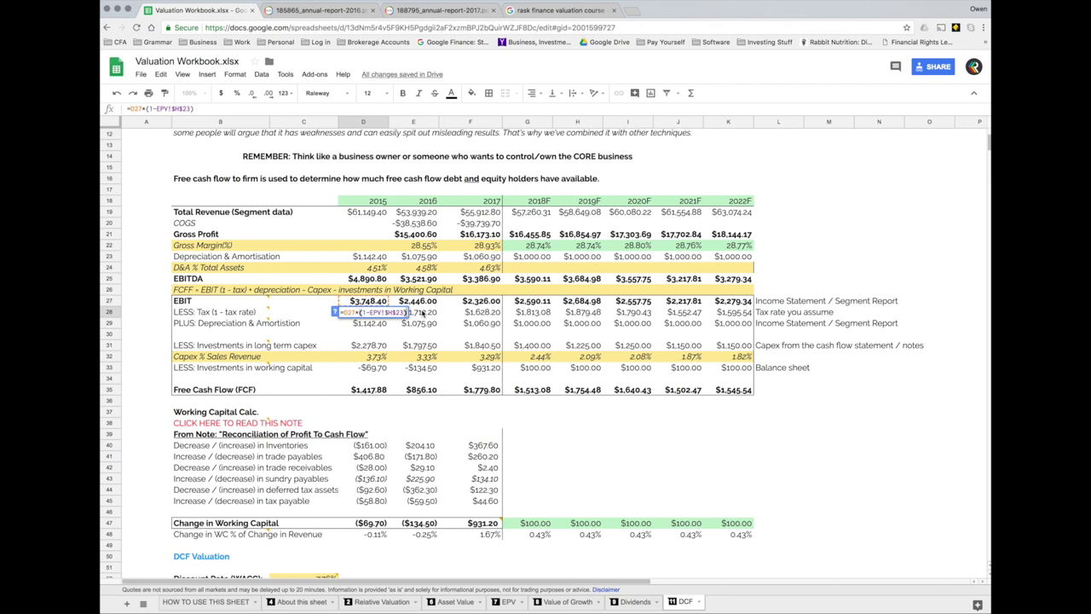
key("Escape")
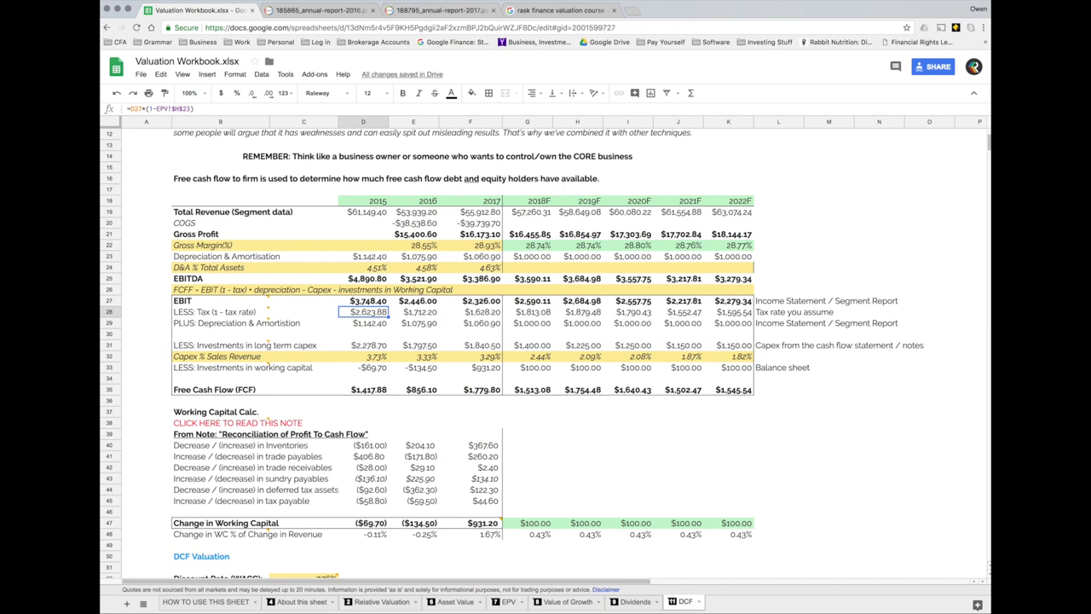
key("shift+Right")
key("shift+Right")
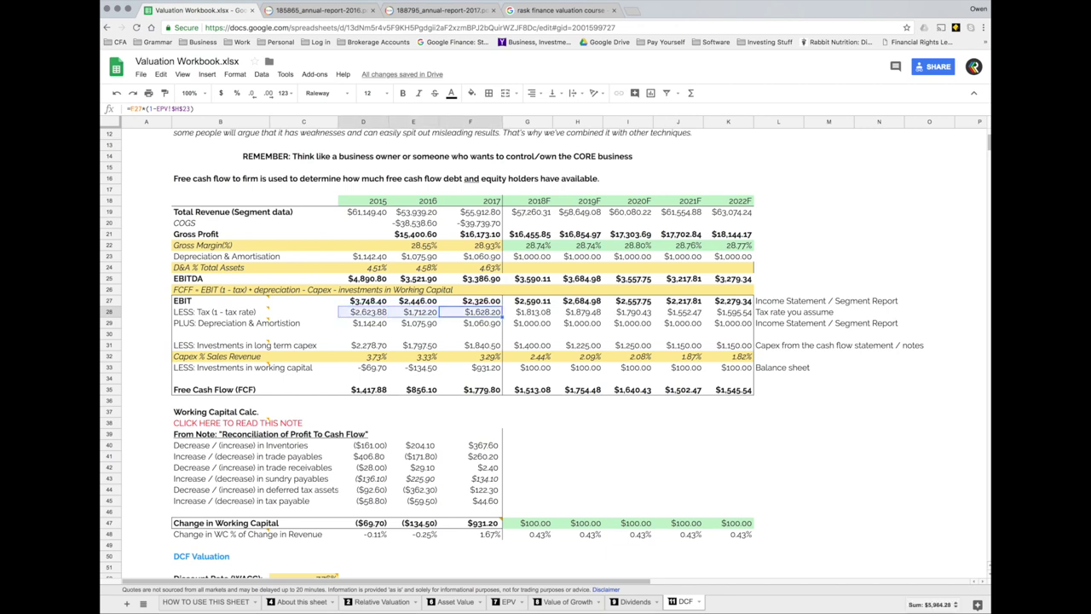
- Check the depreciation and amortisation add-back for 2015 to 2017
key("Down")
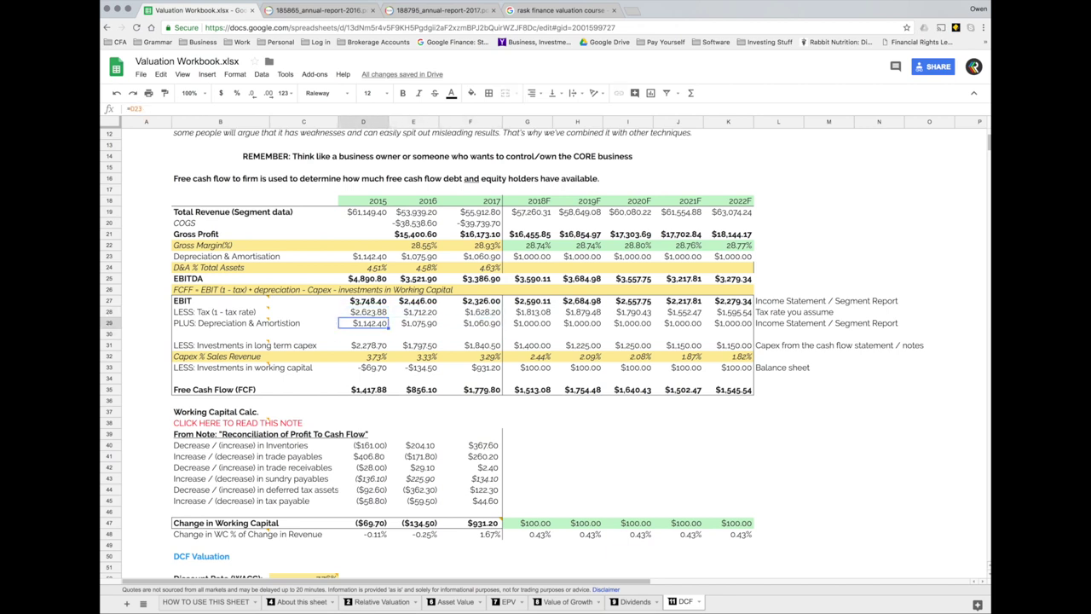
key("shift+Right")
key("shift+Right")
key("shift+Right")
key("shift+Left")
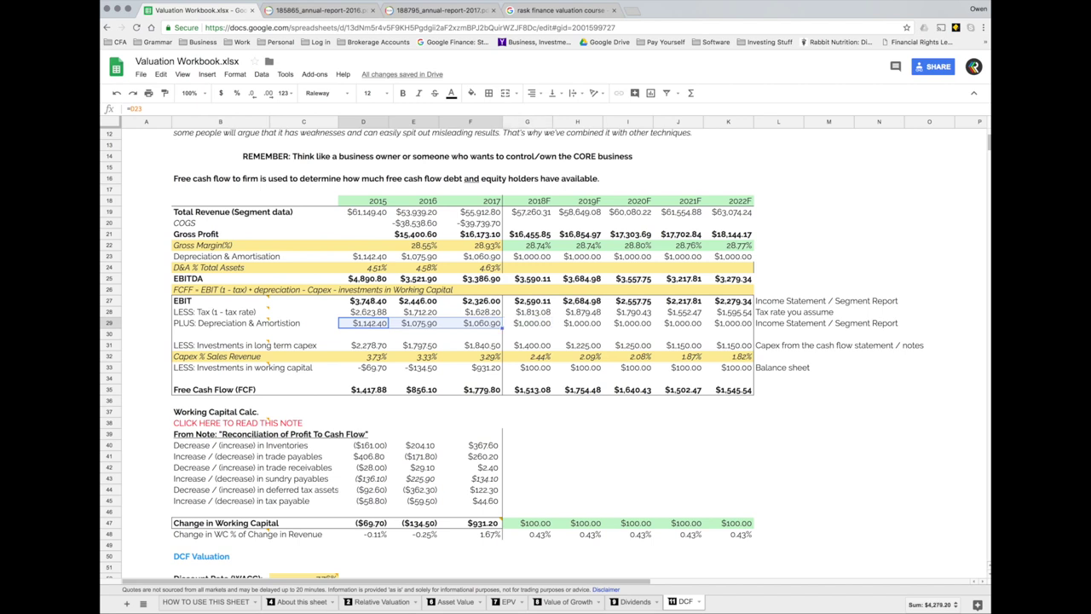
- Review the forecast depreciation and amortisation add-back across 2018F to 2022F and its source note
left_click(550, 328)
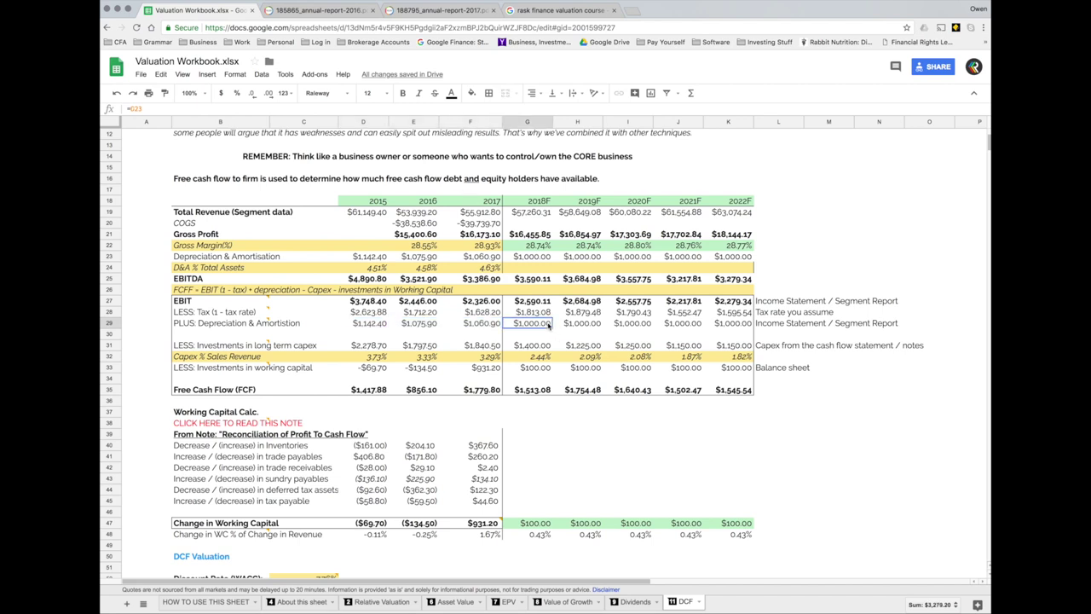
left_click_drag(574, 328, 763, 329)
left_click(765, 328)
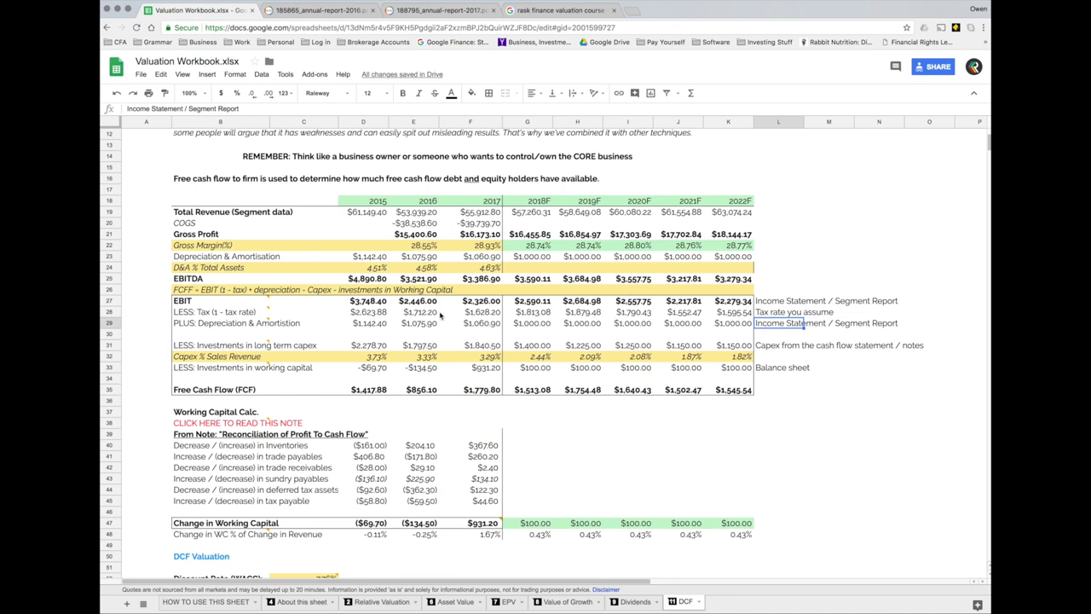
- Look over the tax and depreciation and amortisation lines, ending on the 2015 add-back
scroll(439, 315, "right", 5)
scroll(439, 315, "left", 5)
mouse_move(254, 327)
mouse_move(261, 306)
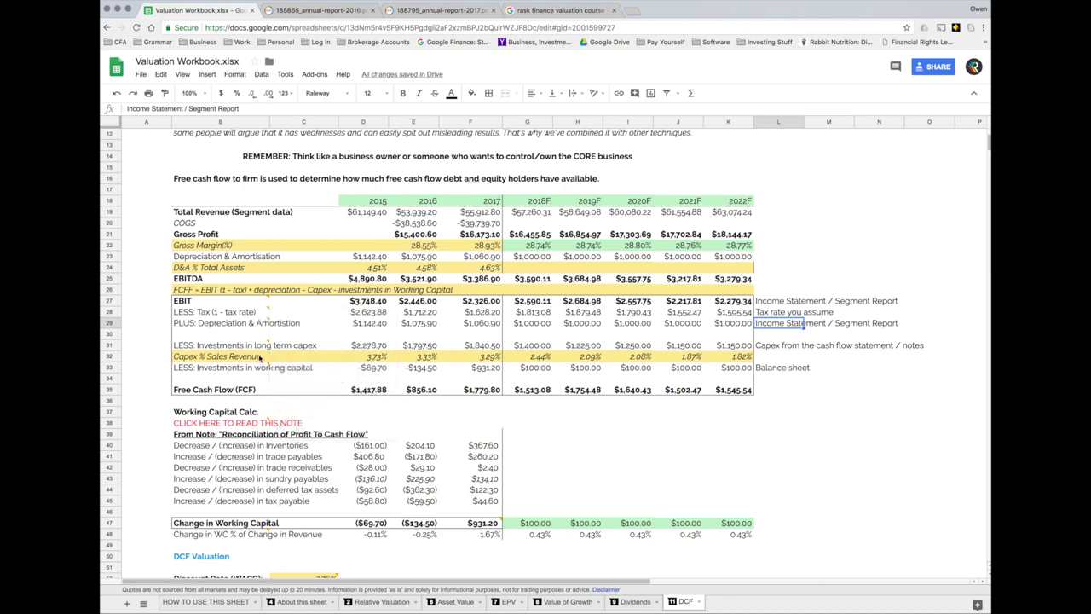
left_click(367, 327)
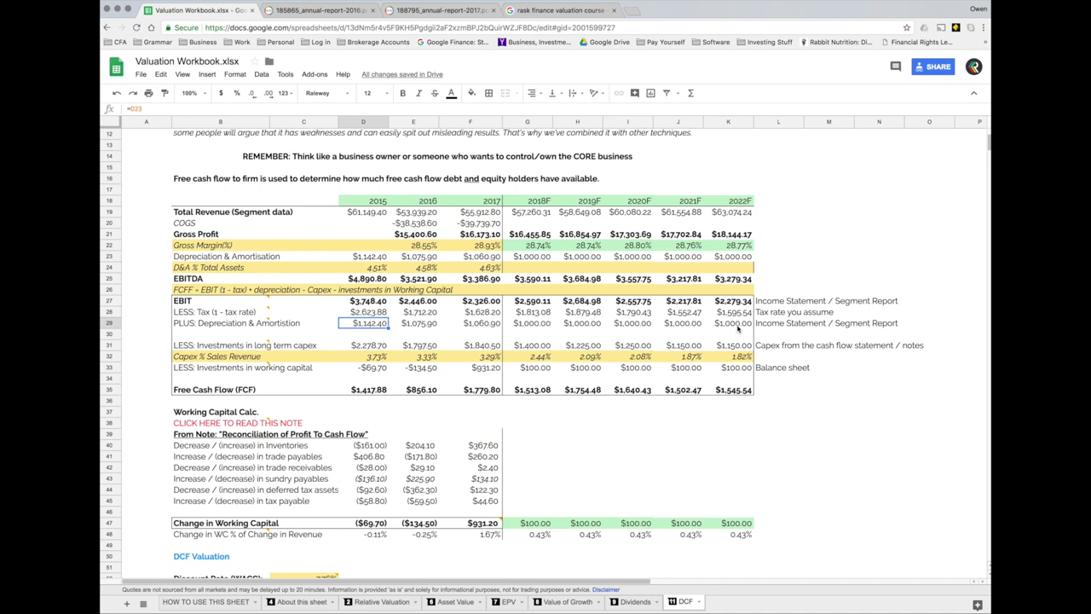
- Select the 2018F to 2022F long-term capex forecasts and view the comment on the long-term capex line
left_click_drag(534, 347, 730, 345)
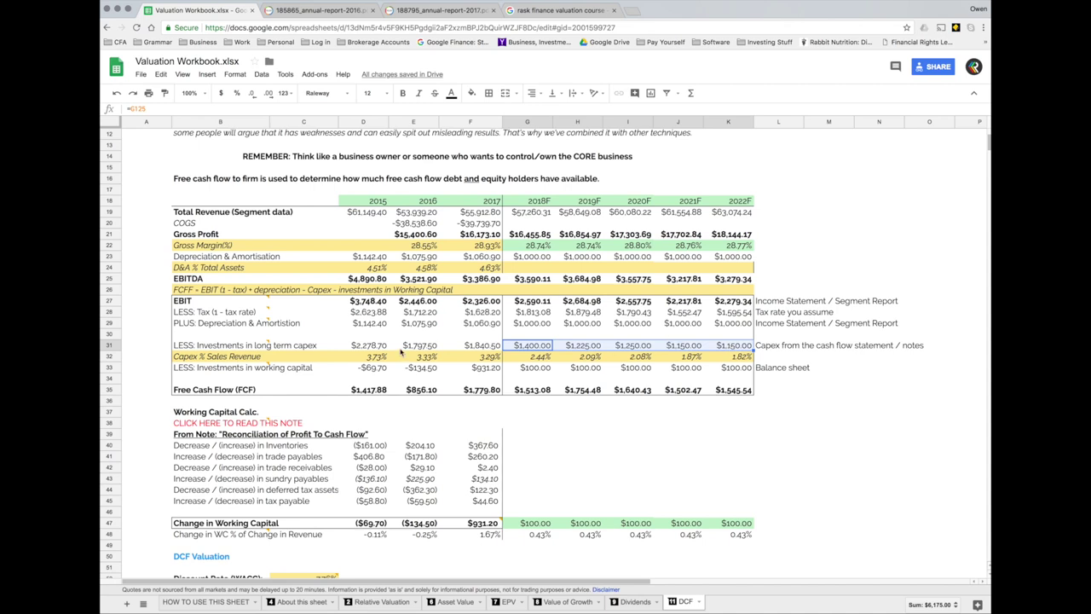
left_click(409, 336)
key("Left")
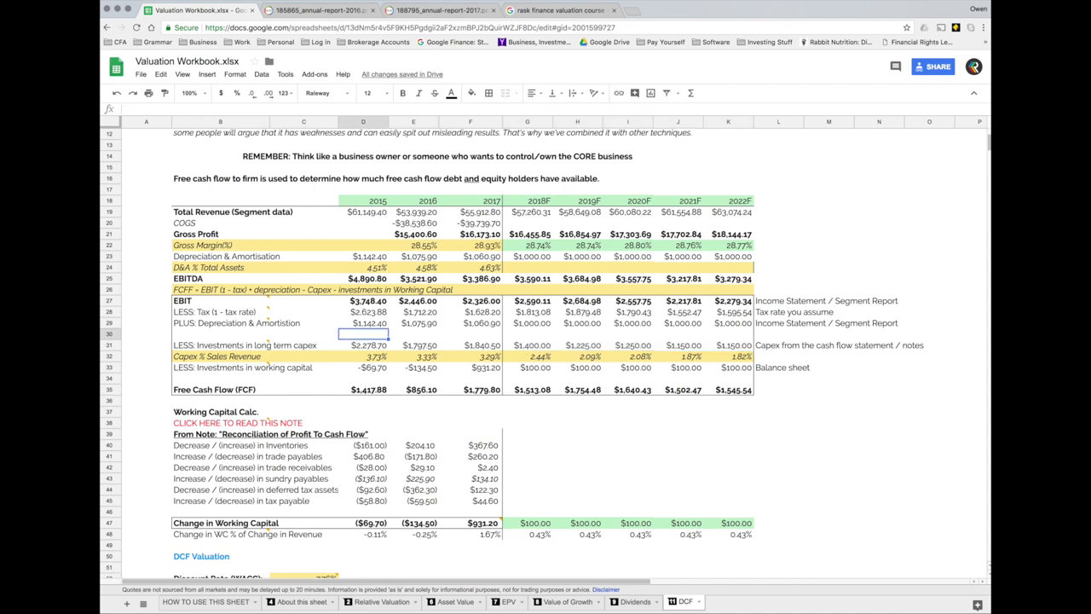
left_click(260, 346)
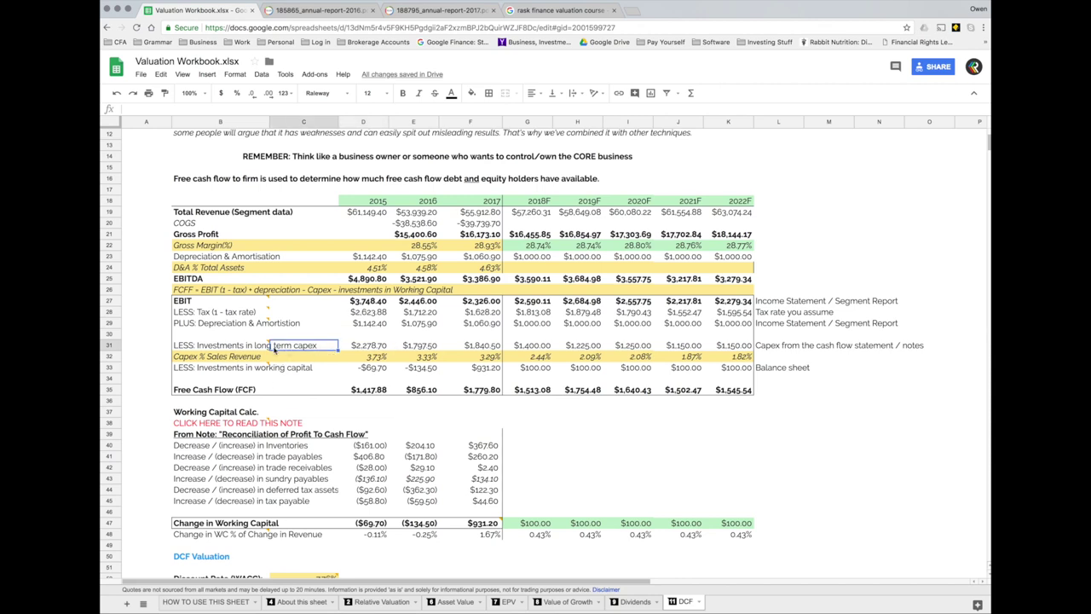
left_click(157, 349)
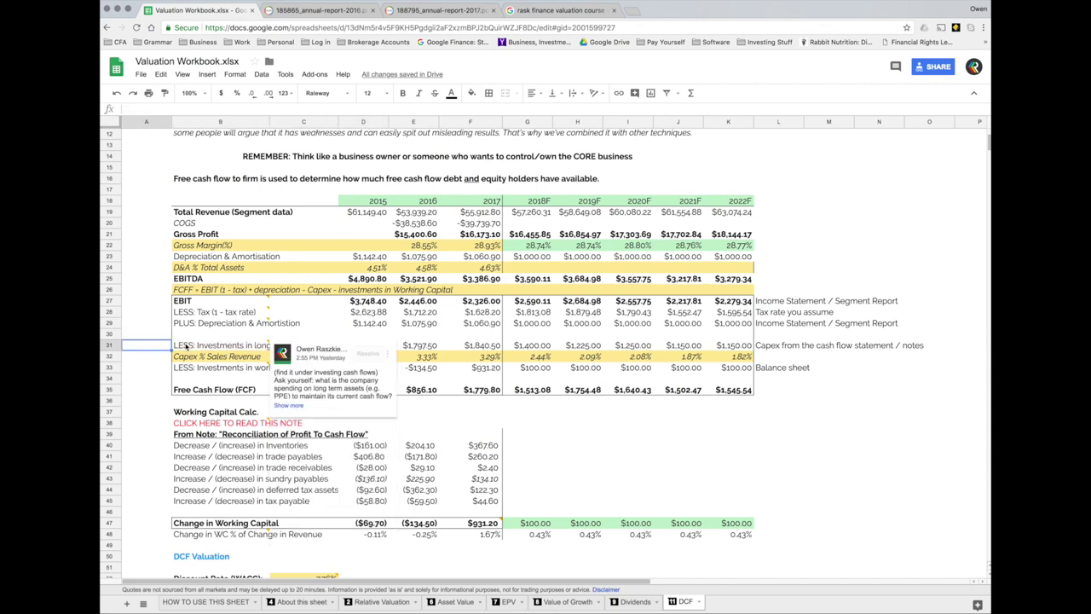
- Read the full comment on the long-term capex line and find the Consolidated Statement of Cash Flows in the 2016 annual report
left_click(186, 348)
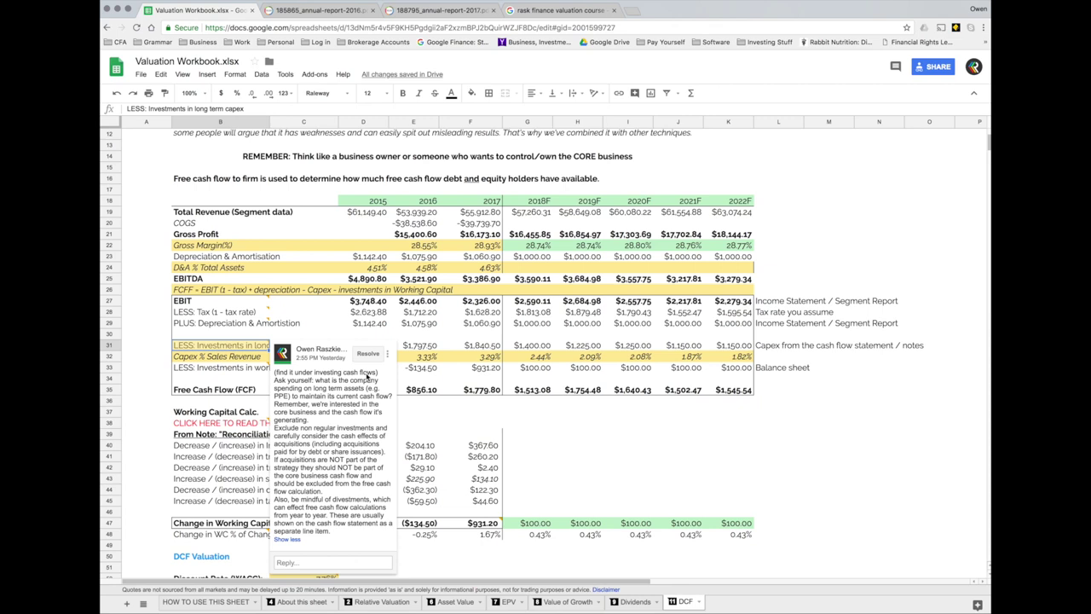
left_click(324, 11)
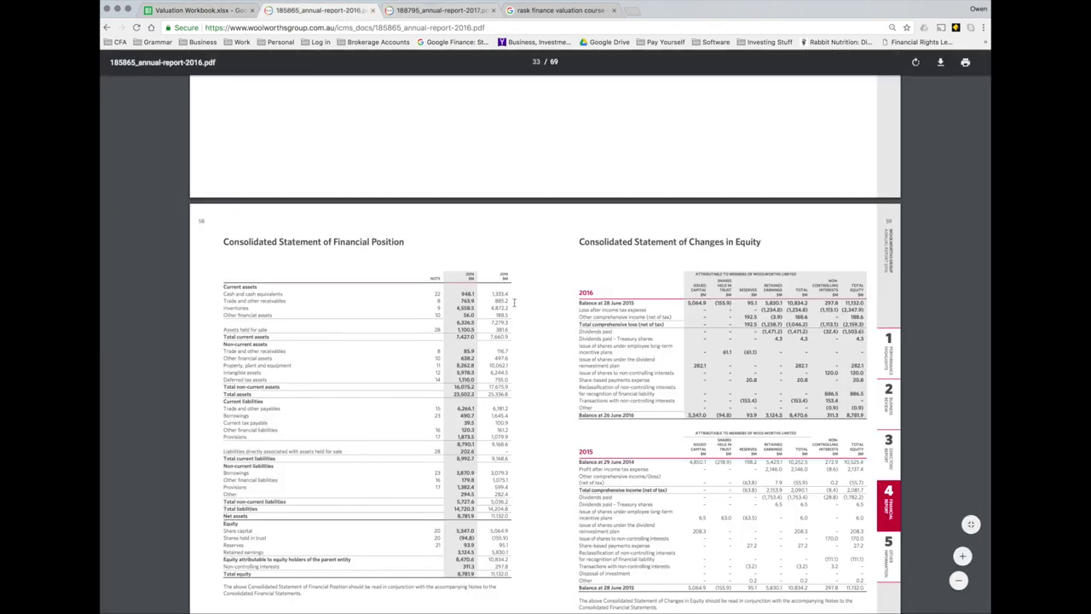
scroll(512, 302, "down", 1)
scroll(451, 294, "down", 5)
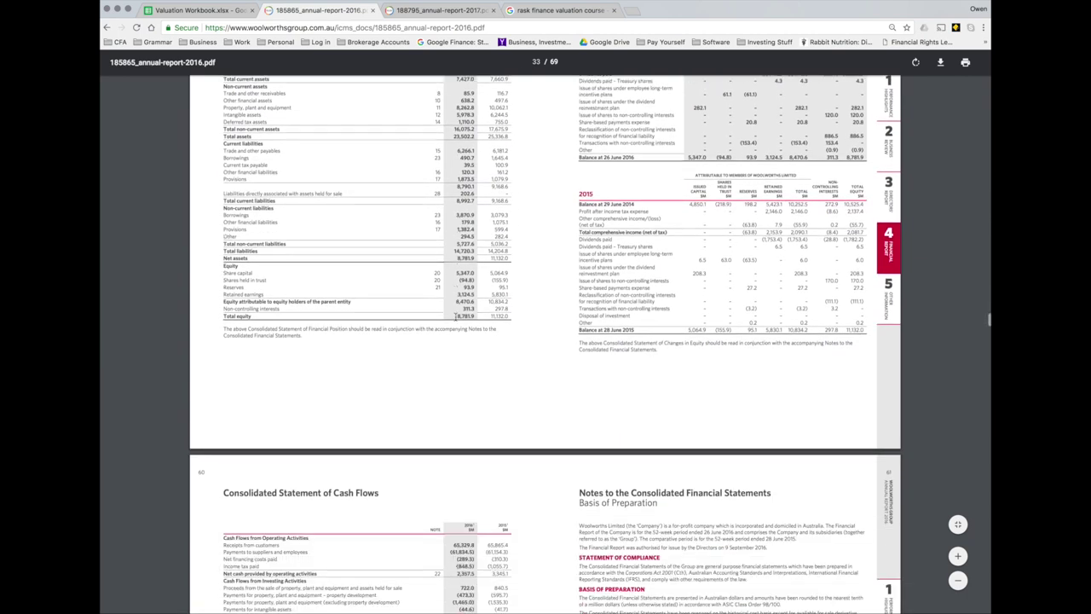
scroll(455, 316, "down", 6)
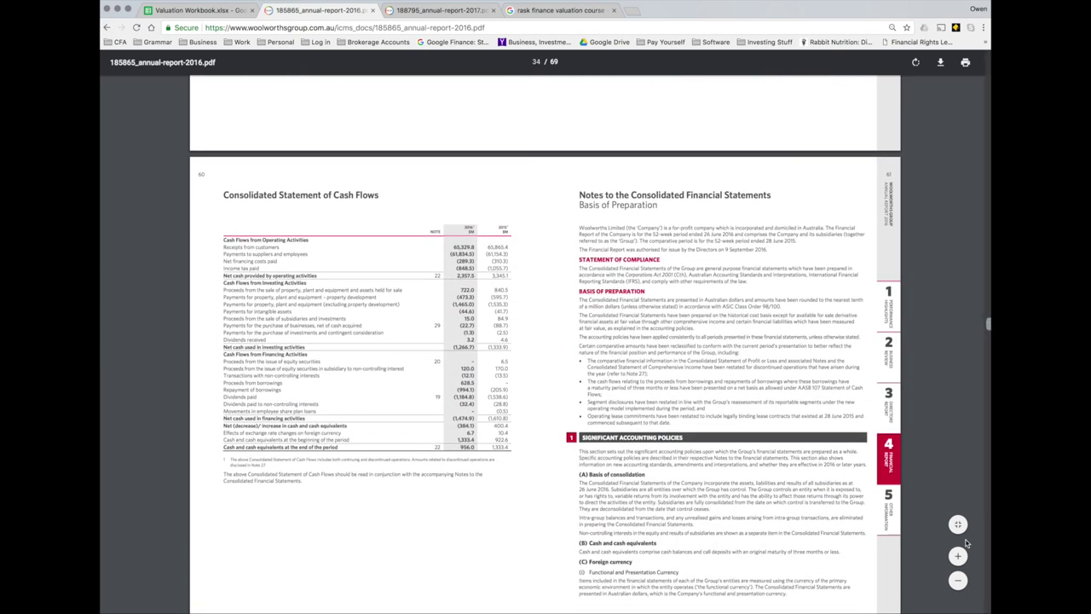
left_click(958, 555)
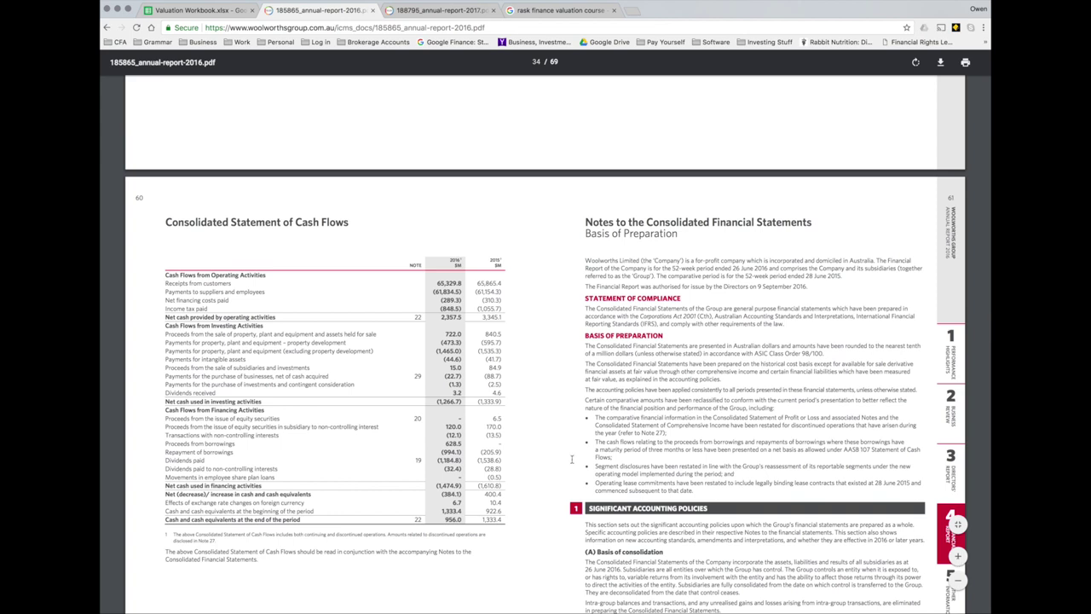
scroll(301, 380, "down", 1)
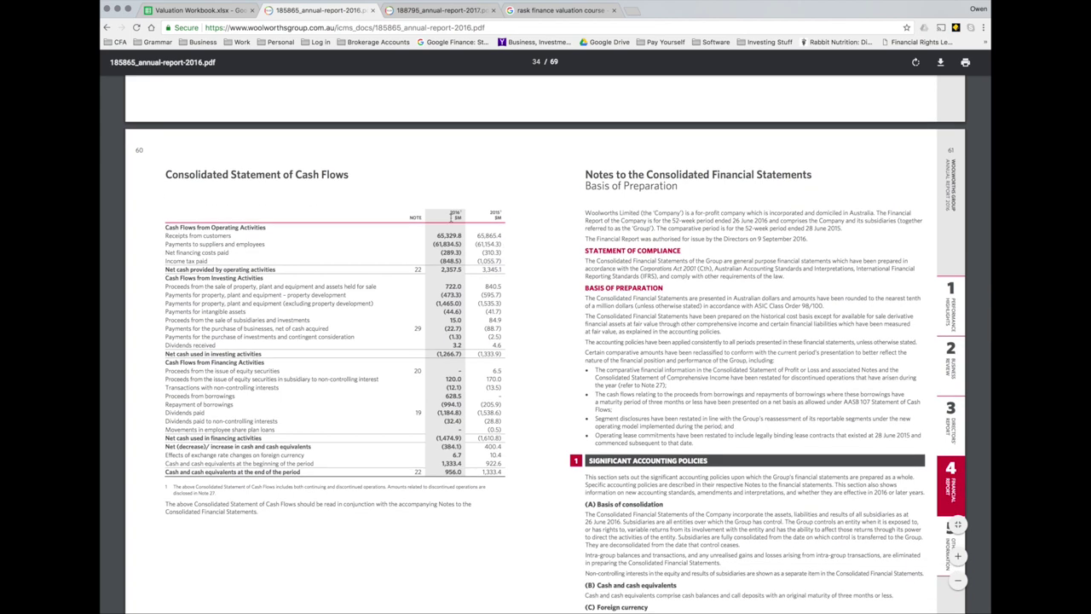
- Examine the 2016 investing cash flow lines for property, plant and equipment sale proceeds and payments, and for intangible asset payments
left_click_drag(257, 287, 464, 287)
left_click(465, 288)
left_click_drag(201, 296, 419, 298)
left_click(420, 298)
left_click_drag(180, 305, 366, 303)
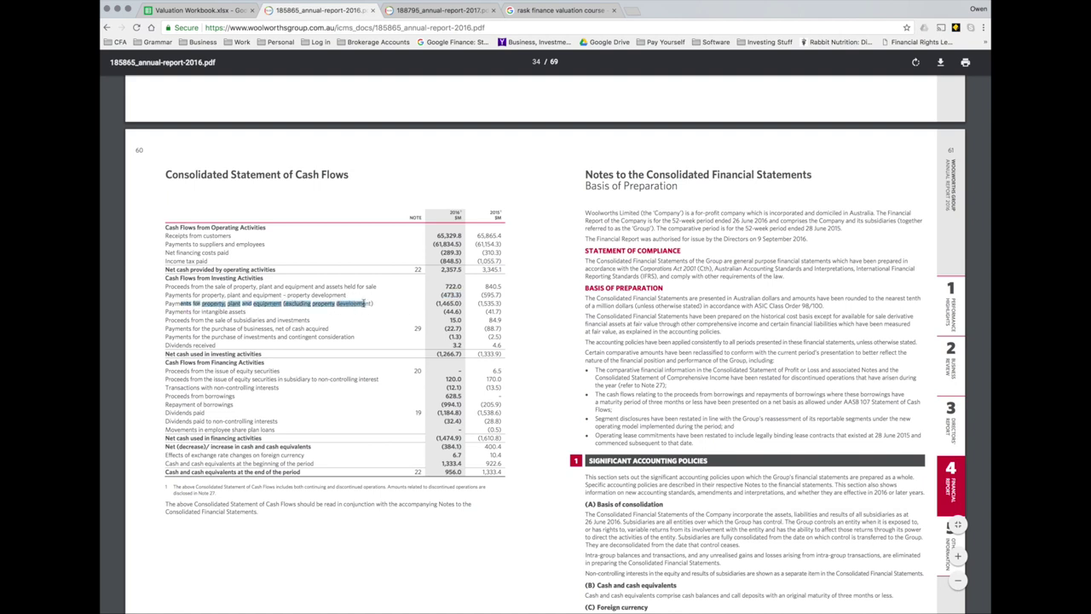
double_click(455, 304)
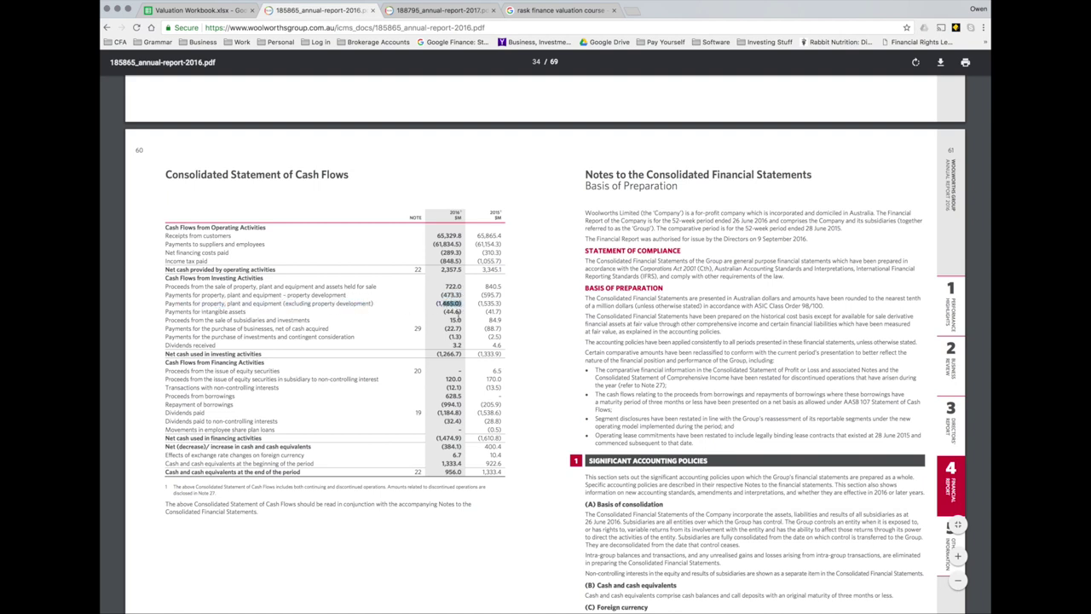
left_click_drag(441, 295, 458, 301)
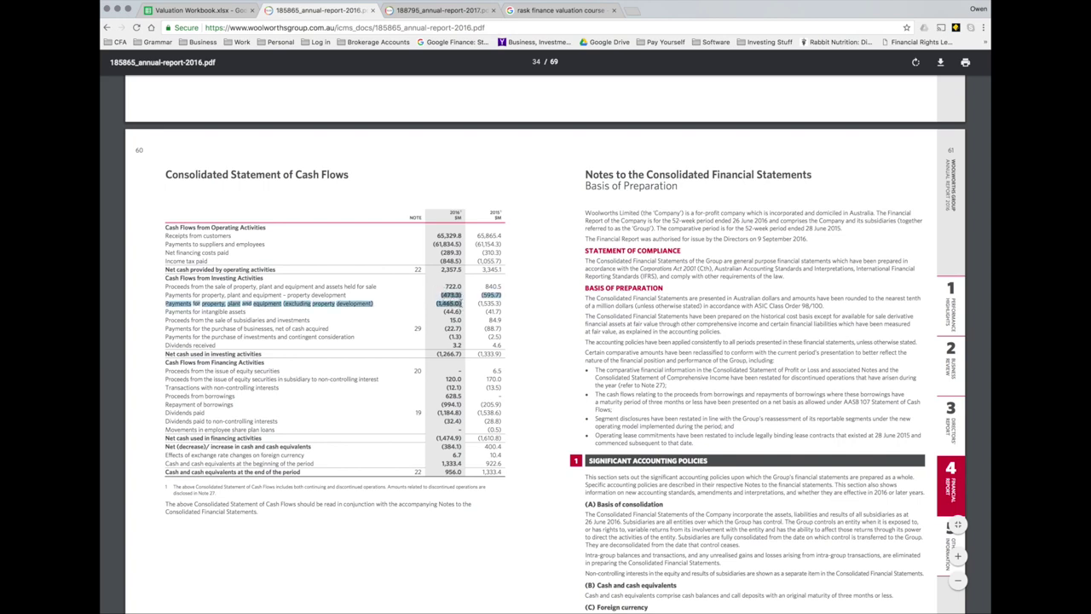
left_click_drag(193, 312, 461, 314)
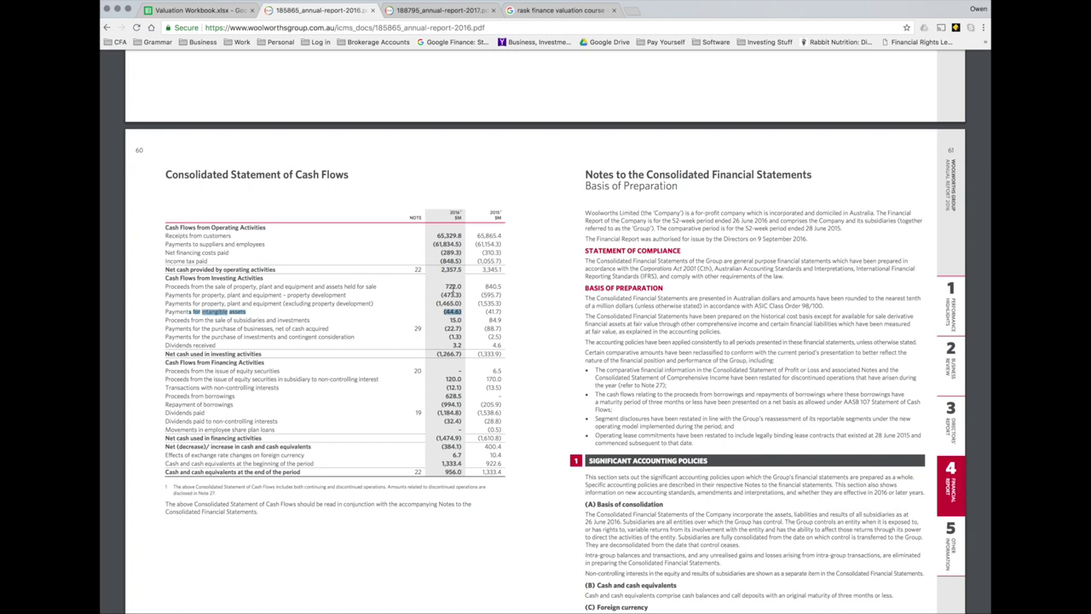
scroll(453, 291, "down", 2)
scroll(465, 338, "up", 4)
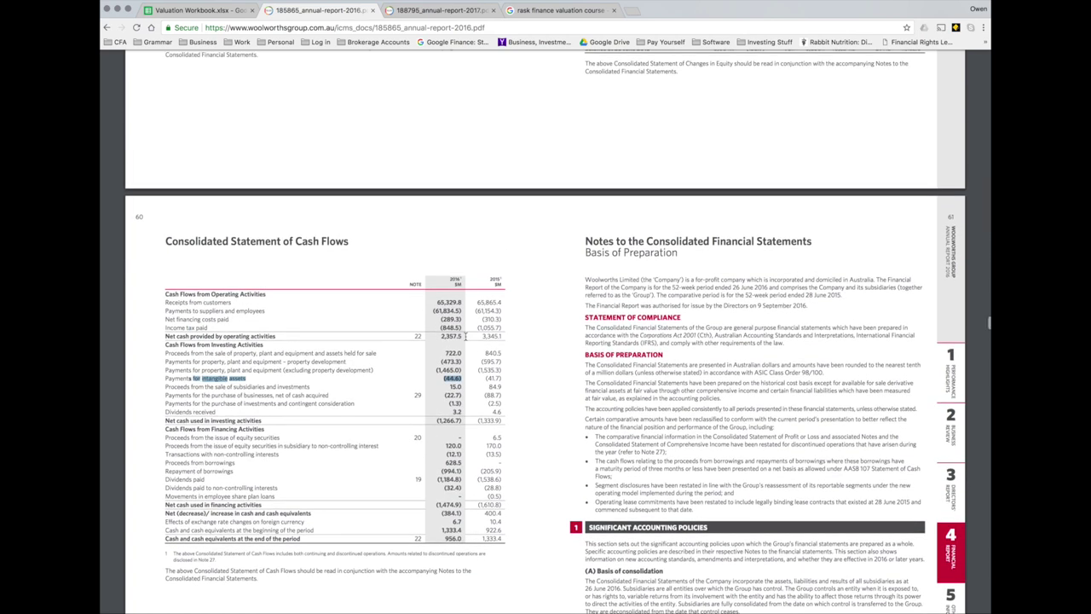
- Recheck the capex comment in the workbook, and compare the report's 2016 and 2015 proceeds from property, plant and equipment sales
left_click(214, 10)
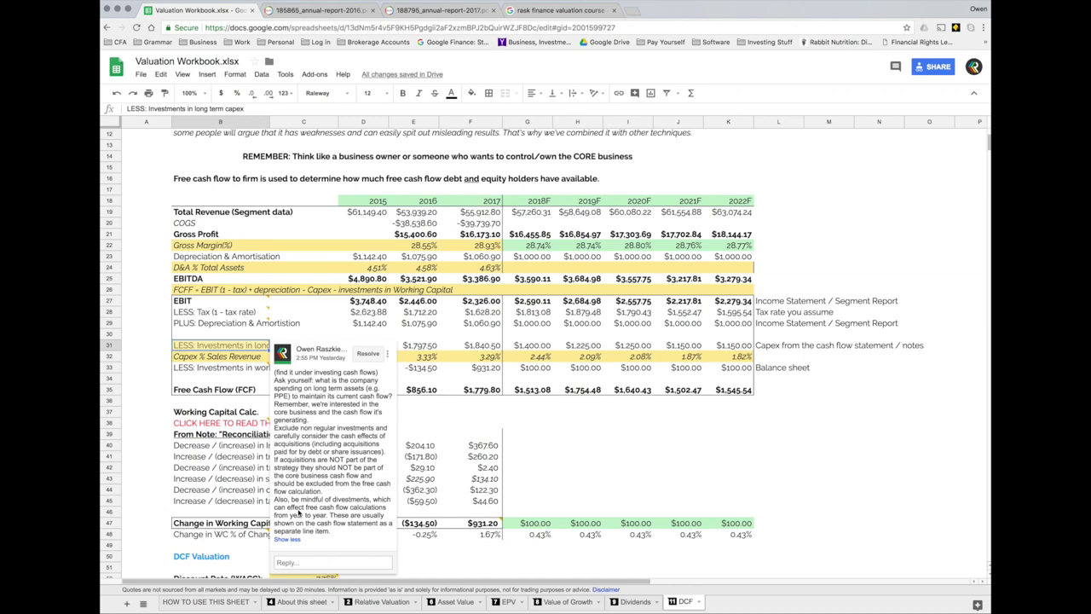
left_click(317, 11)
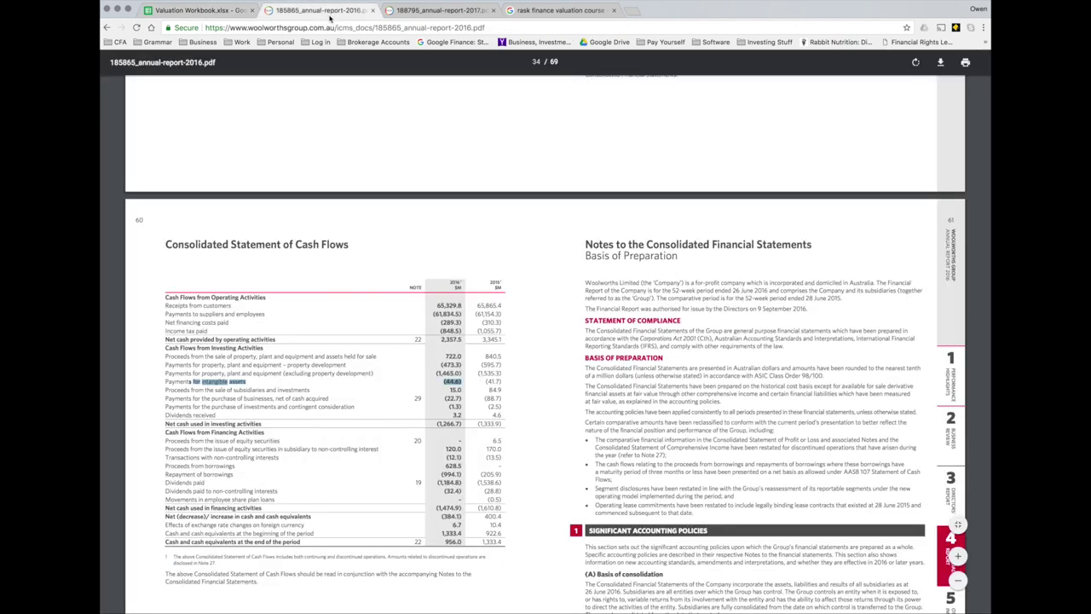
left_click(418, 378)
left_click_drag(206, 358, 379, 356)
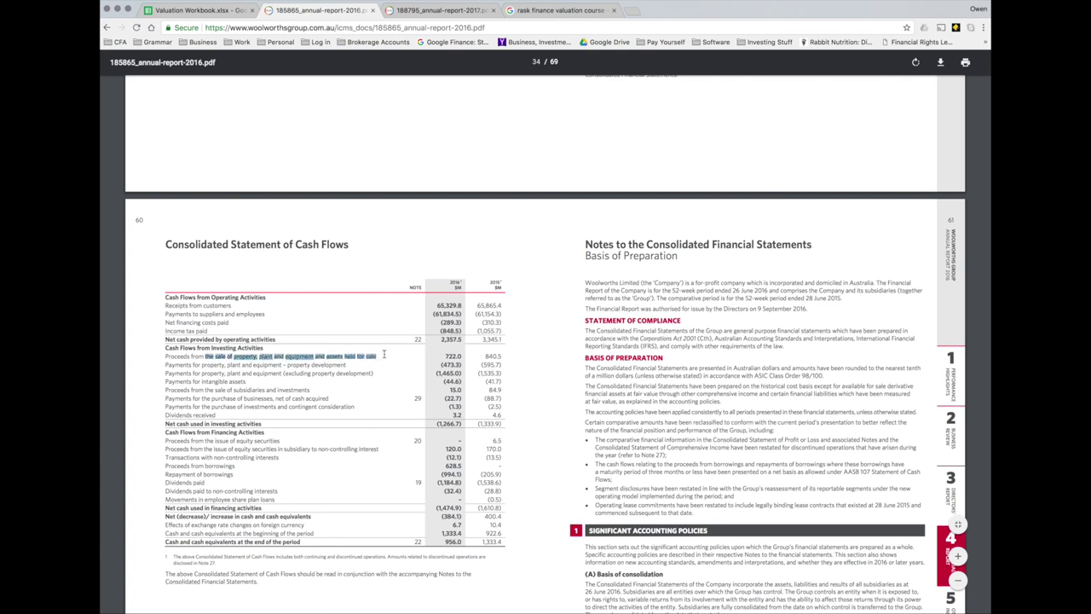
left_click(451, 356)
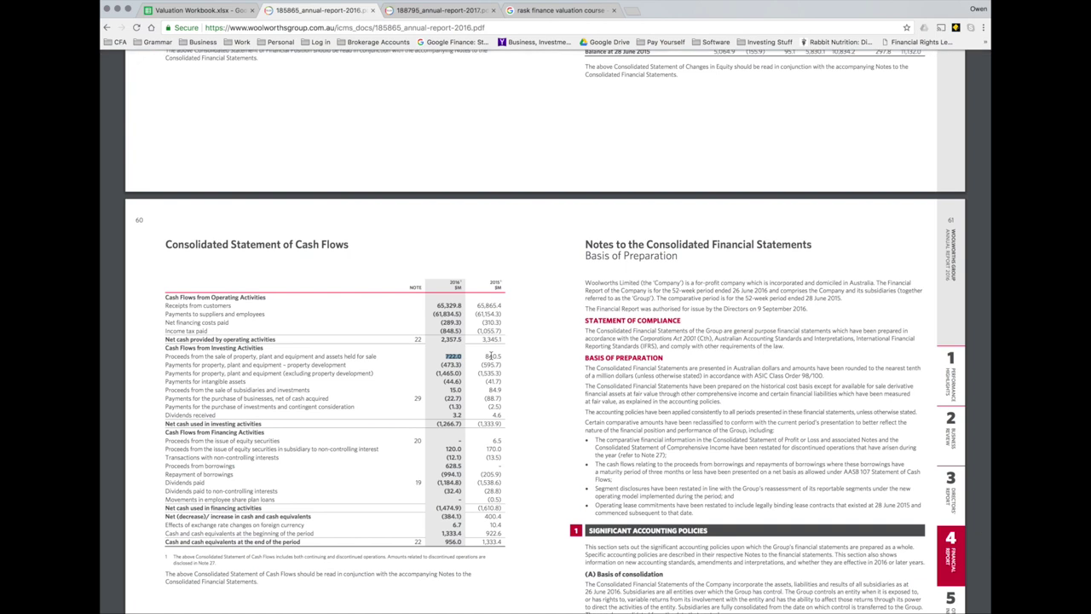
scroll(495, 355, "down", 1)
left_click(500, 355)
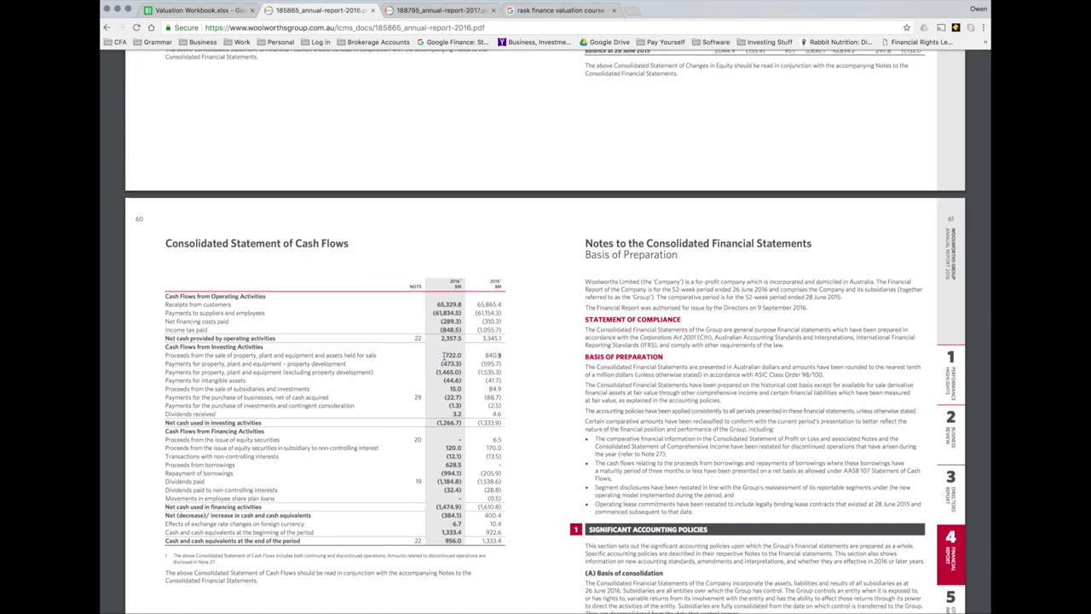
left_click_drag(443, 355, 469, 356)
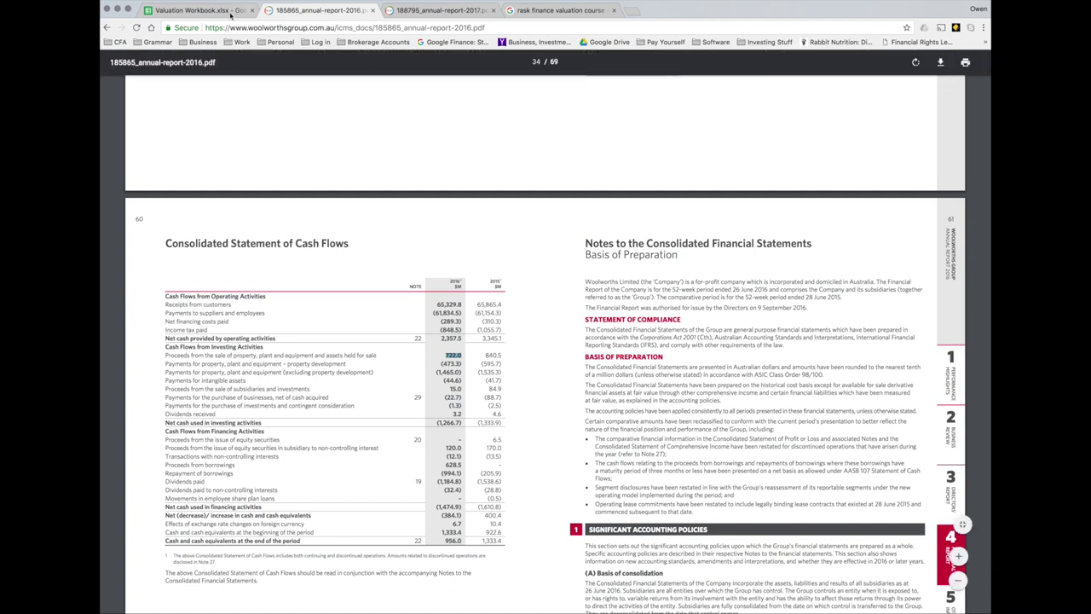
- Return to the valuation workbook and review the 2017 long-term capex and the Capex % Sales Revenue row from 2015 to 2018F
left_click(196, 11)
left_click(461, 344)
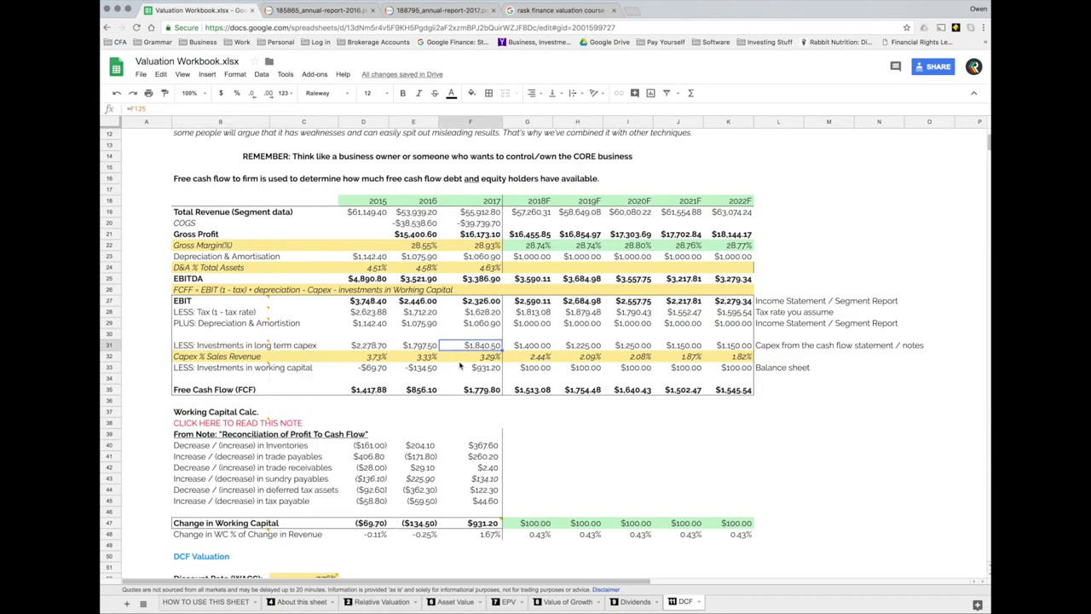
left_click_drag(225, 362, 473, 358)
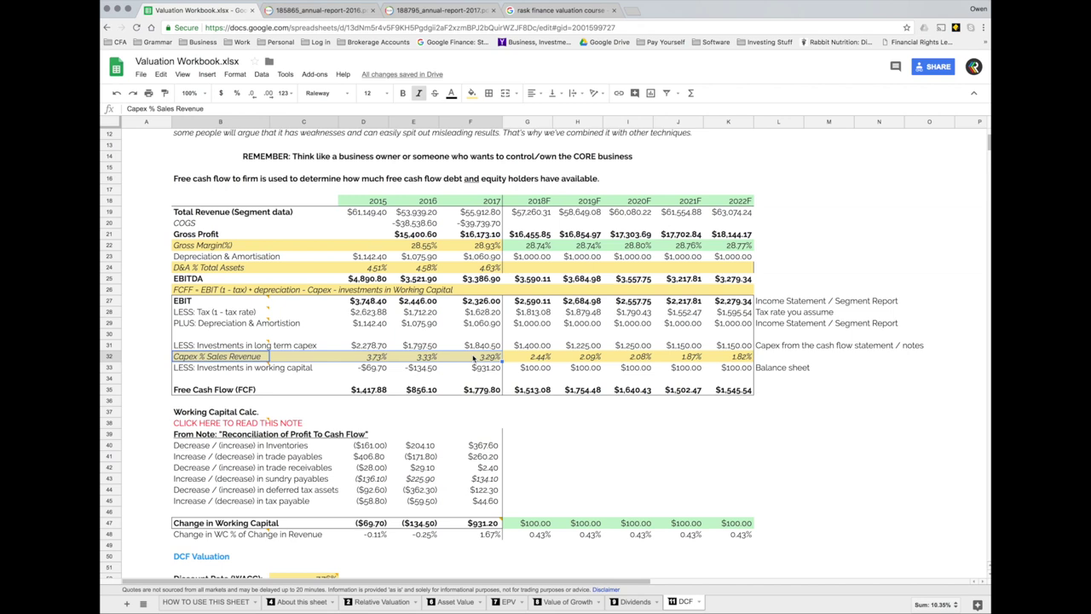
double_click(535, 356)
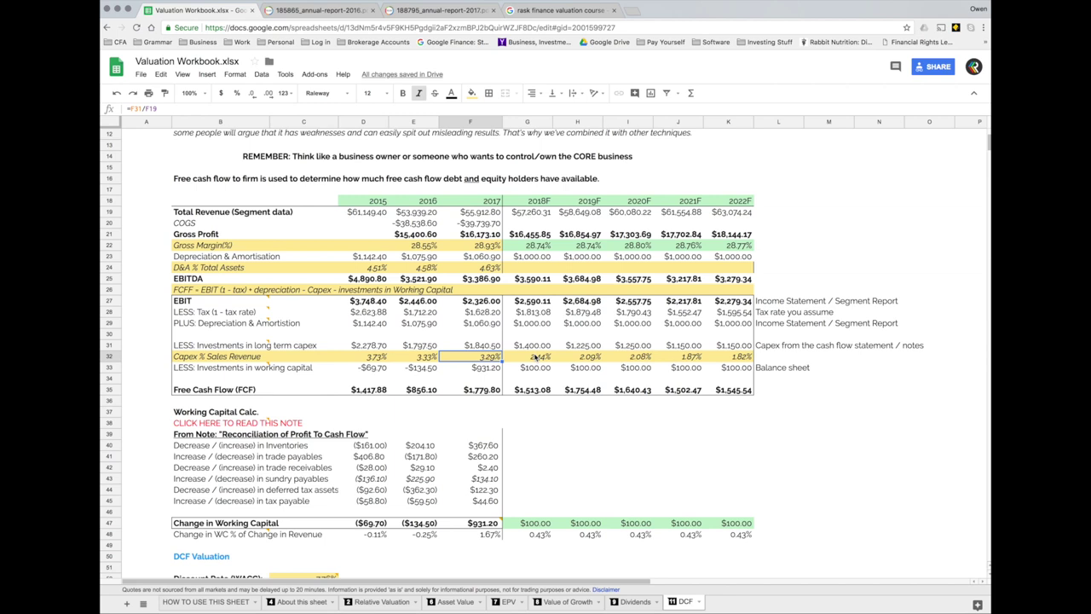
key("Escape")
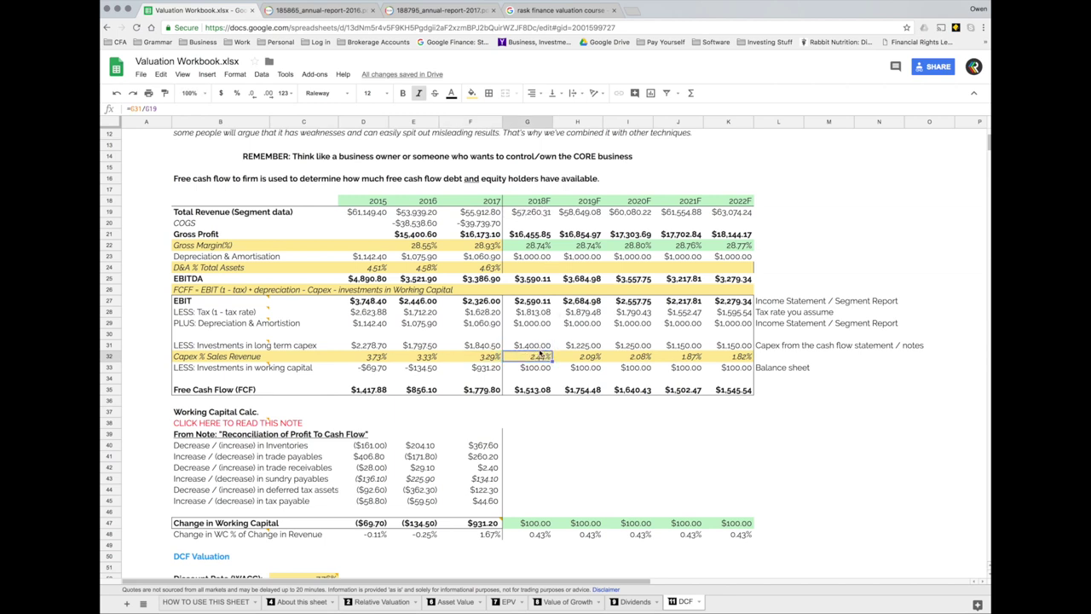
key("Up")
double_click(431, 356)
key("Escape")
- Trace the 2018F long-term capex to the segment report capex table and select the 2015 to 2017 segment figures
left_click(533, 345)
scroll(545, 394, "down", 20)
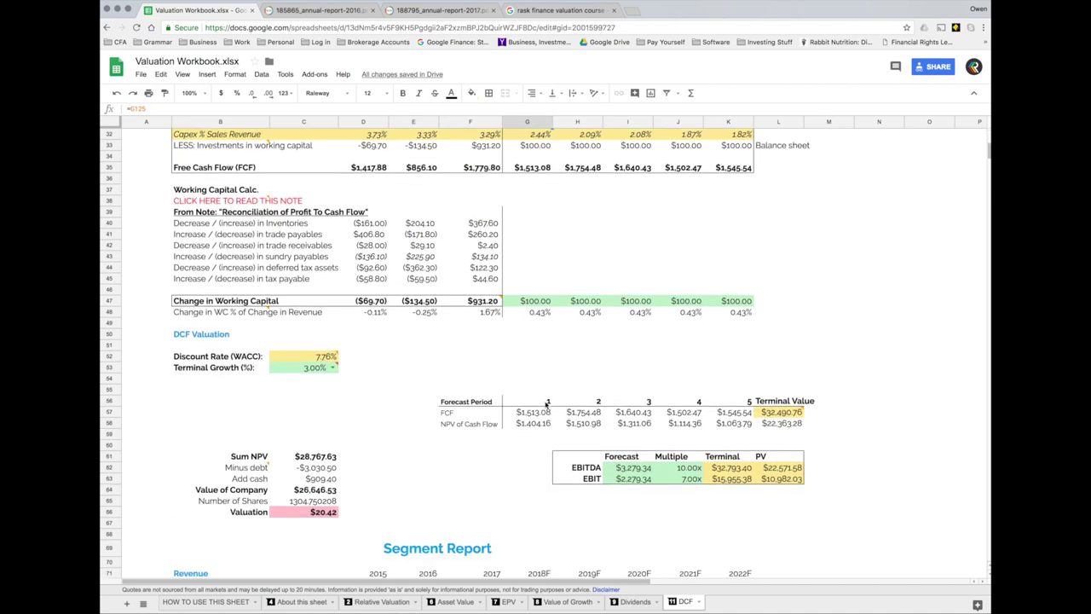
scroll(546, 405, "down", 1)
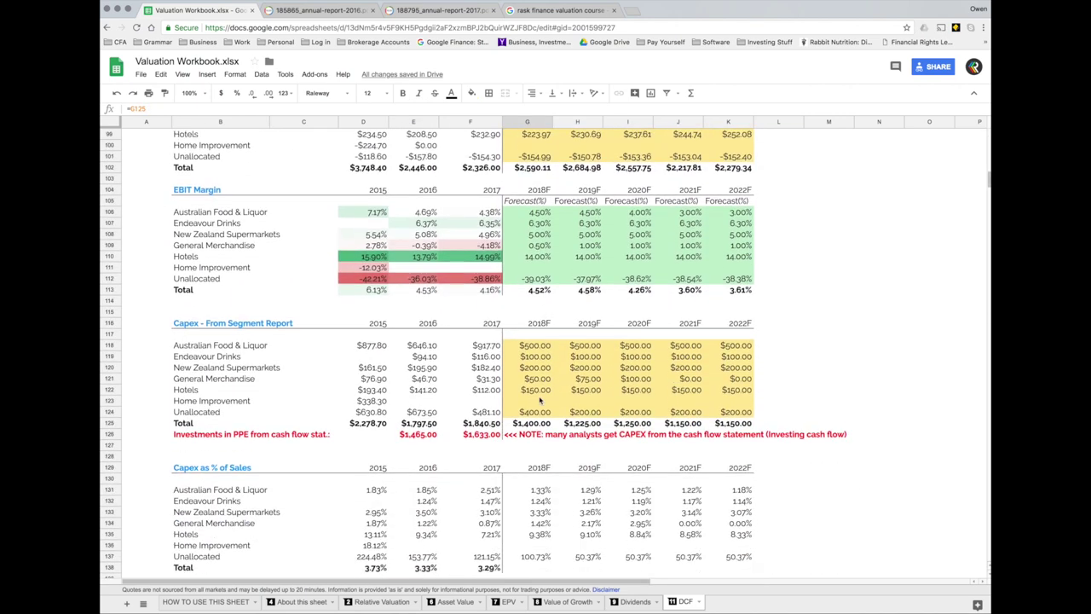
left_click_drag(358, 345, 483, 418)
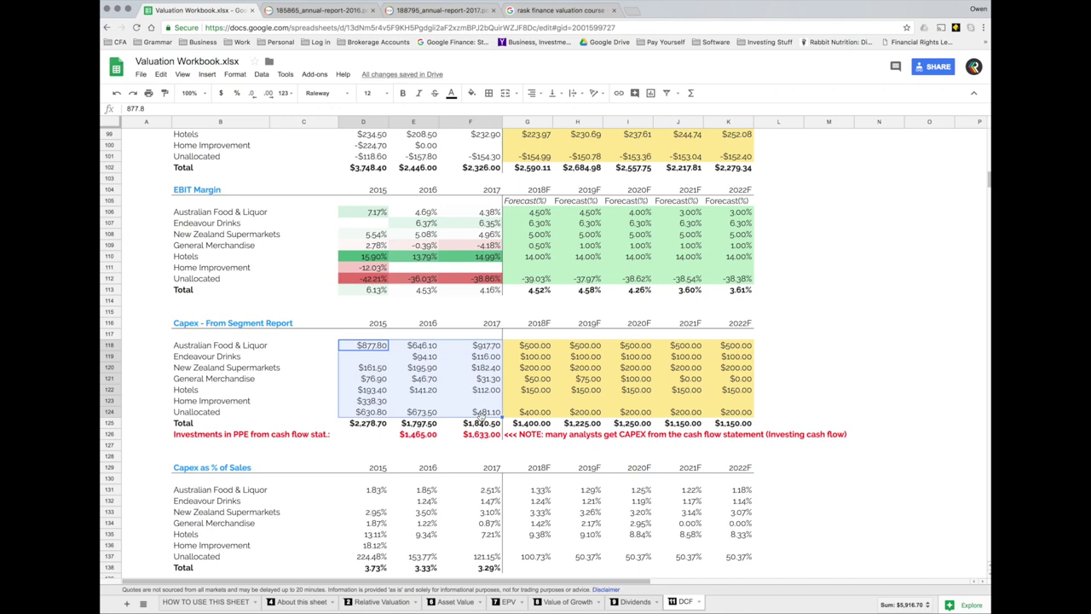
- Compare the Australian Food & Liquor capex forecasts for 2018F to 2022F with the segment's 2015 to 2017 capex
left_click(543, 350)
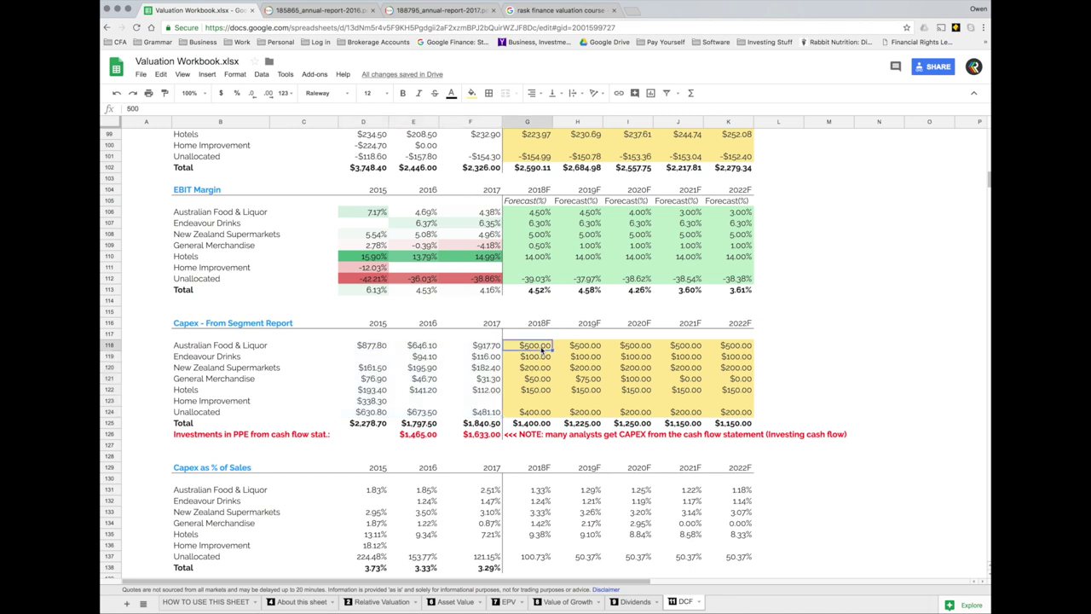
left_click_drag(529, 350, 735, 348)
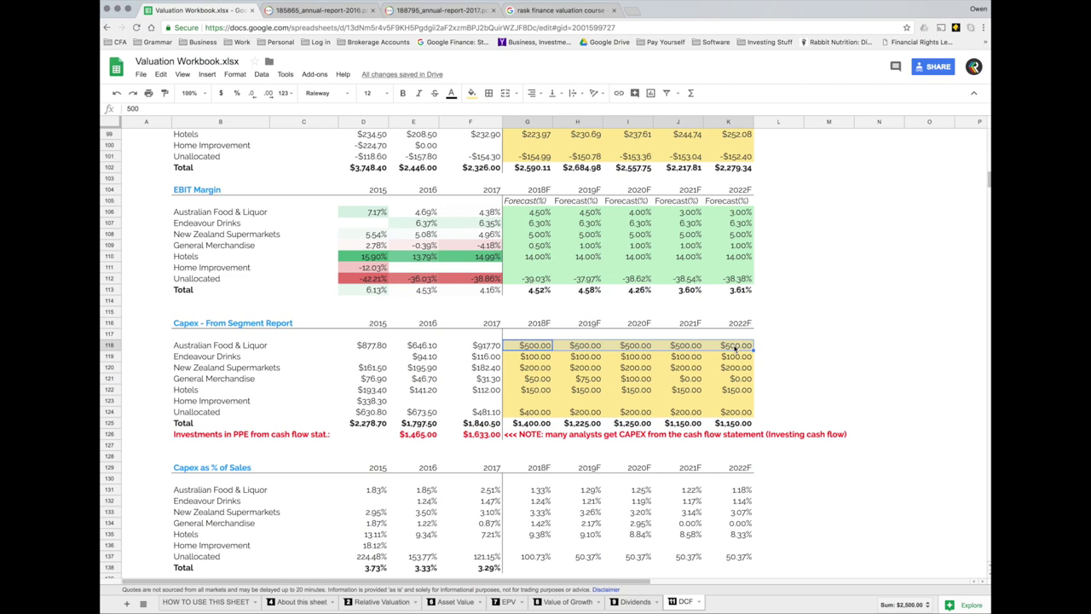
left_click(365, 345)
left_click_drag(365, 345, 477, 347)
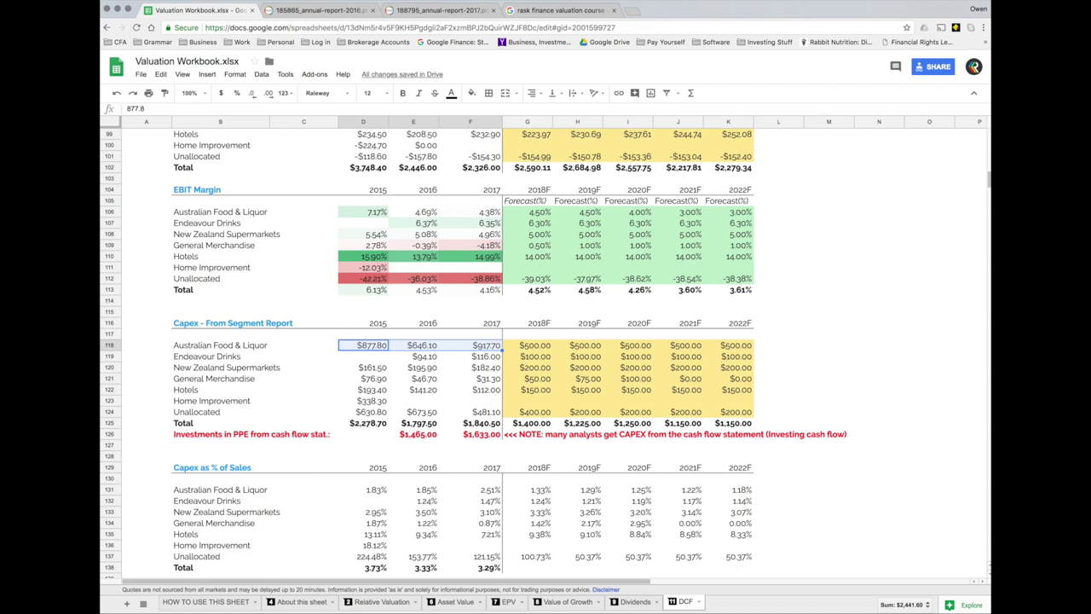
key("Right")
key("Right")
key("Right")
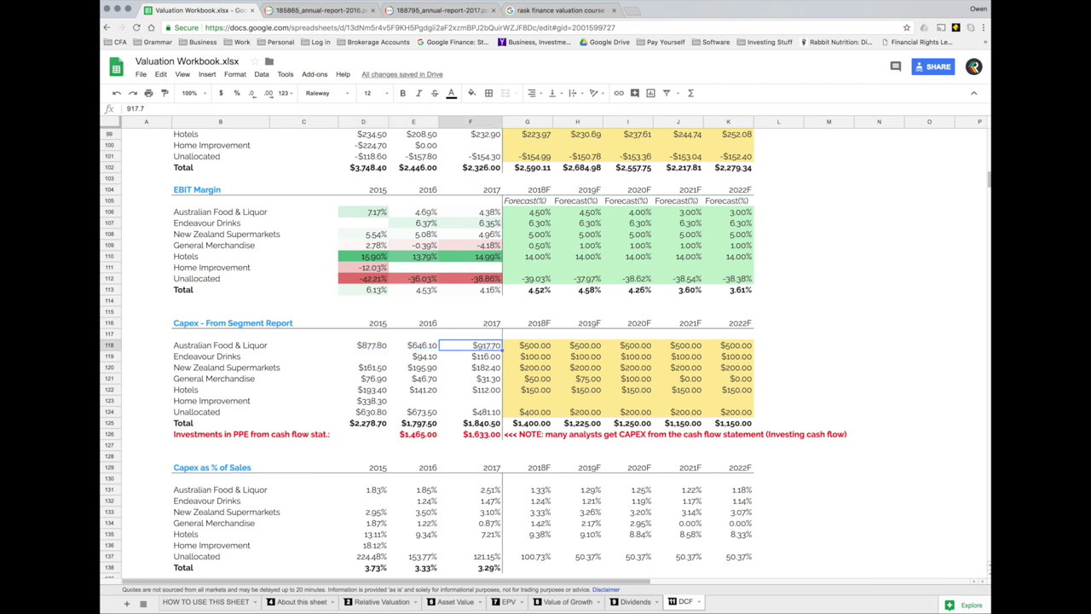
key("shift+Right")
key("shift+Right")
key("shift+Right")
key("shift+Right")
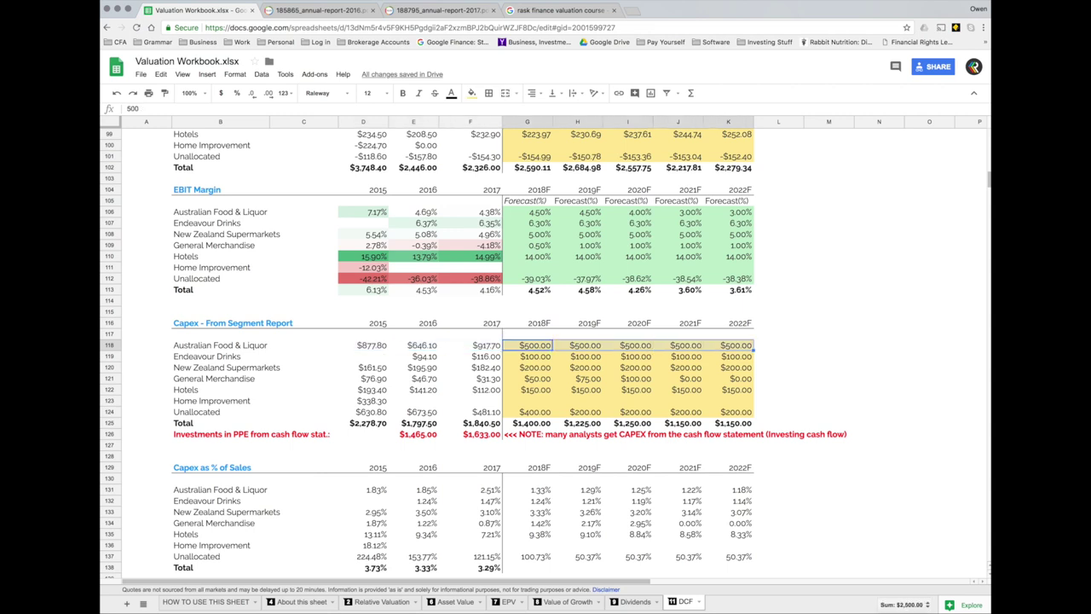
- Review the Endeavour Drinks and New Zealand Supermarkets 2018F capex and the General Merchandise forecasts through 2022F
left_click(527, 357)
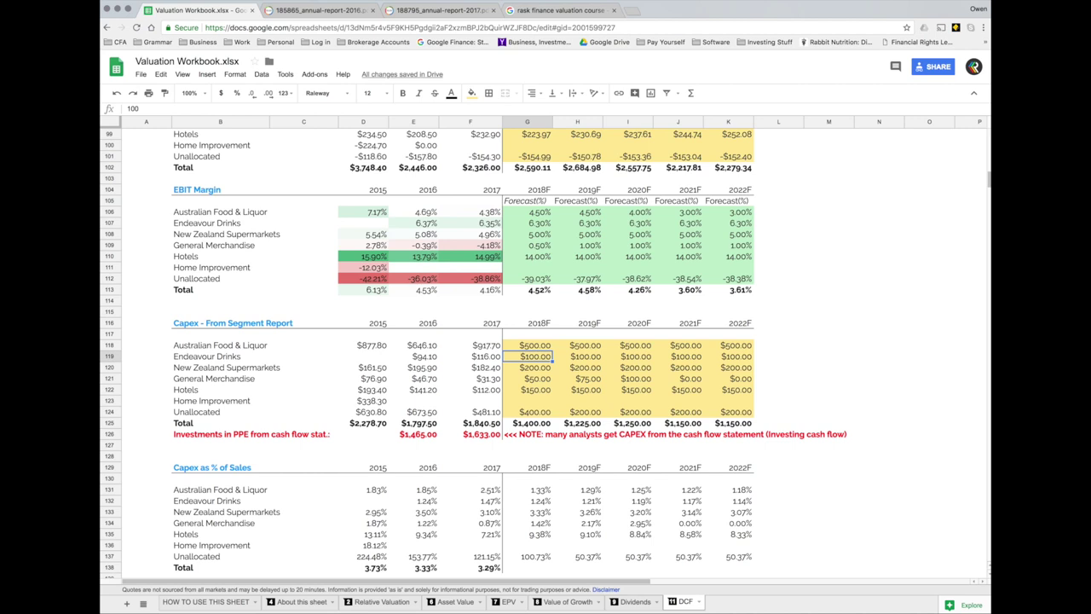
key("Down")
key("Down")
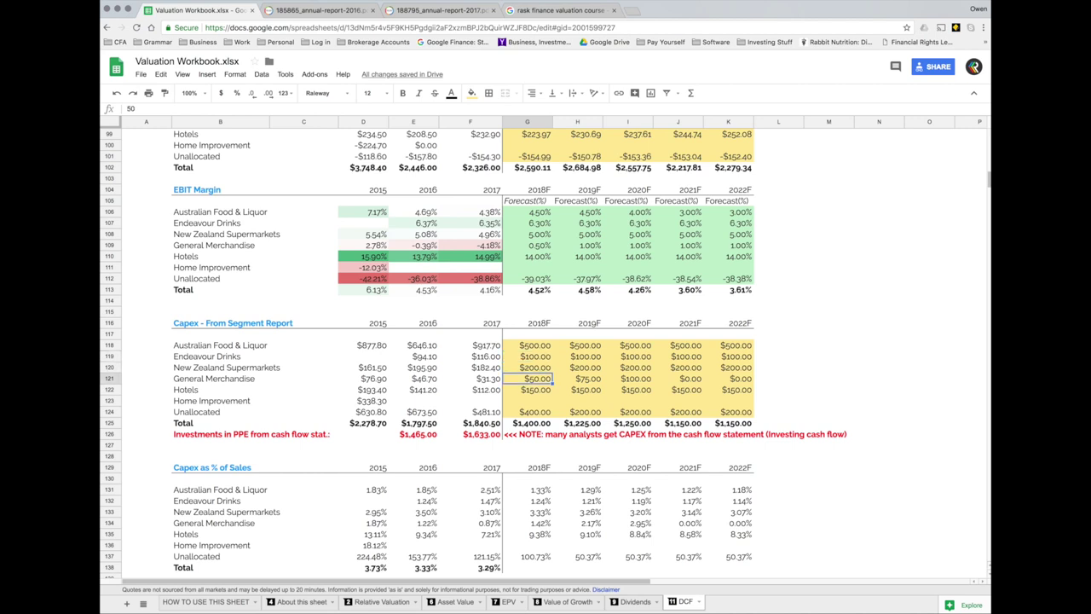
key("Right")
key("Right")
key("Right")
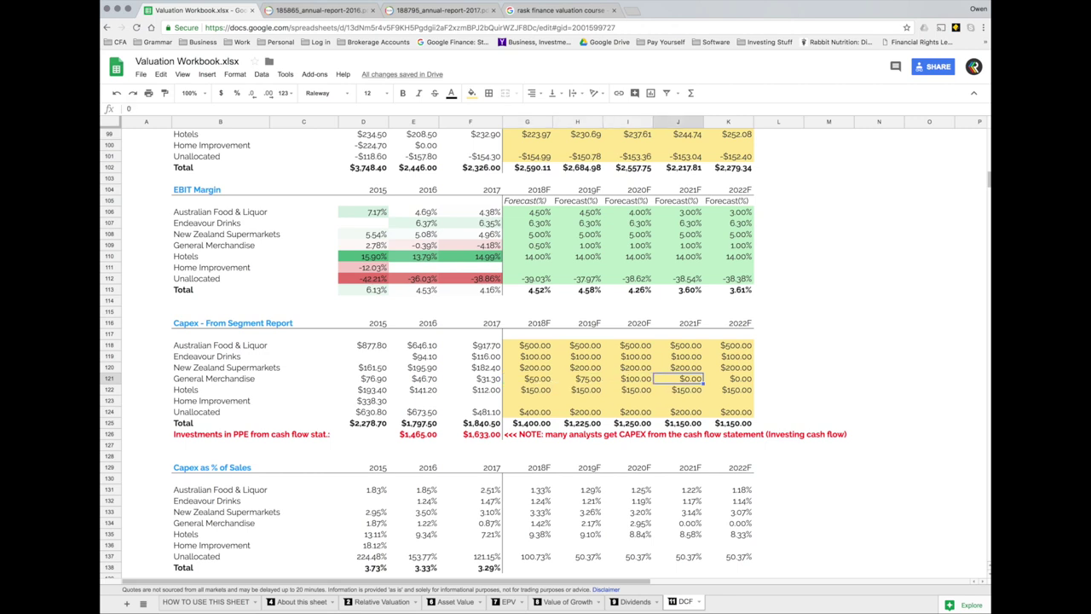
key("shift+Right")
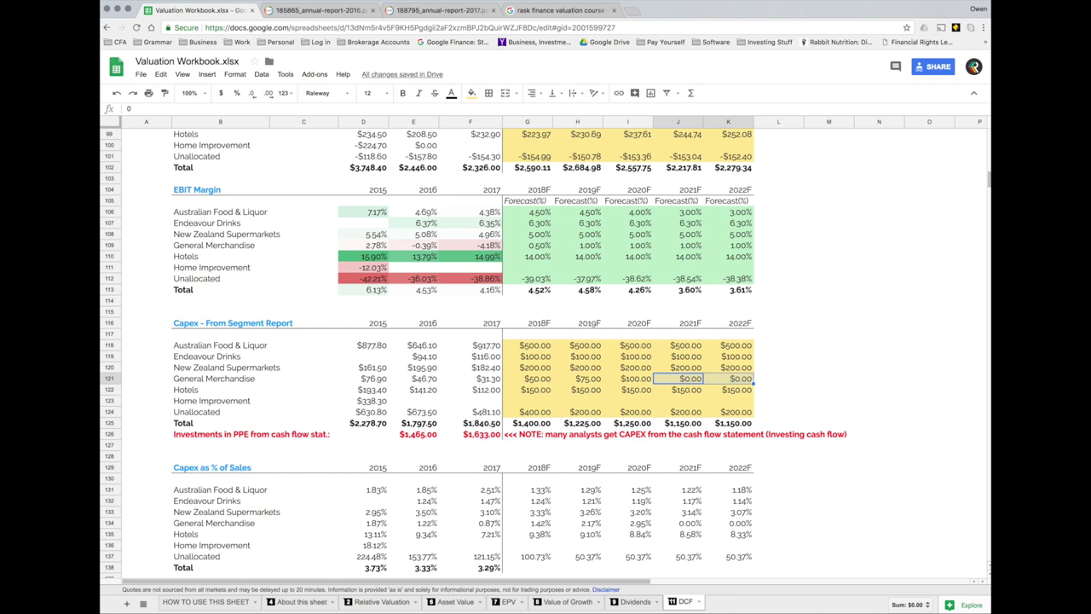
- Review the Hotels capex forecasts from 2018F to 2022F against the segment's 2017 capex
key("Down")
key("Right")
key("shift+Left")
key("shift+Left")
key("shift+Left")
key("shift+Left")
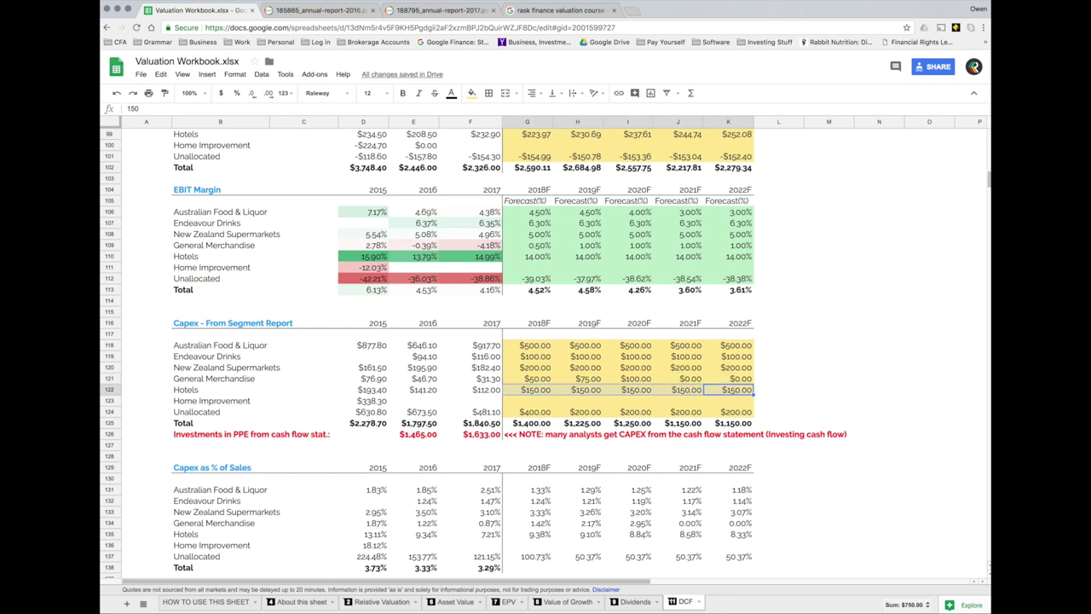
key("Left")
key("Left")
key("Left")
key("Left")
key("Left")
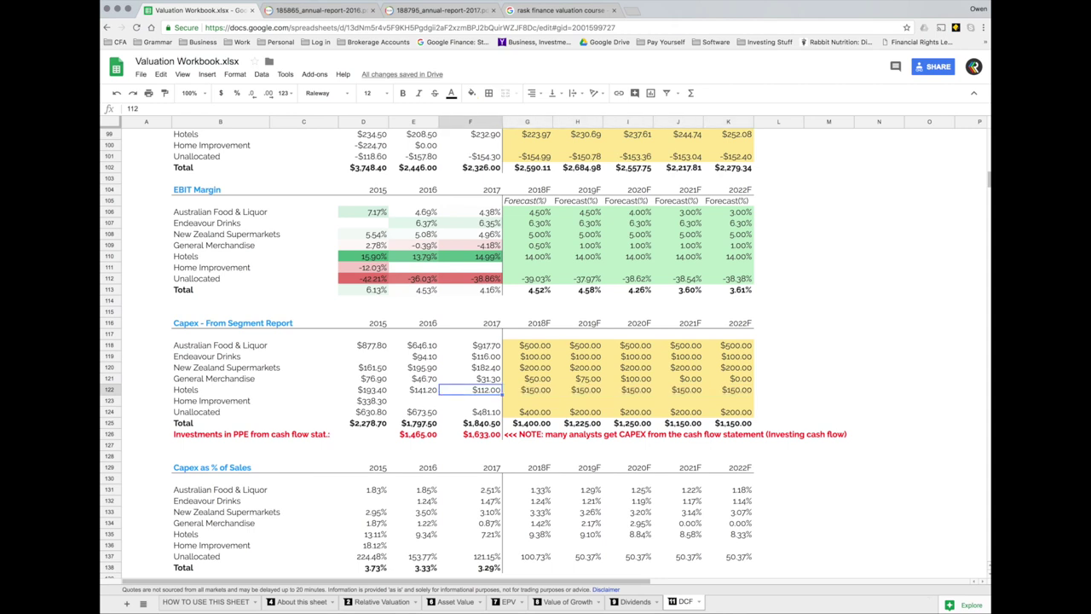
- Compare the Hotels segment's 2015 to 2017 capex with its 2018F to 2022F forecasts by selecting each range
key("shift+Left")
key("shift+Left")
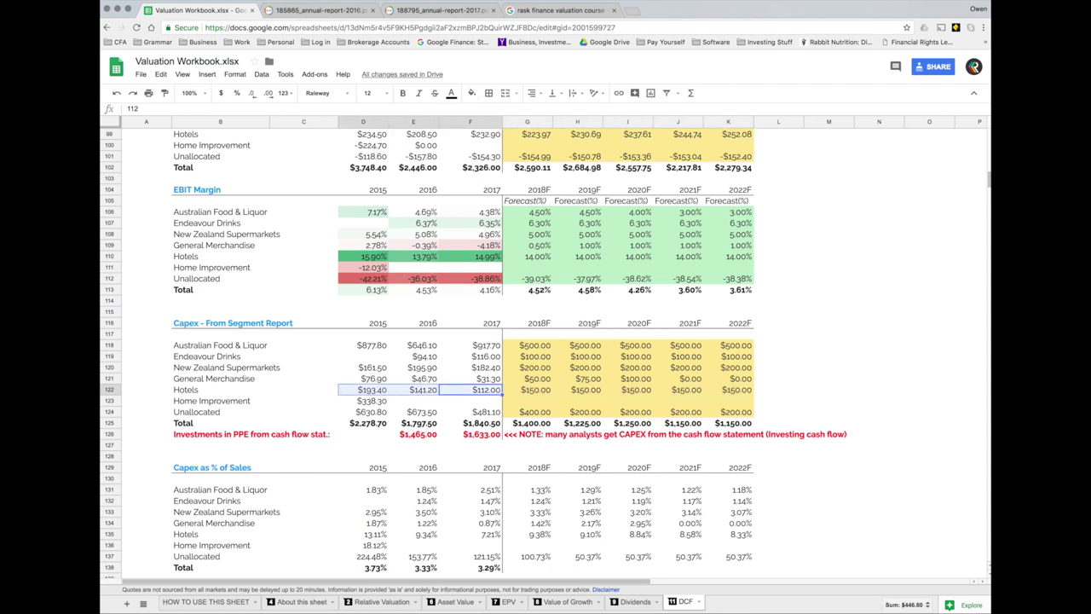
key("Right")
key("shift+Right")
key("shift+Right")
key("shift+Right")
key("shift+Right")
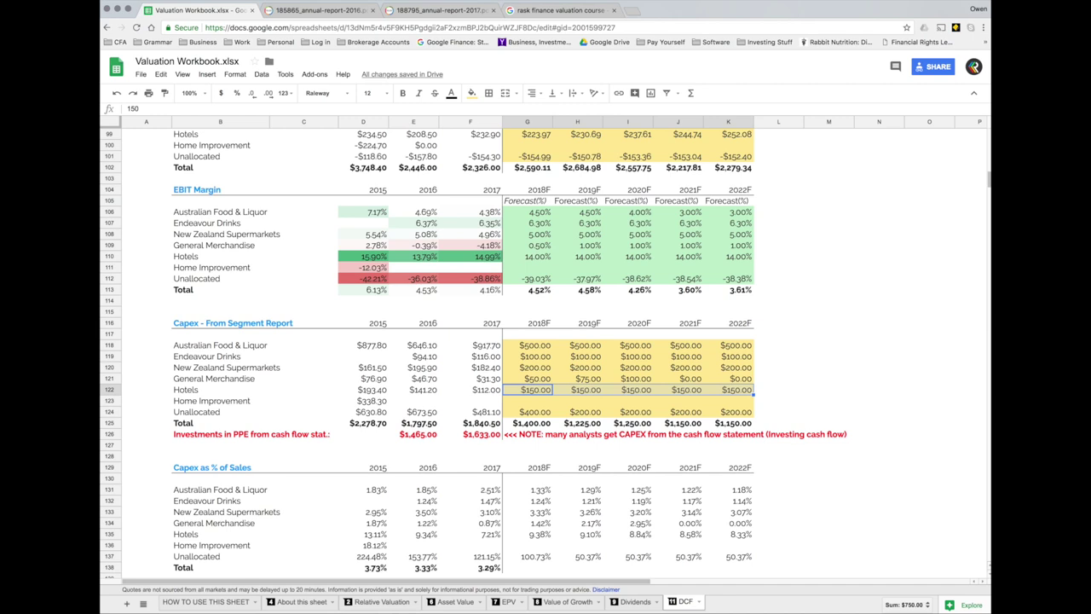
- Inspect the 2018F and 2019F capex as % of sales formulas for Australian Food & Liquor without changing them
left_click(540, 492)
double_click(540, 491)
key("Escape")
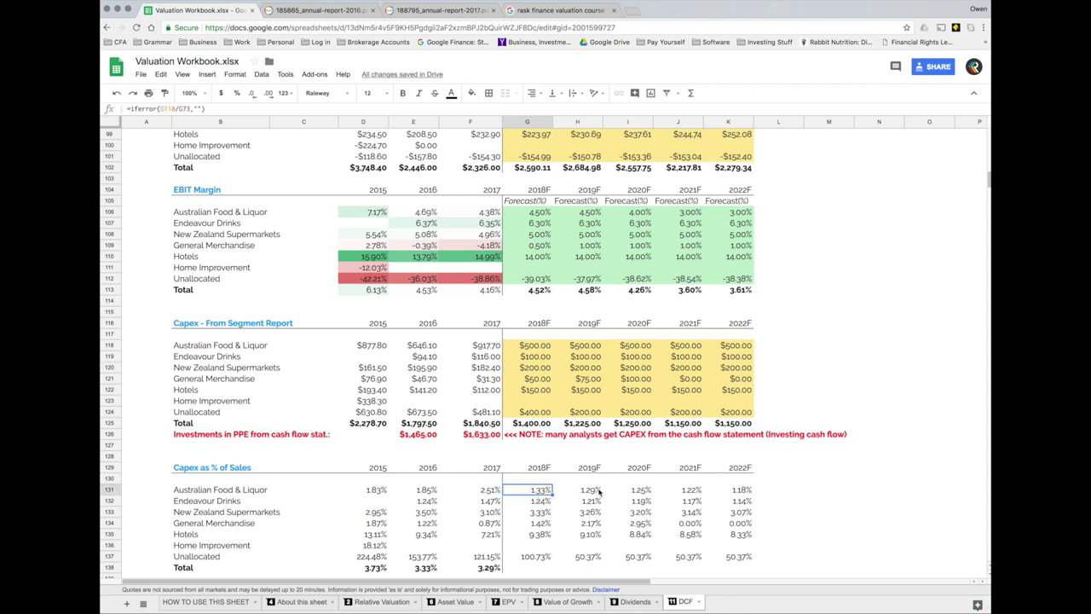
double_click(599, 491)
key("Escape")
double_click(538, 492)
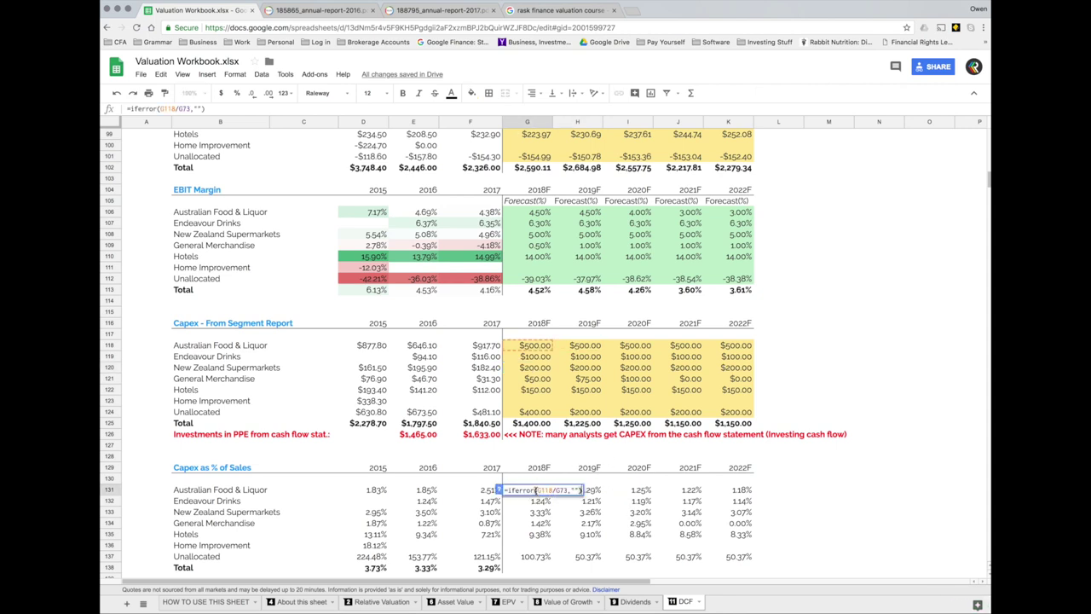
key("Escape")
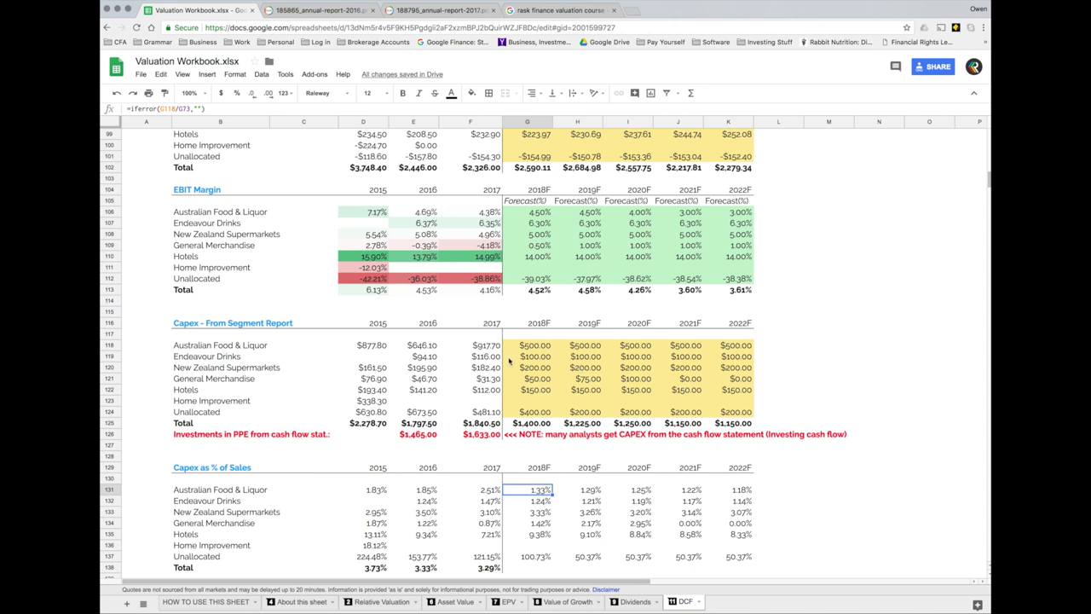
- Compare Australian Food & Liquor's capex as % of sales for 2015 to 2017 with the 2018F to 2022F percentages
left_click_drag(385, 493, 489, 493)
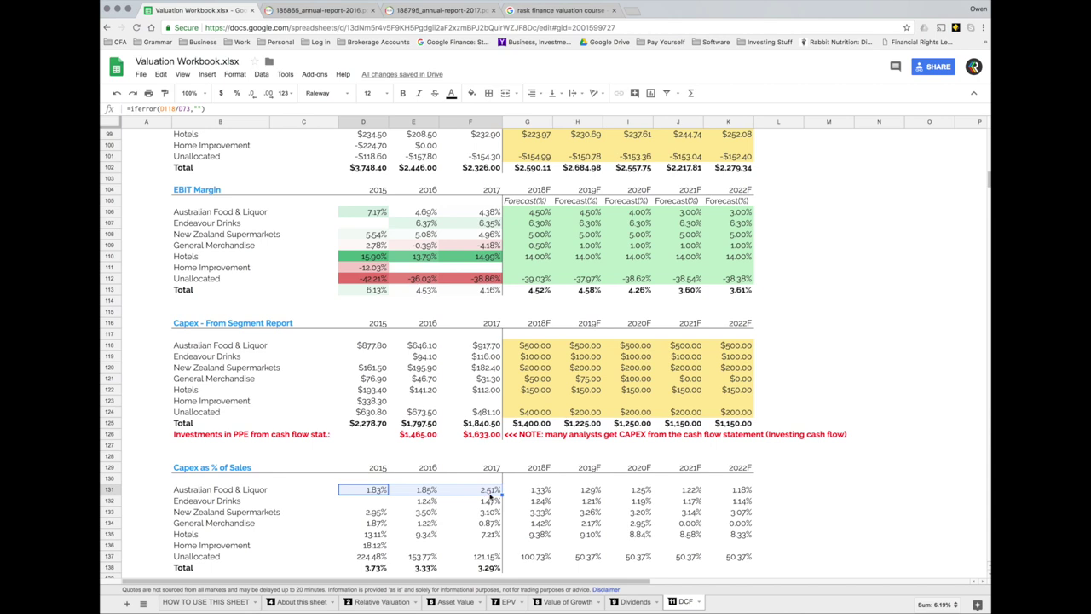
left_click(376, 492)
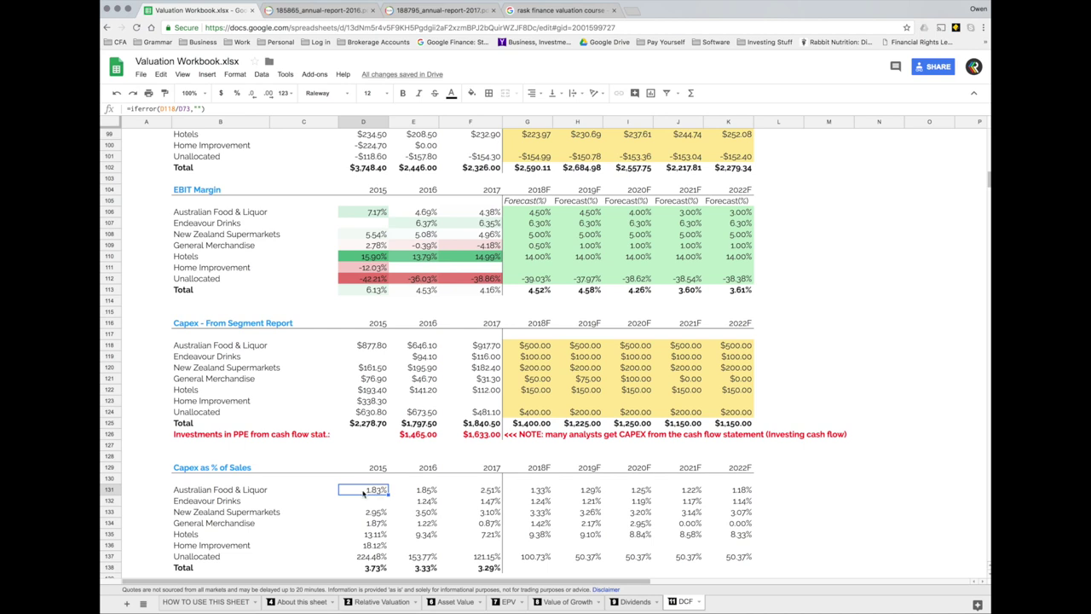
left_click(440, 494)
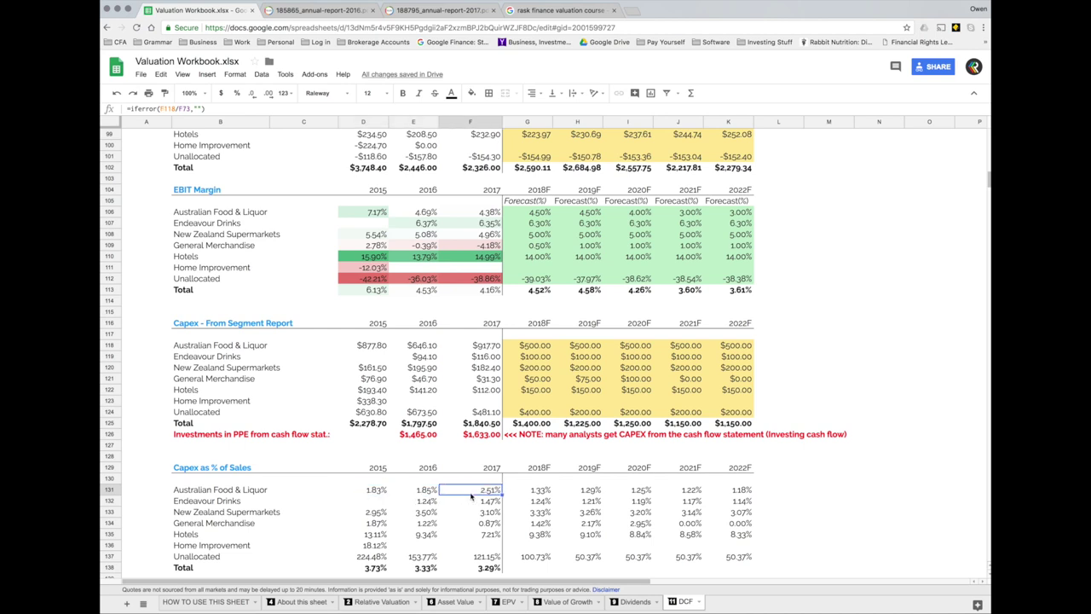
left_click_drag(546, 494, 738, 491)
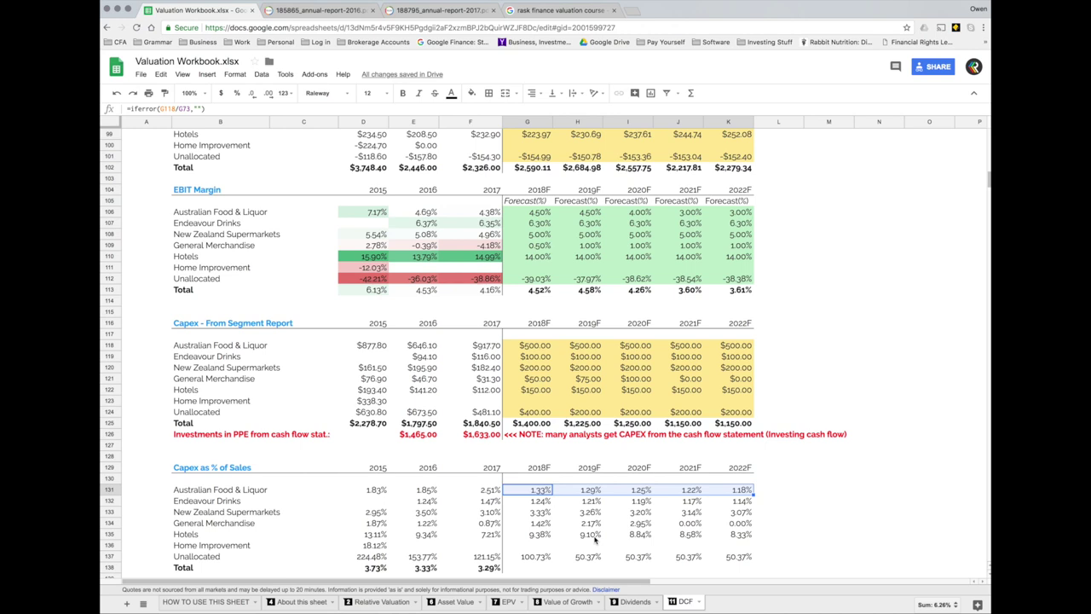
- Review the New Zealand Supermarkets capex forecasts through 2022F alongside the segment revenue growth, EBIT and EBIT margin tables
scroll(594, 539, "up", 2)
scroll(594, 515, "up", 1)
left_click_drag(538, 445, 729, 449)
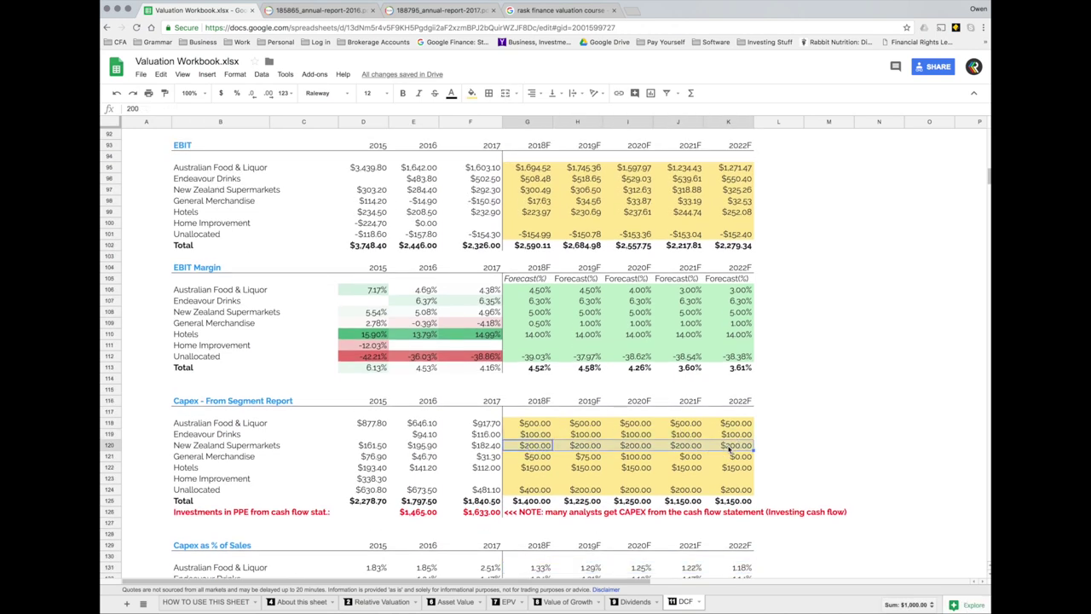
scroll(729, 449, "up", 5)
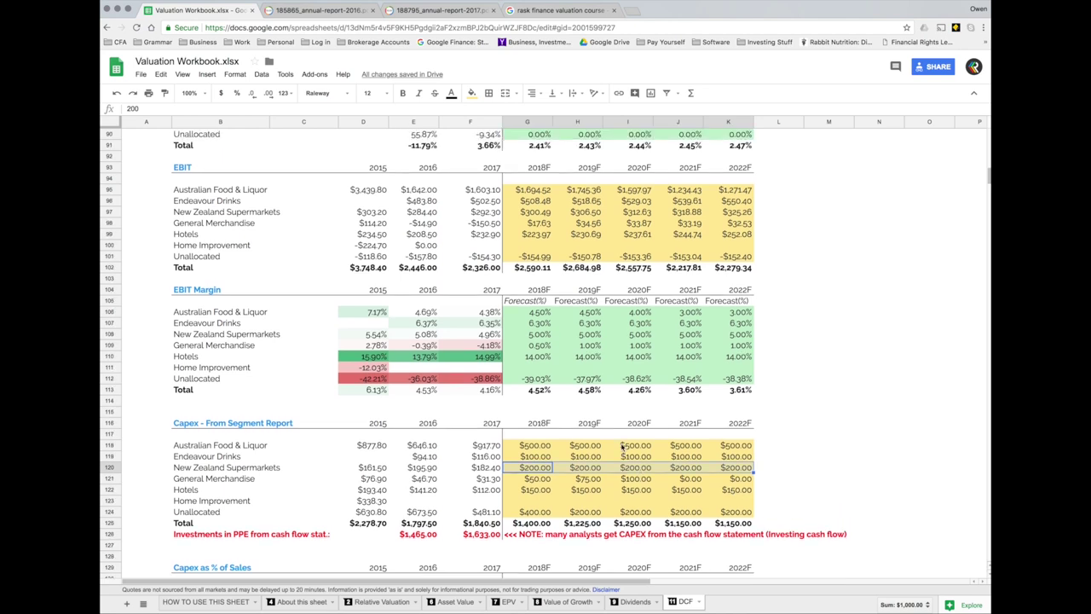
scroll(621, 447, "up", 2)
scroll(621, 448, "down", 3)
scroll(622, 452, "up", 2)
scroll(622, 454, "up", 5)
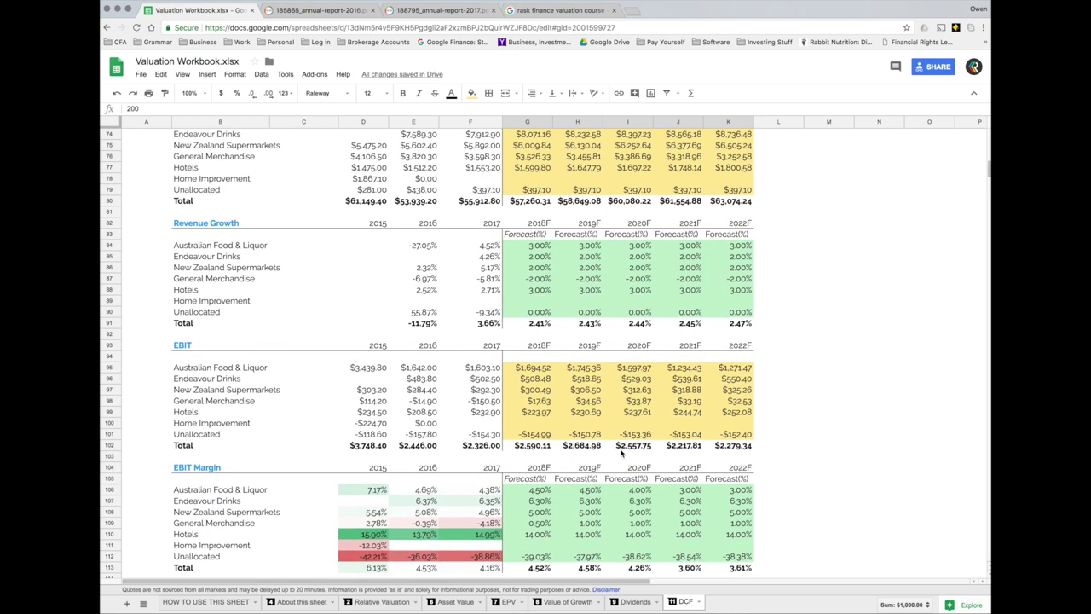
scroll(620, 454, "down", 15)
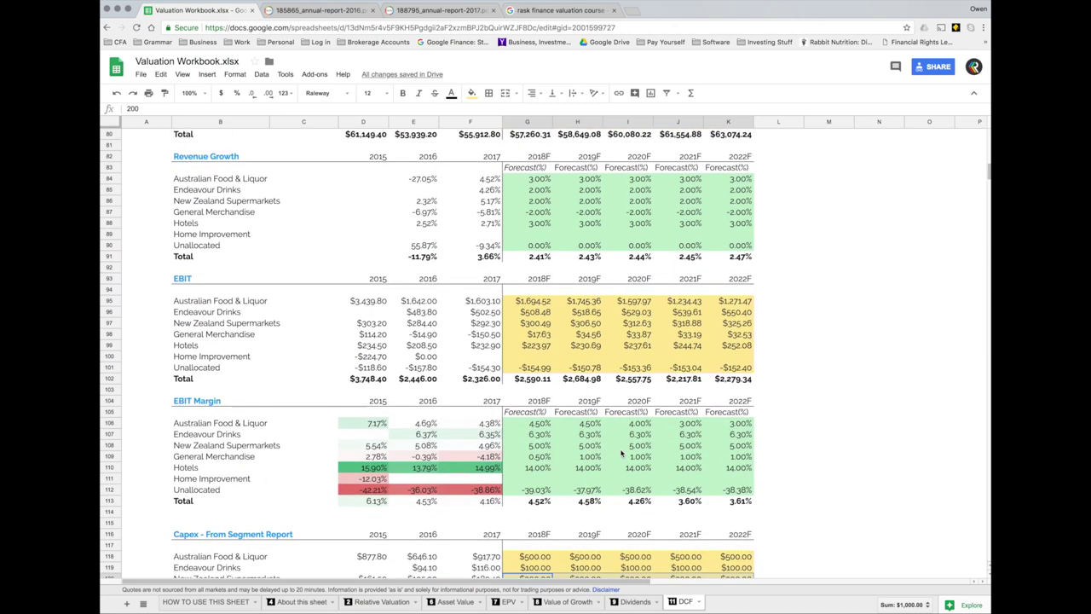
scroll(620, 454, "up", 2)
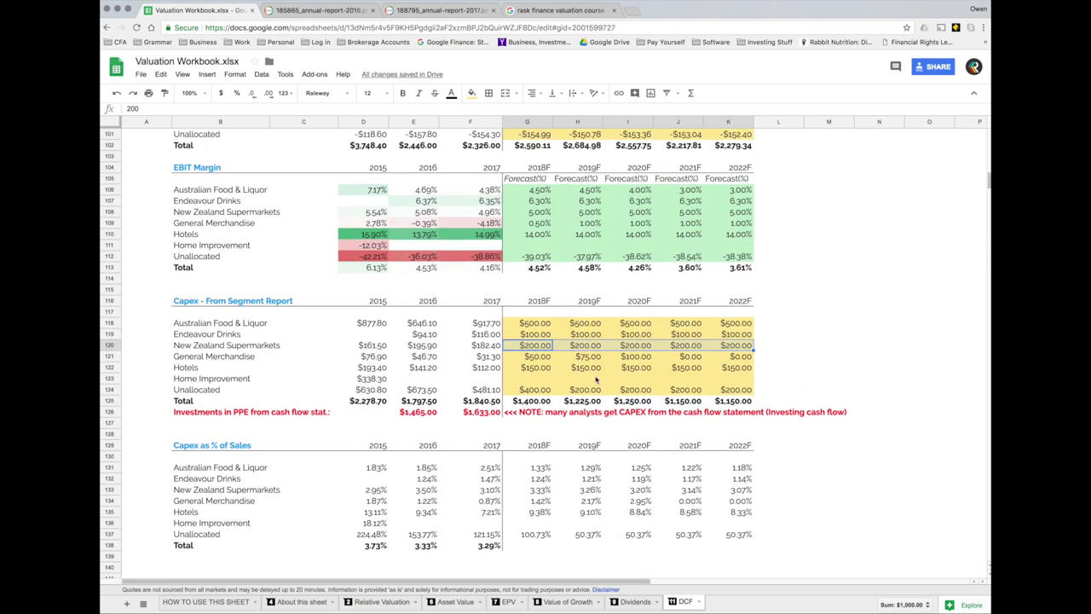
left_click(539, 356)
left_click(537, 346)
- Examine the working capital investments line in the free cash flow section, its 2015 source and the working capital calculation note
scroll(542, 349, "up", 20)
scroll(542, 350, "up", 15)
scroll(542, 350, "down", 7)
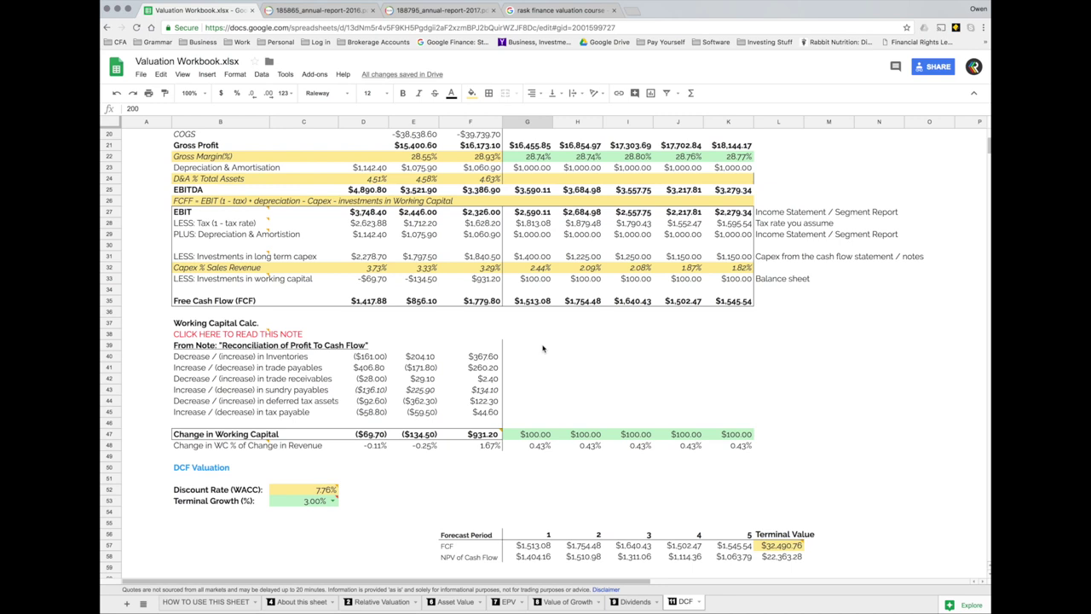
left_click(255, 281)
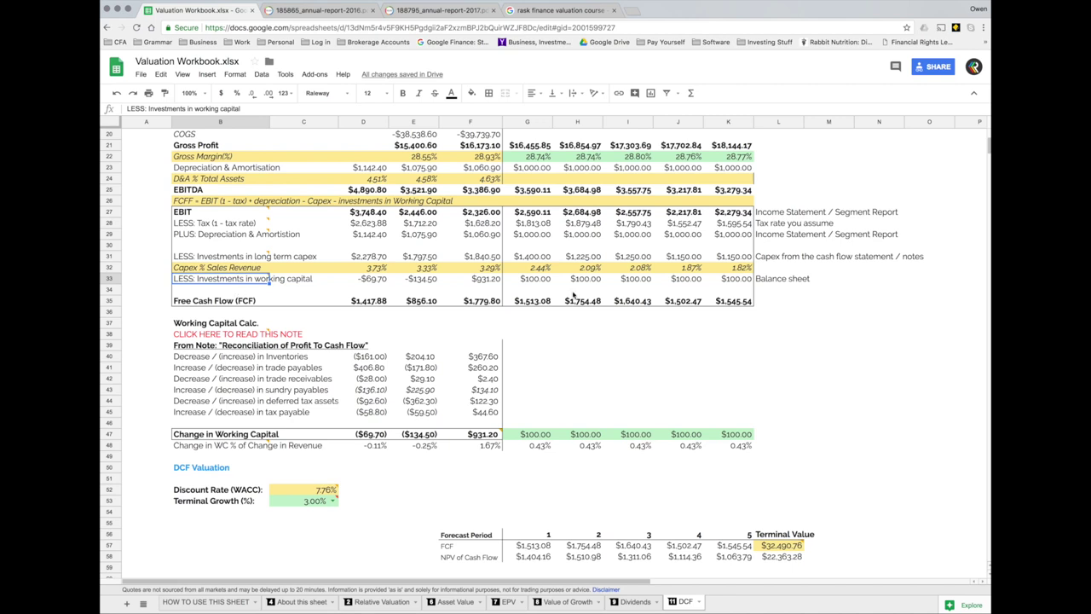
left_click(366, 282)
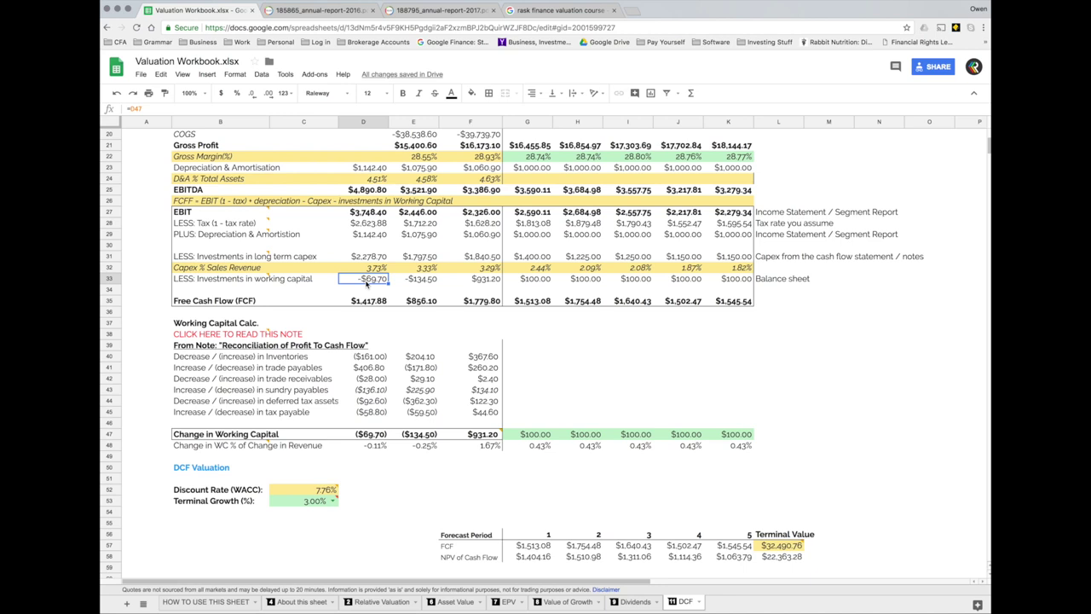
left_click(235, 334)
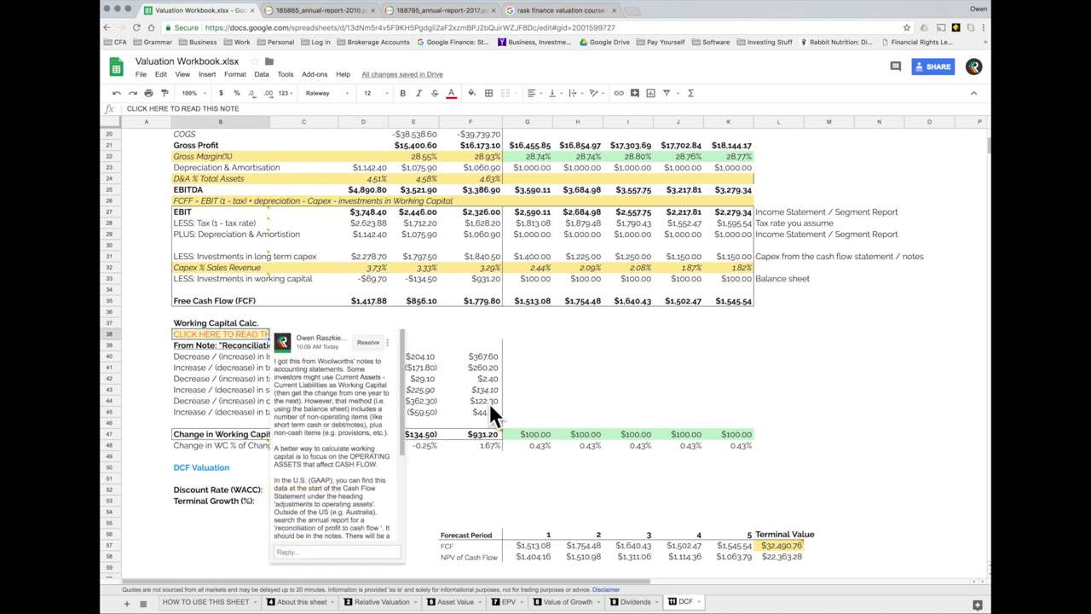
left_click(498, 323)
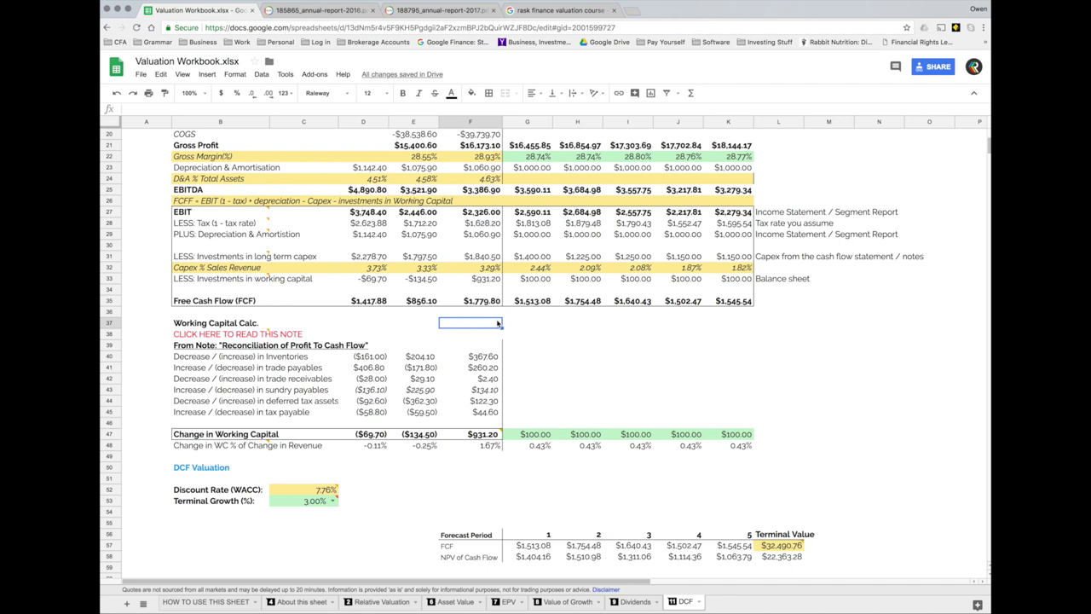
key("Down")
key("shift+Left")
key("shift+Left")
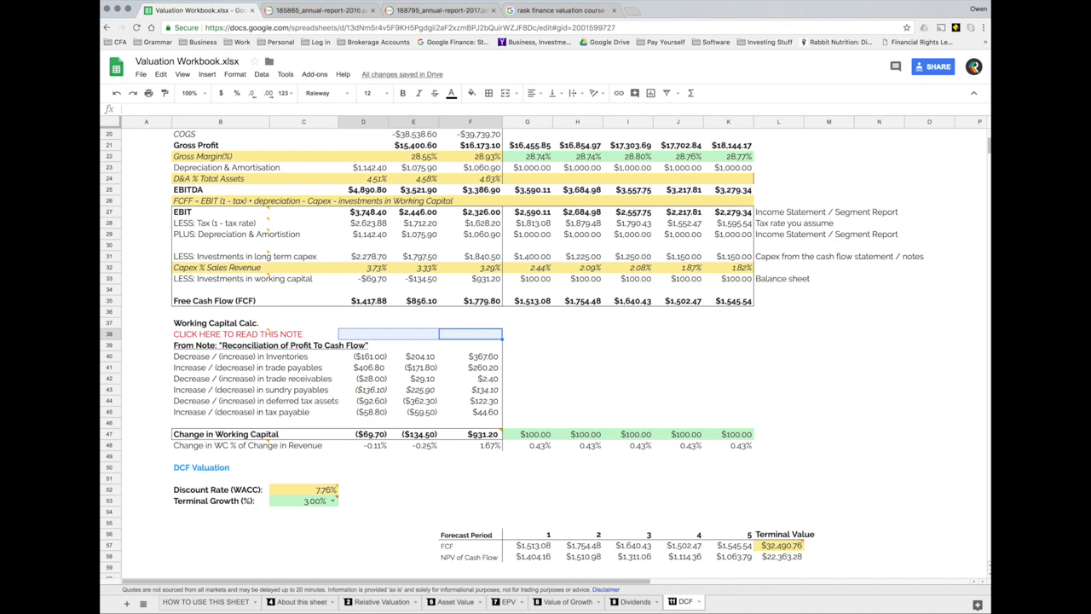
key("Left")
key("Left")
key("Left")
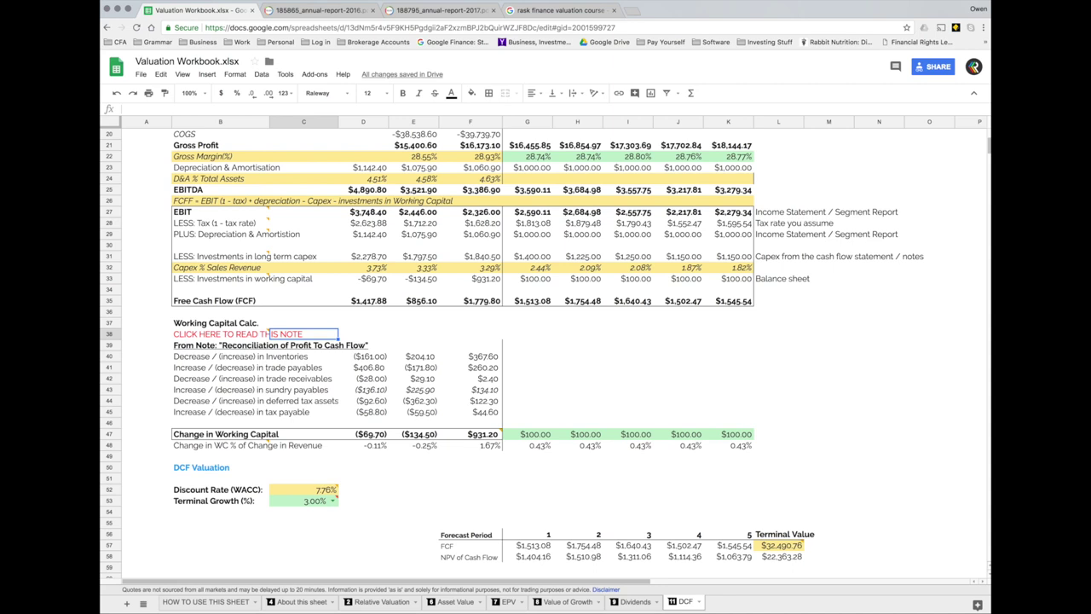
key("Up")
key("Up")
key("Left")
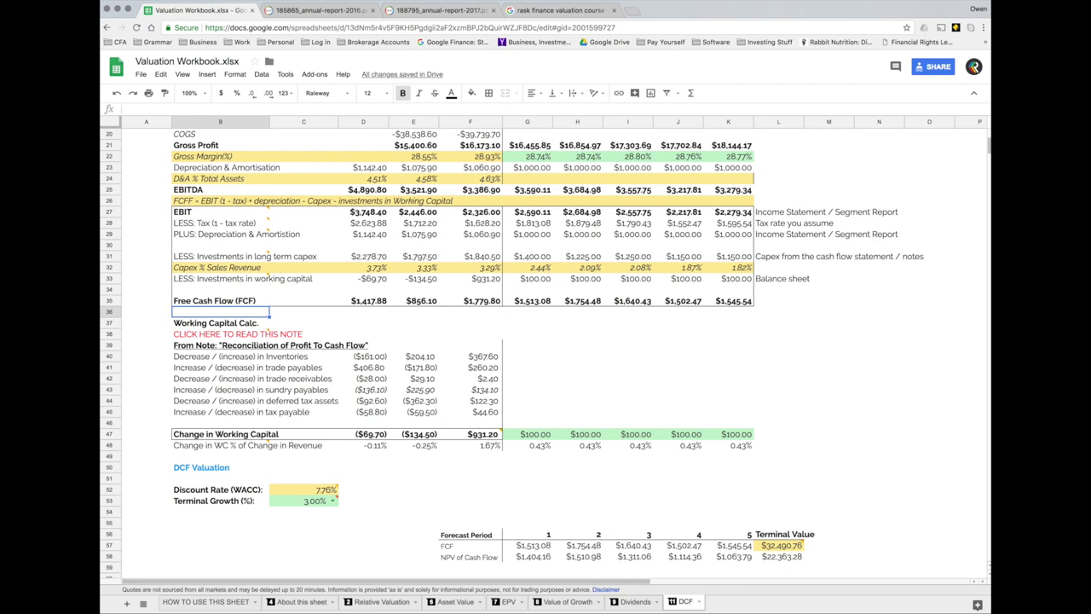
scroll(587, 257, "down", 1)
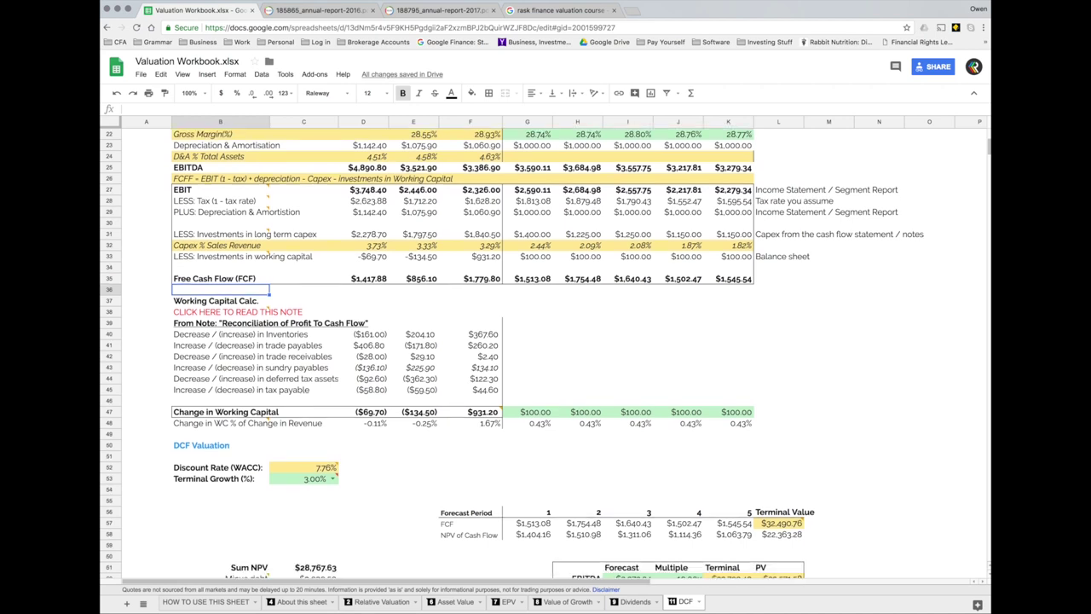
- Read the comment attached to the working capital investments line in the free cash flow section
key("Up")
key("Up")
key("Up")
key("Up")
key("Up")
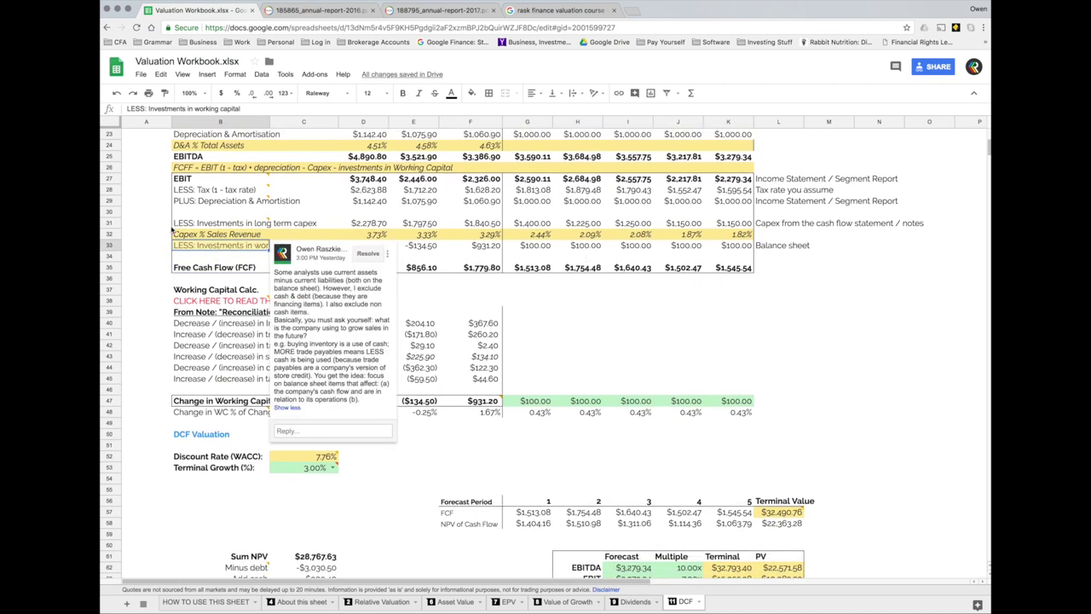
key("Down")
key("Down")
key("Down")
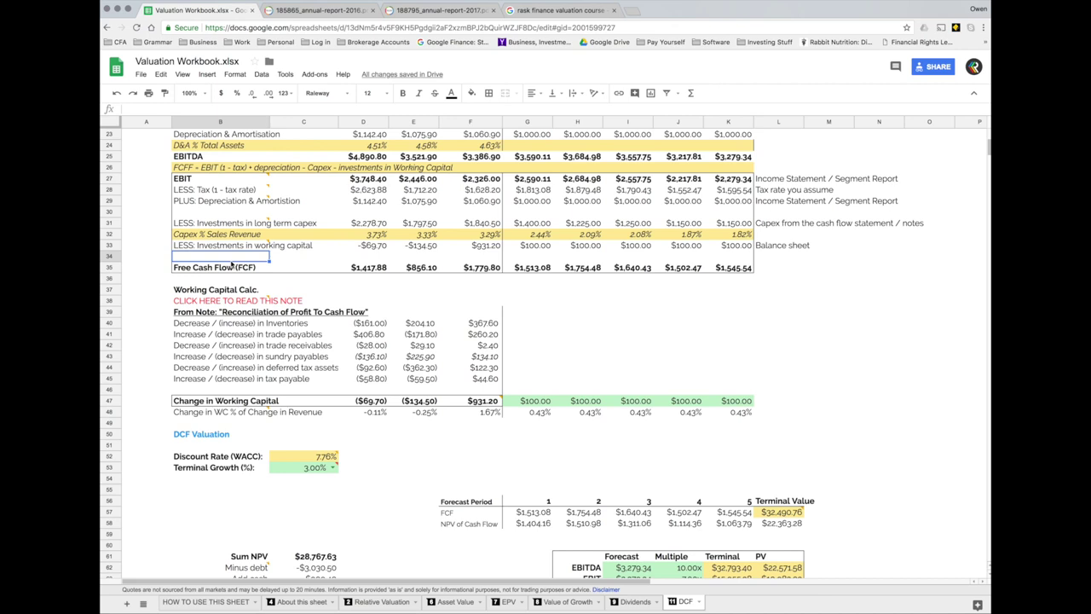
- Read the comment on the depreciation and amortisation add-back in the free cash flow section
left_click(215, 203)
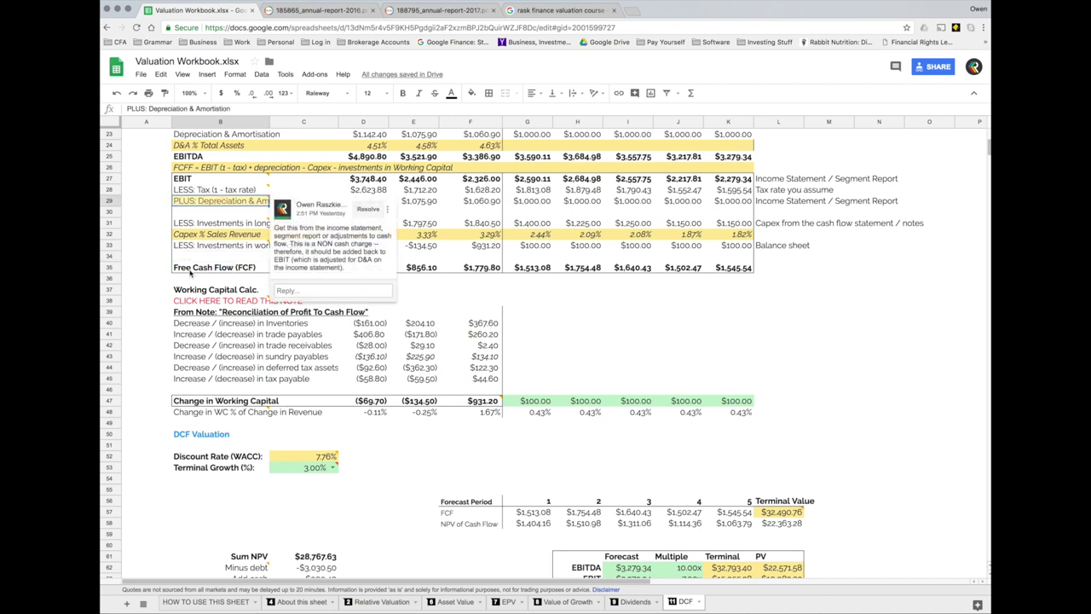
left_click(217, 260)
scroll(213, 328, "down", 1)
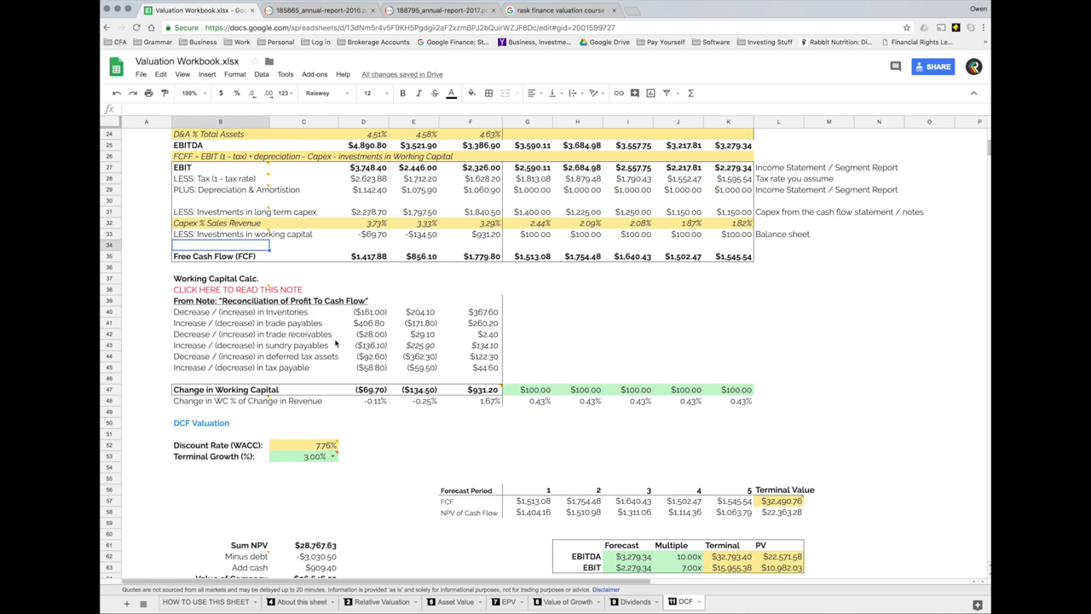
- Review the inventories and trade payables rows of the working capital calculation, marking rows 40 and 41 beside them
left_click(217, 223)
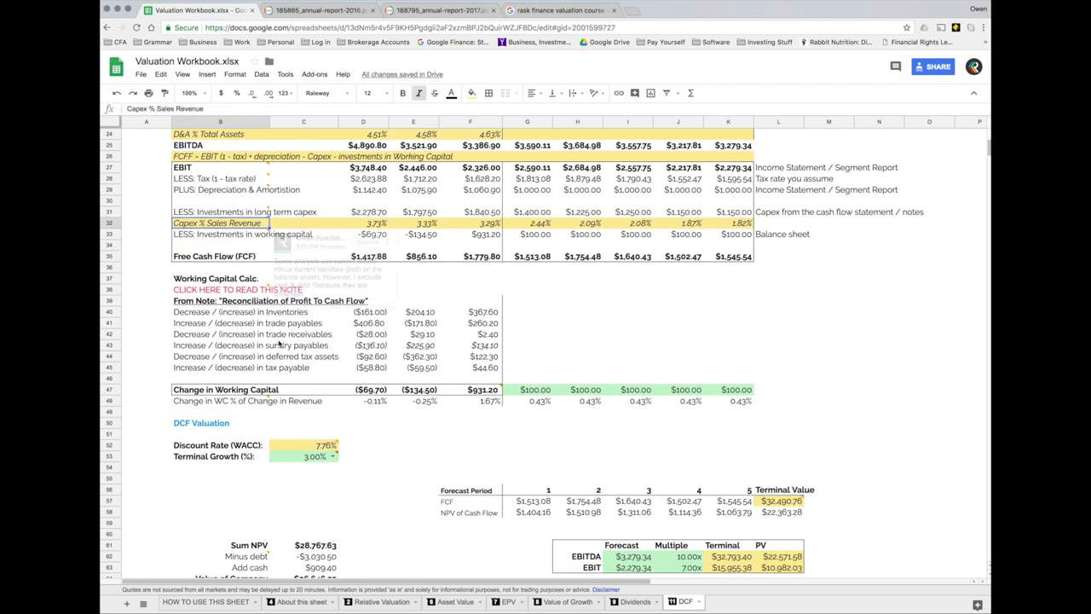
left_click(369, 324)
left_click(228, 380)
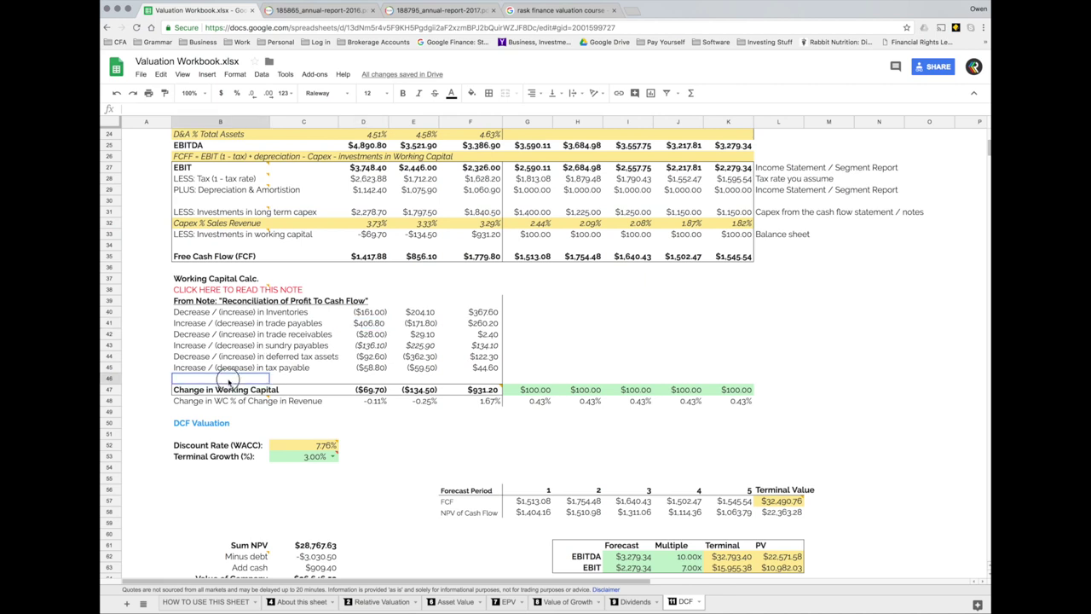
left_click(160, 379)
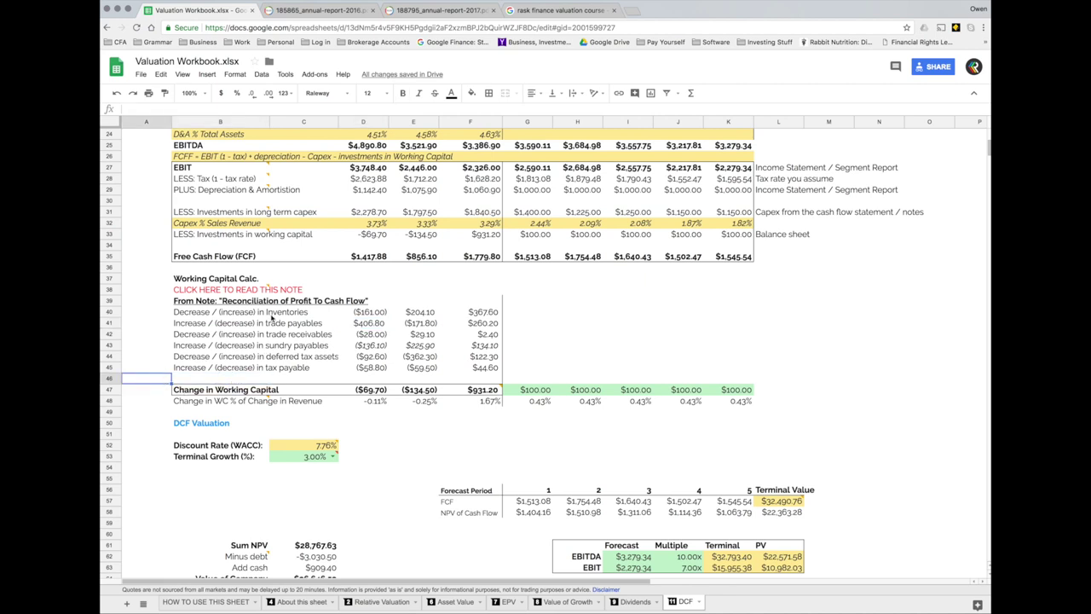
left_click(271, 315)
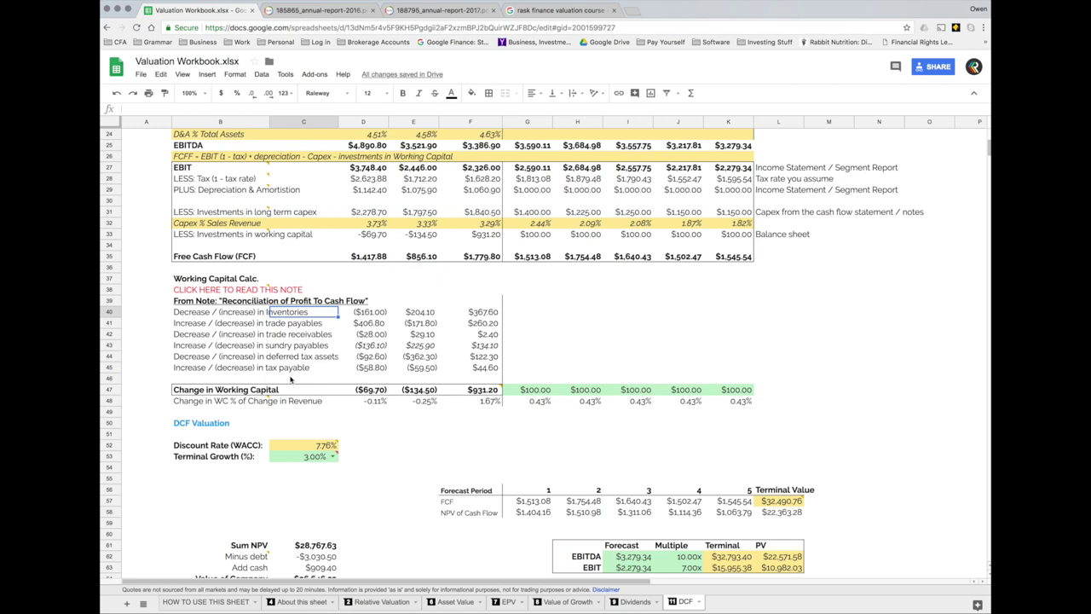
key("Left")
key("Left")
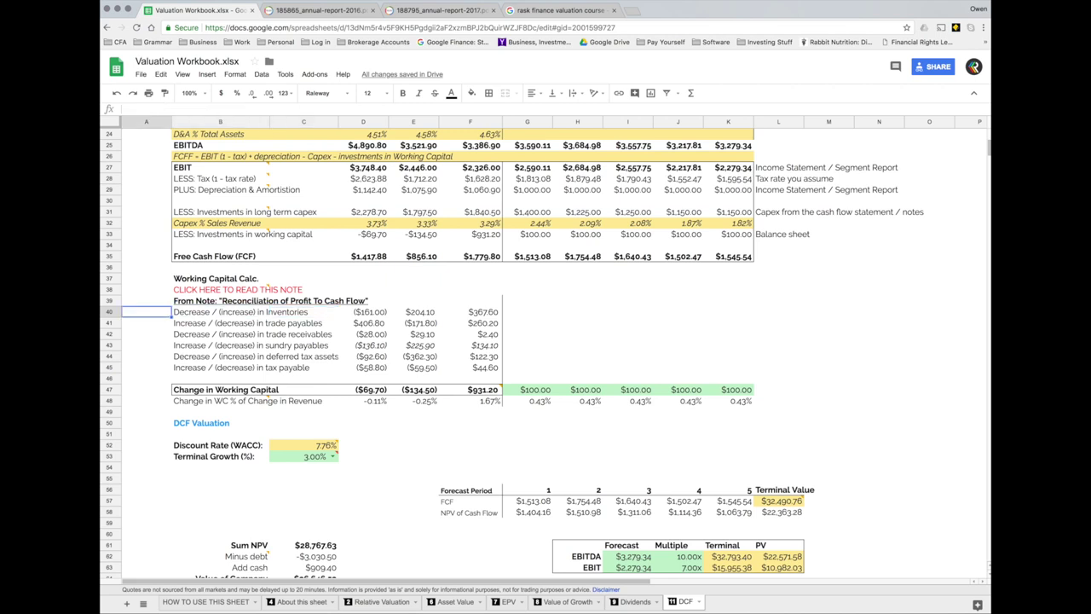
key("shift+Down")
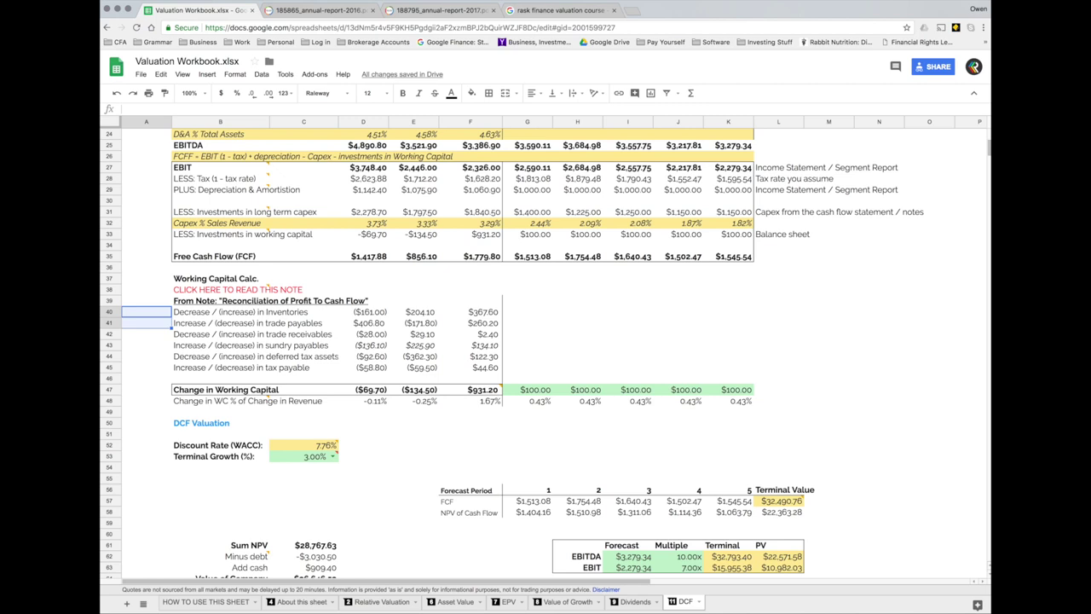
- Reread the note on the working capital calculation and select the trade receivables row label
left_click(224, 295)
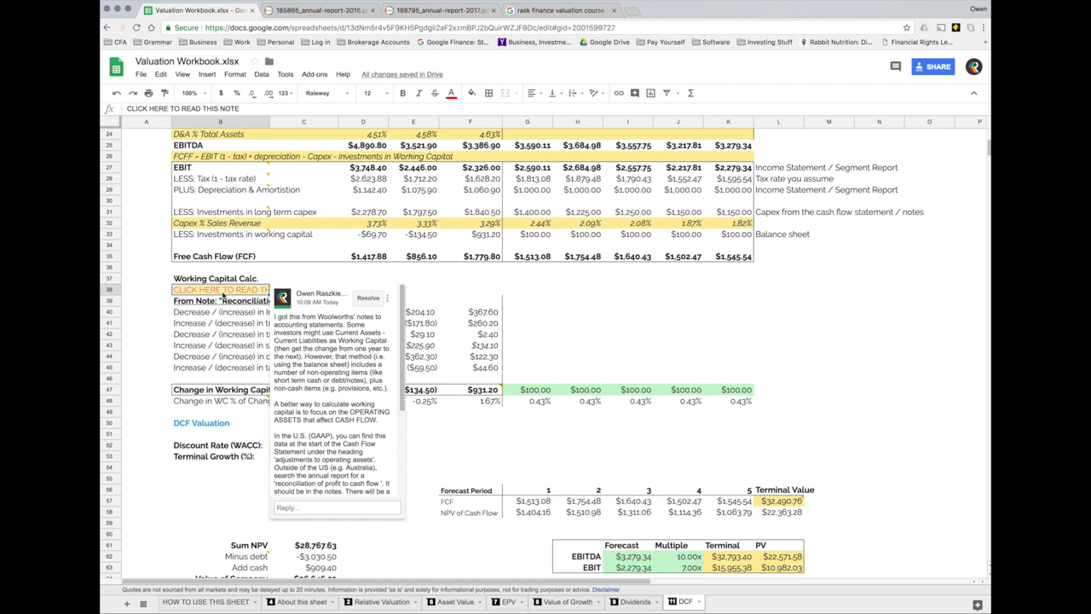
left_click(239, 332)
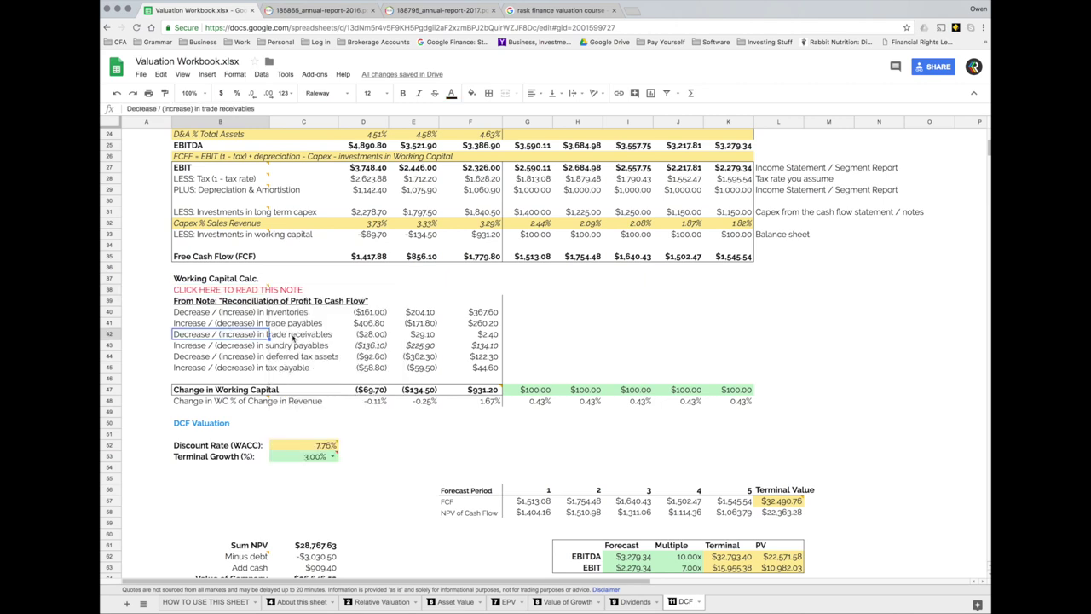
- Read the full note attached to the working capital calculation, through to its final lines, and close it
left_click(212, 288)
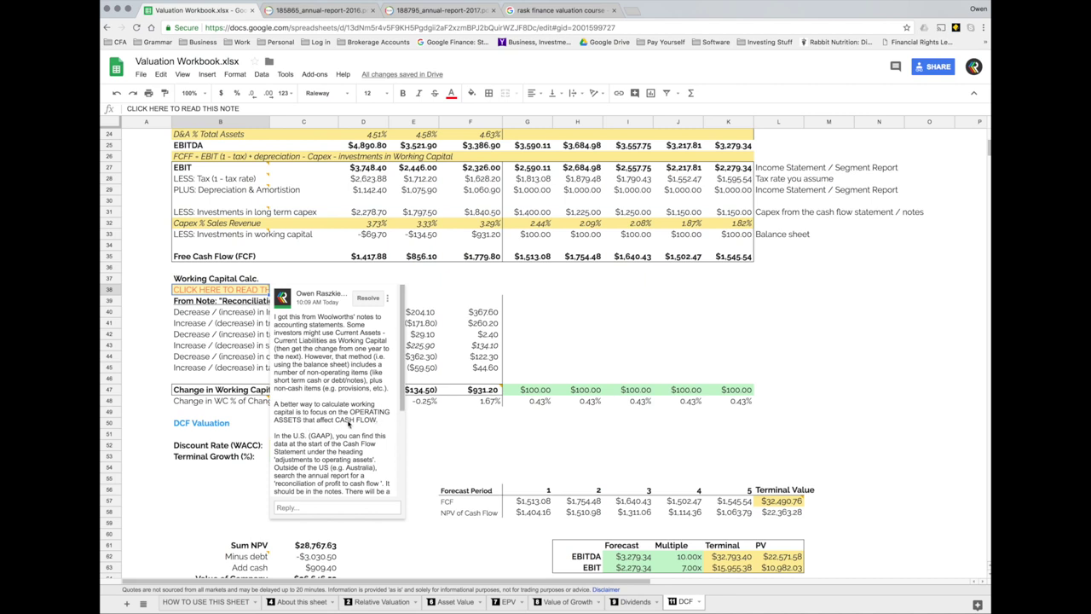
scroll(363, 430, "down", 3)
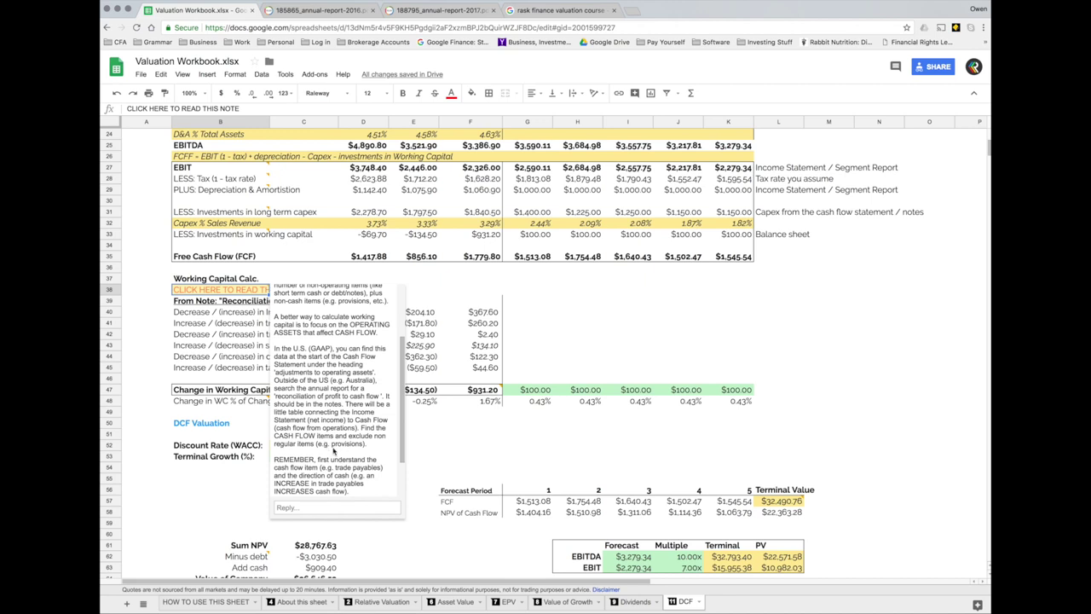
scroll(334, 451, "down", 1)
scroll(333, 452, "down", 2)
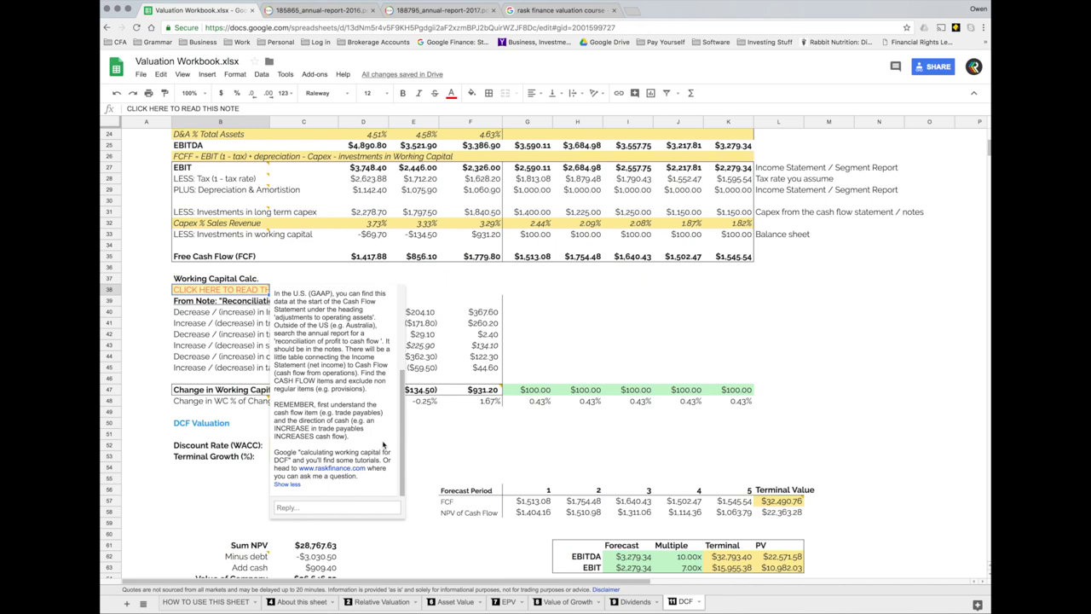
left_click(442, 423)
- Highlight the working capital items from inventories to tax payable across the 2015 to 2017 columns
scroll(238, 388, "up", 1)
scroll(237, 388, "up", 1)
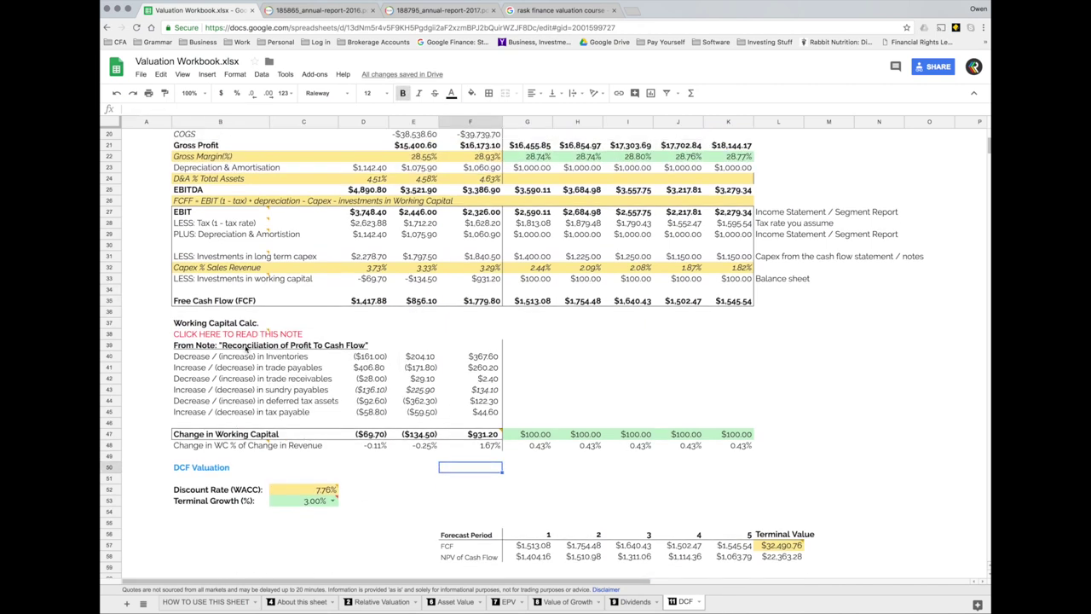
left_click_drag(243, 362, 486, 415)
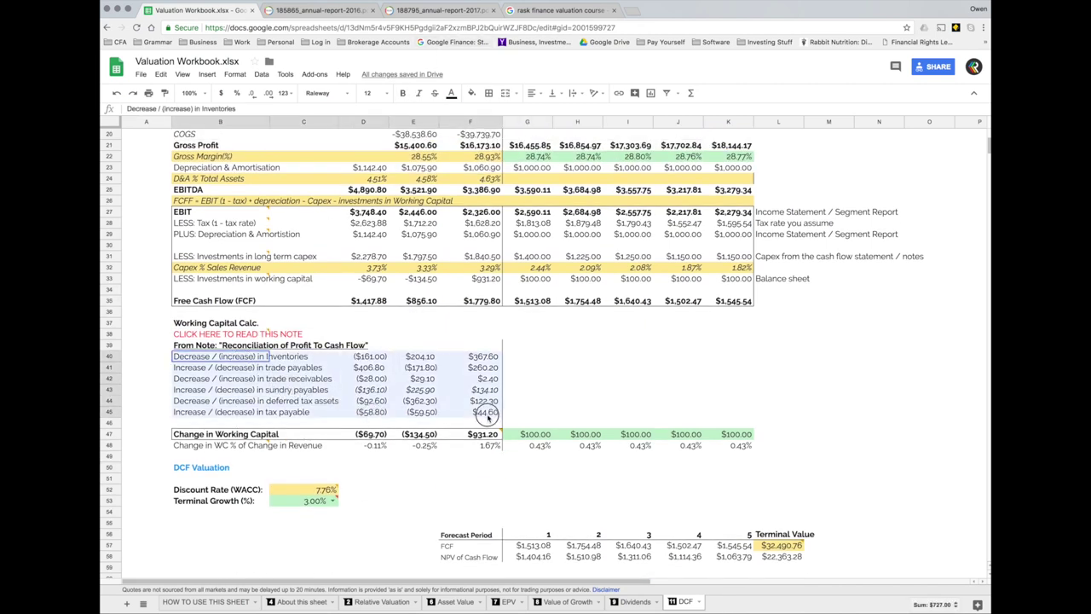
- Switch to the 2017 annual report and search for "reconcil" to find the reconciliation of profit to net cash from operating activities
left_click(459, 12)
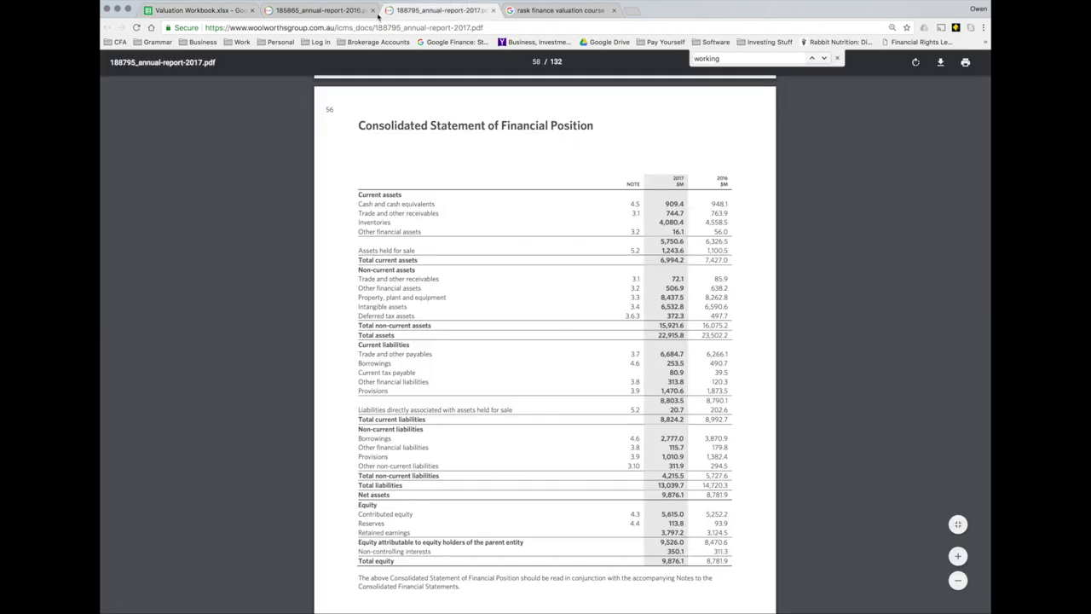
scroll(478, 279, "down", 1)
scroll(478, 279, "down", 1)
key("ctrl+f")
type("reconc")
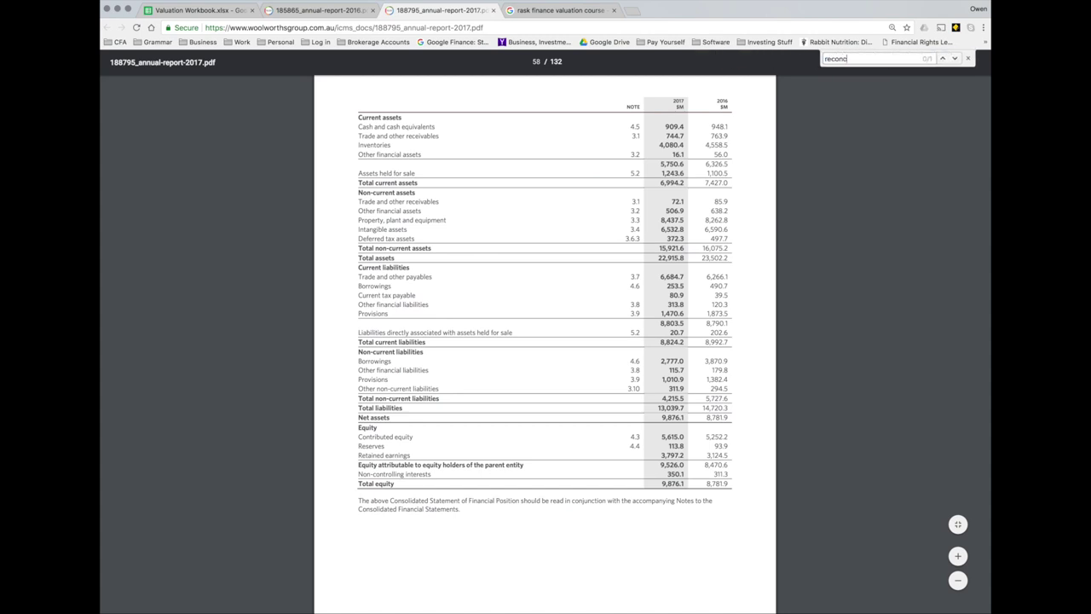
type("il")
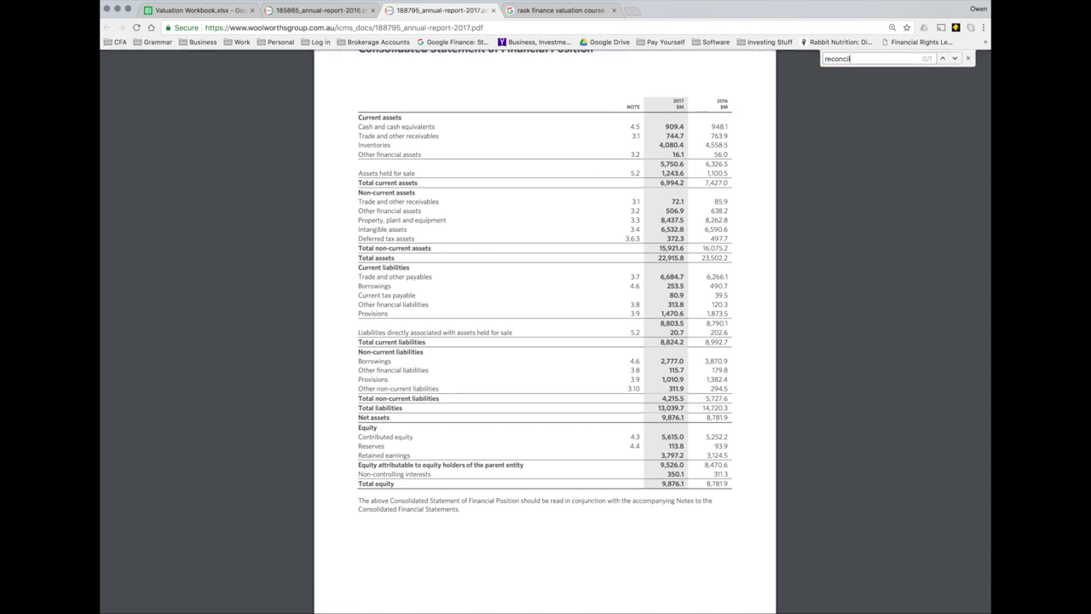
key("Return")
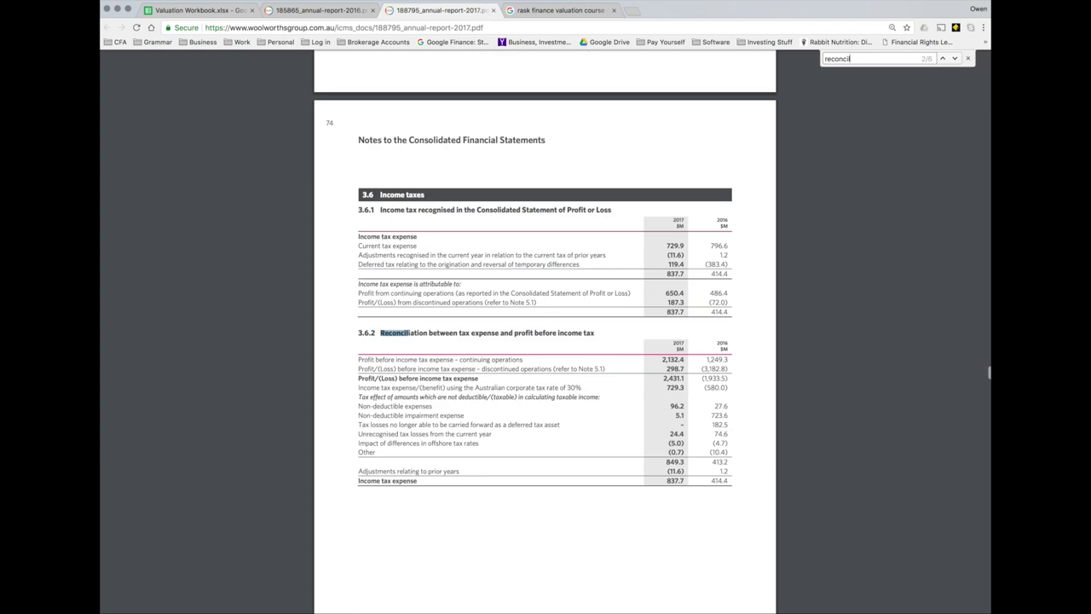
key("Return")
key("Return")
key("Return")
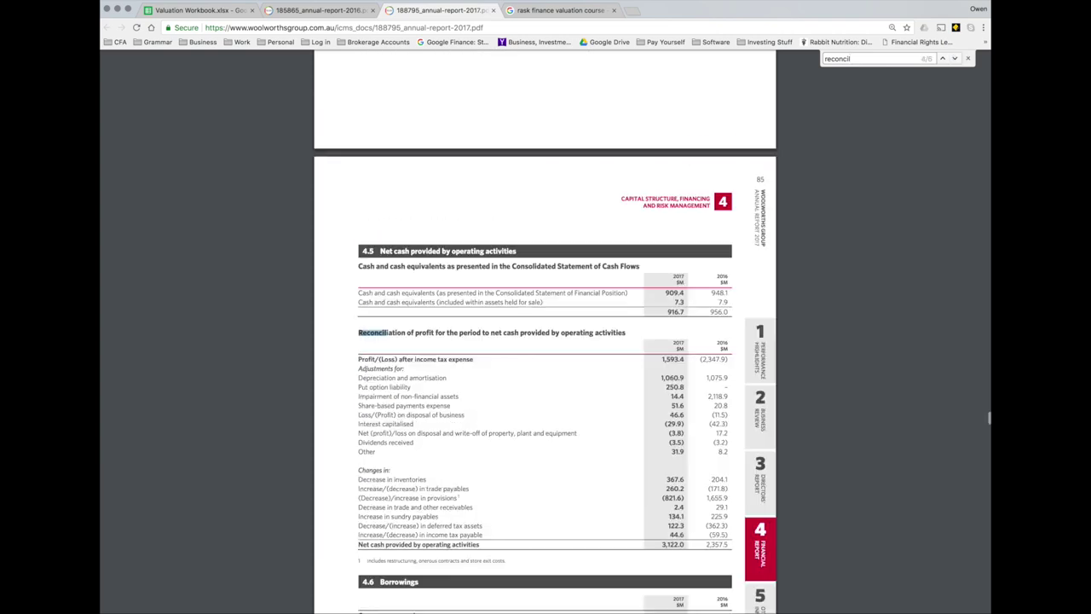
scroll(581, 385, "down", 2)
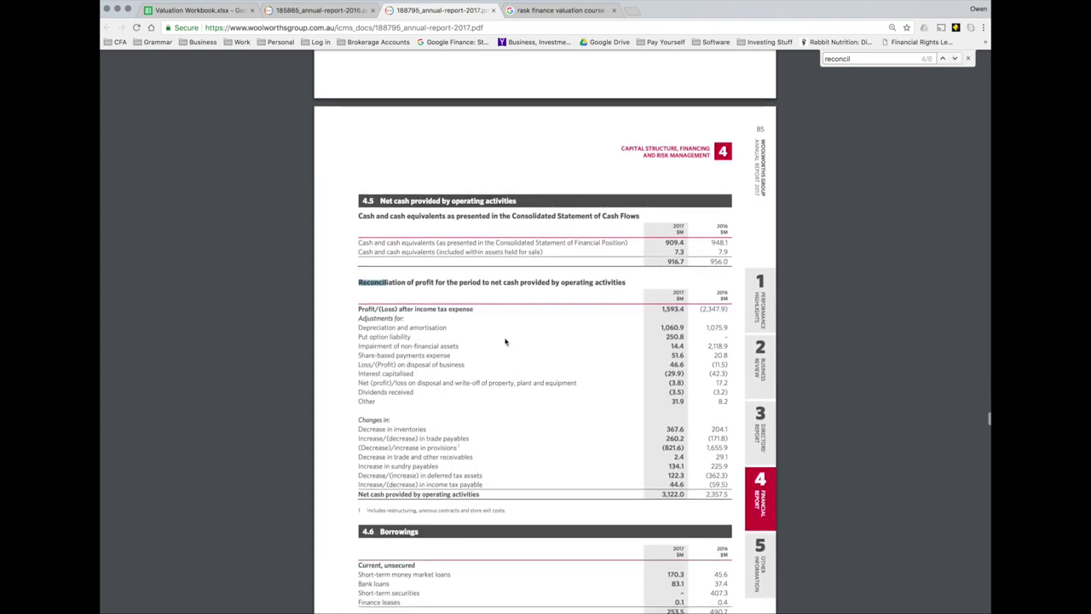
- Review the reconciliation's heading and its first adjustments, highlighting depreciation and amortisation and the put option liability
left_click_drag(407, 282, 529, 285)
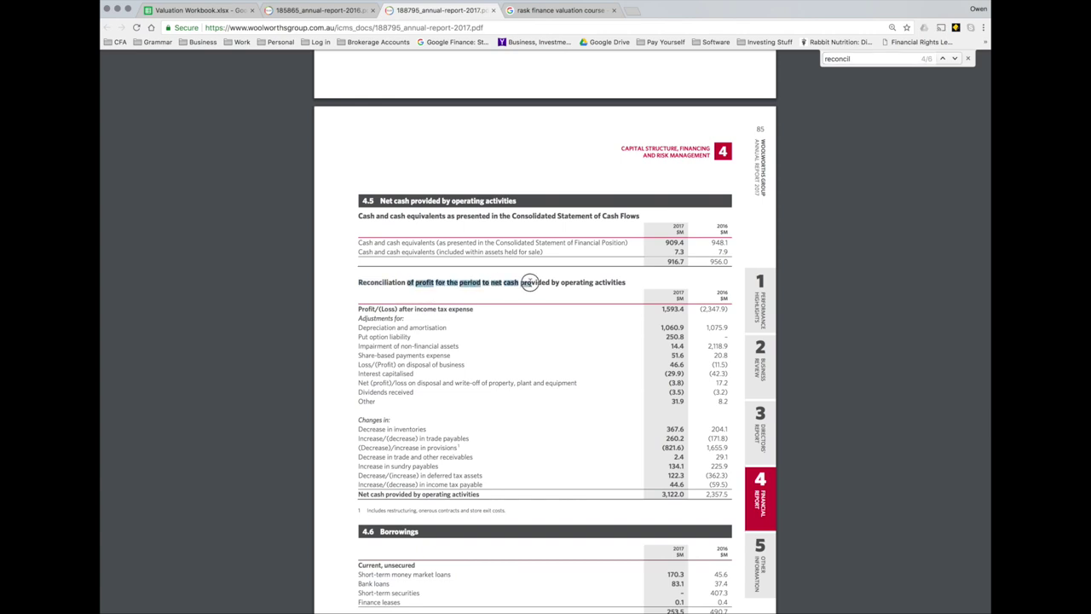
scroll(574, 376, "down", 1)
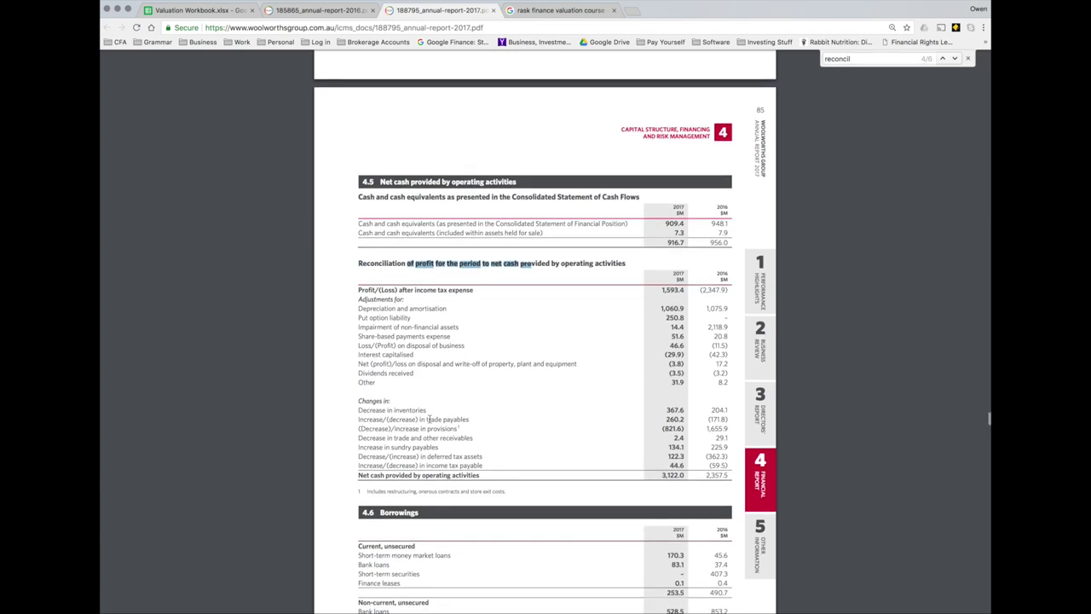
left_click_drag(364, 299, 409, 300)
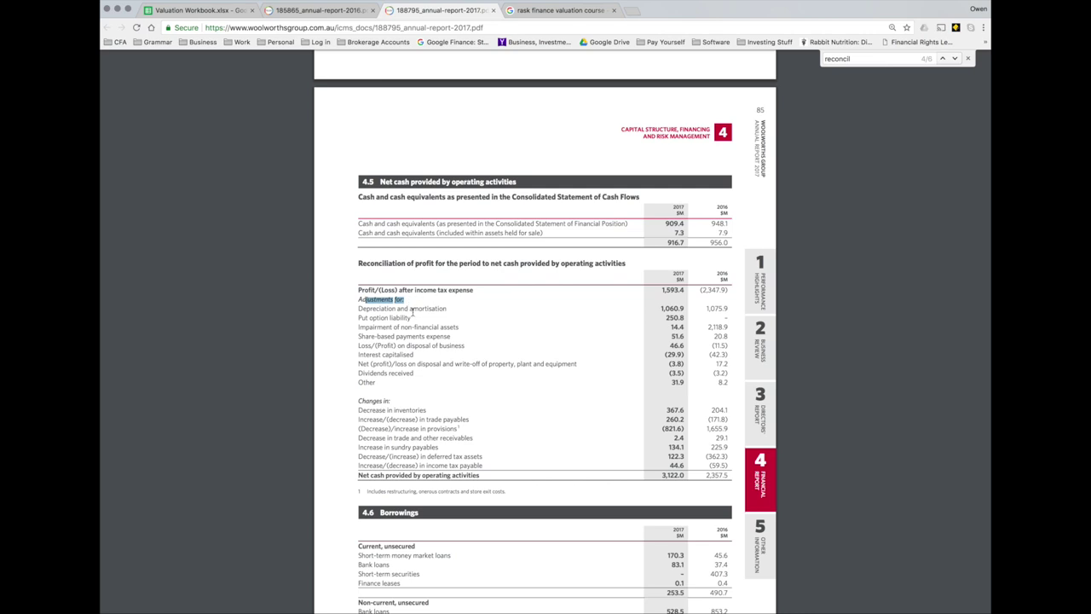
left_click_drag(367, 308, 726, 305)
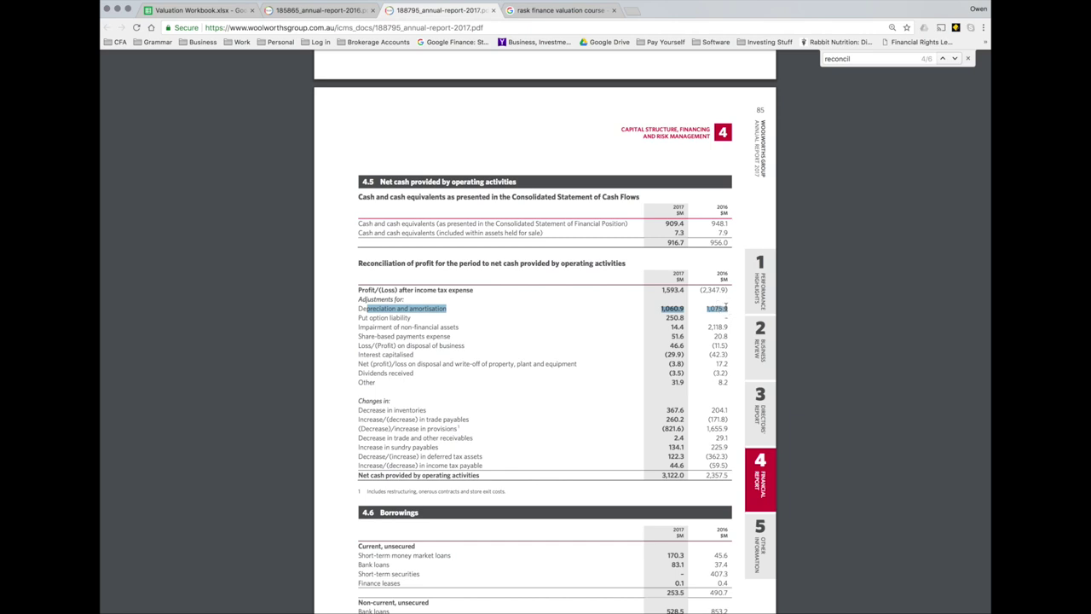
left_click_drag(358, 317, 668, 318)
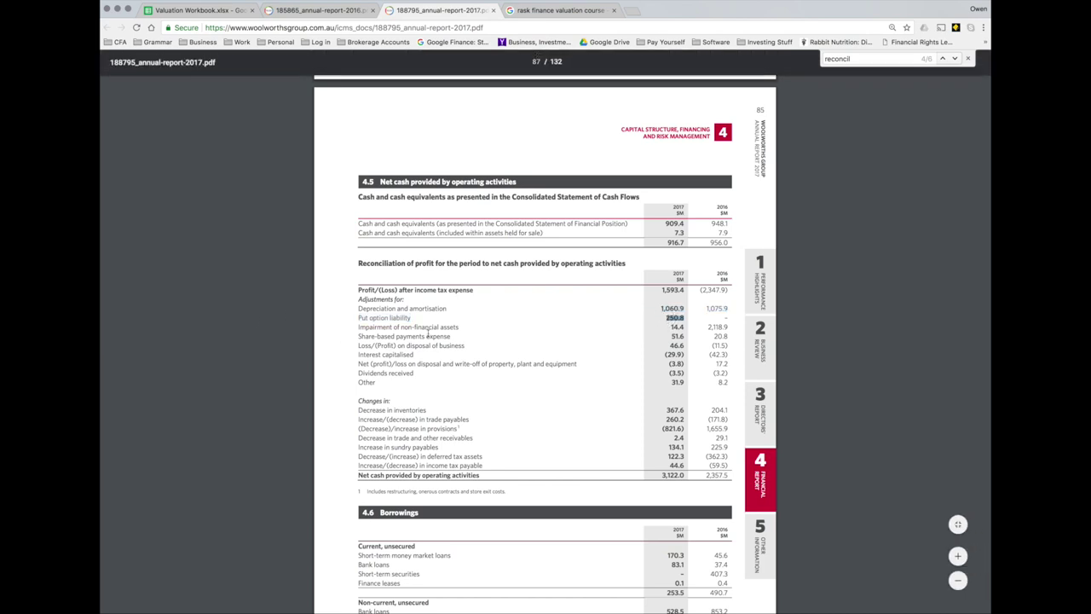
- Go through the remaining profit adjustments line by line, highlighting each from impairment of non-financial assets down to Other
left_click_drag(391, 328, 462, 327)
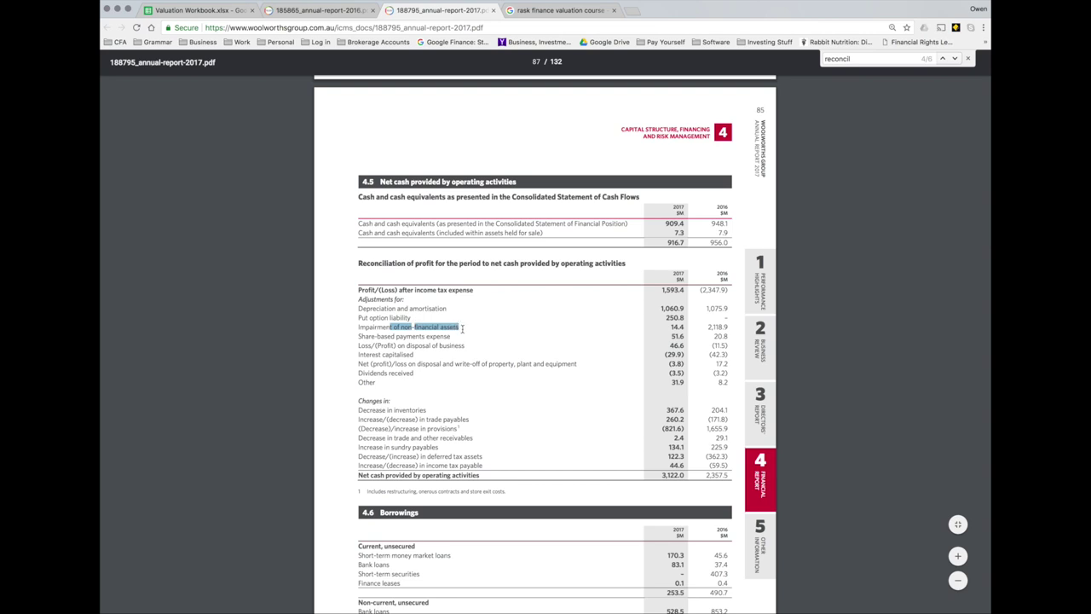
mouse_move(727, 327)
left_mouse_down()
mouse_move(359, 330)
mouse_move(726, 336)
left_mouse_up()
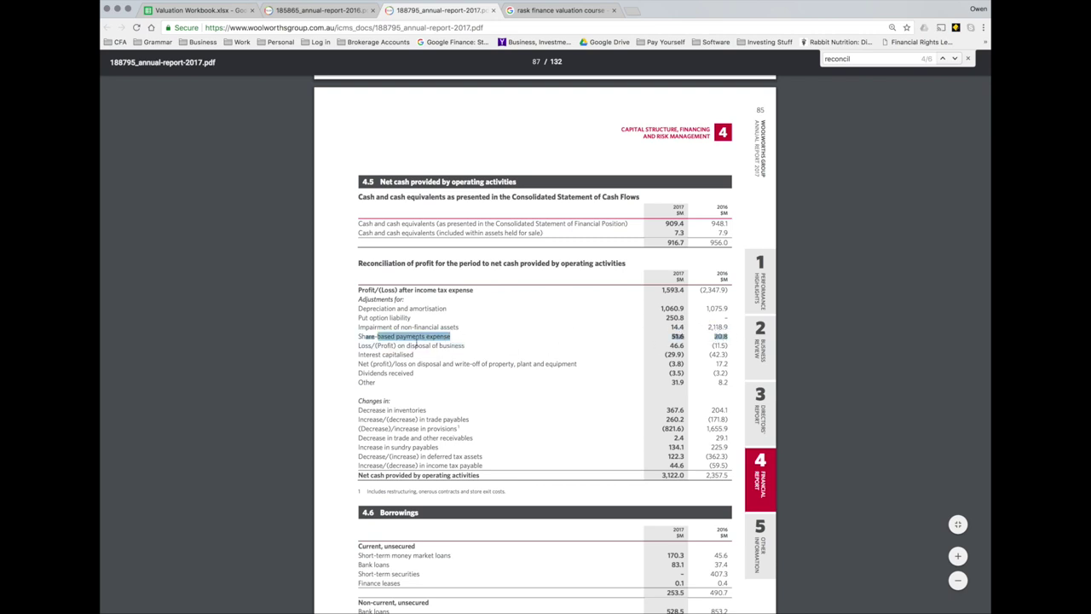
left_click_drag(398, 346, 733, 346)
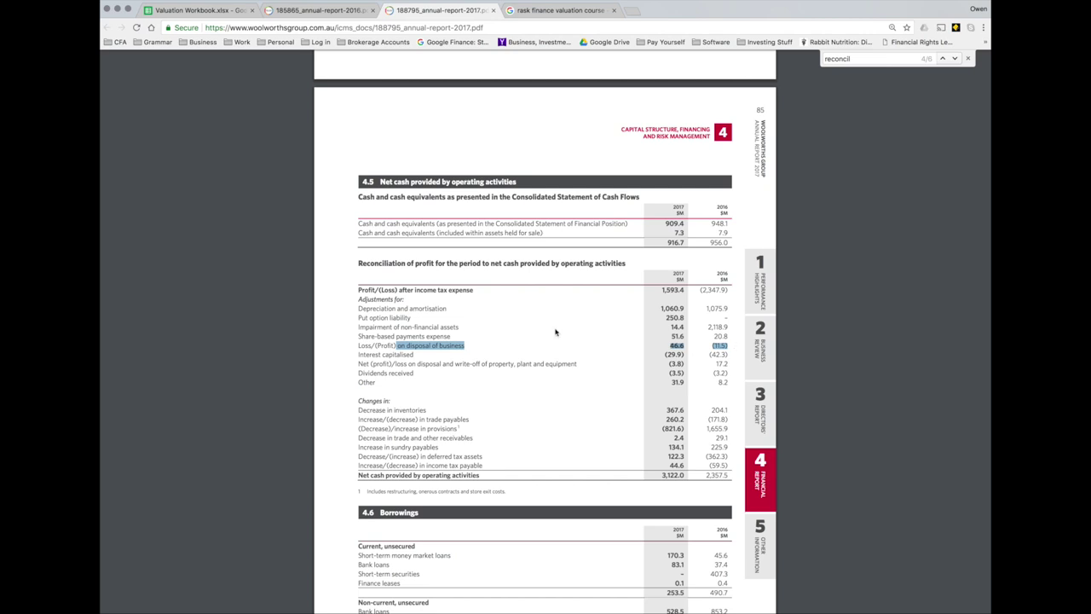
left_click_drag(386, 355, 729, 354)
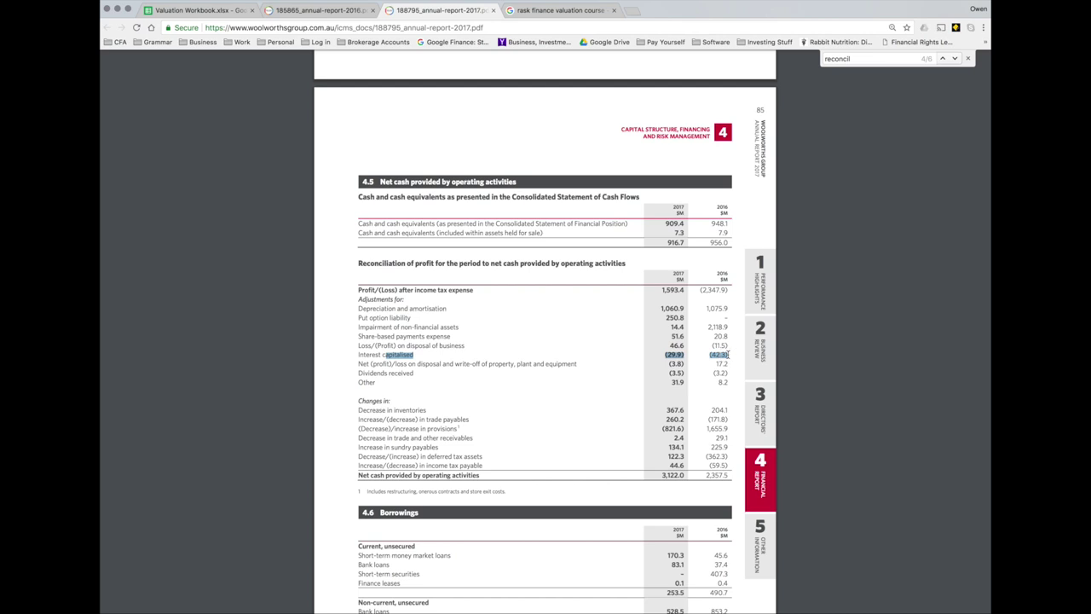
left_click_drag(373, 364, 735, 364)
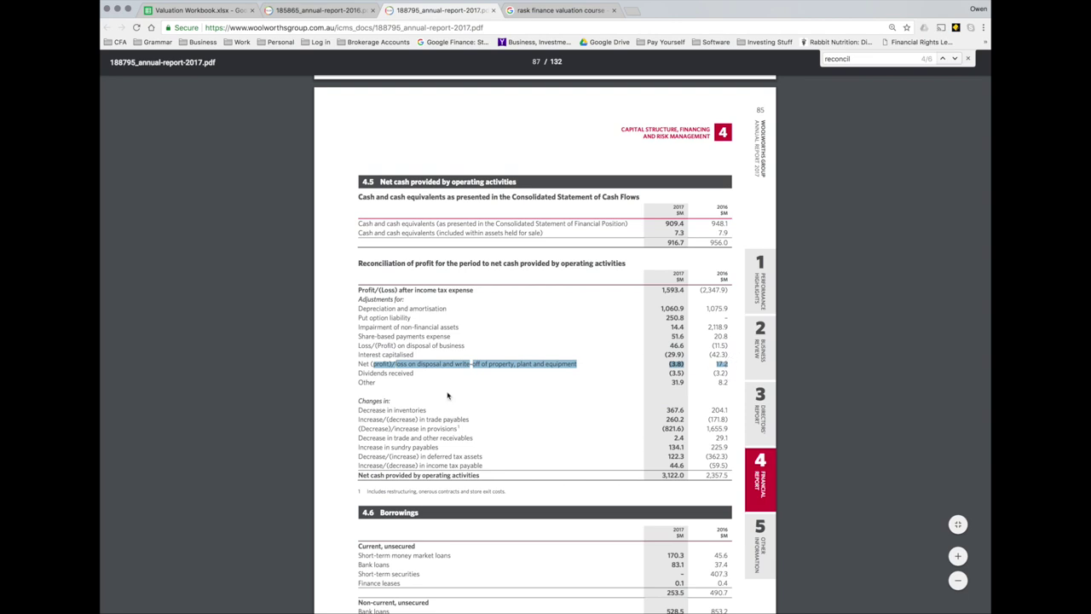
left_click_drag(385, 372, 734, 382)
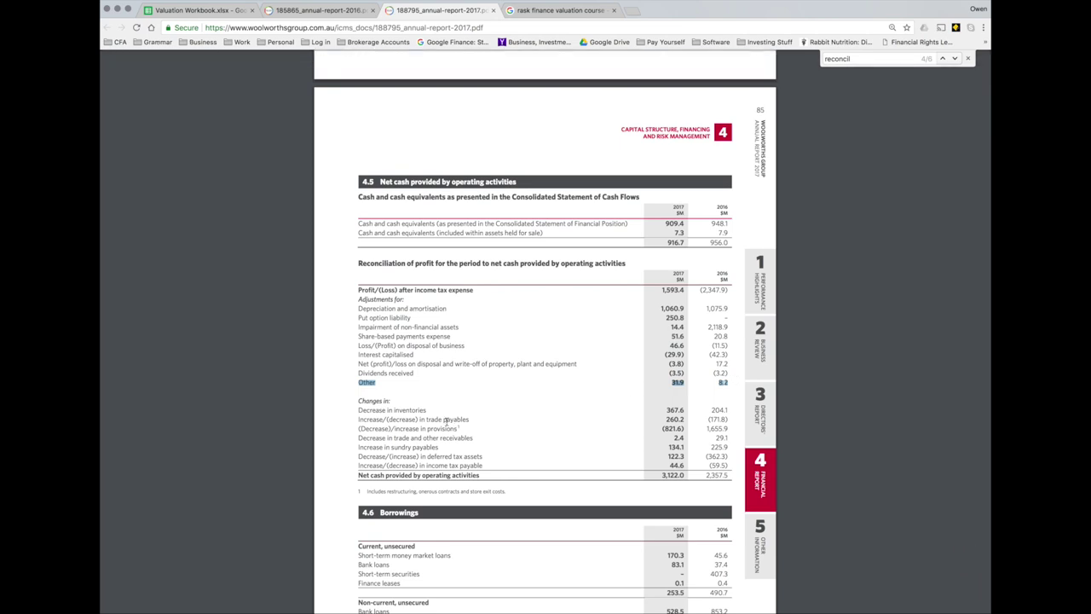
- Highlight the "Changes in" items of the reconciliation, from inventories to income tax payable, for both years
left_click_drag(382, 399, 724, 475)
left_click(429, 401)
left_click(708, 403)
left_click_drag(359, 407, 732, 468)
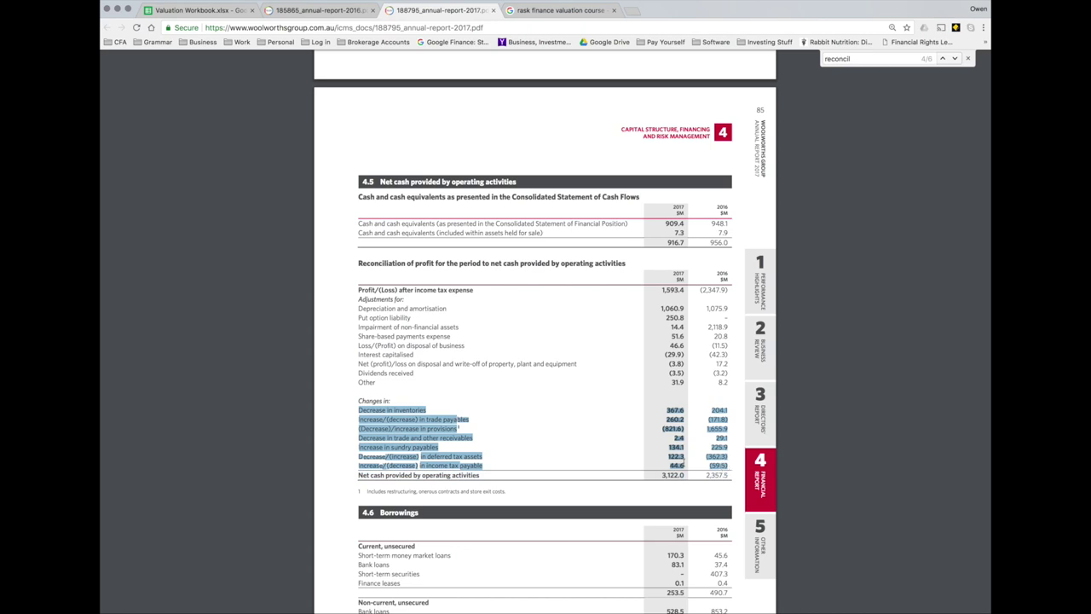
left_click(676, 456)
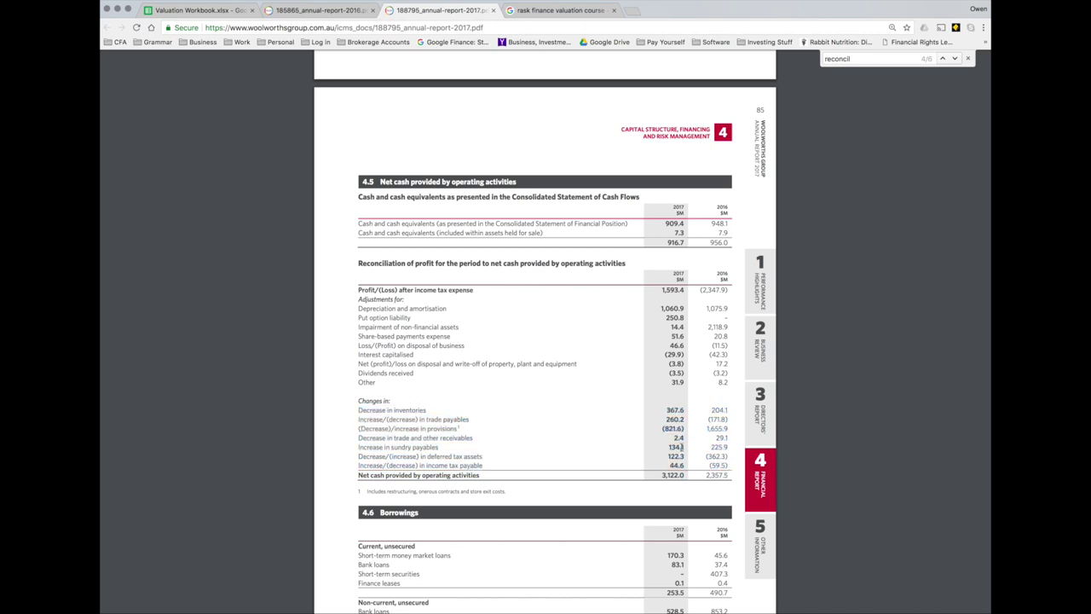
- Compare the 2017 working capital entries in the valuation workbook with the annual report, then return to the report
left_click(215, 10)
left_click_drag(474, 356, 482, 412)
left_click(416, 10)
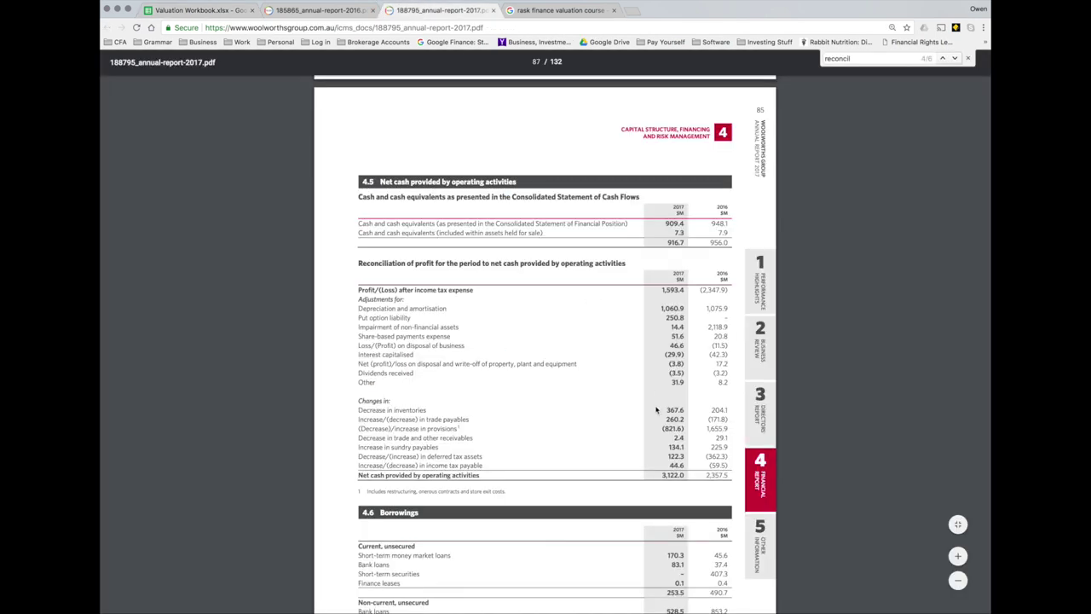
- Examine the provisions line of the reconciliation together with its footnote, highlighting both
left_click_drag(730, 429, 359, 429)
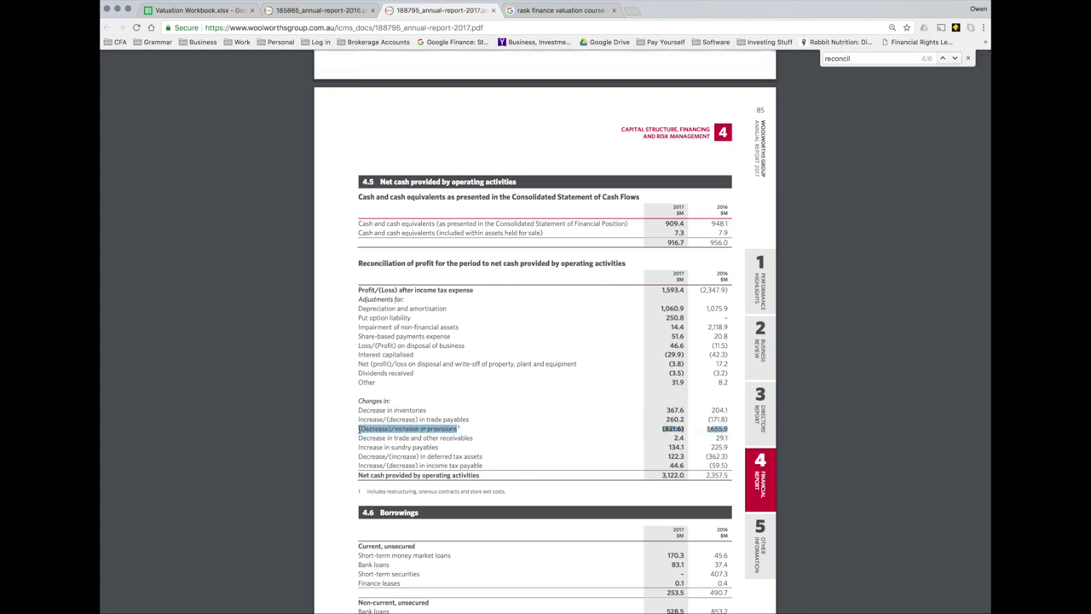
left_click_drag(368, 491, 517, 494)
left_click(535, 496)
left_click_drag(729, 428, 360, 426)
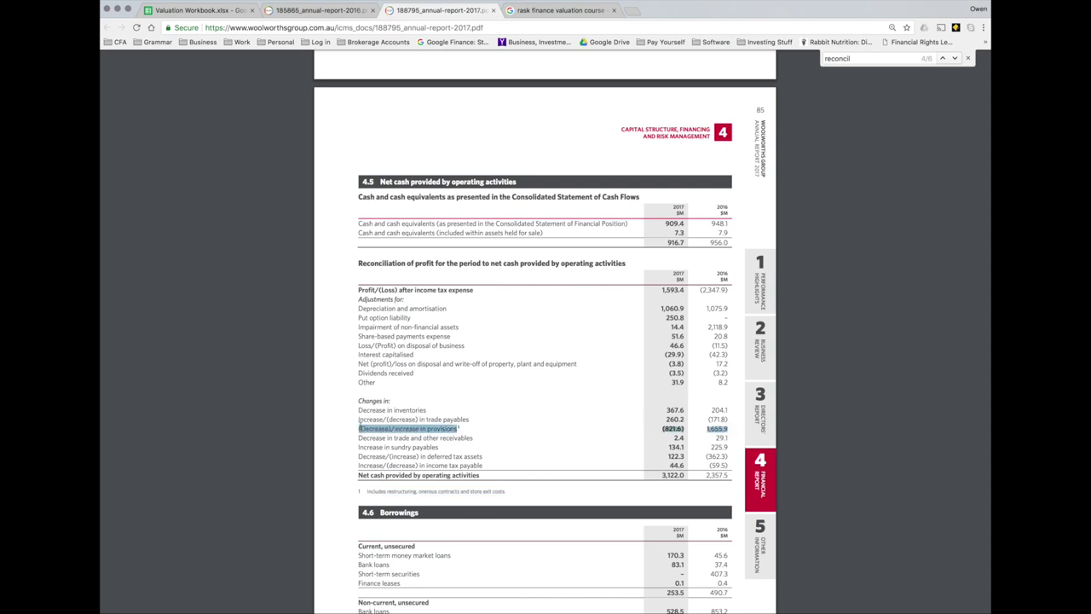
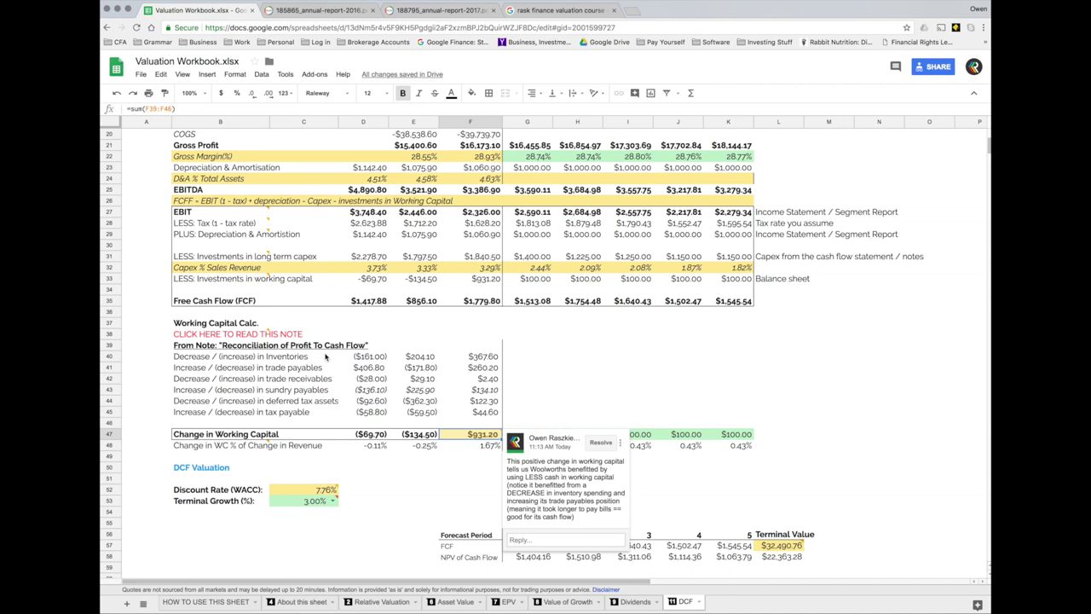
- In the valuation workbook, review the 2017 inventories change and read the comment on the 2017 Change in Working Capital
left_click(478, 358)
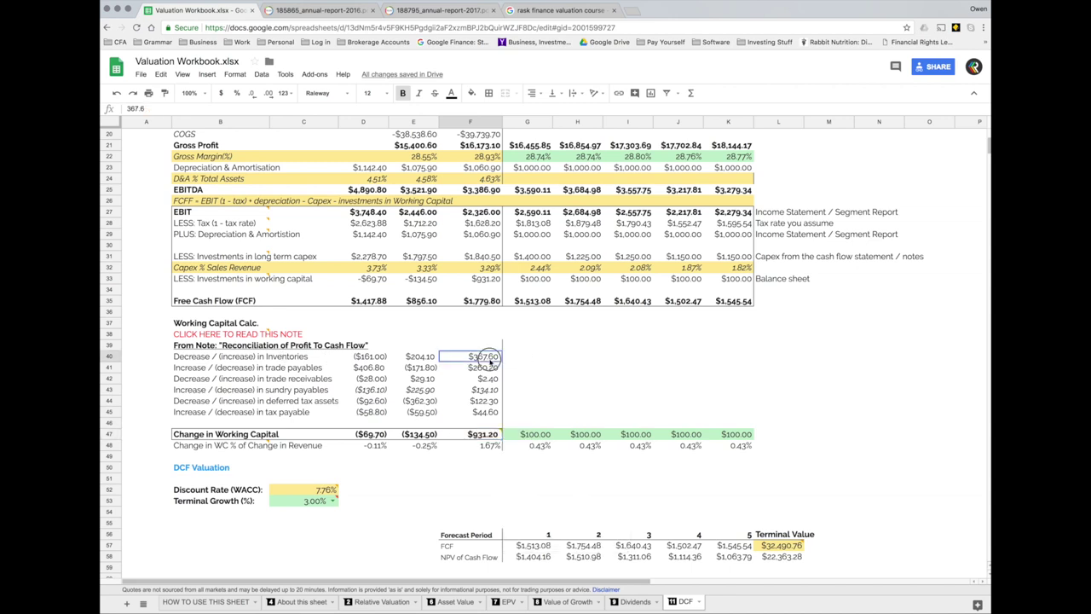
left_click(181, 359)
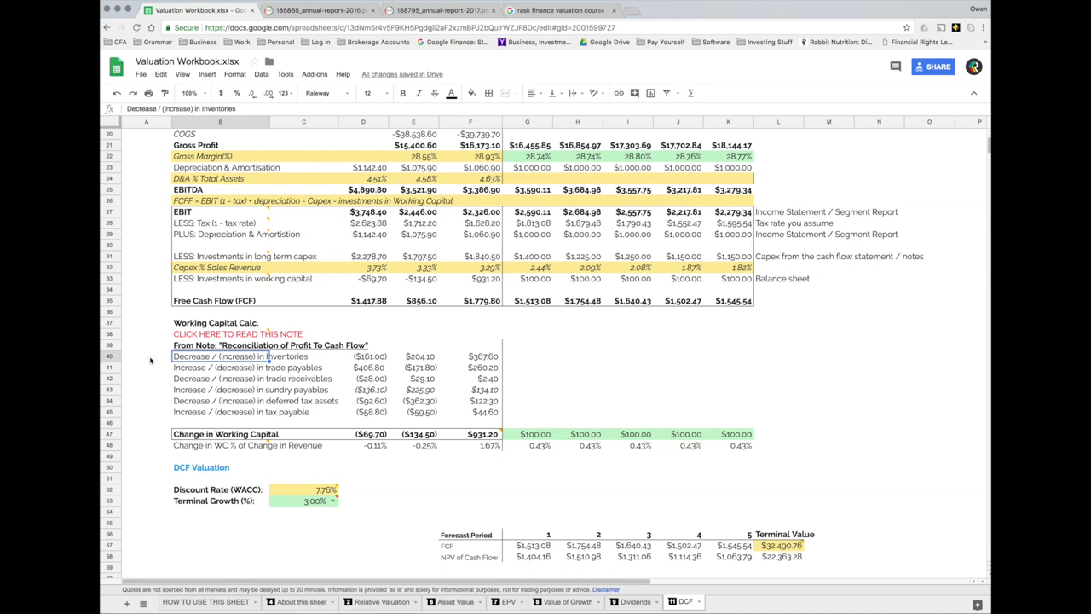
left_click(473, 357)
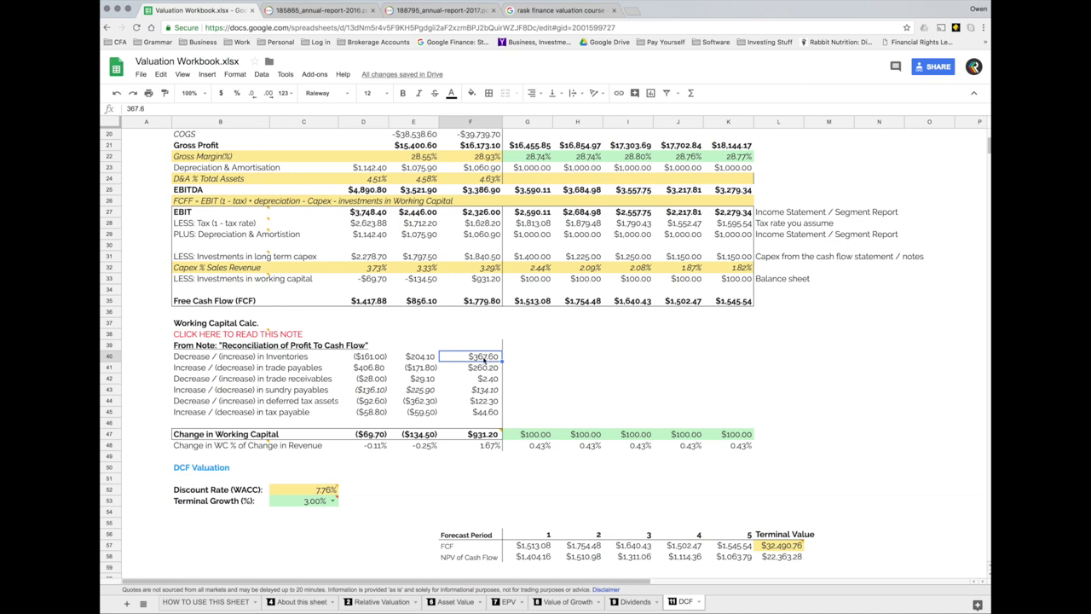
left_click(482, 437)
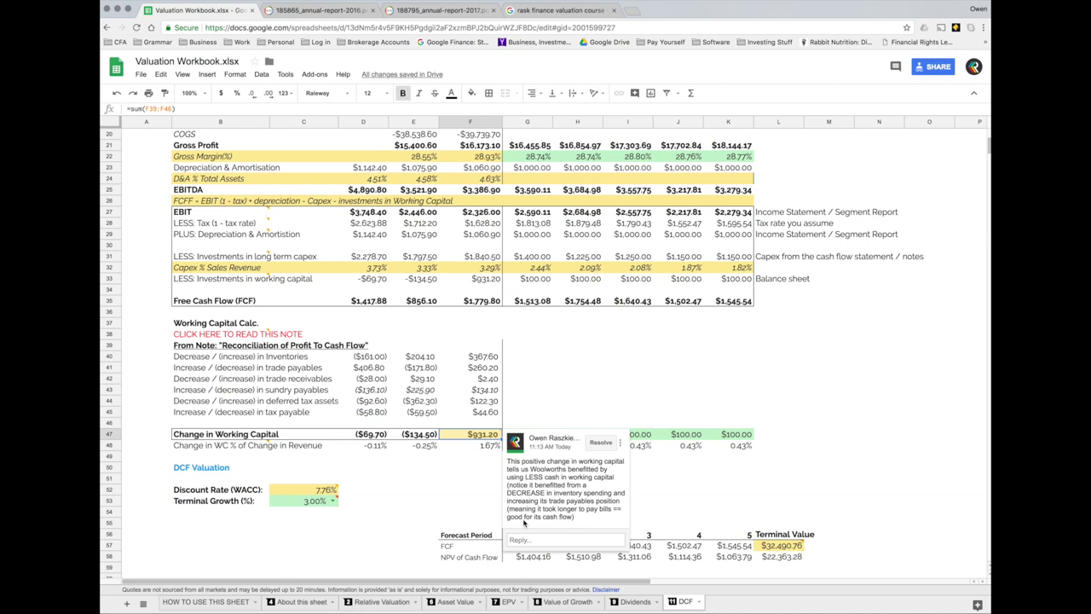
- Examine the 2017 change in trade payables in the working capital calculation
left_click(482, 370)
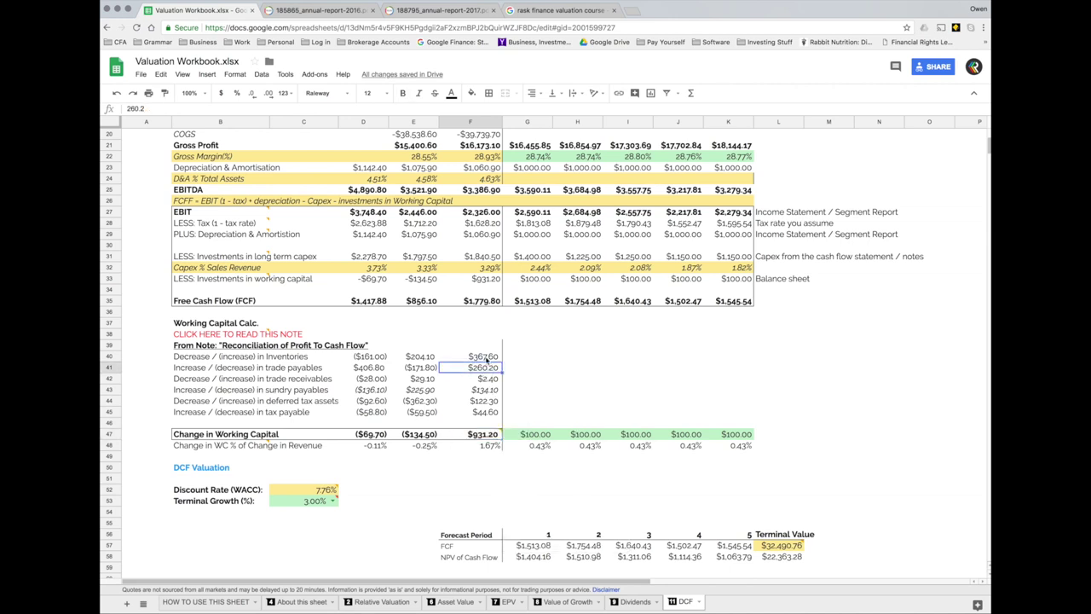
left_click(438, 370)
left_click(469, 370)
- Reread the comment on the 2017 Change in Working Capital and inspect the 2016 total beside it
scroll(469, 370, "up", 1)
left_click(483, 457)
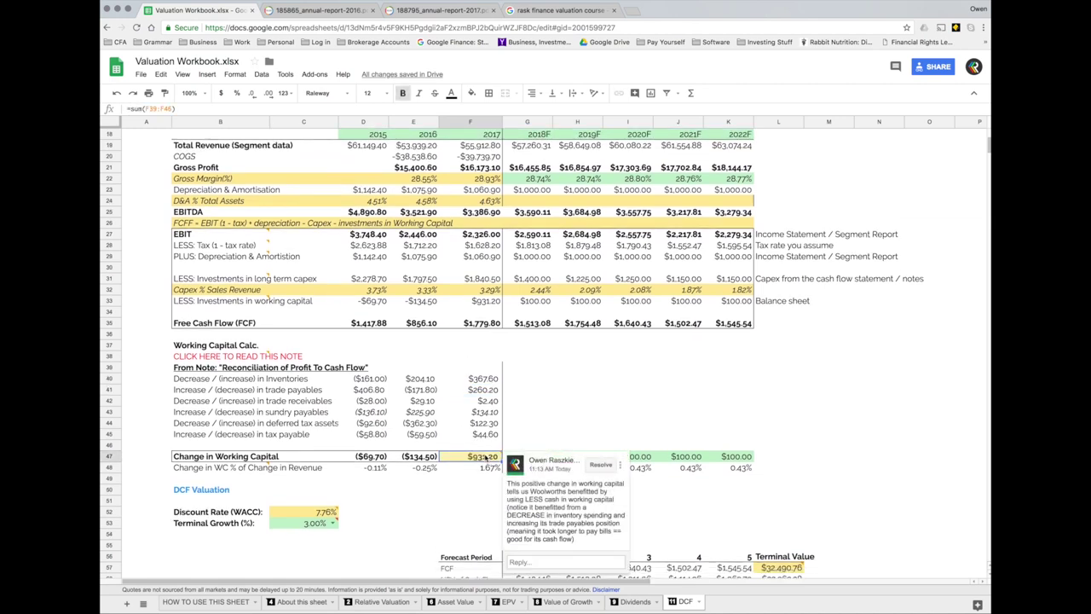
left_click(425, 458)
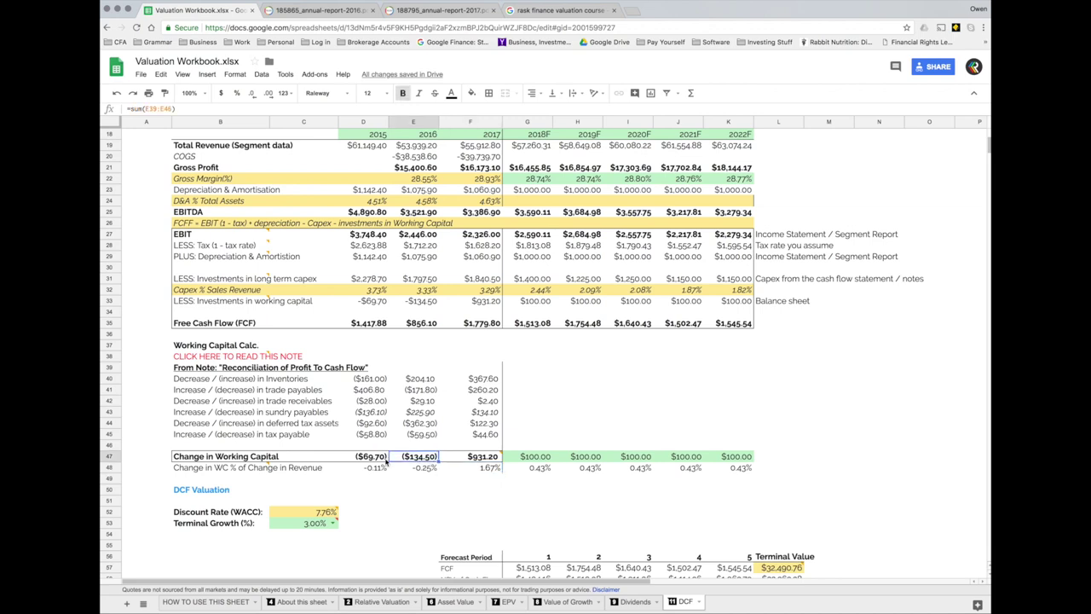
- Compare the 2015, 2016 and 2017 totals in the Change in Working Capital row
left_click(382, 457)
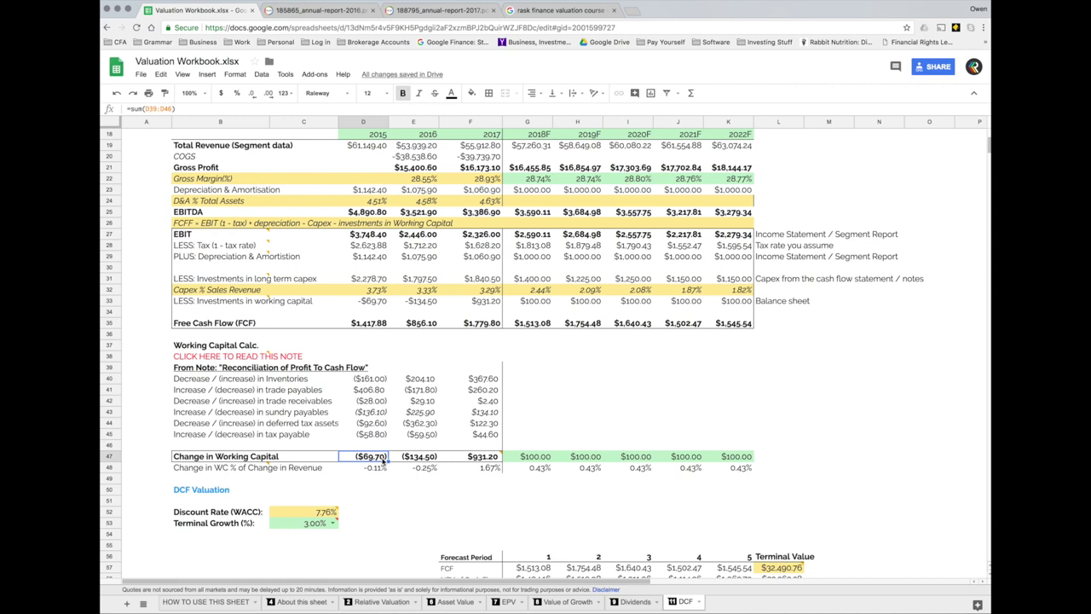
left_click(408, 458)
left_click(465, 457)
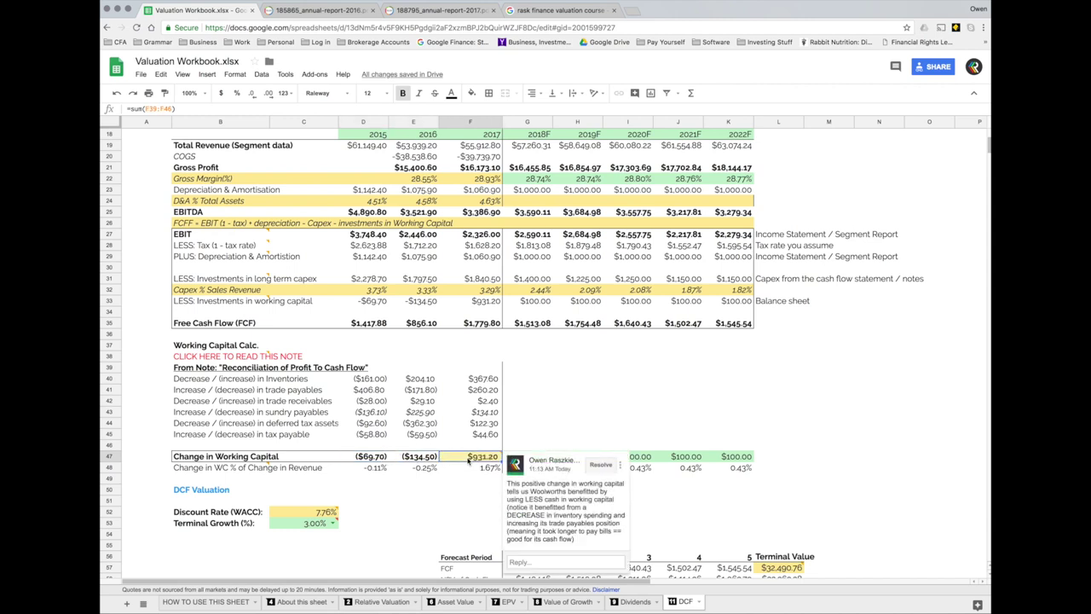
- Review the 2018F to 2022F Change in Working Capital forecasts alongside the 2017 inventories change
left_click_drag(529, 458, 742, 459)
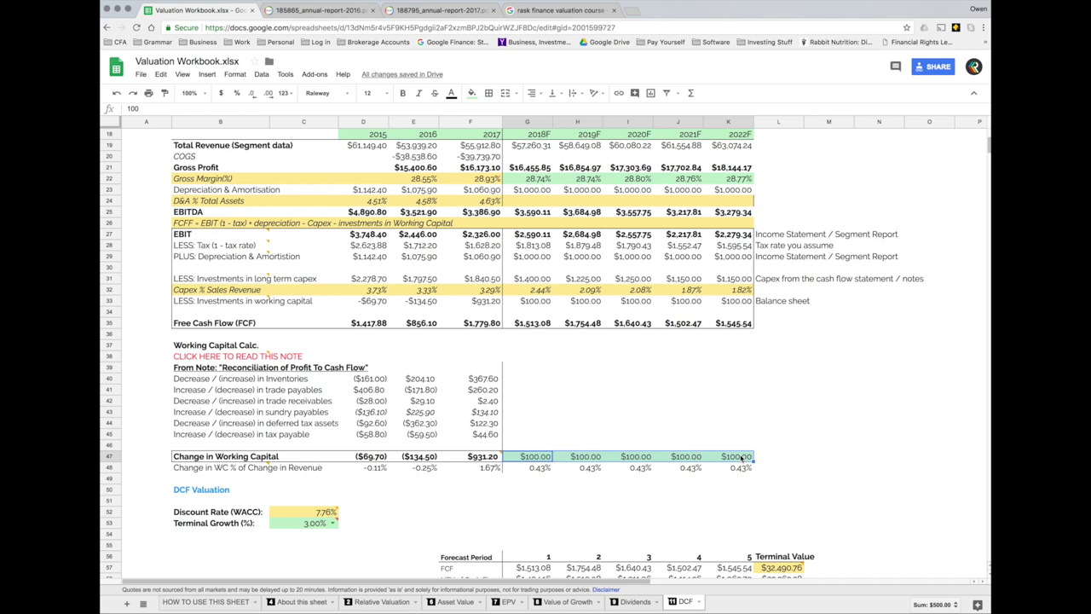
left_click(480, 382)
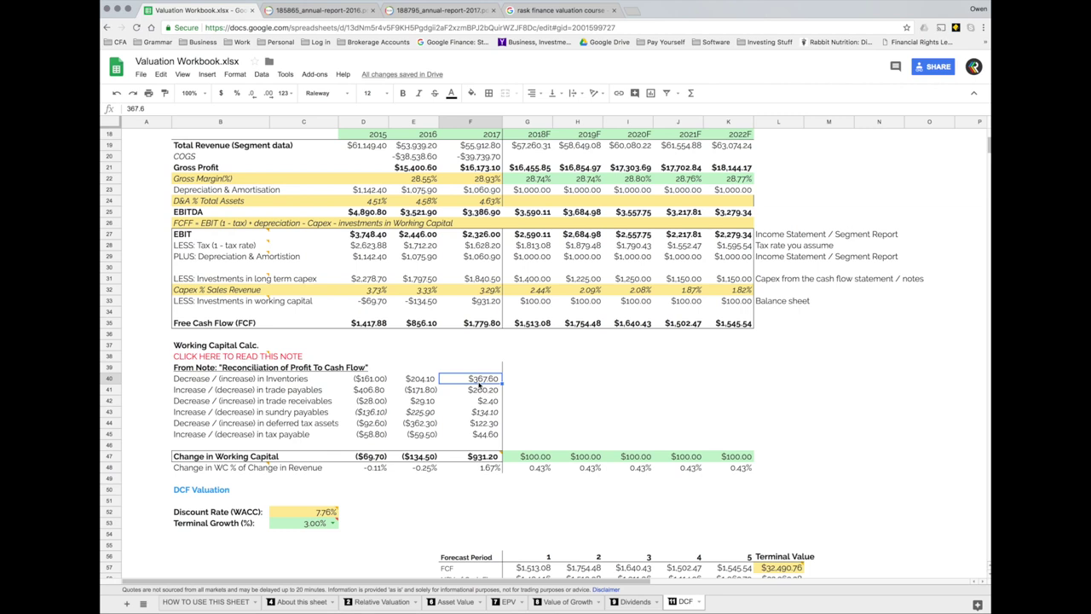
left_click(541, 457)
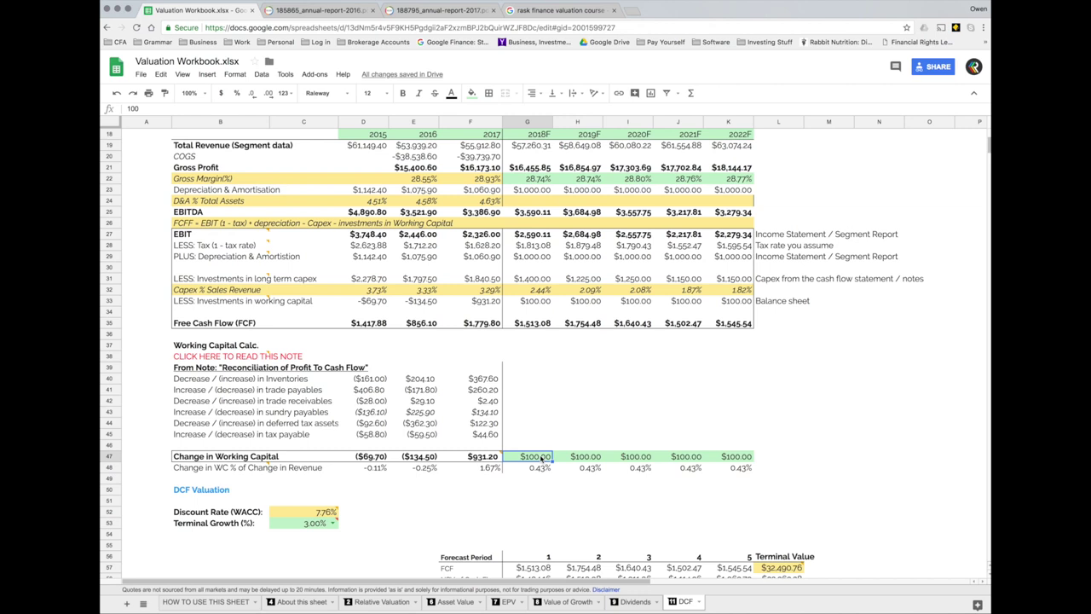
left_click(731, 457, "shift")
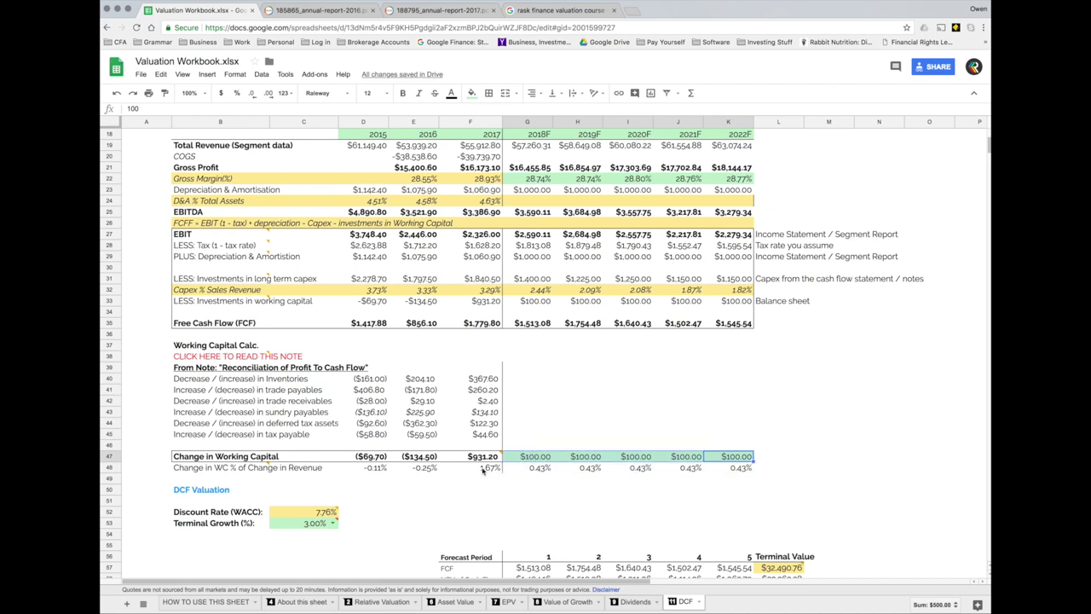
- Highlight the 2015 to 2017 Change in Working Capital totals and inspect the 2015 percentage-of-revenue formula below them
left_click(415, 462)
mouse_move(484, 459)
left_click_drag(371, 458, 491, 452)
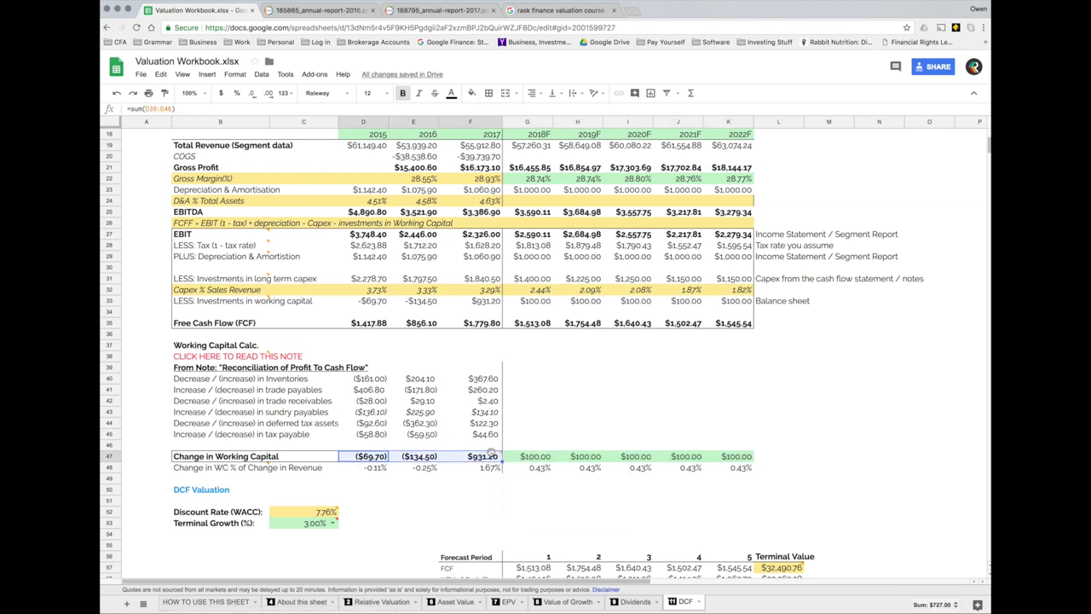
left_click(397, 148)
left_click(369, 474)
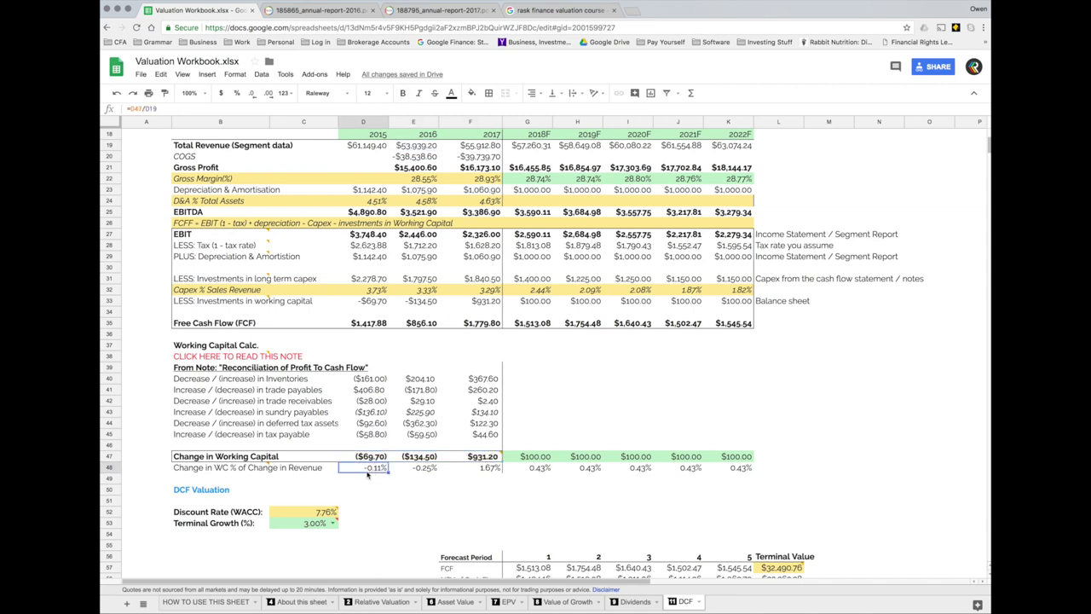
left_click(389, 482)
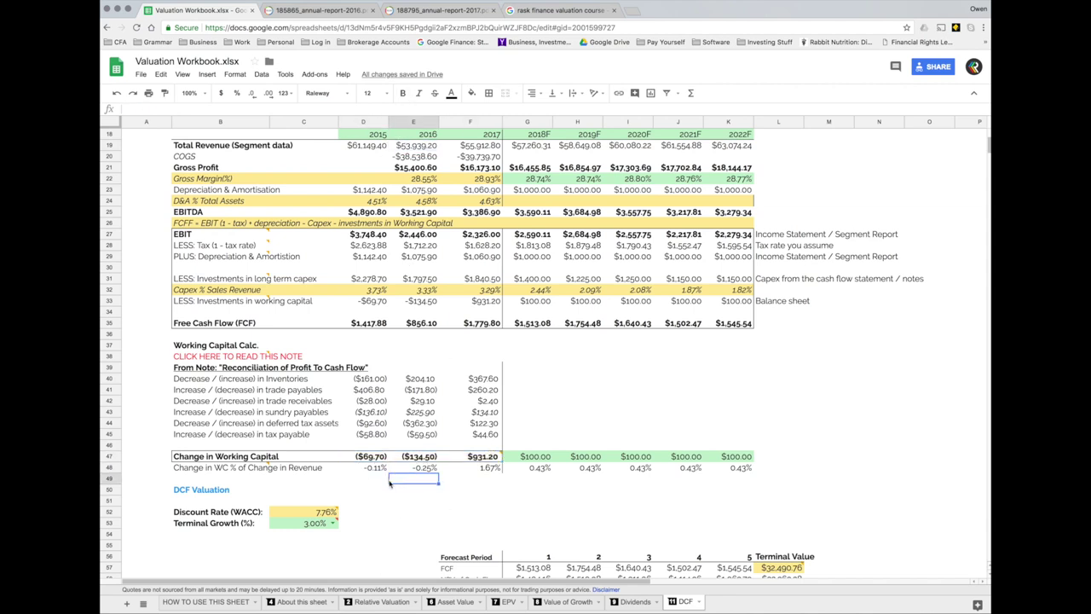
- Compare the 2015 to 2017 values of Change in WC % of Change in Revenue with the 2018F to 2022F averages
mouse_move(256, 476)
left_click(455, 487)
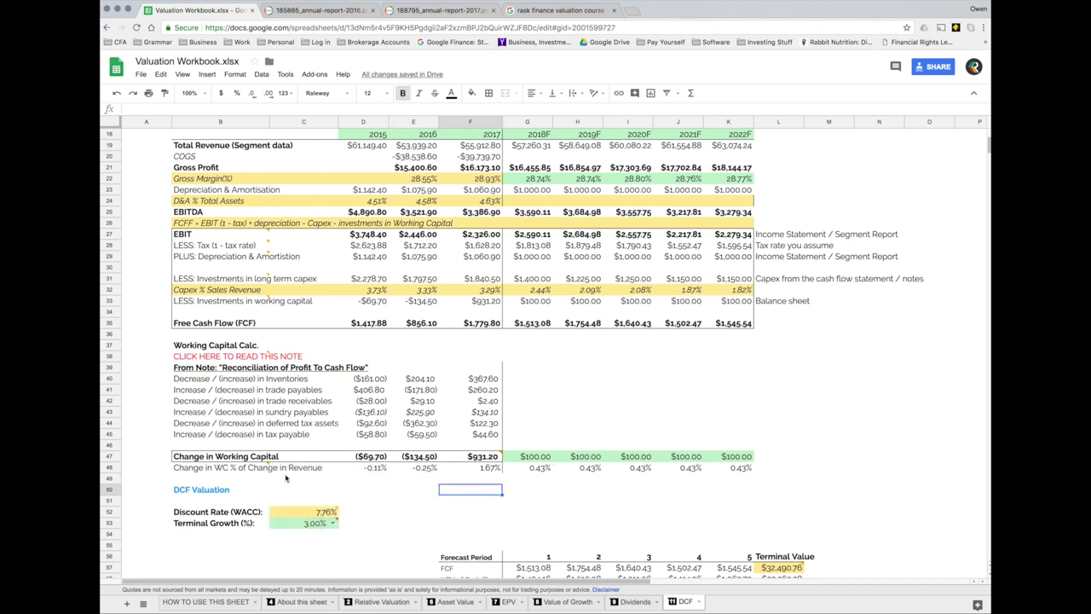
left_click_drag(347, 468, 478, 468)
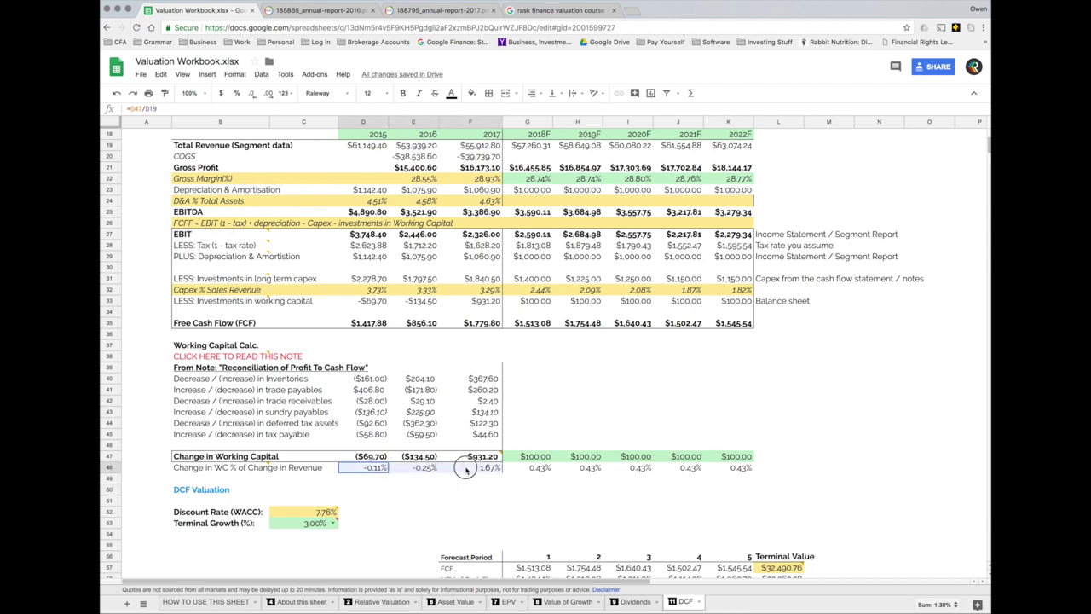
left_click(537, 475)
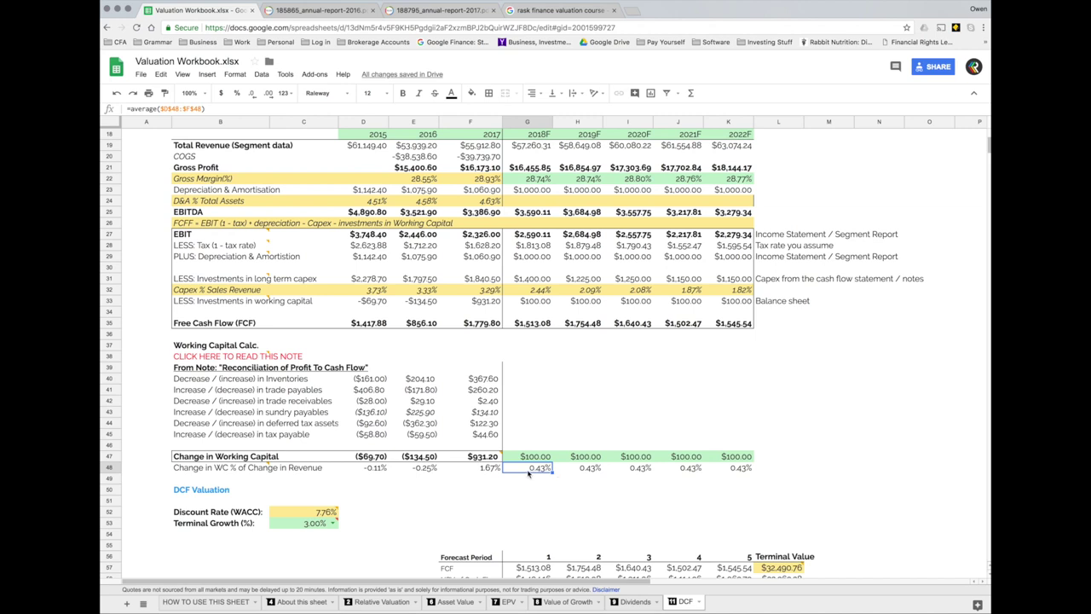
left_click_drag(553, 471, 742, 469)
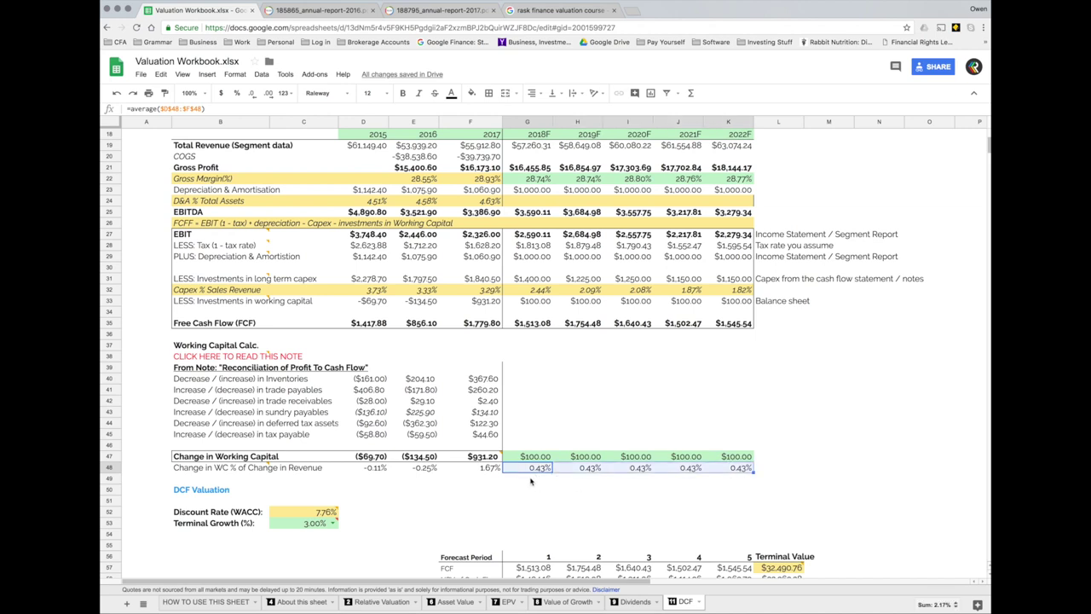
left_click(516, 497)
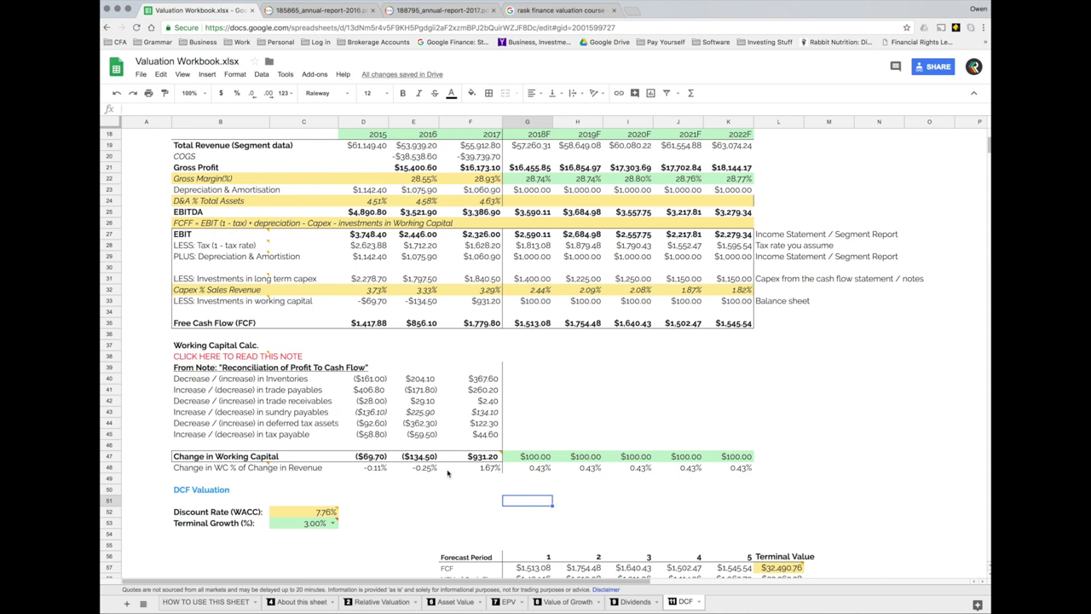
- Read the comment on the Change in WC % of Change in Revenue label and highlight the 2018F to 2022F working capital forecasts
mouse_move(463, 461)
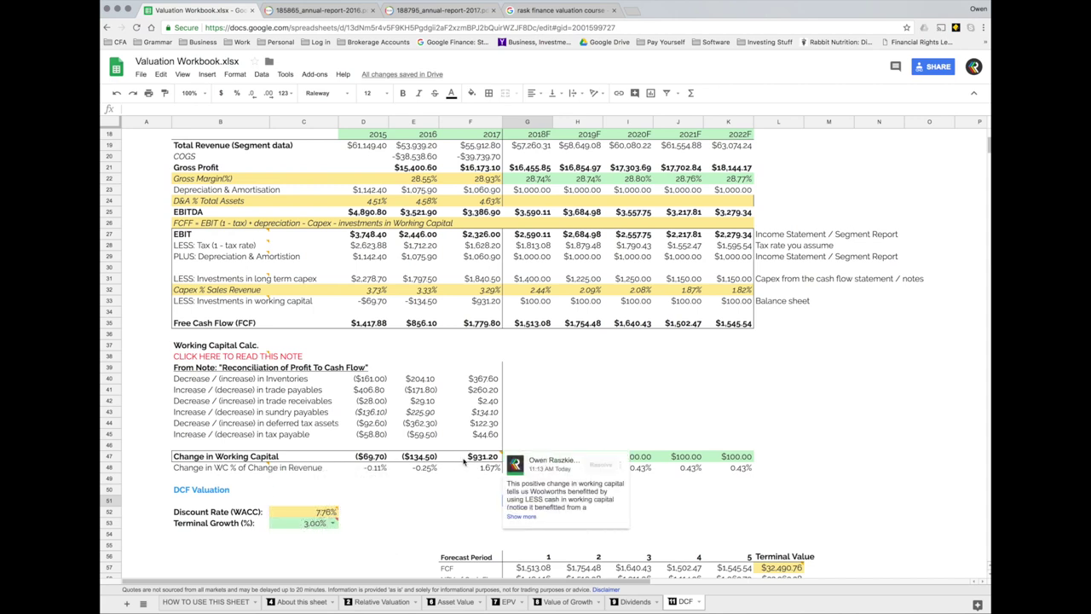
scroll(492, 244, "up", 1)
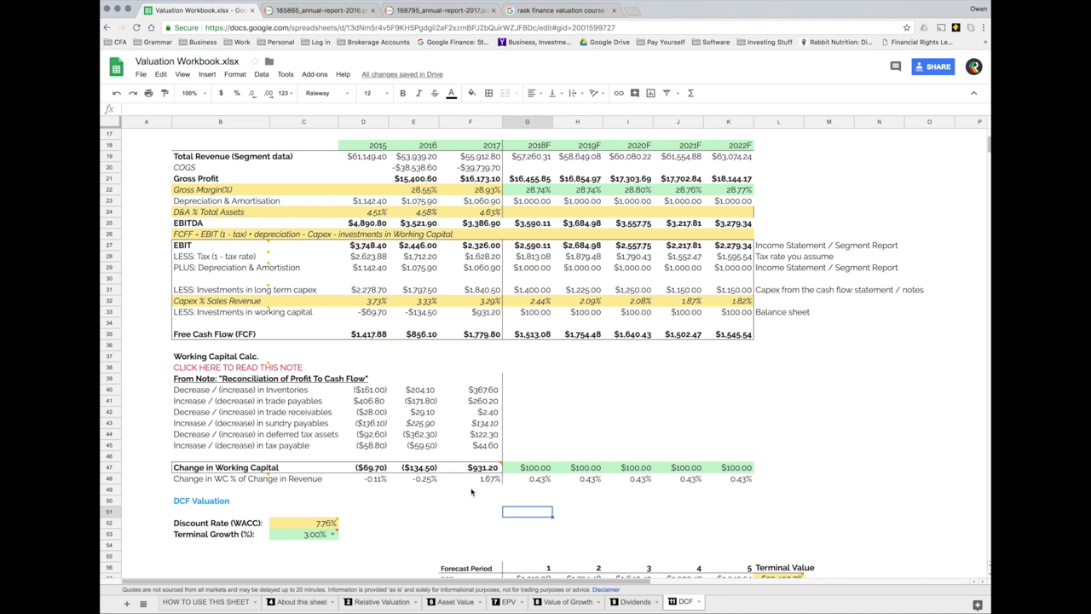
left_click(238, 479)
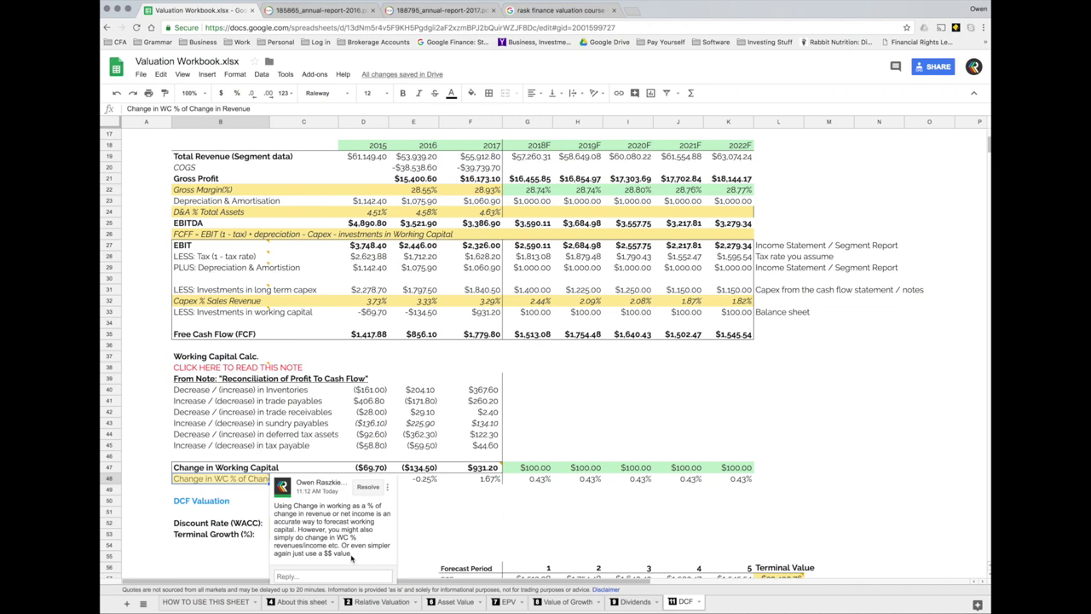
left_click_drag(535, 468, 741, 469)
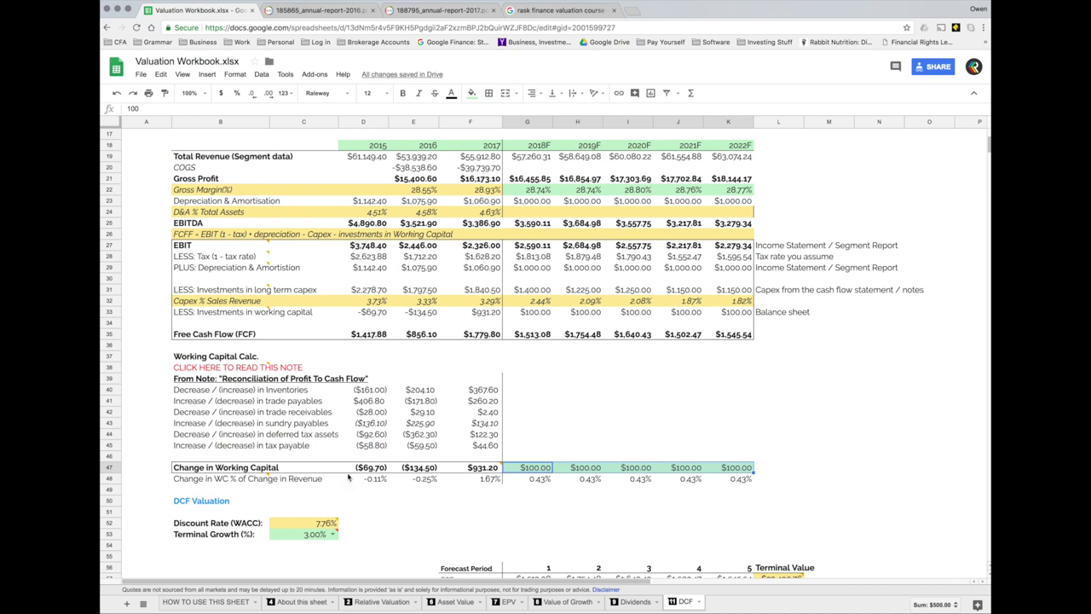
- Inspect which cells the 2015 Free Cash Flow formula references, leaving the formula unedited
scroll(332, 477, "down", 1)
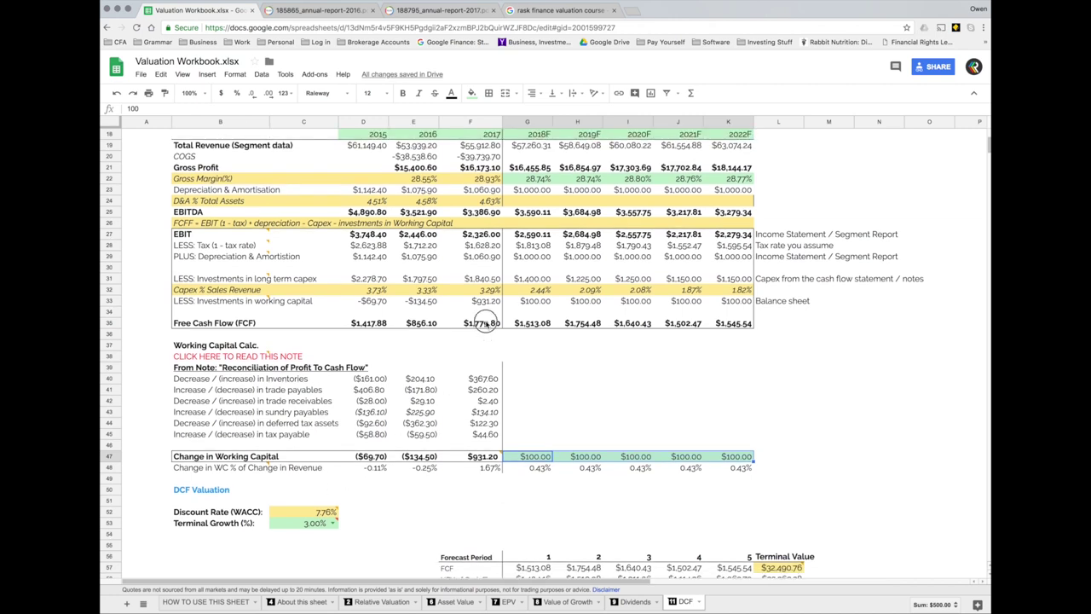
left_click(482, 323)
left_click(366, 323)
double_click(367, 323)
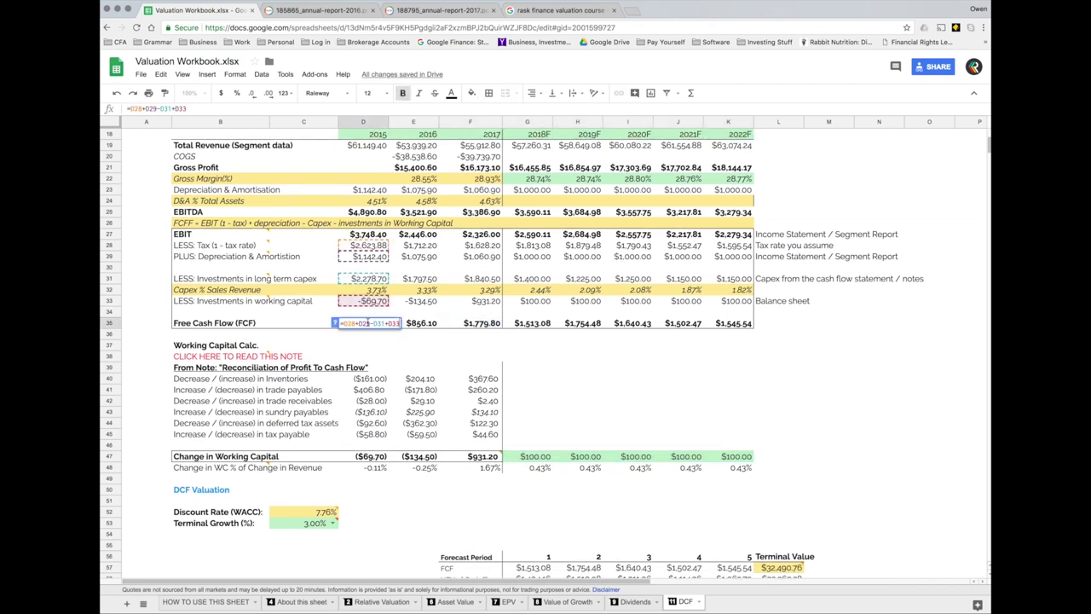
key("Escape")
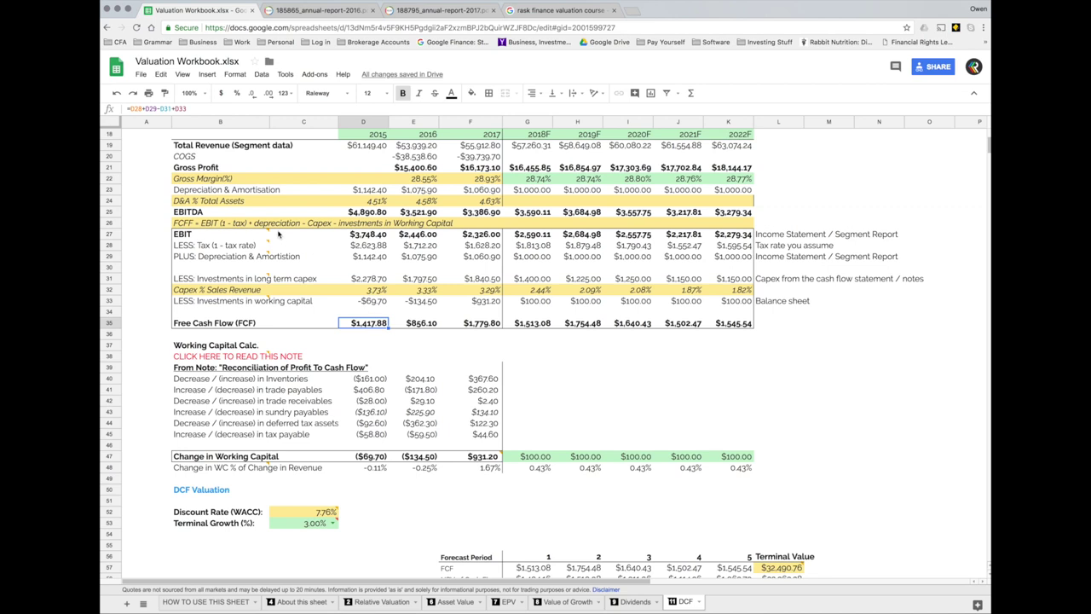
- Check the 2015 Free Cash Flow calculation against the written FCFF formula above the EBIT row
left_click(277, 225)
left_click(195, 225)
mouse_move(265, 256)
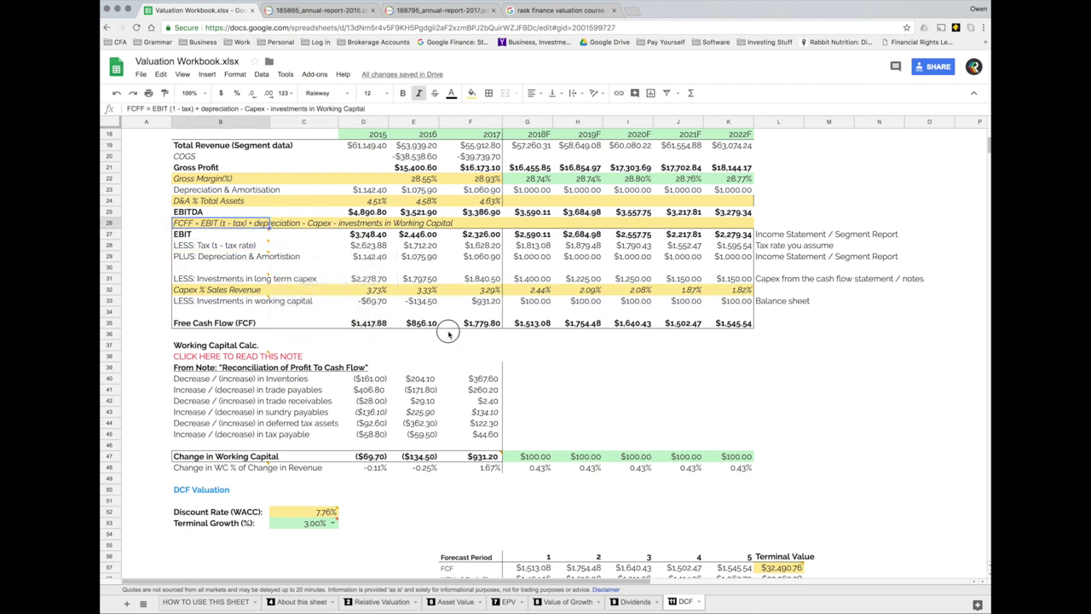
left_click(482, 323)
left_click(366, 323)
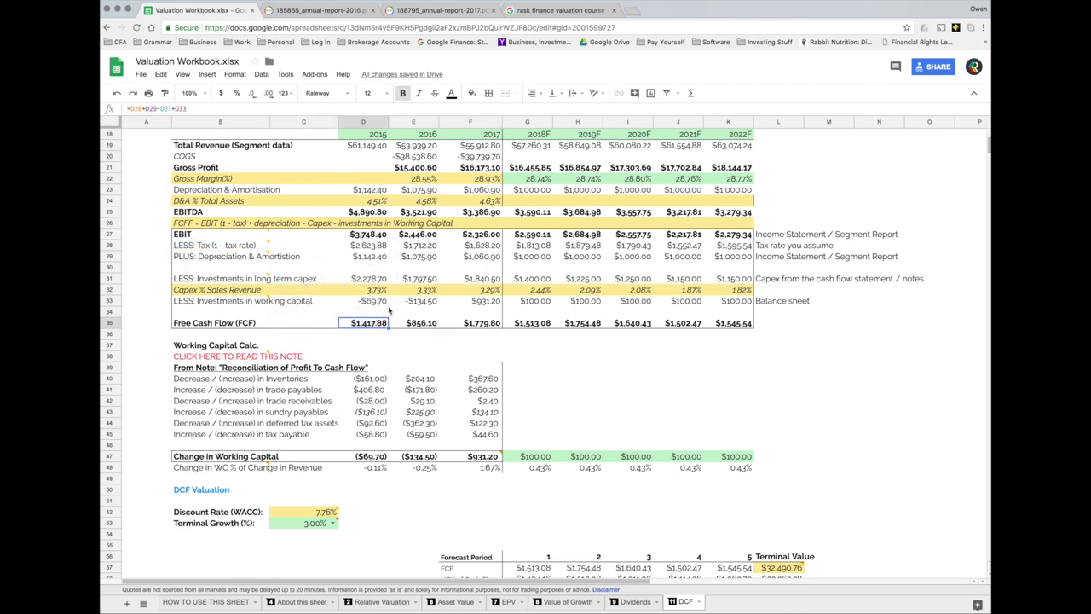
double_click(372, 324)
- Look over the 2018F to 2022F Free Cash Flow forecasts and inspect the 2018F Depreciation & Amortisation addition
left_click(522, 324)
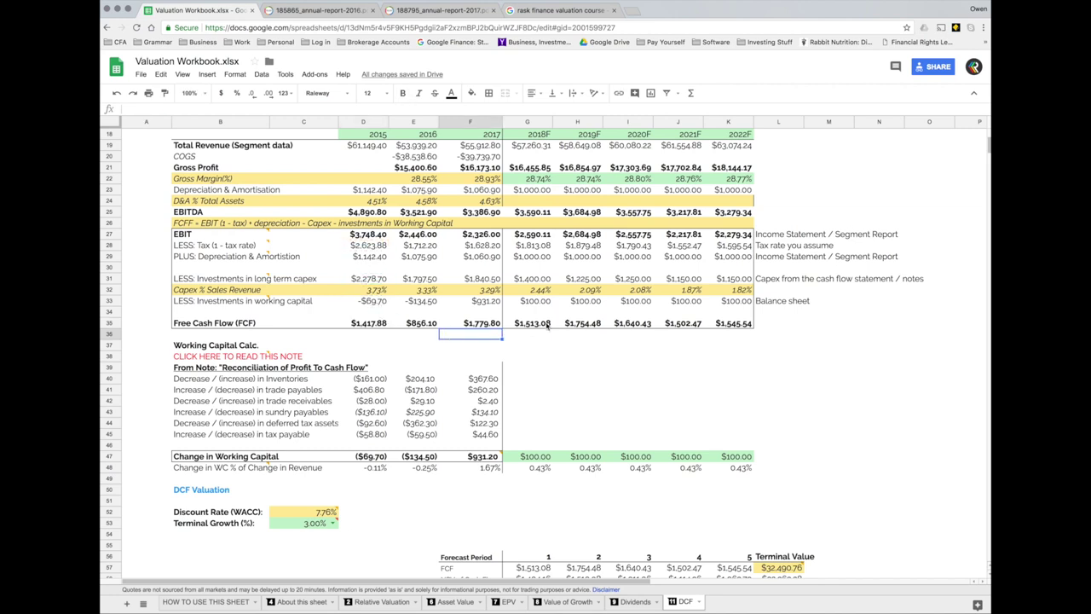
left_click(628, 356)
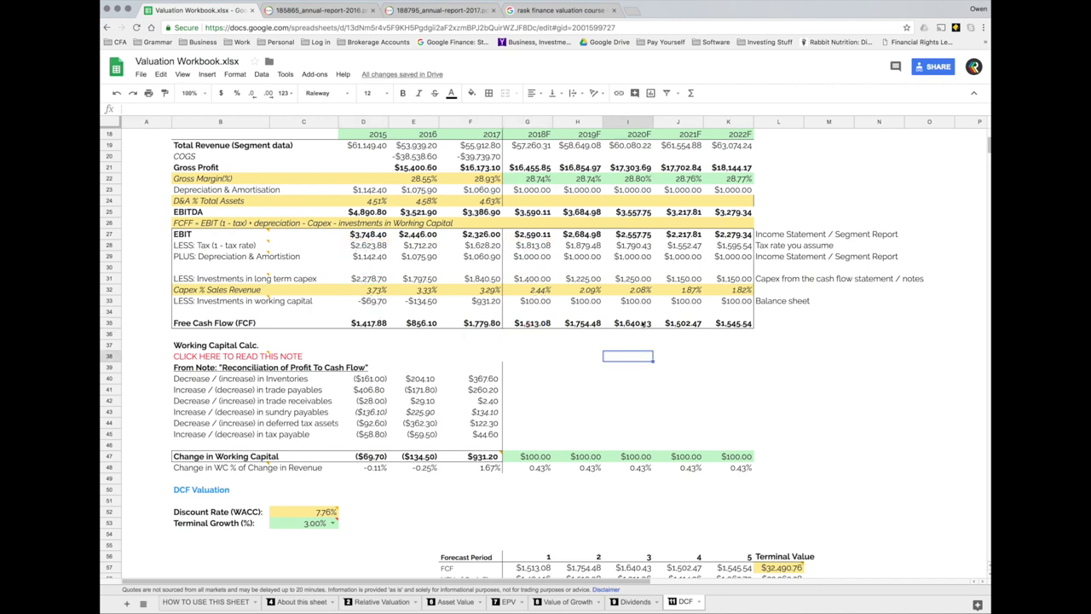
double_click(629, 323)
left_click(674, 334)
double_click(735, 328)
left_click(660, 381)
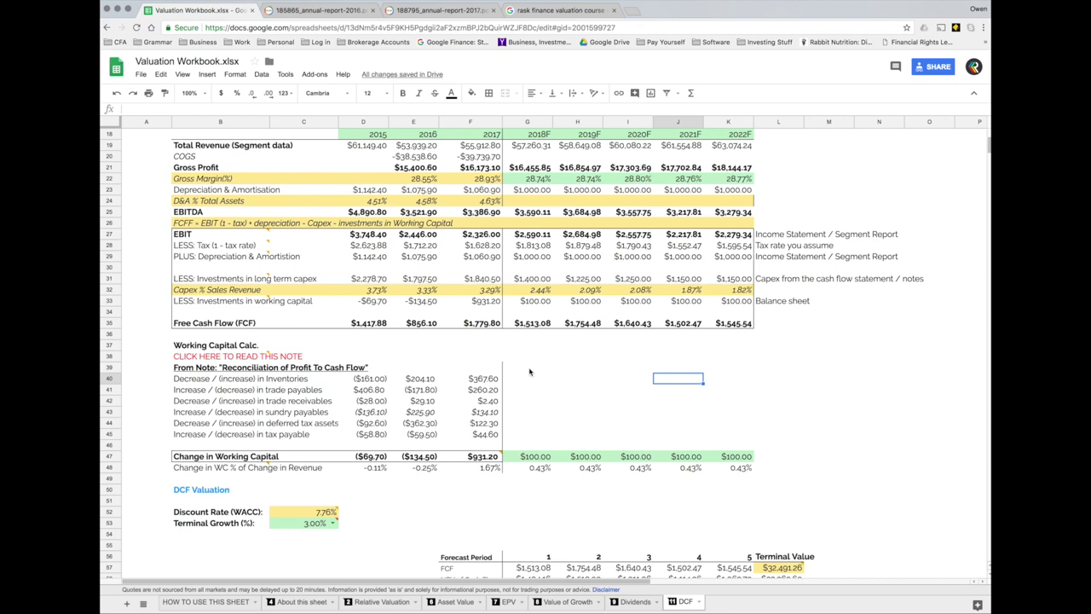
left_click(534, 258)
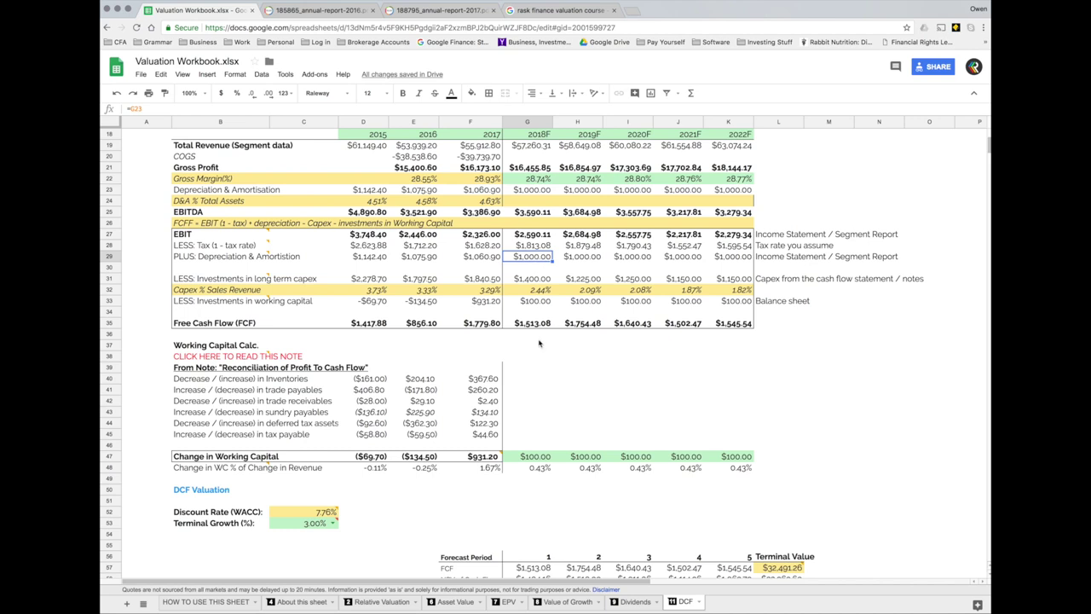
- Trace the Free Cash Flow row down to the FCF line of the DCF Valuation forecast table, highlighting both rows
scroll(499, 346, "down", 2)
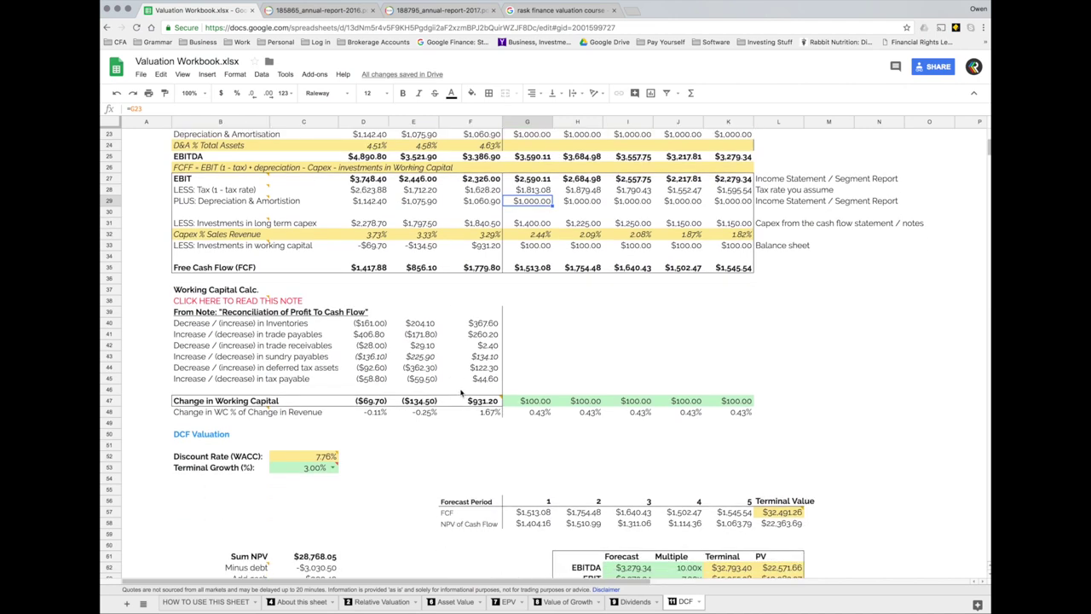
scroll(415, 406, "down", 3)
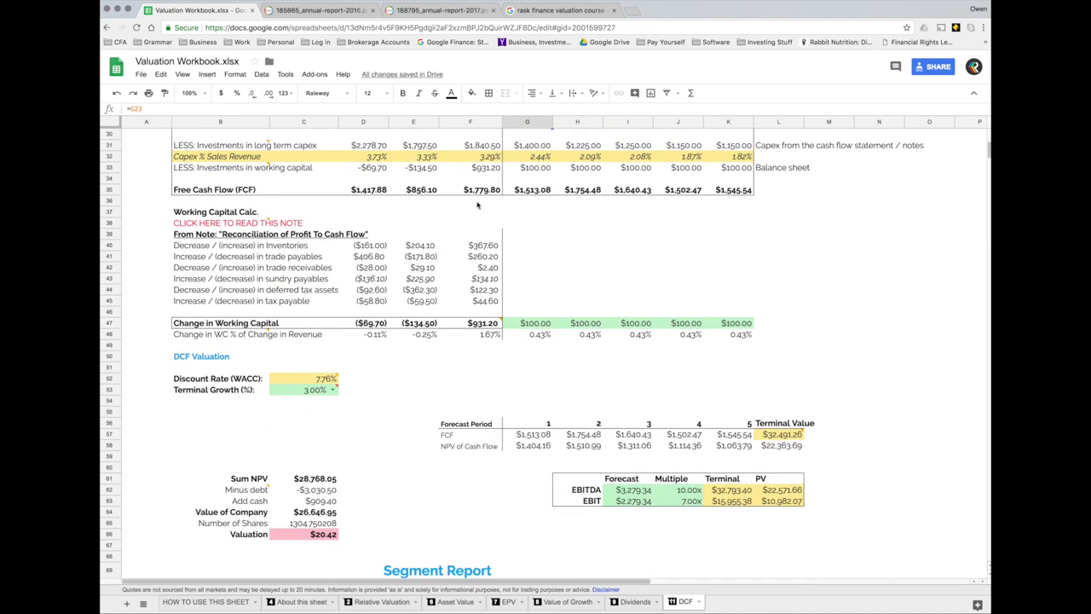
left_click_drag(366, 190, 743, 188)
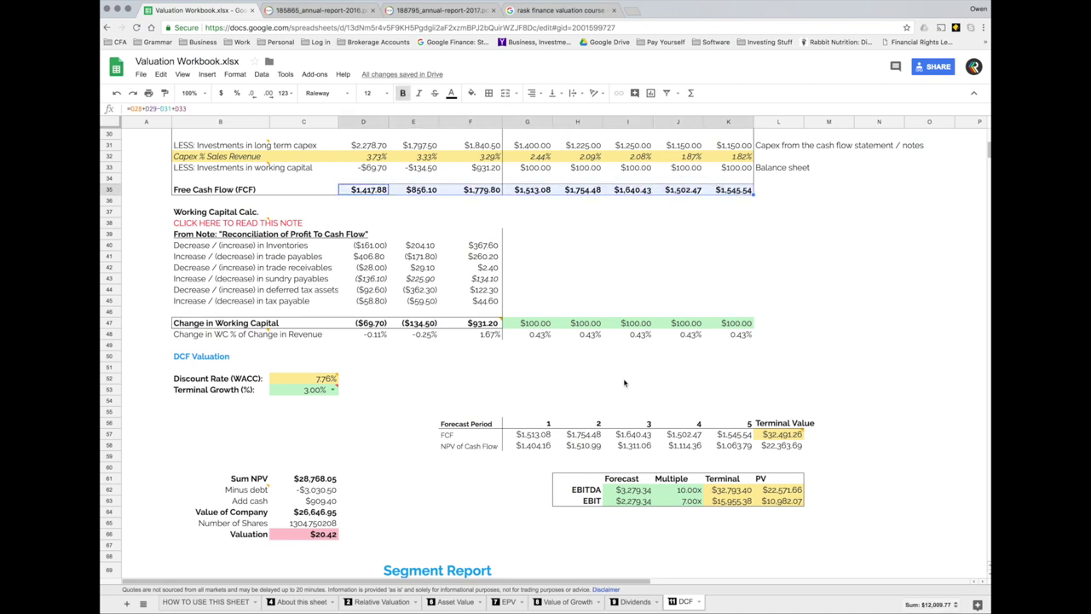
scroll(626, 380, "down", 2)
left_click(537, 378)
left_click_drag(587, 378, 742, 381)
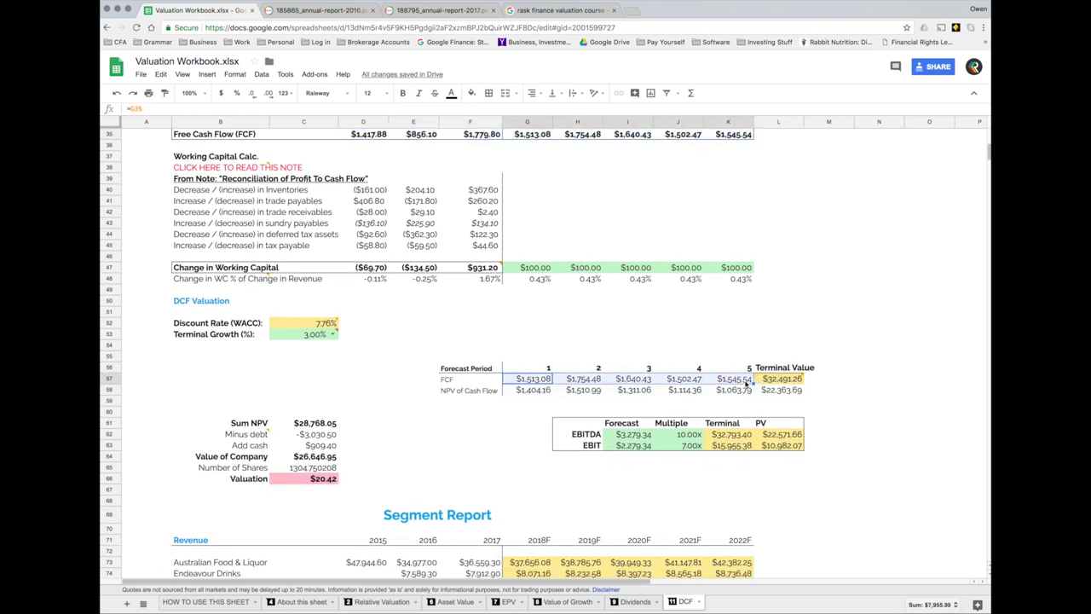
- Match the Forecast Period numbers to the forecast years in the model and inspect the period 1 FCF reference
scroll(584, 233, "up", 1)
left_click(537, 390)
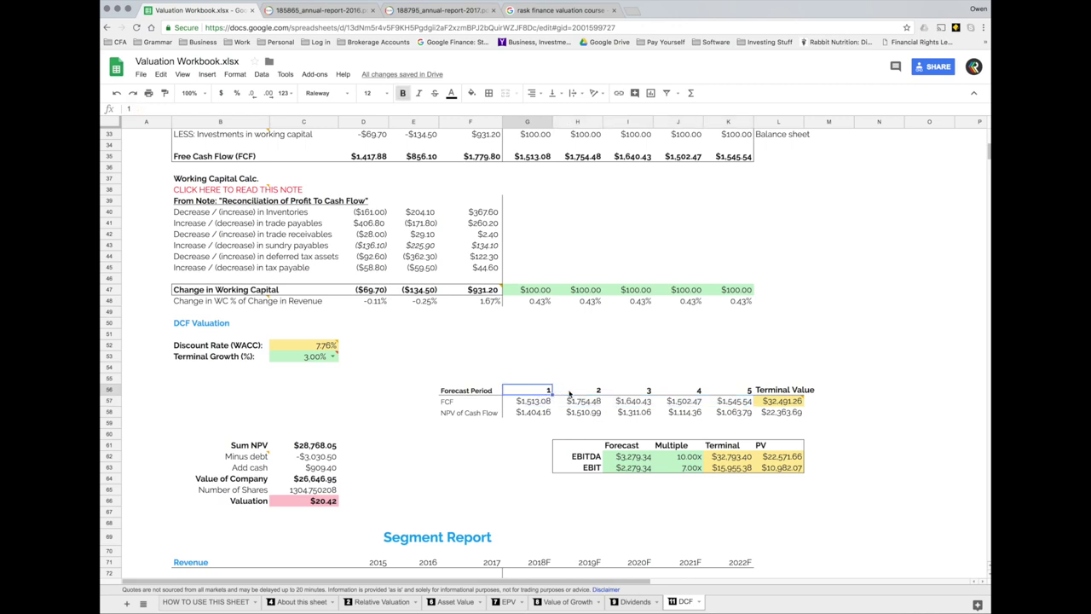
key("Right")
key("Right")
scroll(643, 332, "up", 5)
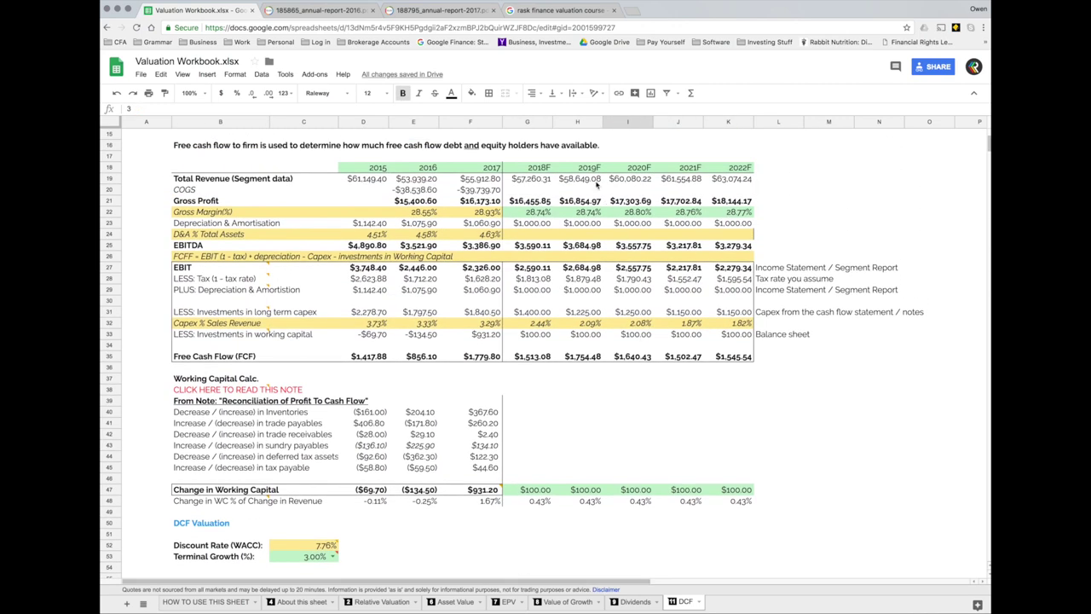
scroll(643, 332, "down", 5)
mouse_move(757, 389)
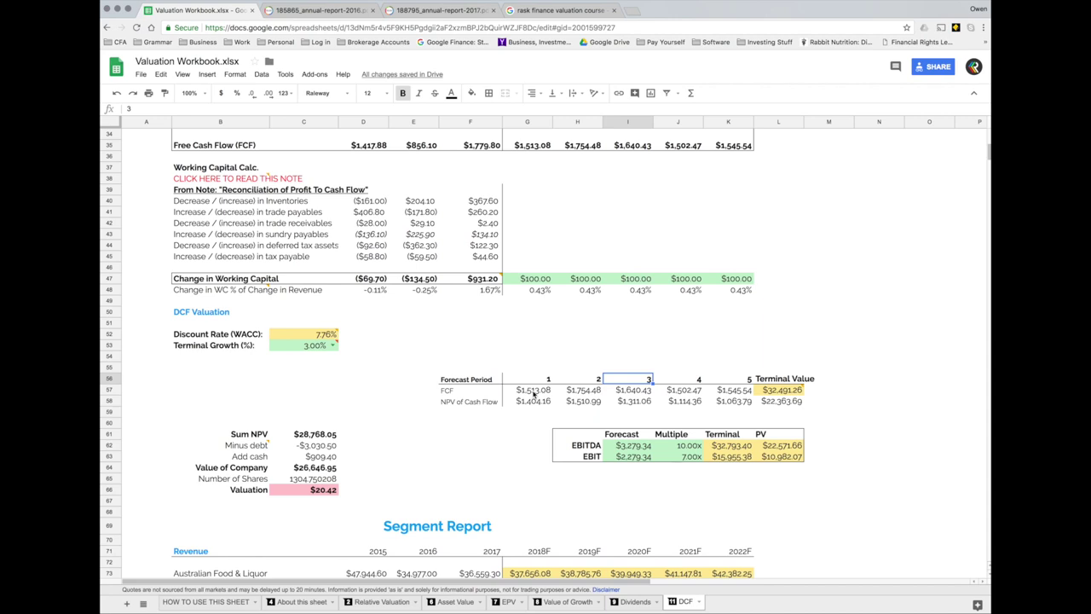
left_click(534, 393)
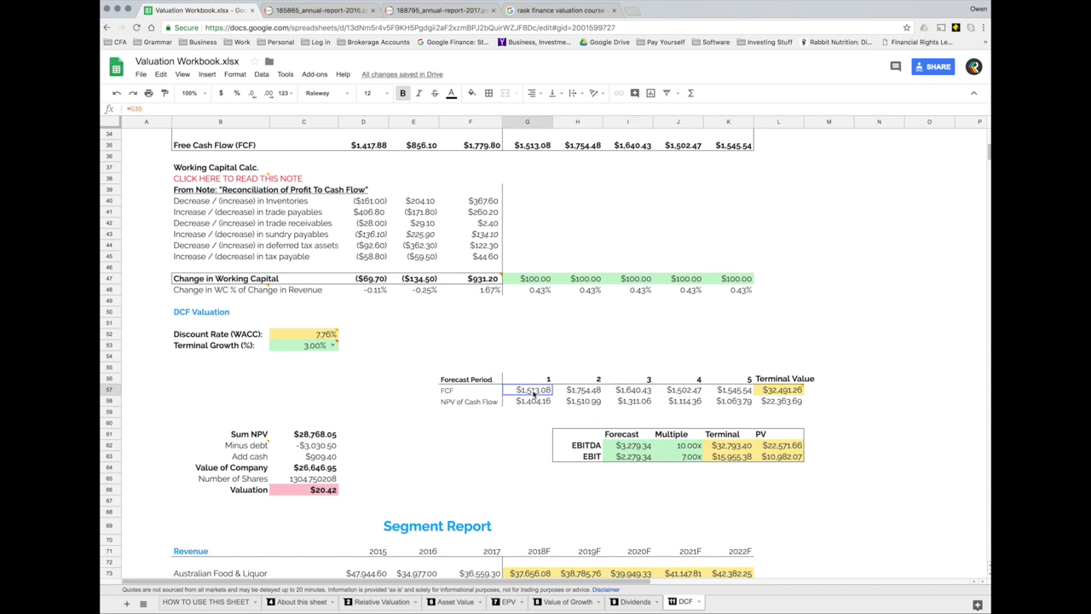
- Highlight the FCF forecasts for periods 1 to 5 and read the comment on the Terminal Value cell
left_click_drag(533, 393, 741, 393)
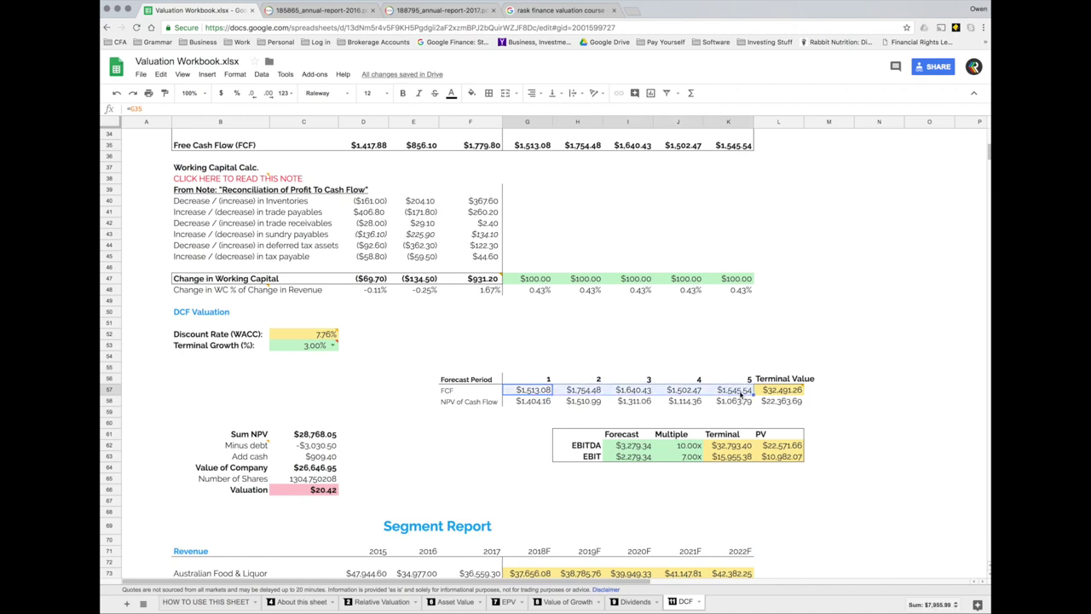
left_click(780, 390)
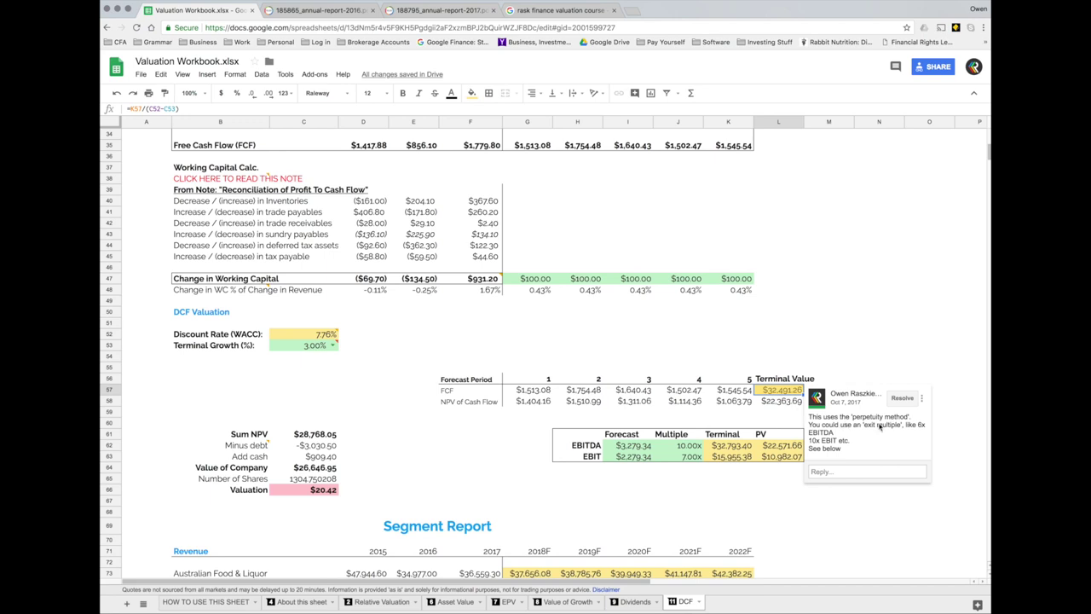
left_click(778, 413)
left_click(785, 391)
left_click(701, 415)
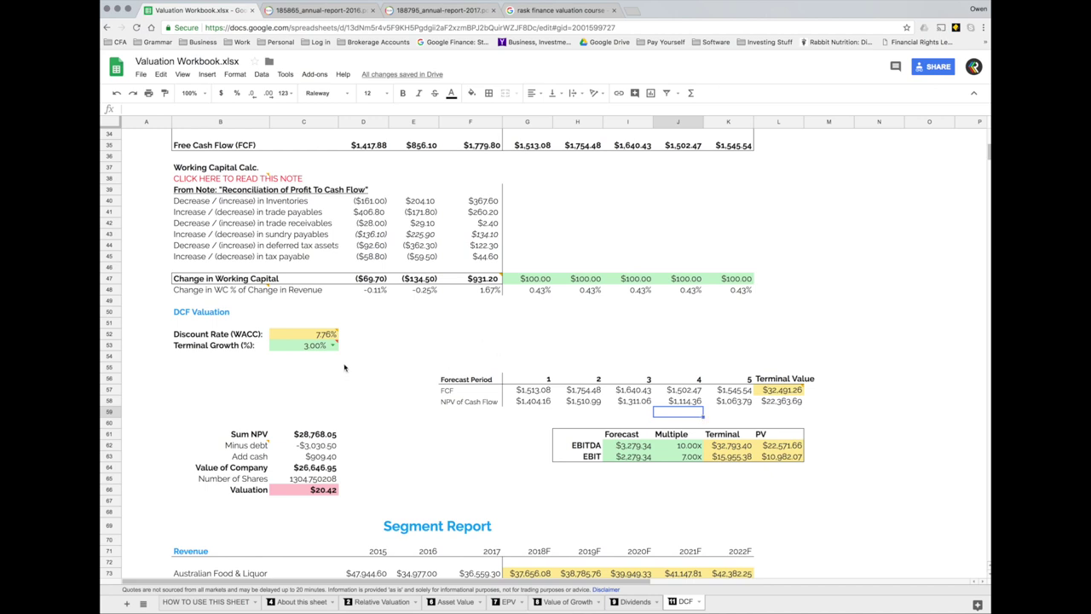
- Inspect the Terminal Value formula and trace its references to the period 5 FCF, Discount Rate and Terminal Growth
left_click(344, 368)
left_click(310, 356)
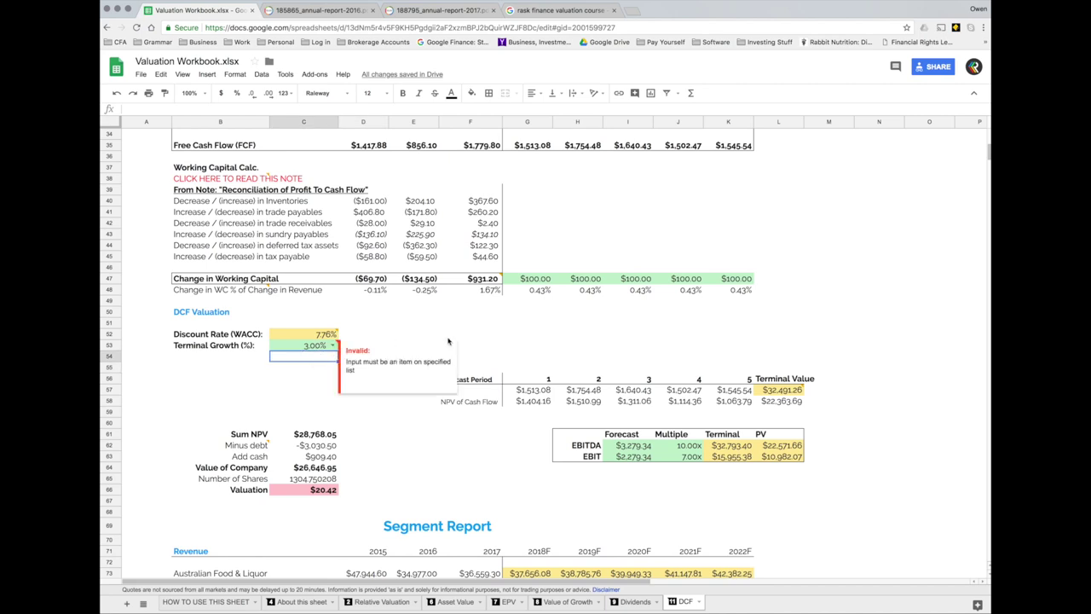
left_click(312, 346)
left_click(783, 394)
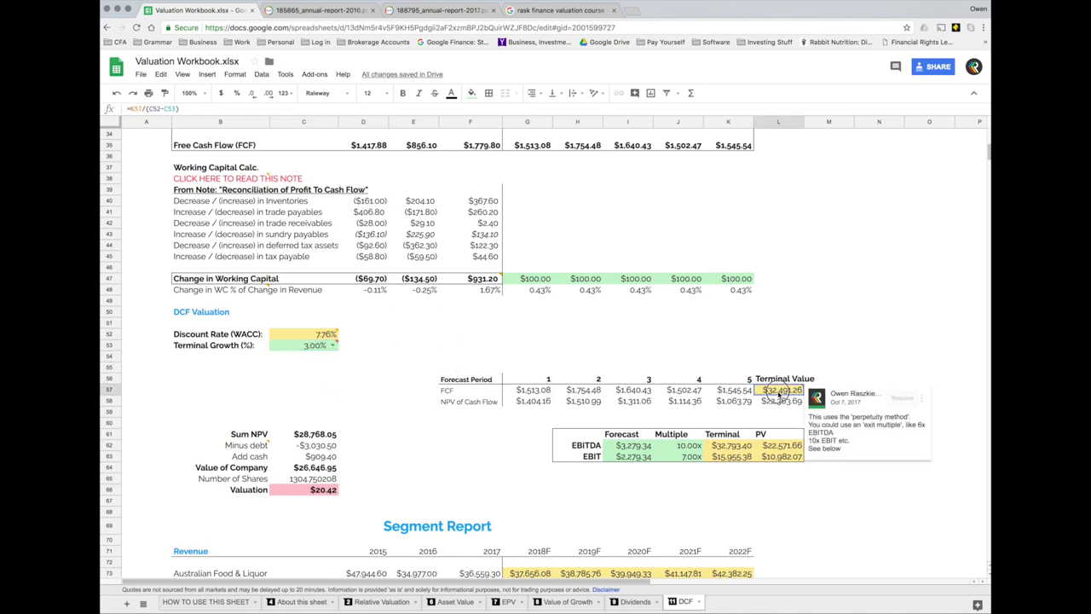
double_click(776, 389)
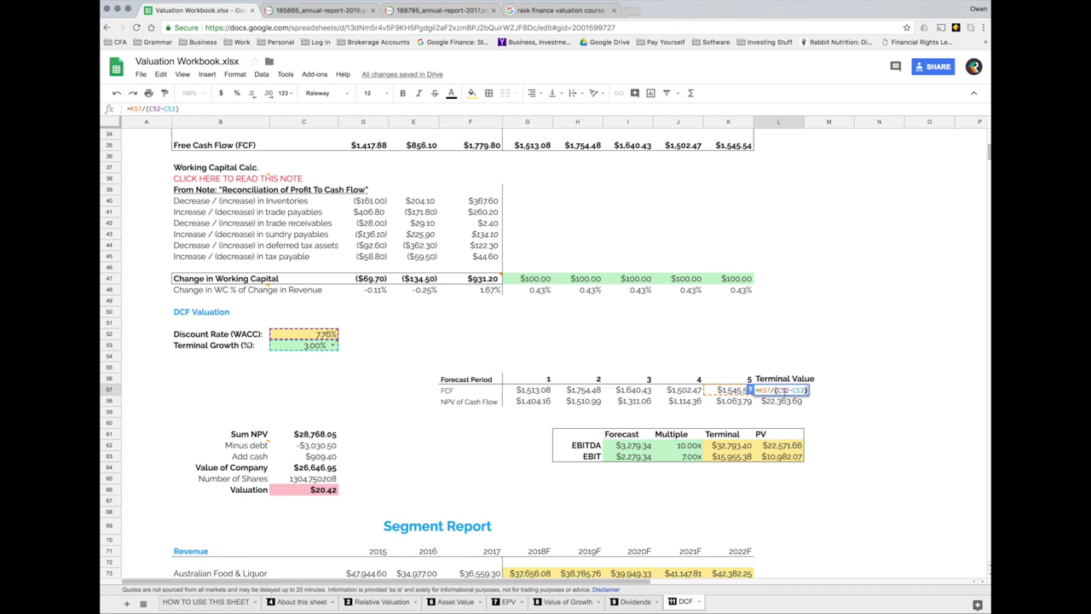
mouse_move(298, 334)
left_click(355, 376)
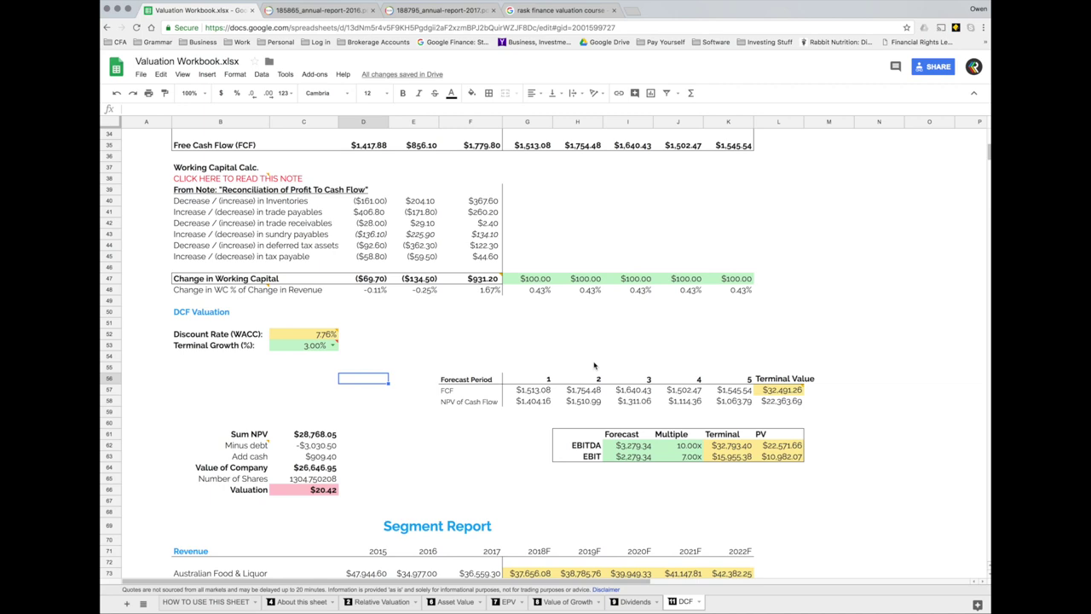
left_click(781, 381)
left_click(783, 391)
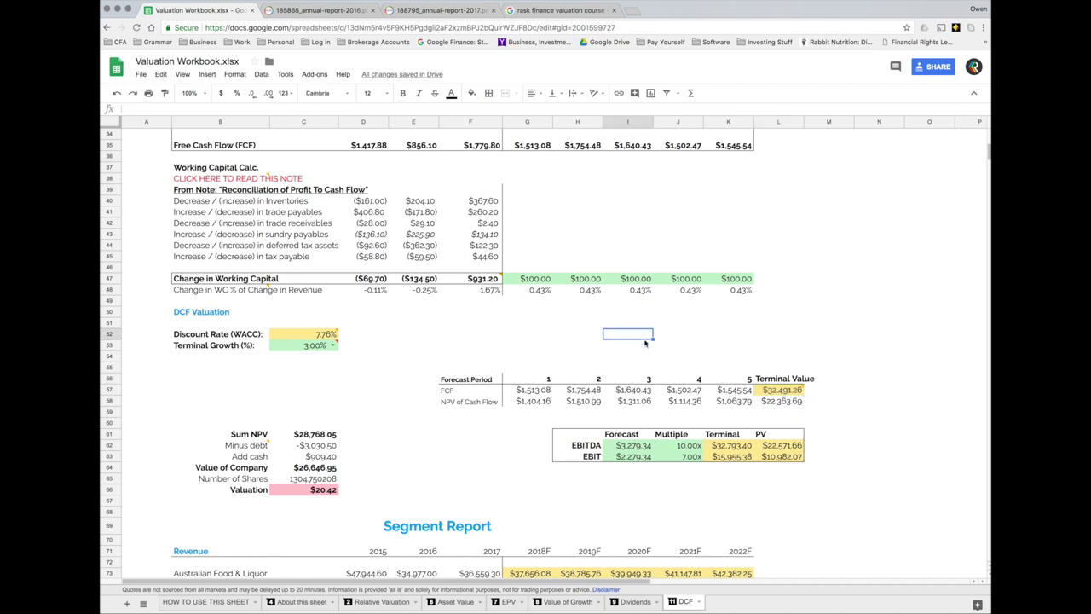
- Test a Terminal Growth rate of 5% in the DCF Valuation and restore it to 3%
left_click(332, 344)
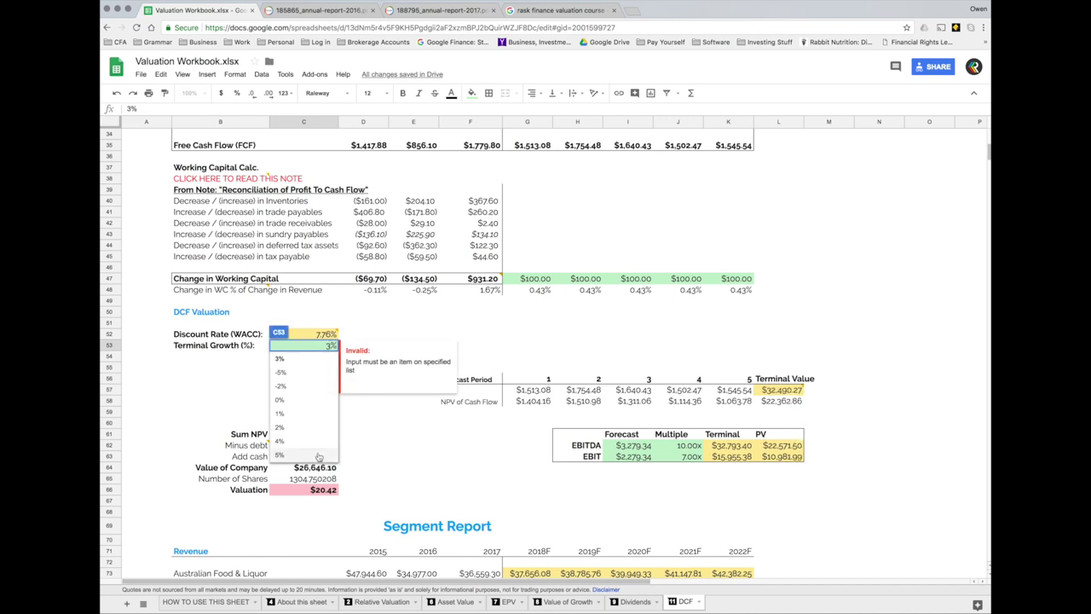
left_click(318, 457)
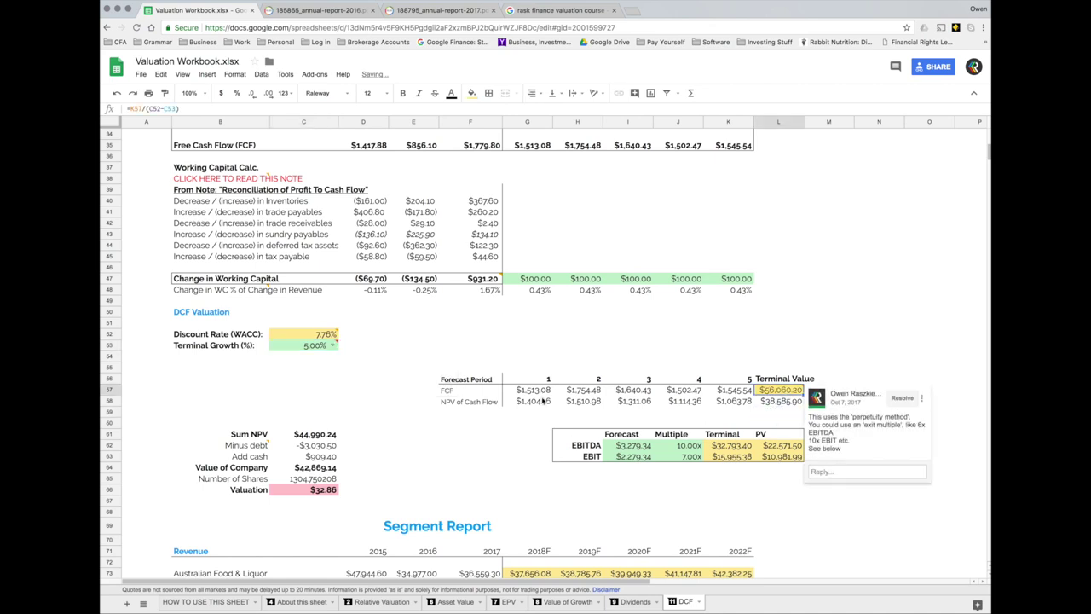
left_click(332, 346)
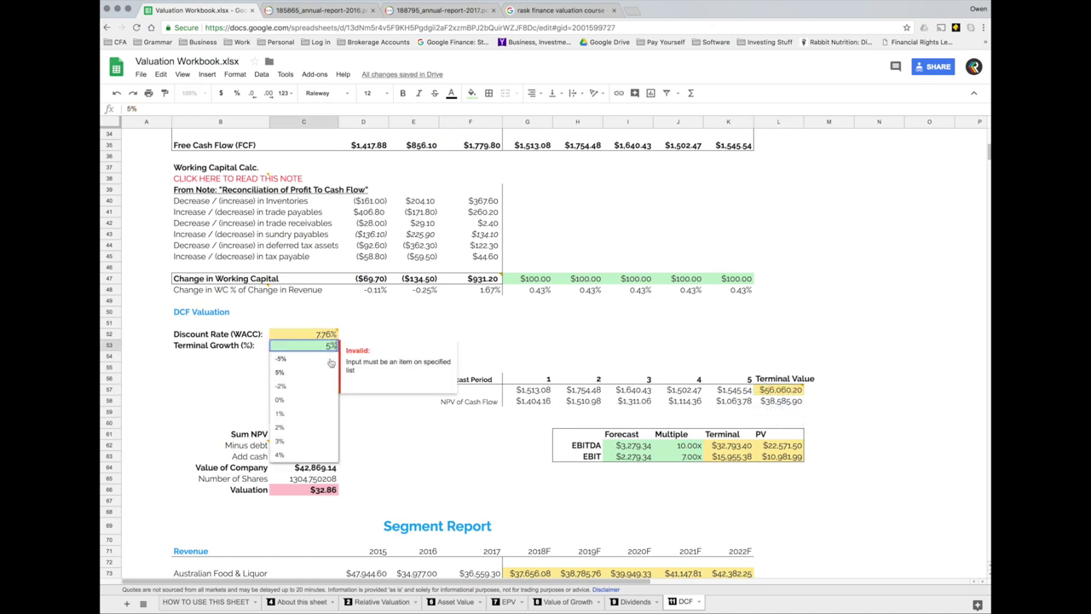
left_click(298, 441)
left_click(538, 309)
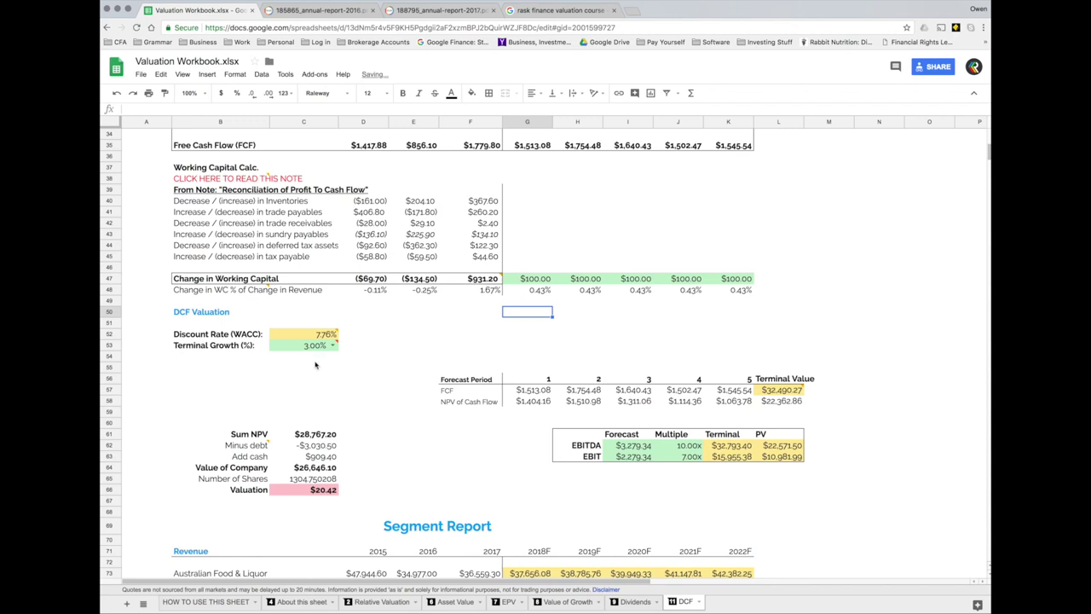
- Look over the Terminal Value and highlight the NPV of Cash Flow row from period 1 through the Terminal Value column
left_click(706, 357)
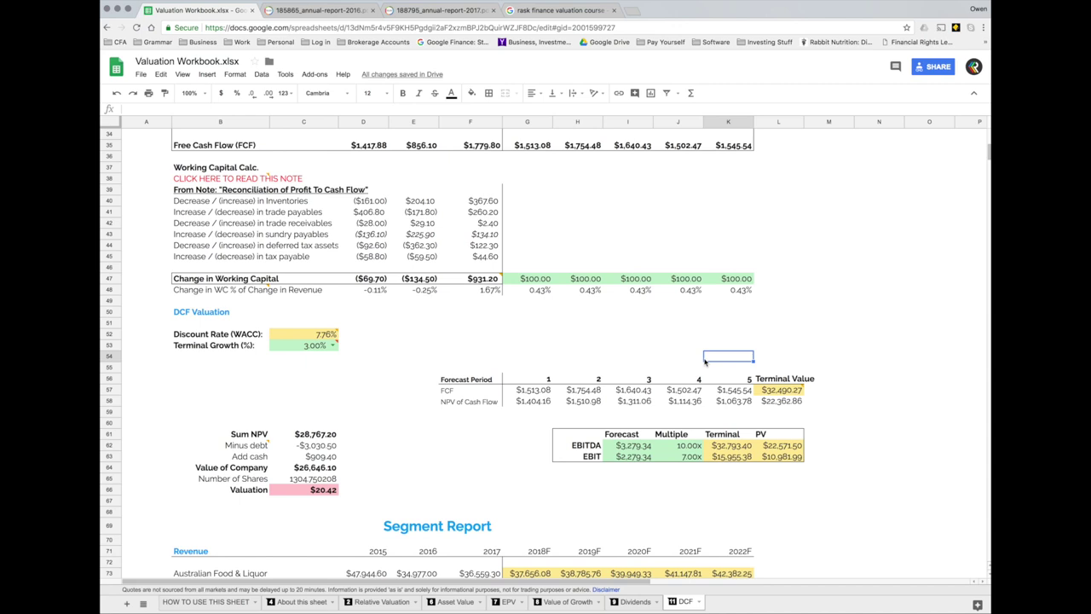
left_click(783, 393)
left_click(548, 423)
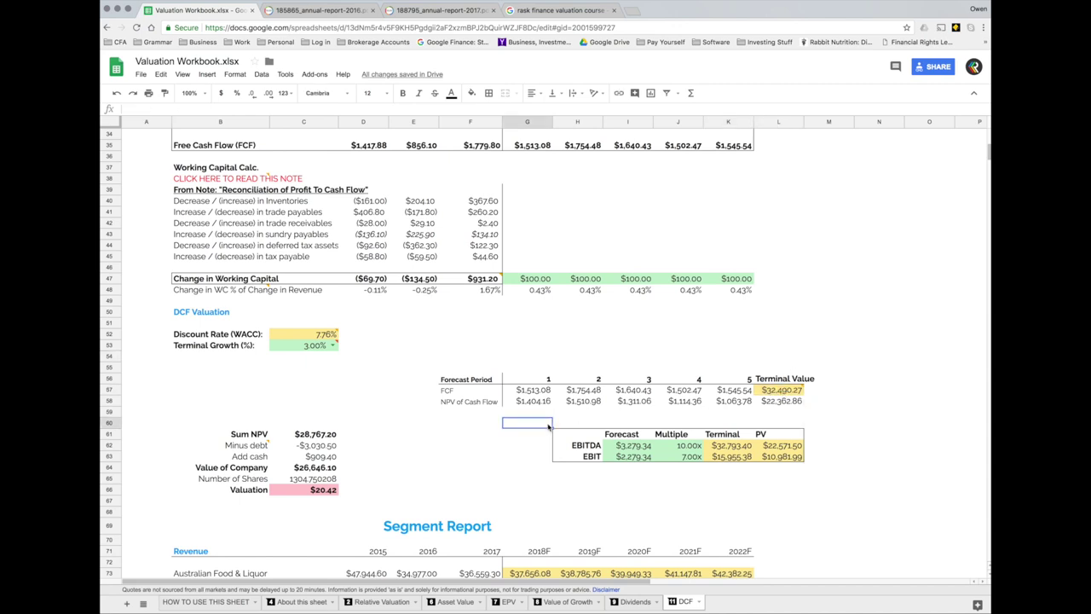
left_click(532, 406)
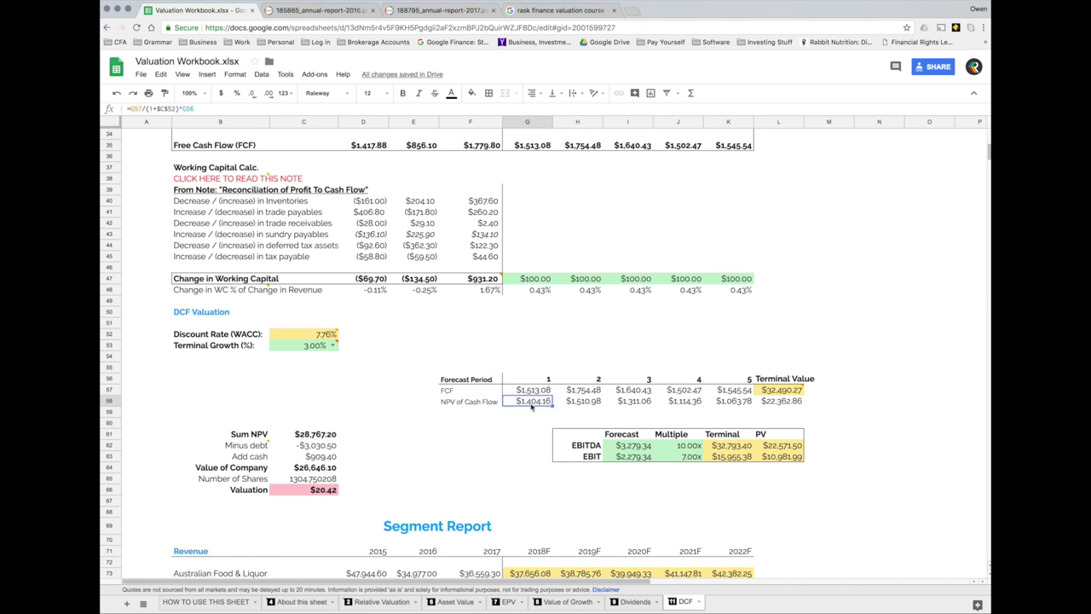
left_click_drag(531, 406, 796, 406)
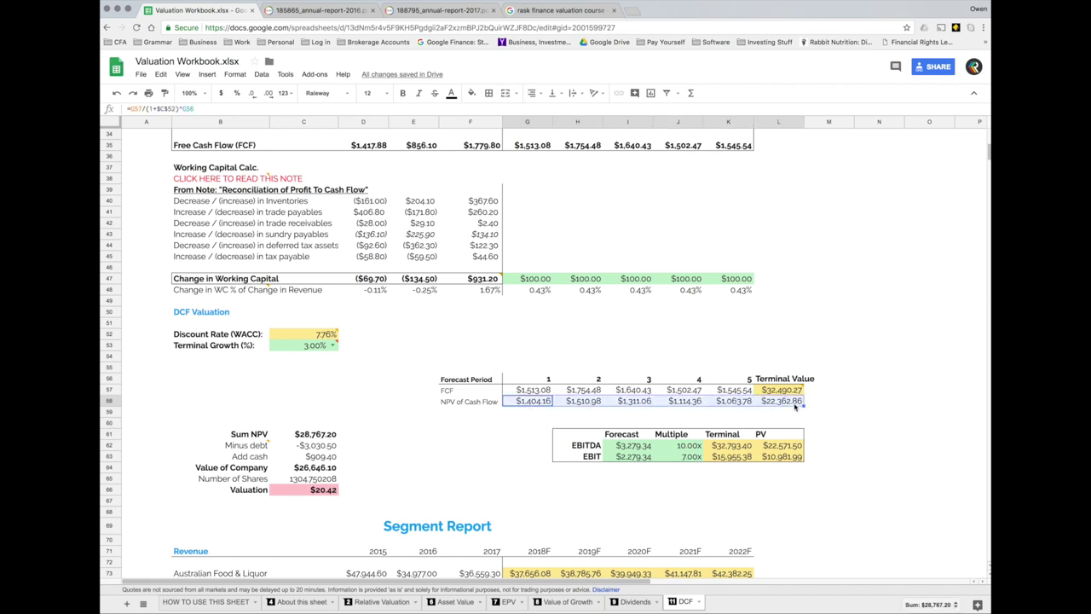
left_click(524, 413)
- Examine the period 1 NPV of Cash Flow formula, highlighting its Discount Rate reference, and leave it unedited
double_click(533, 402)
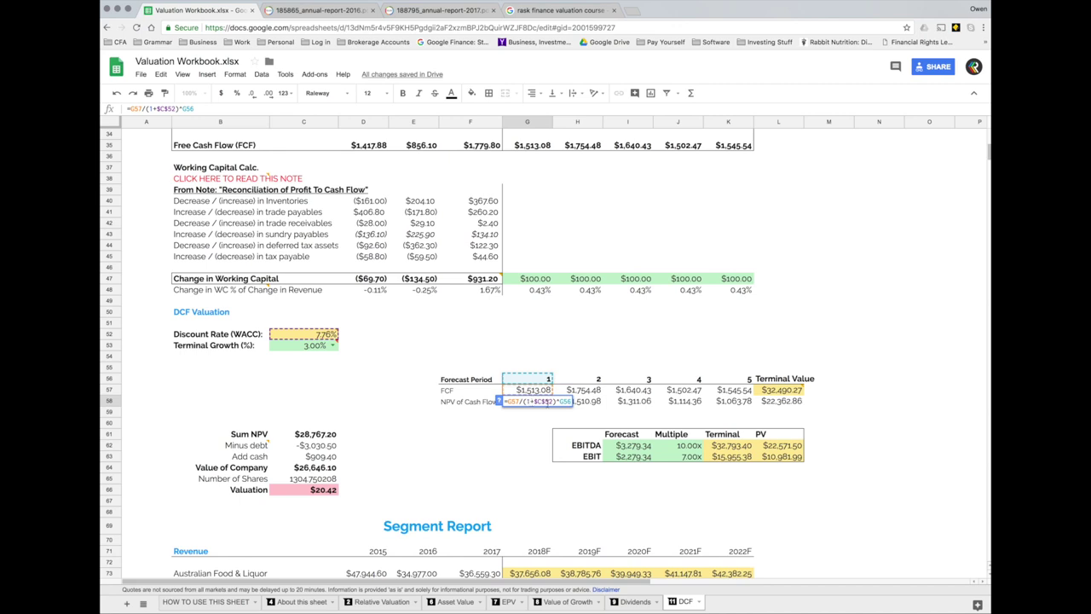
left_click_drag(534, 400, 552, 401)
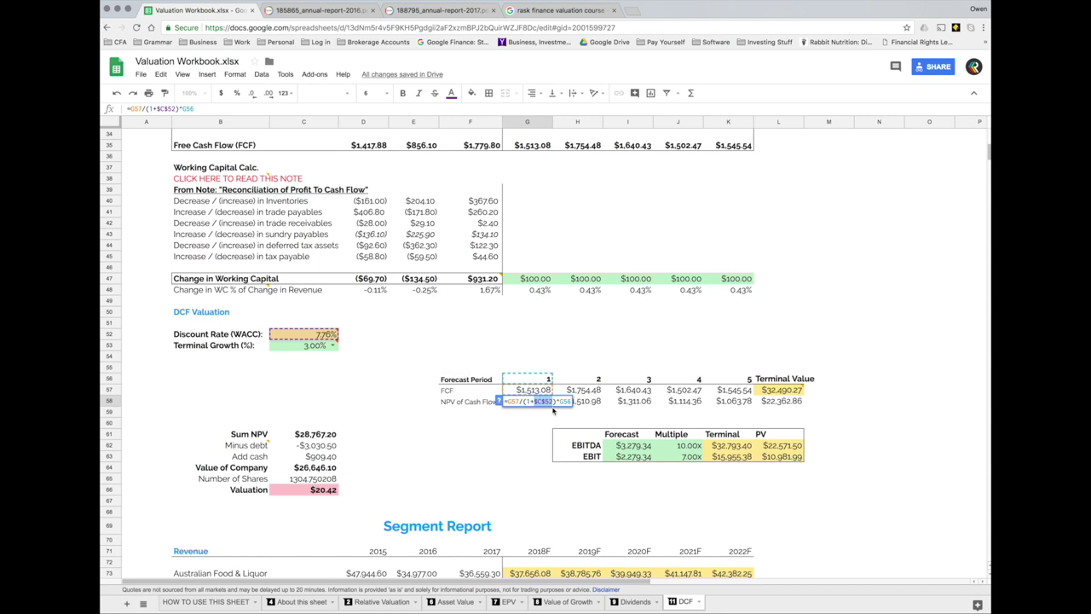
left_click(550, 400)
key("Escape")
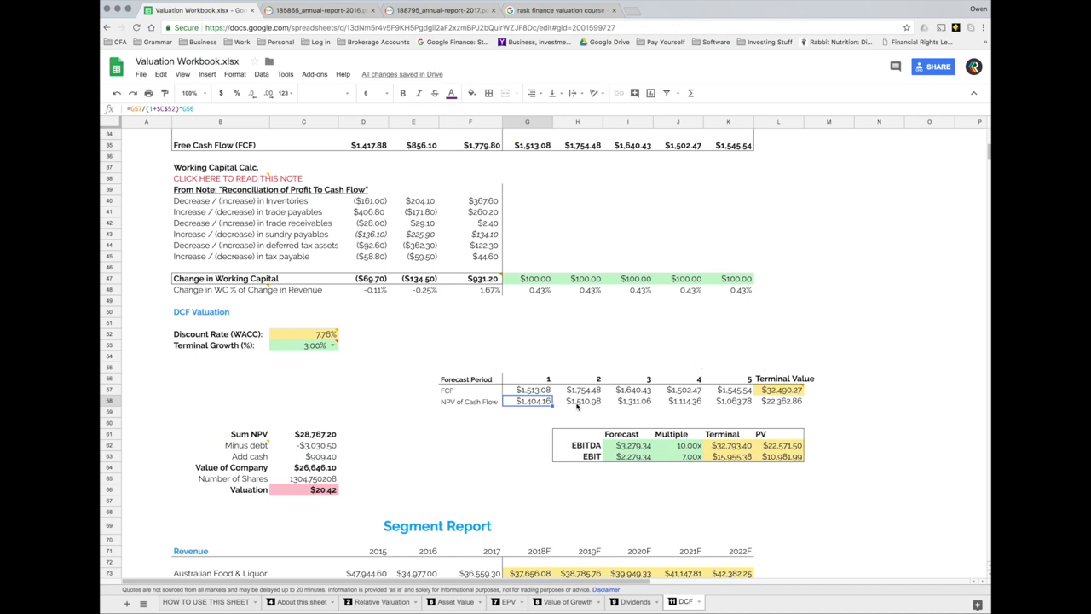
- Check the NPV of Cash Flow formulas one by one from period 2 through the Terminal Value column
key("Right")
key("Return")
key("Escape")
key("Right")
key("Return")
key("Escape")
key("Right")
key("Right")
key("Return")
key("Escape")
key("Right")
key("Return")
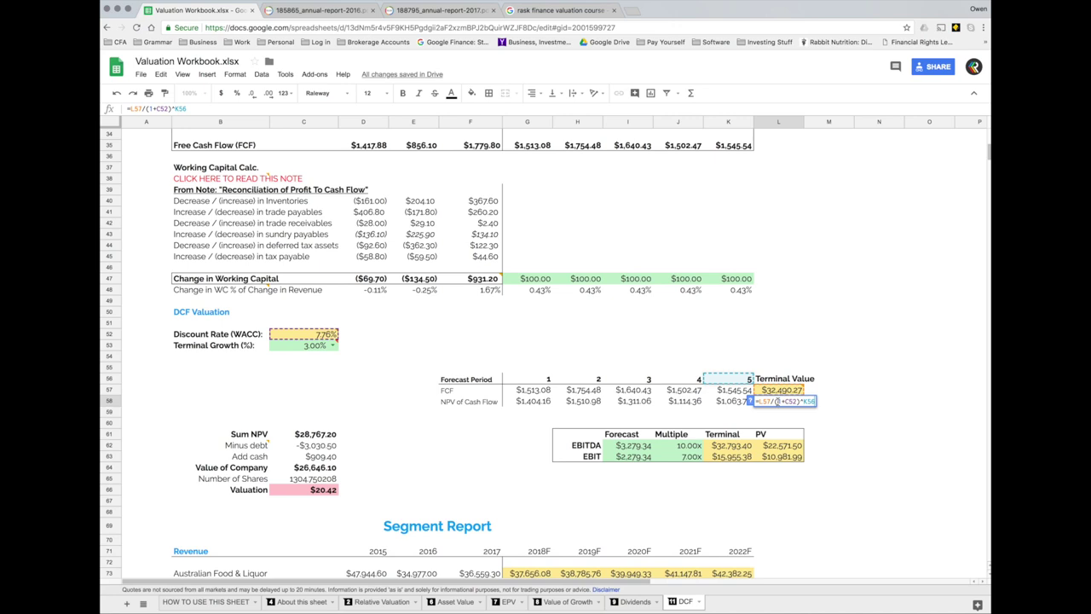
key("Escape")
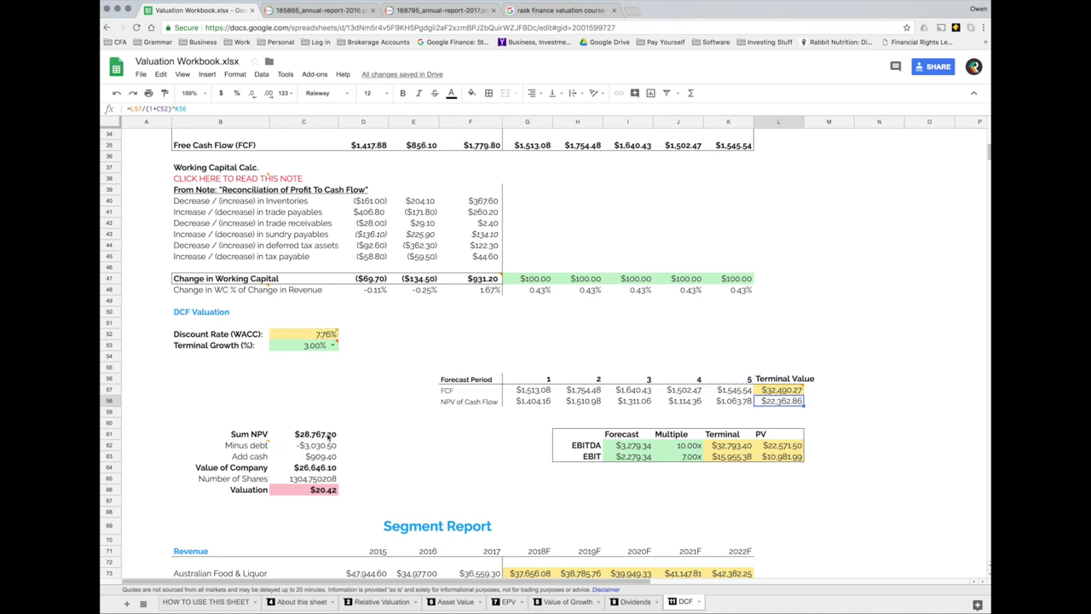
- Compare the Sum NPV formula with the NPV of Cash Flow row it adds up
left_click(331, 437)
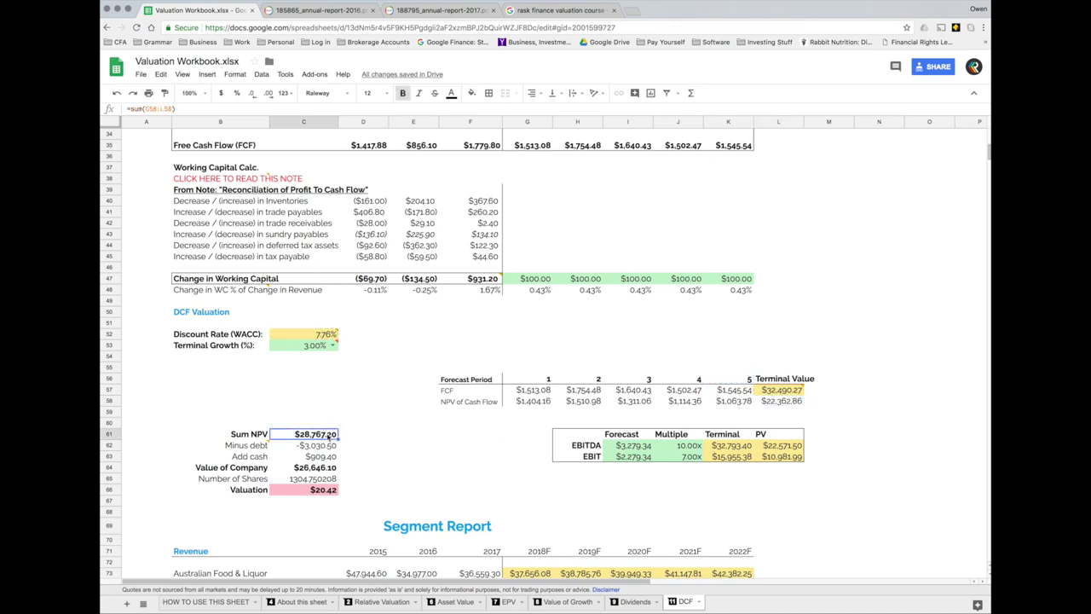
left_click_drag(533, 401, 772, 404)
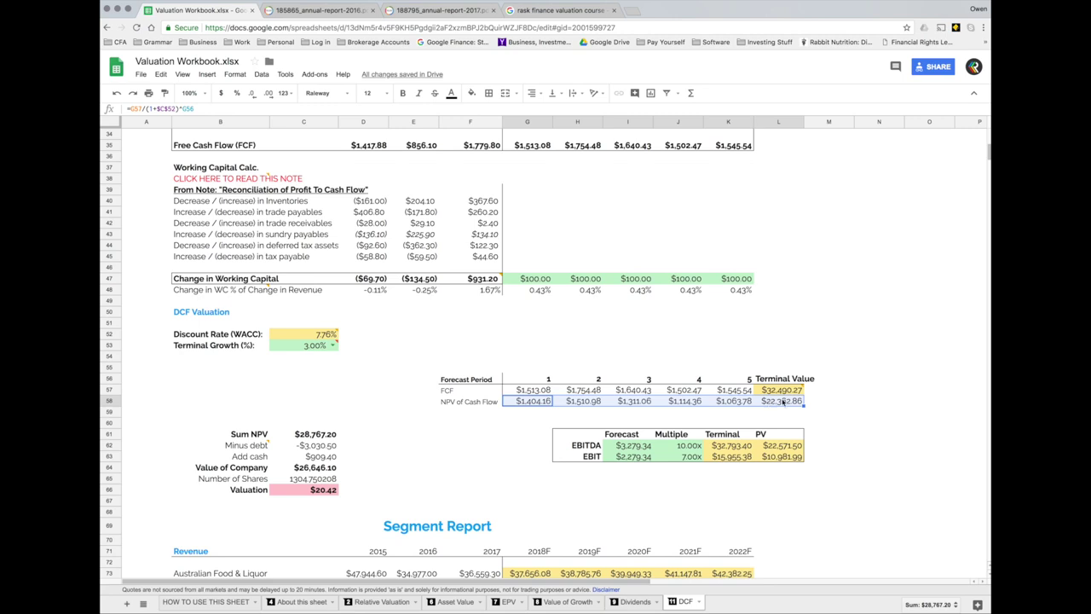
left_click(329, 436)
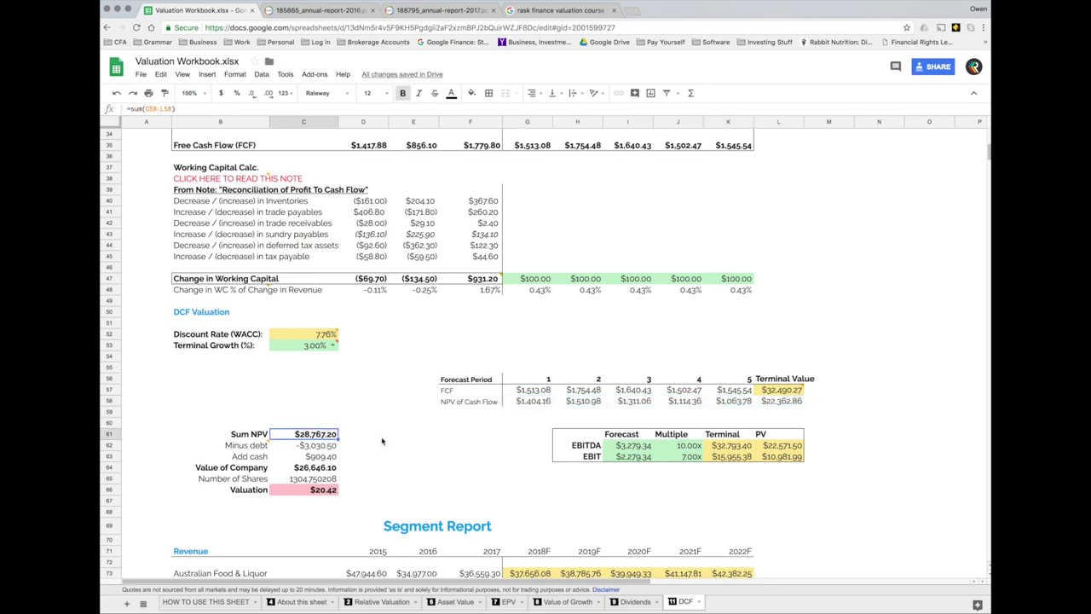
- Inspect the Minus debt and Add cash references to the Asset Value sheet and highlight both amounts
left_click(334, 449)
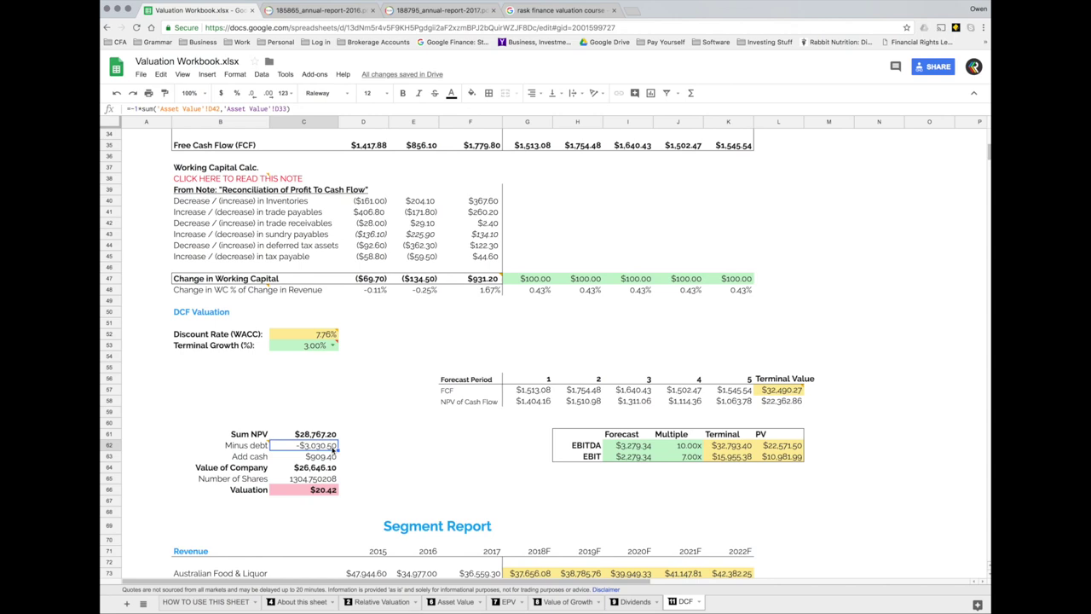
key("Down")
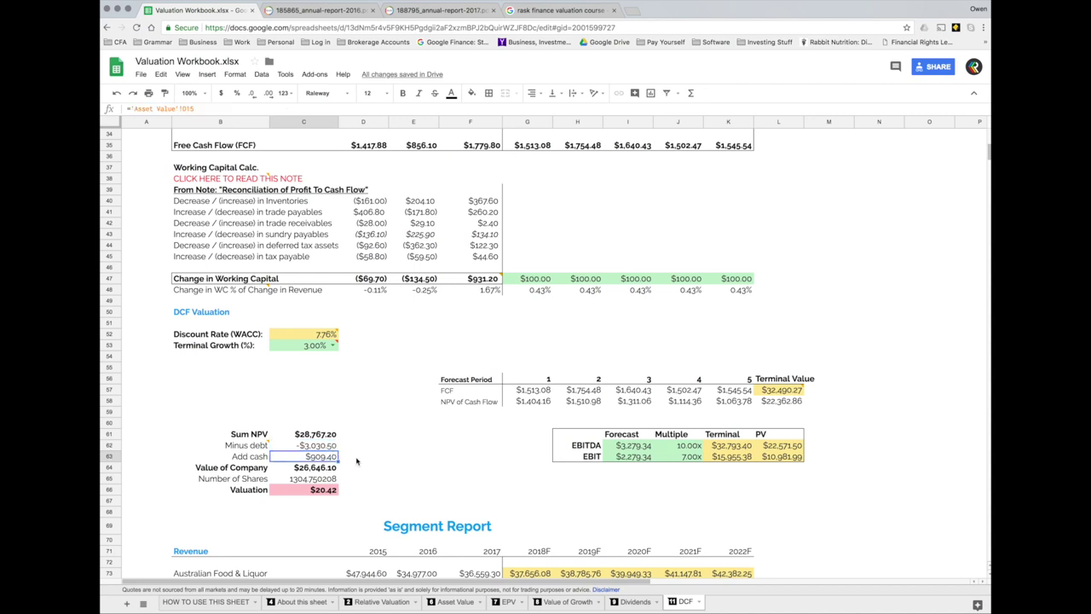
left_click(354, 460)
left_click_drag(323, 446, 321, 458)
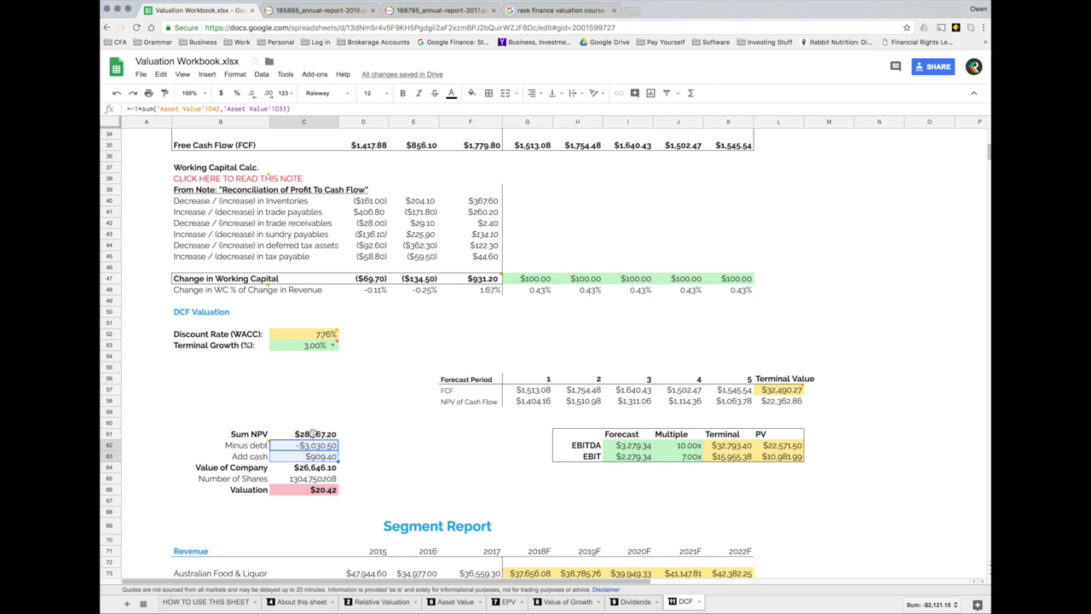
- Reread the statement above the forecast table about free cash flow to firm for debt and equity holders
scroll(358, 464, "up", 5)
scroll(358, 467, "up", 6)
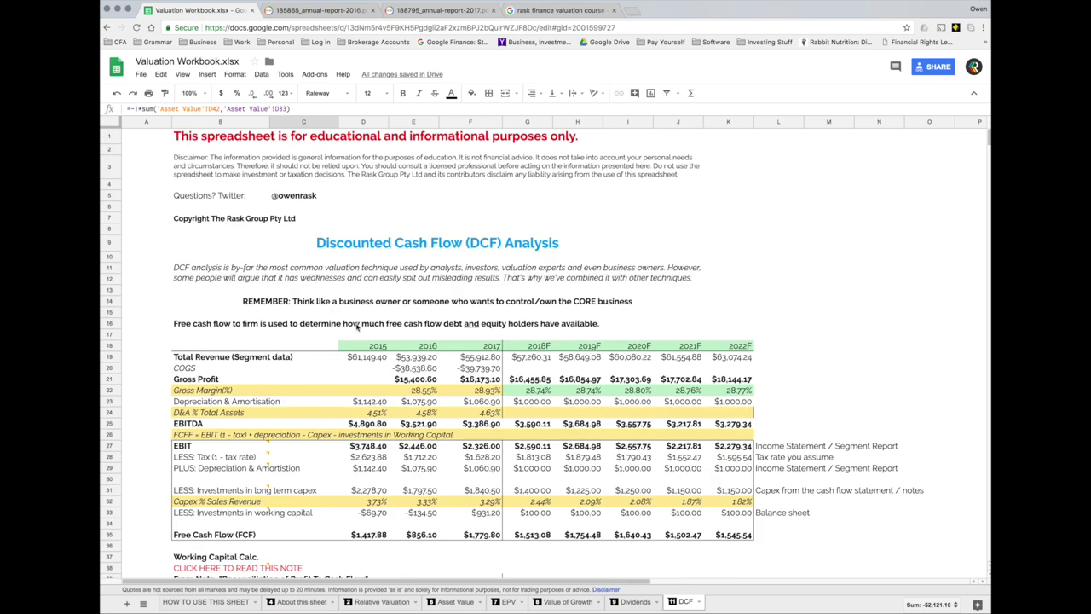
left_click(452, 324)
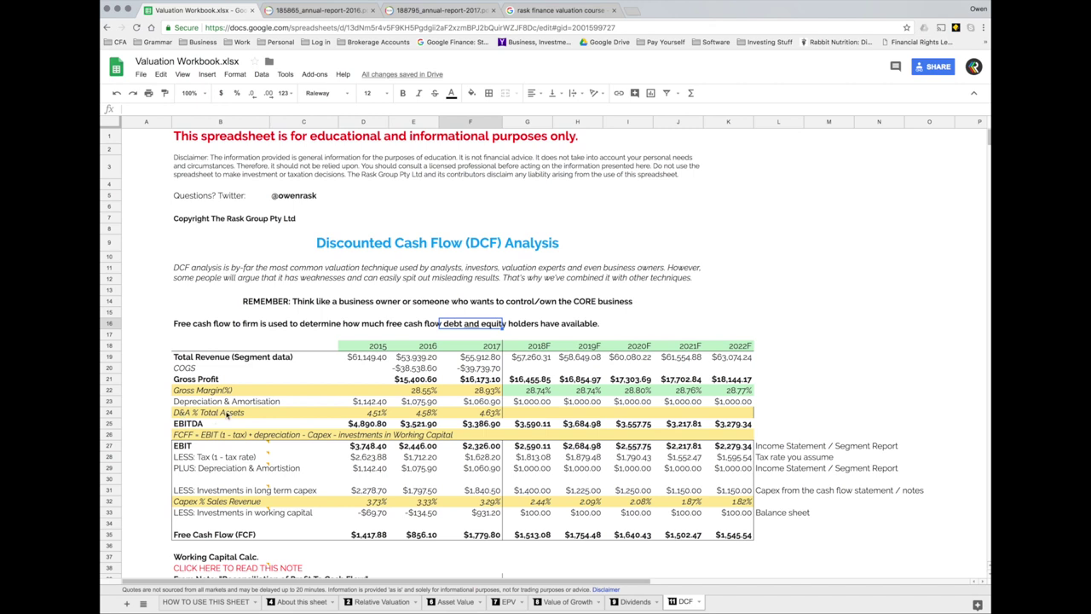
scroll(308, 358, "down", 14)
- Inspect the Add cash, Value of Company and Number of Shares formulas leading to the per-share Valuation
left_click(311, 346)
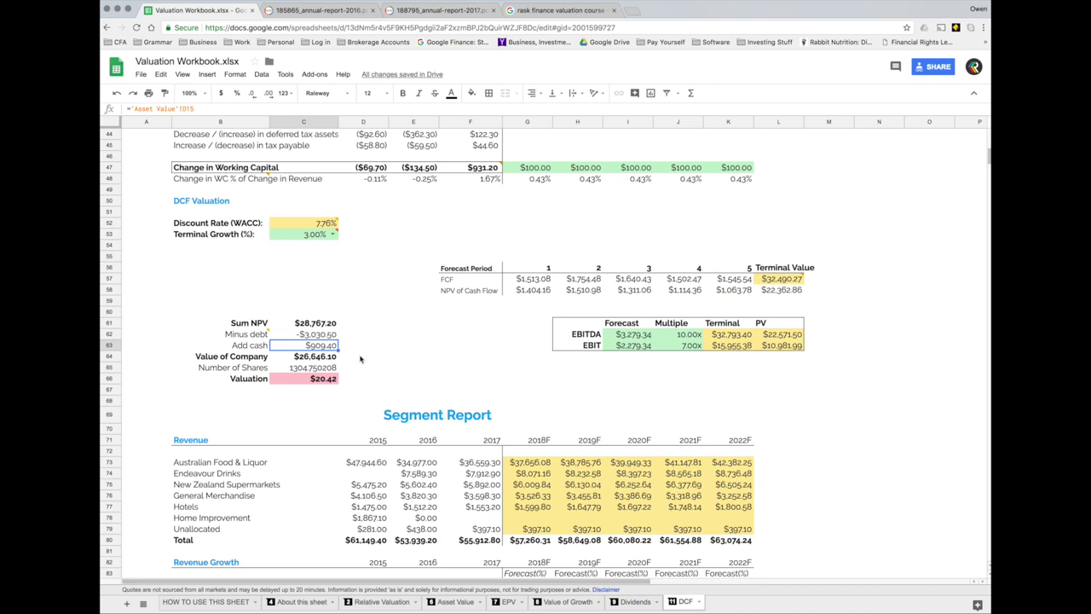
left_click(324, 358)
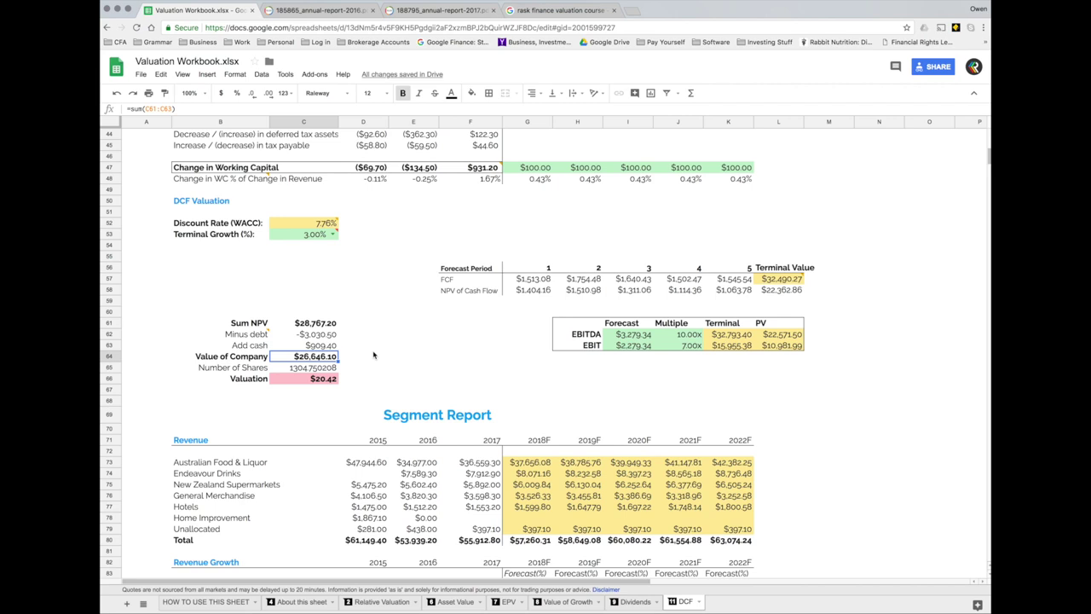
left_click(324, 368)
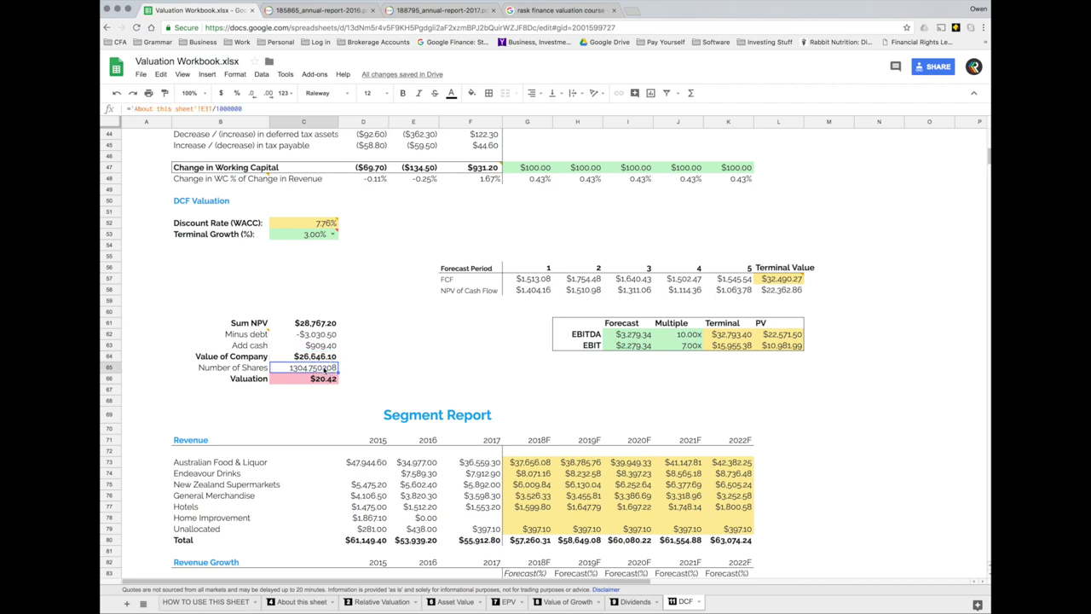
left_click(430, 380)
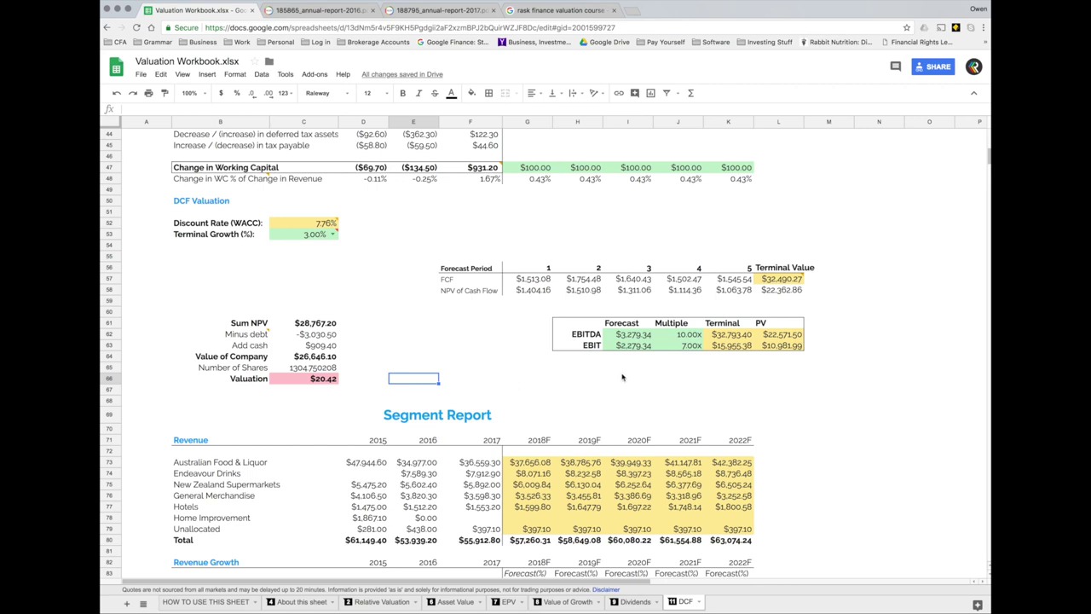
- Inspect the Terminal Value formula and its perpetuity-method comment, highlighting the five forecast FCF amounts
scroll(563, 390, "up", 2)
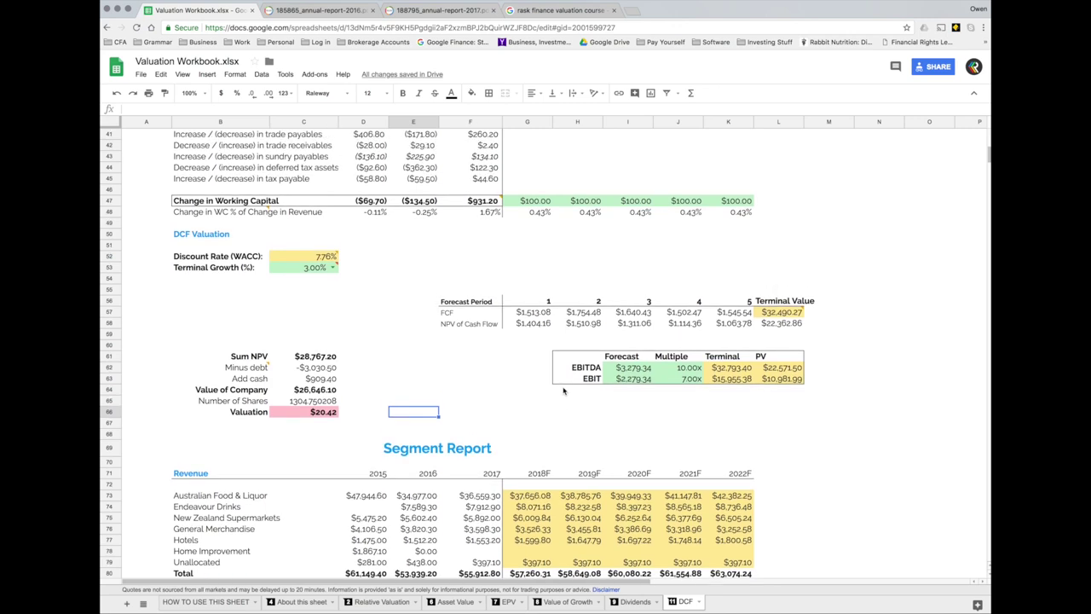
left_click(790, 303)
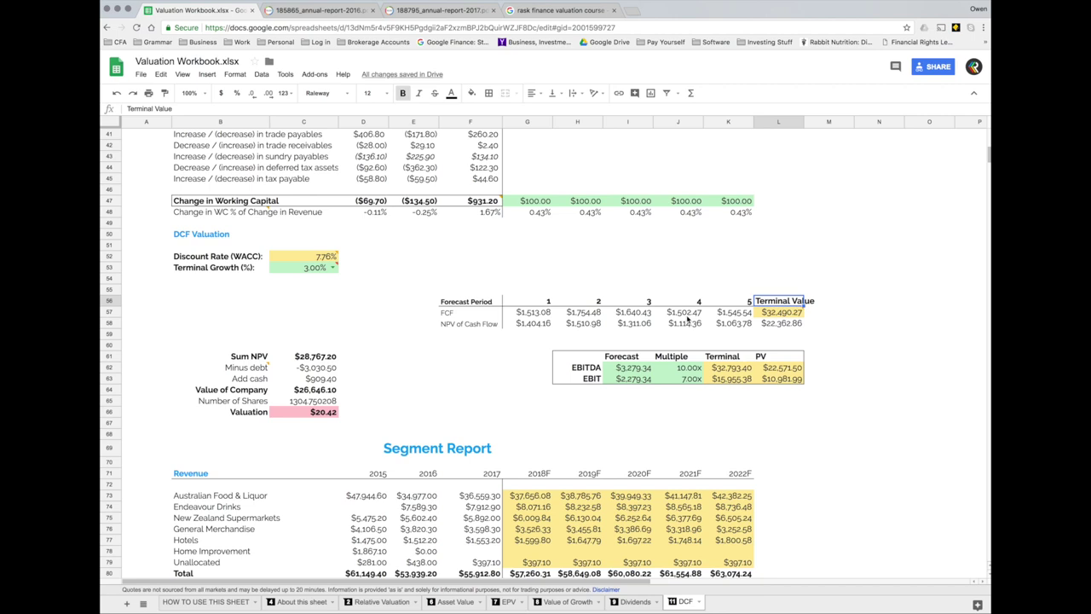
left_click_drag(514, 312, 735, 314)
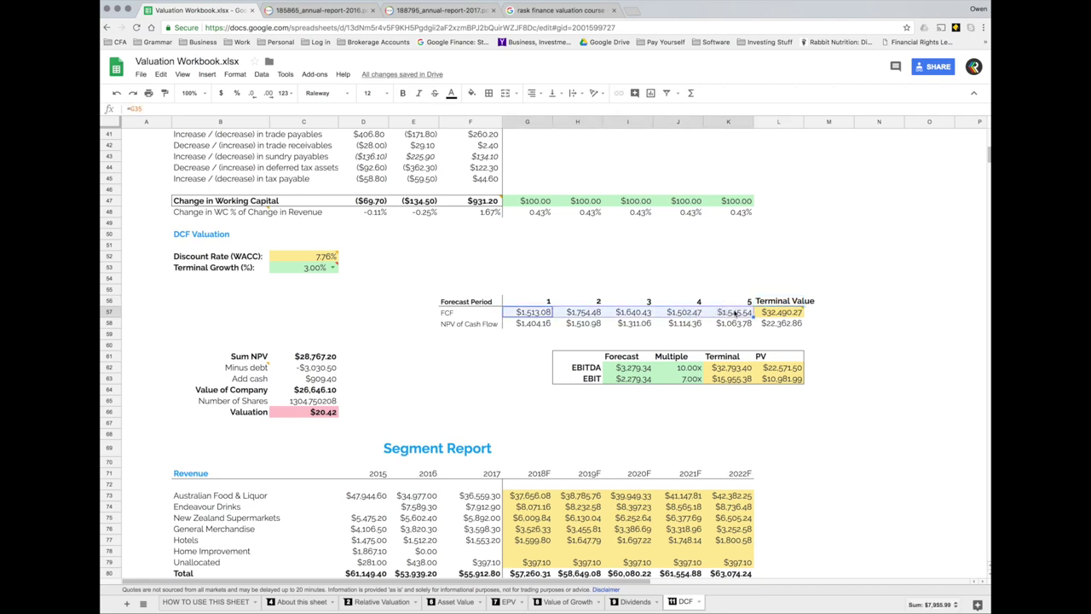
left_click(760, 314)
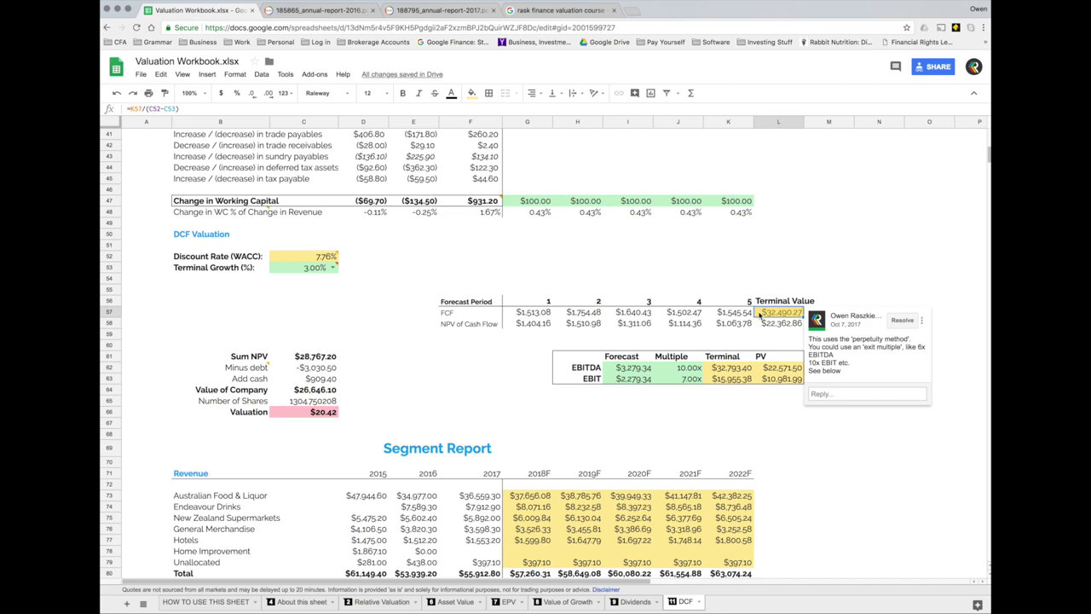
left_click(735, 412)
left_click(612, 392)
left_click(784, 314)
left_click(750, 406)
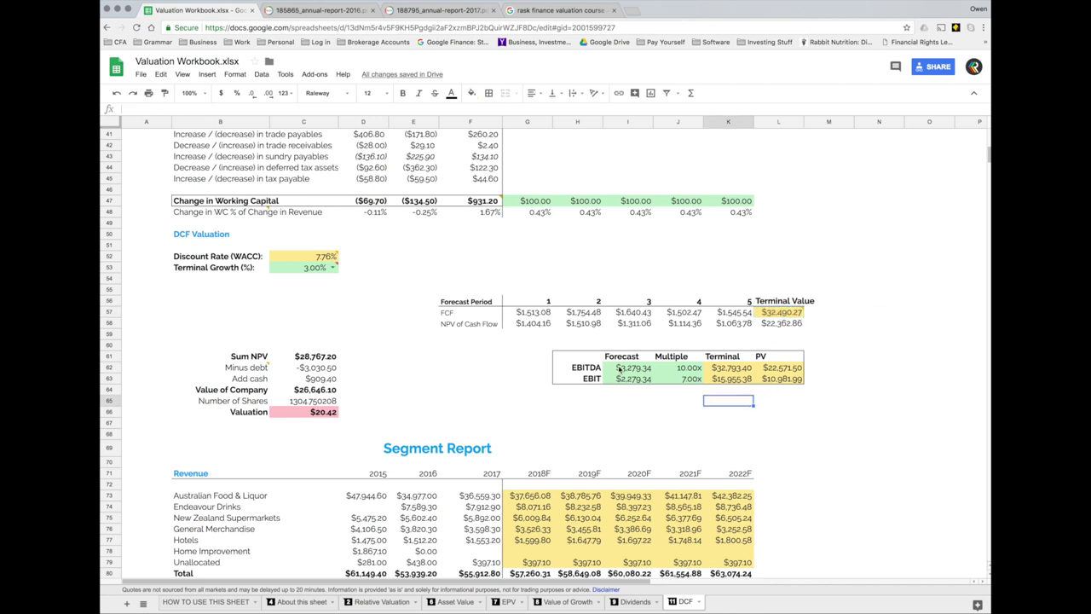
- Trace the EBITDA forecast in the exit-multiple table back to the 2022F EBITDA in the forecast table
left_click(620, 369)
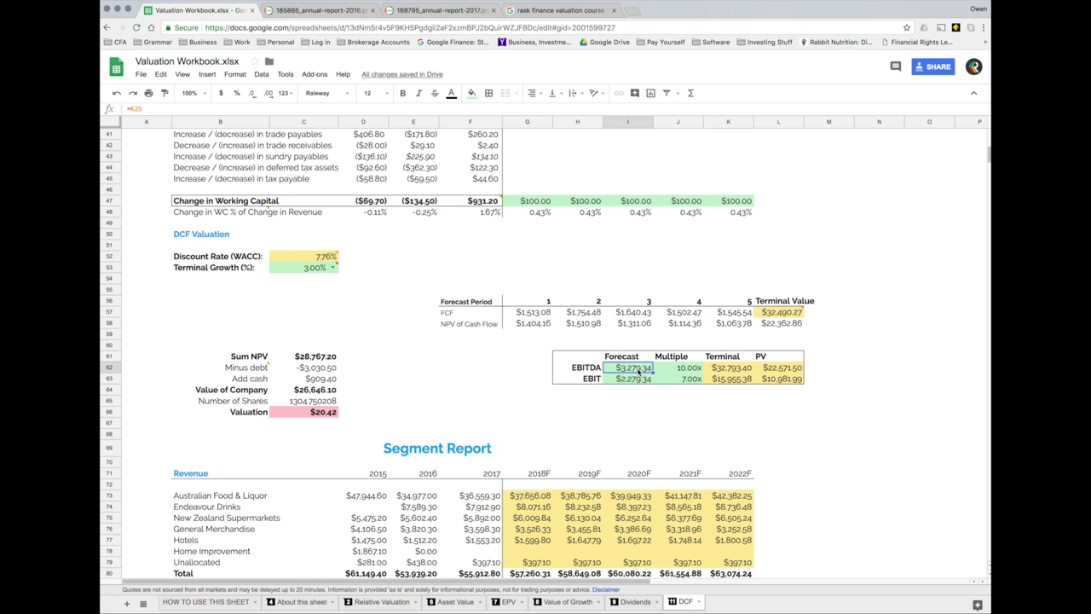
scroll(638, 371, "up", 5)
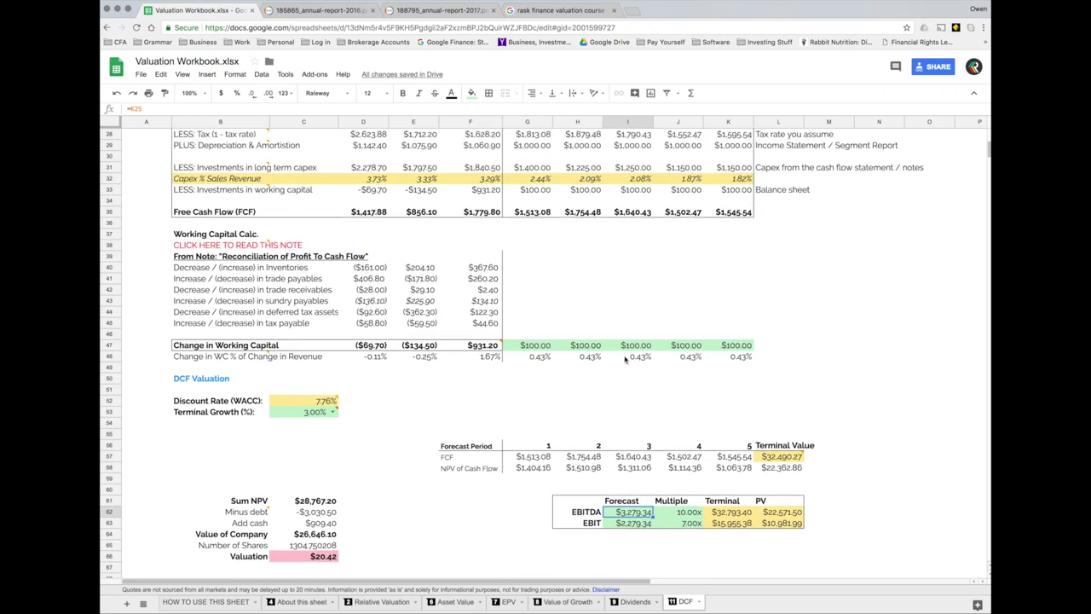
scroll(625, 359, "up", 3)
left_click(729, 190)
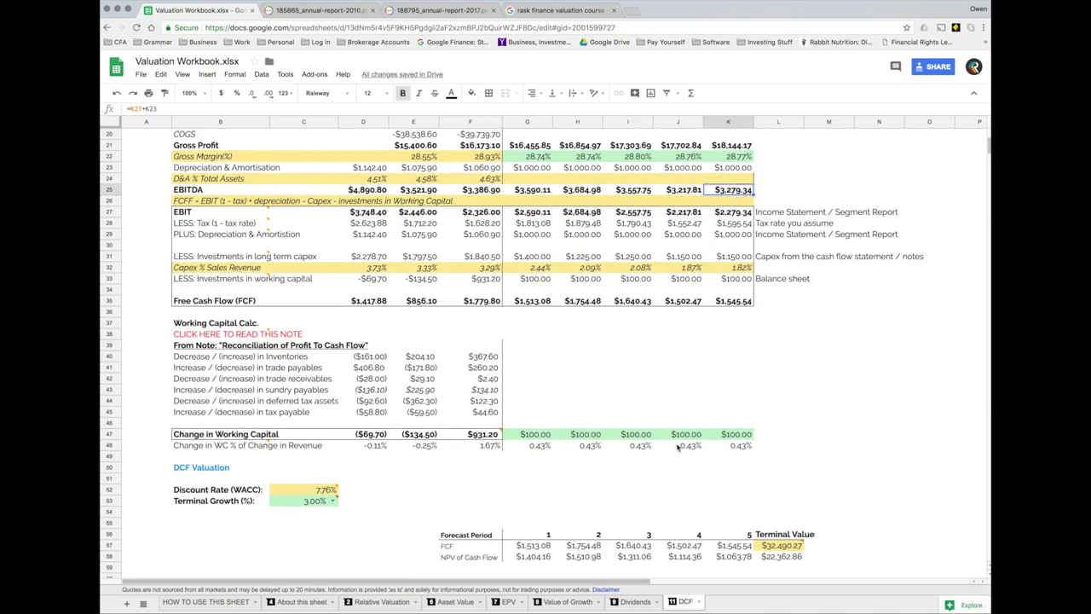
scroll(699, 375, "up", 7)
scroll(715, 377, "down", 16)
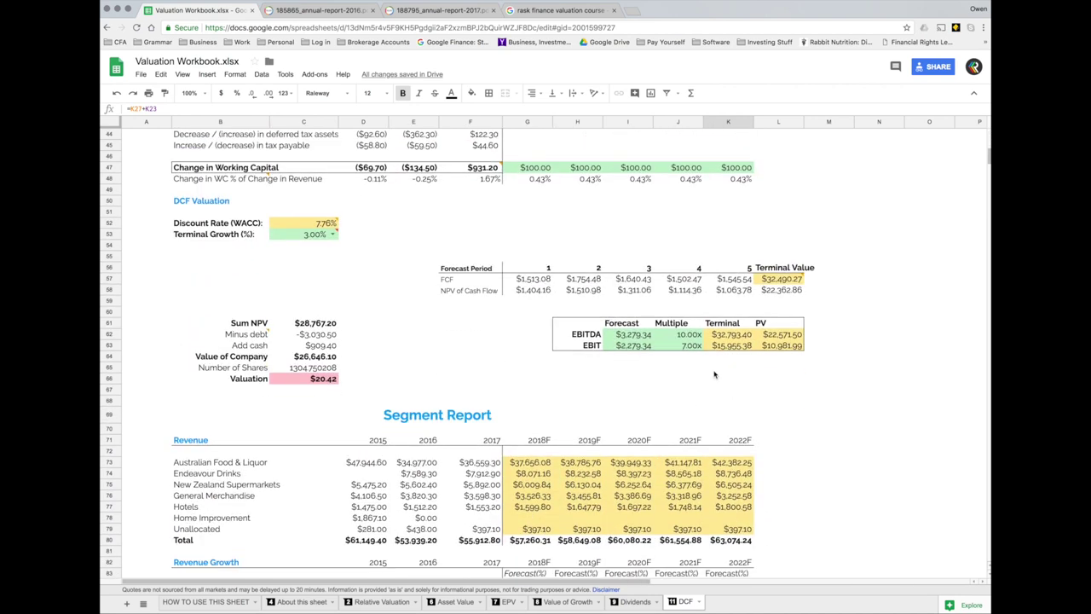
- Inspect the EBITDA multiple and Terminal formula, comparing them with the perpetuity-based Terminal Value
left_click(648, 341)
left_click(664, 338)
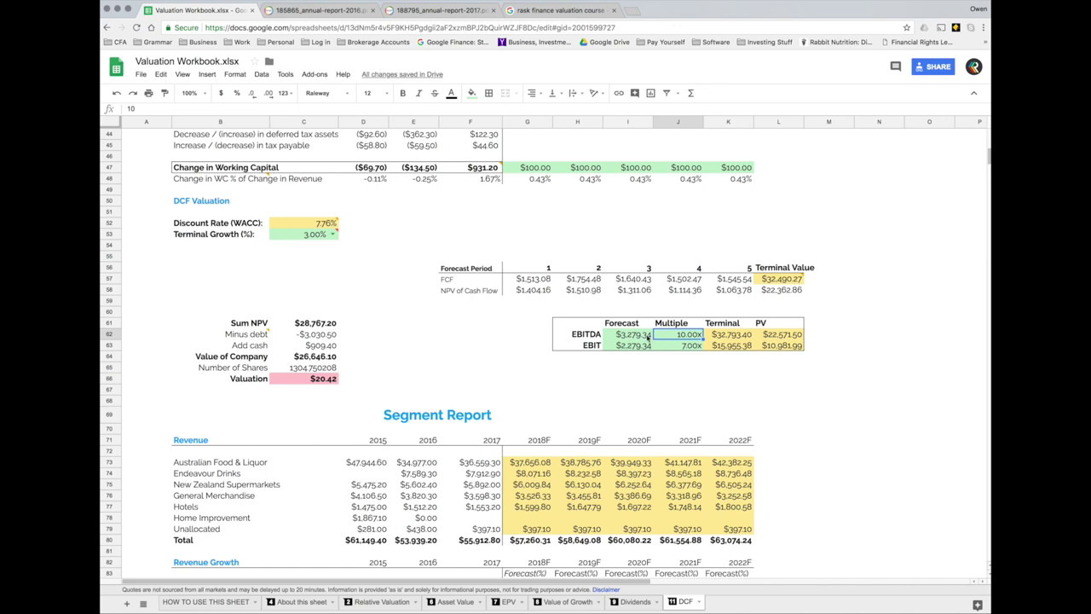
left_click(723, 335)
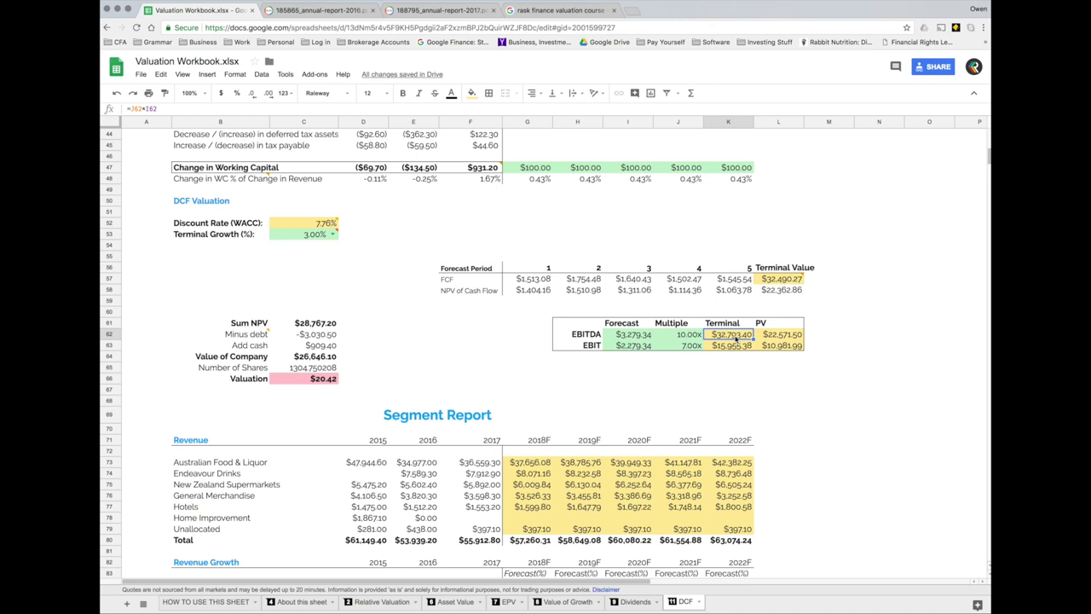
mouse_move(780, 290)
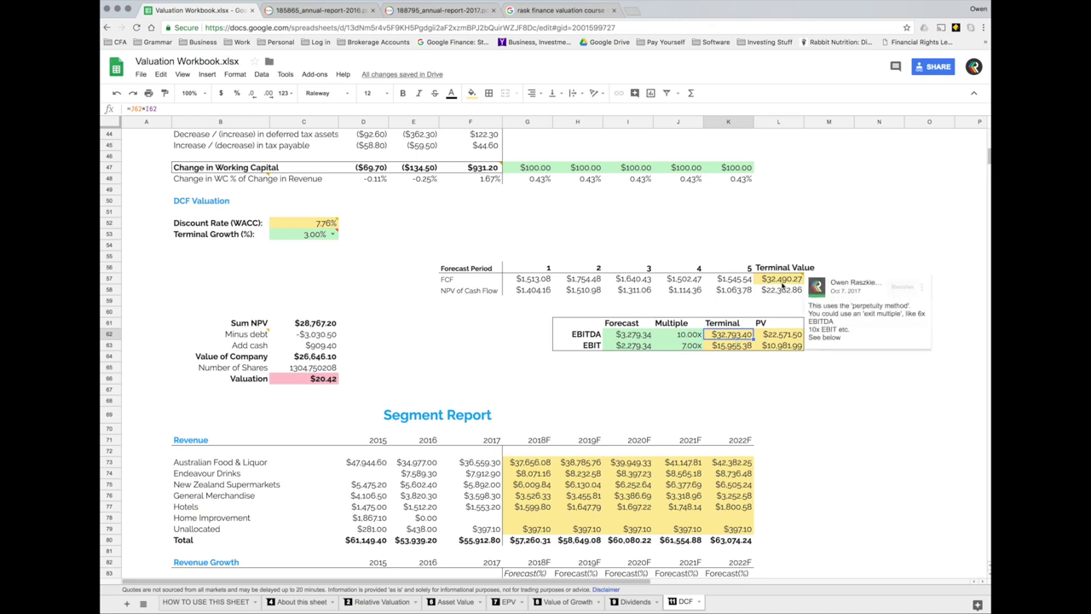
left_click(780, 283)
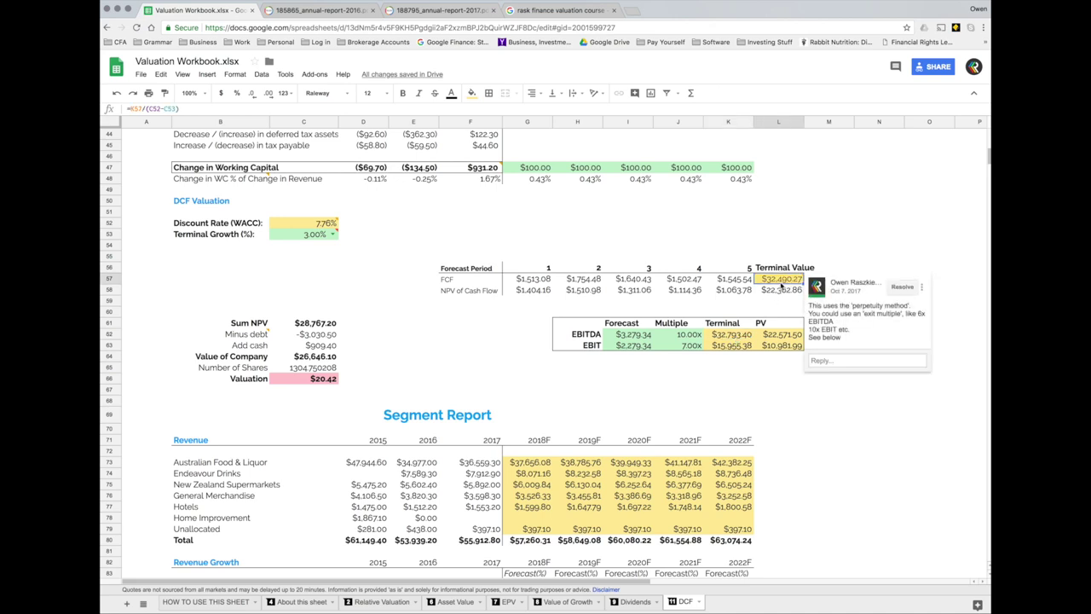
- Inspect the EBIT forecast, multiple and Terminal formula, comparing the result with the EBITDA terminal value
left_click(727, 348)
left_click(648, 346)
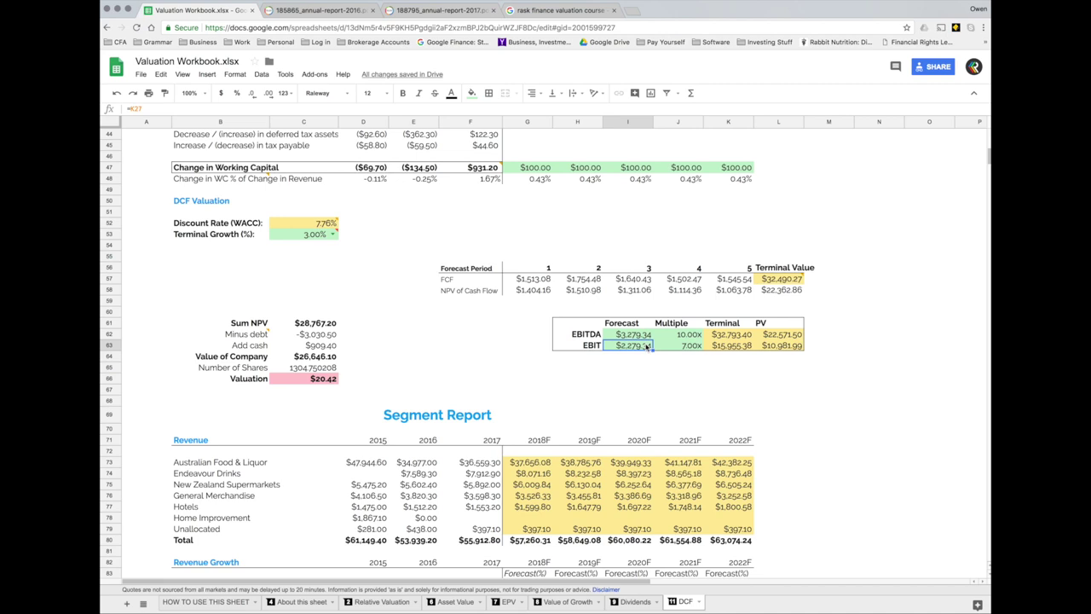
key("Right")
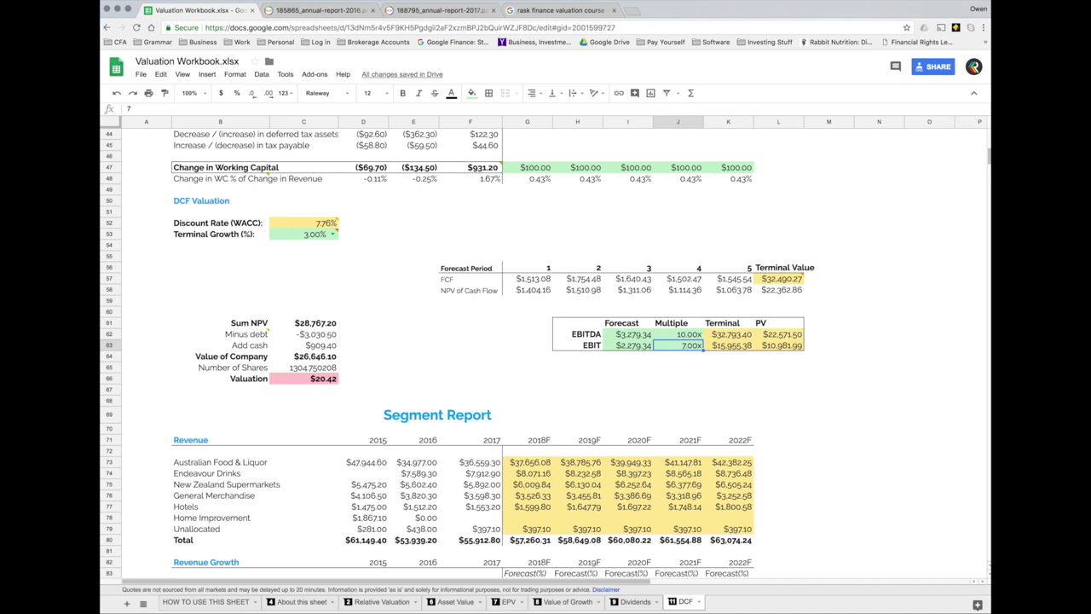
key("Right")
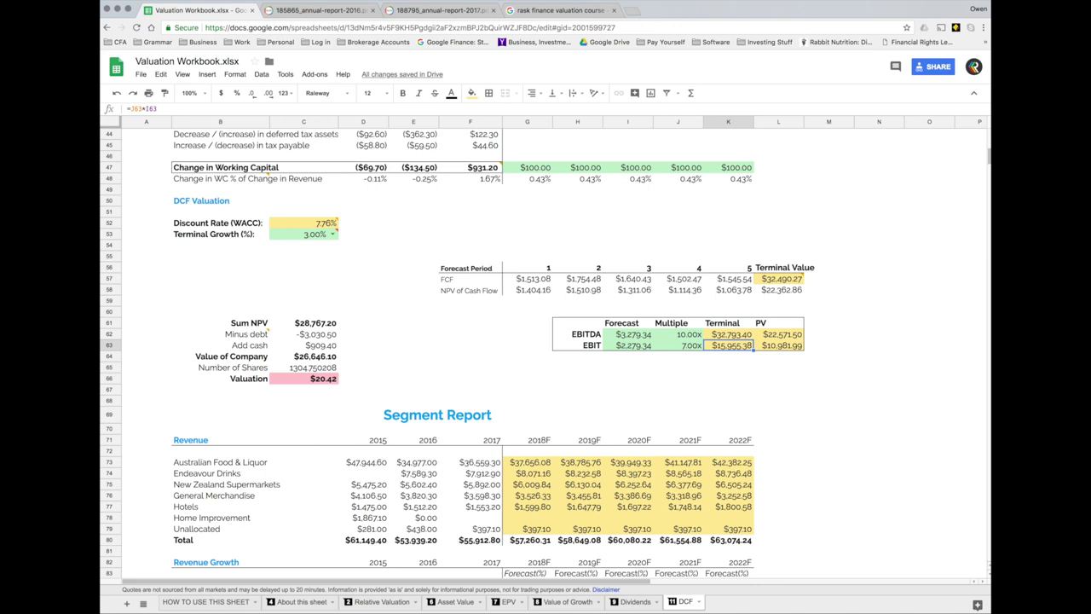
left_click(721, 338)
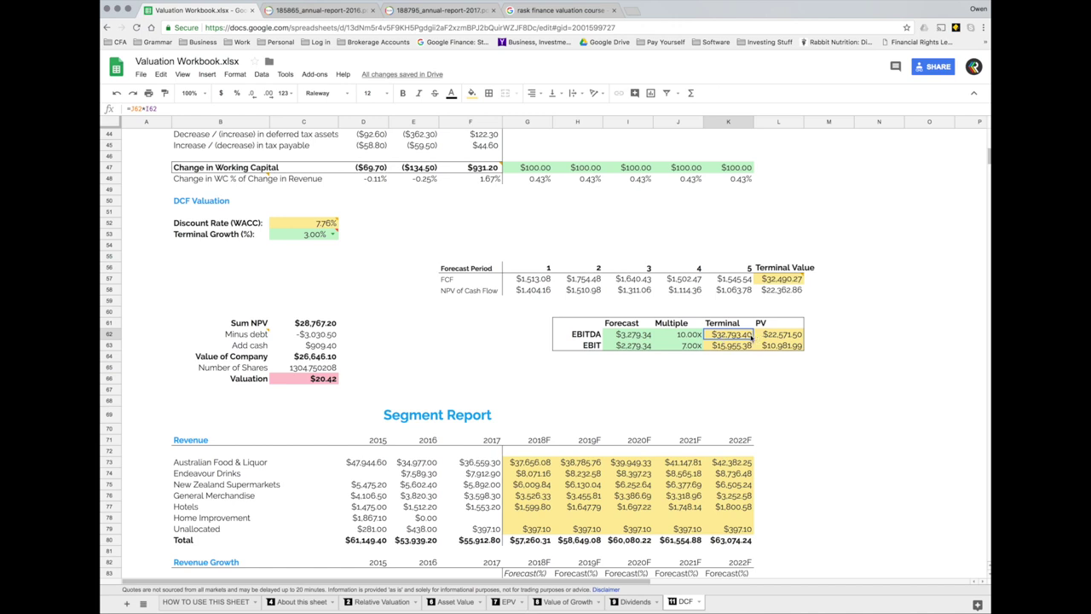
- Inspect the Value of Company formula and return to the perpetuity Terminal Value formula in the FCF row
left_click(305, 359)
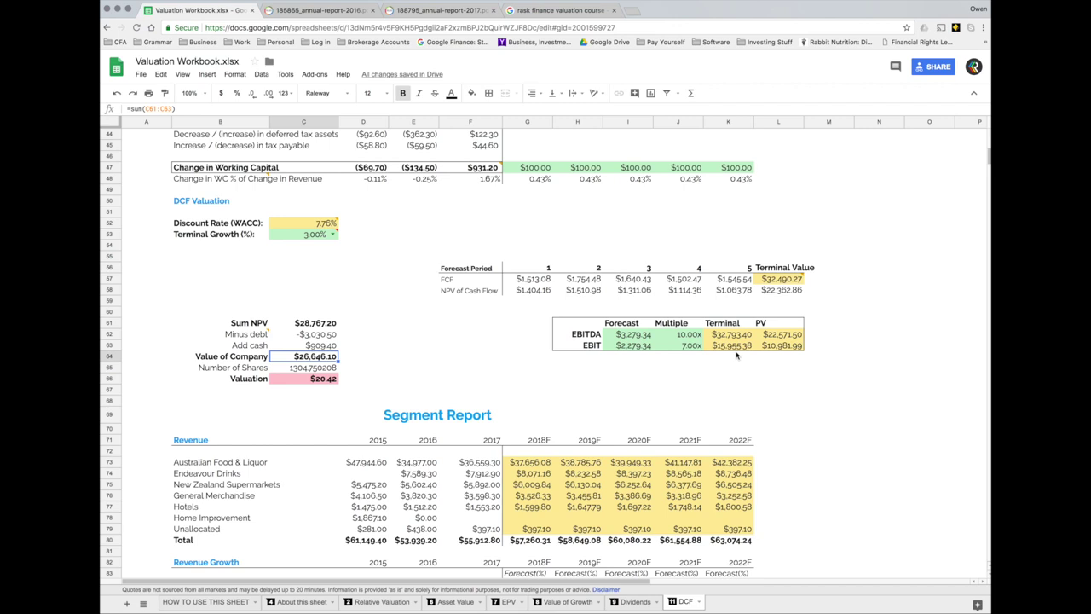
key("Right")
key("Right")
key("Right")
key("Right")
key("Right")
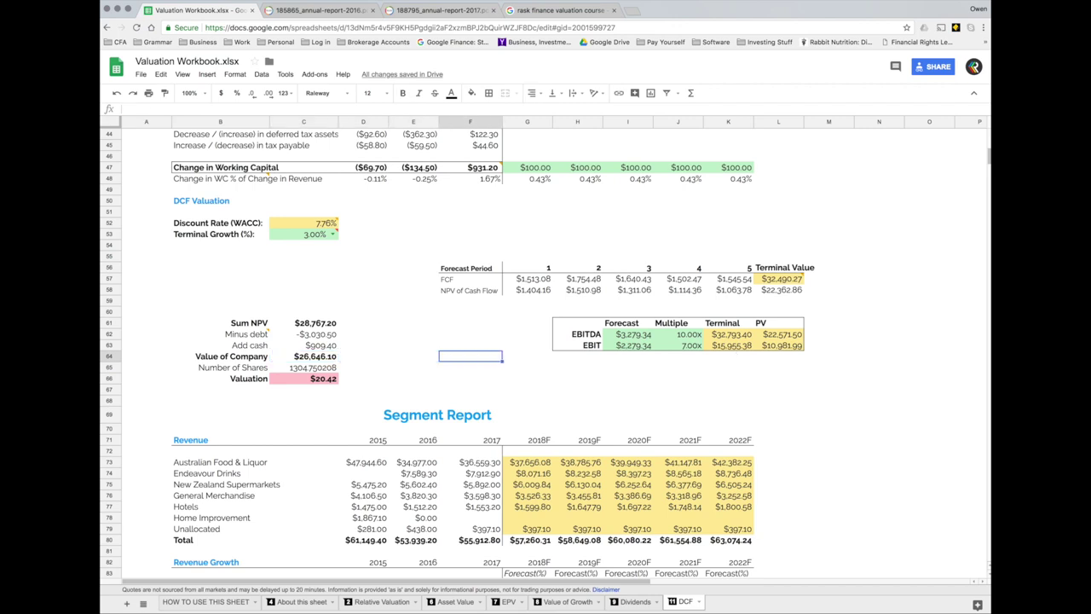
key("shift+Right")
key("shift+Right")
key("shift+Right")
key("shift+Right")
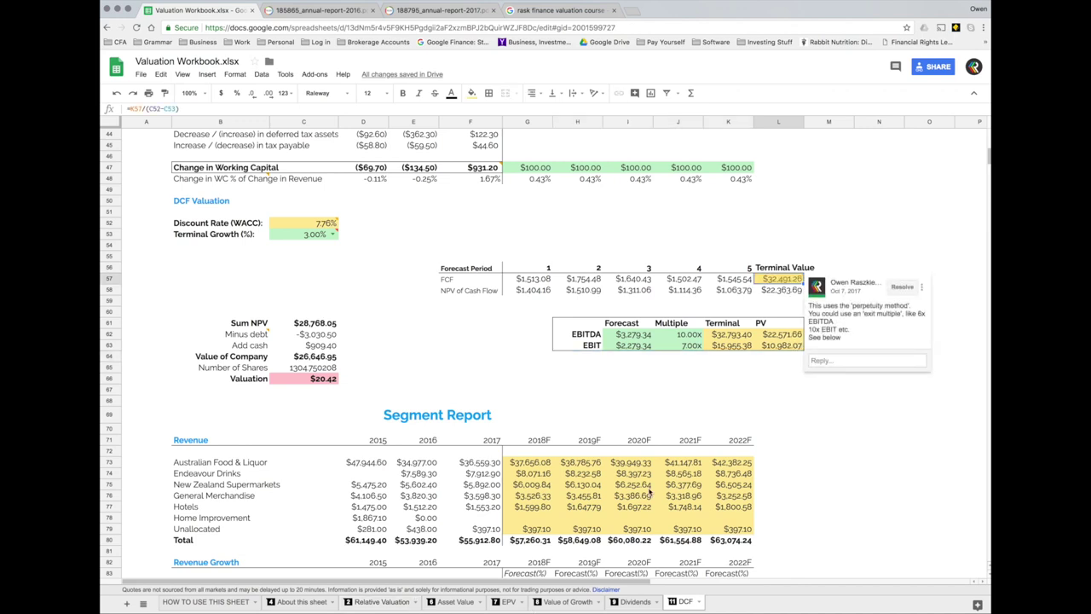
- Highlight the whole EBITDA and EBIT exit-multiple table, including its headings
left_click(616, 371)
left_click_drag(588, 323, 779, 343)
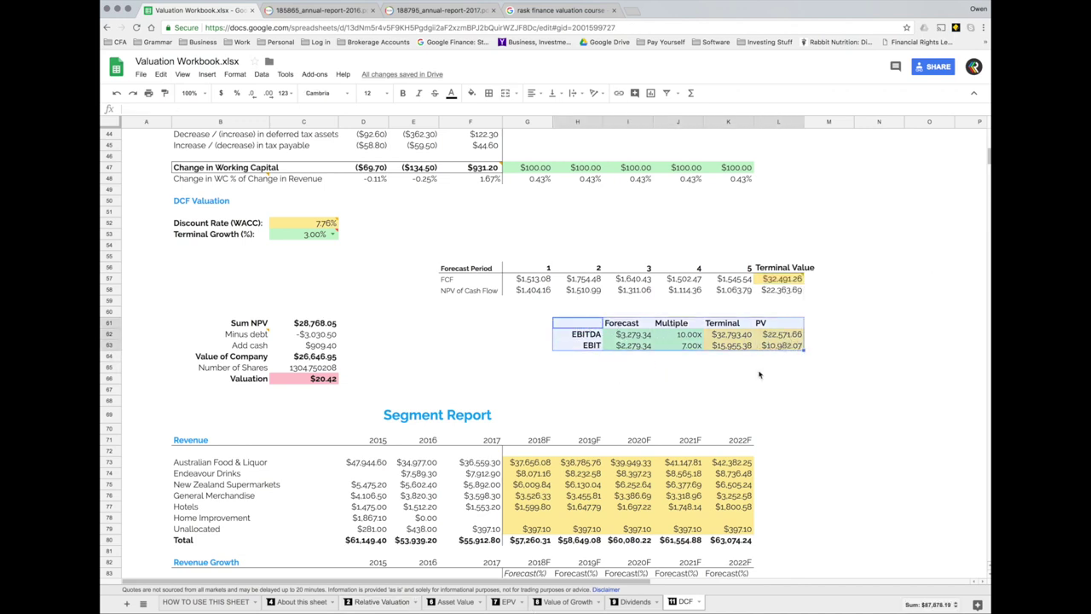
left_click(598, 365)
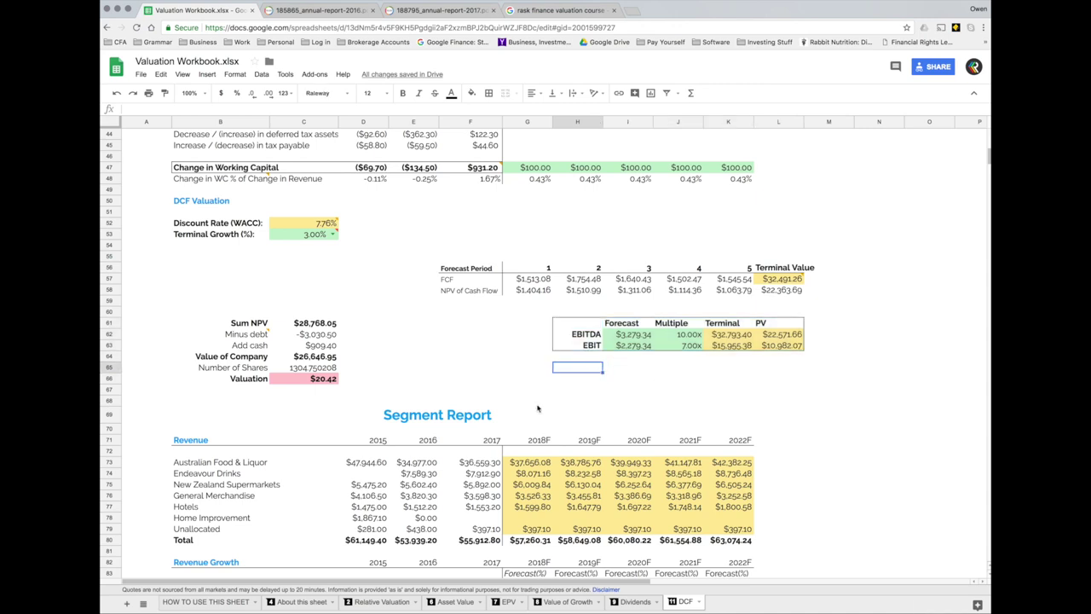
- Return to the main forecast table and highlight the Total Revenue (Segment data) row from its label through 2022F
scroll(435, 404, "up", 3)
scroll(435, 404, "up", 10)
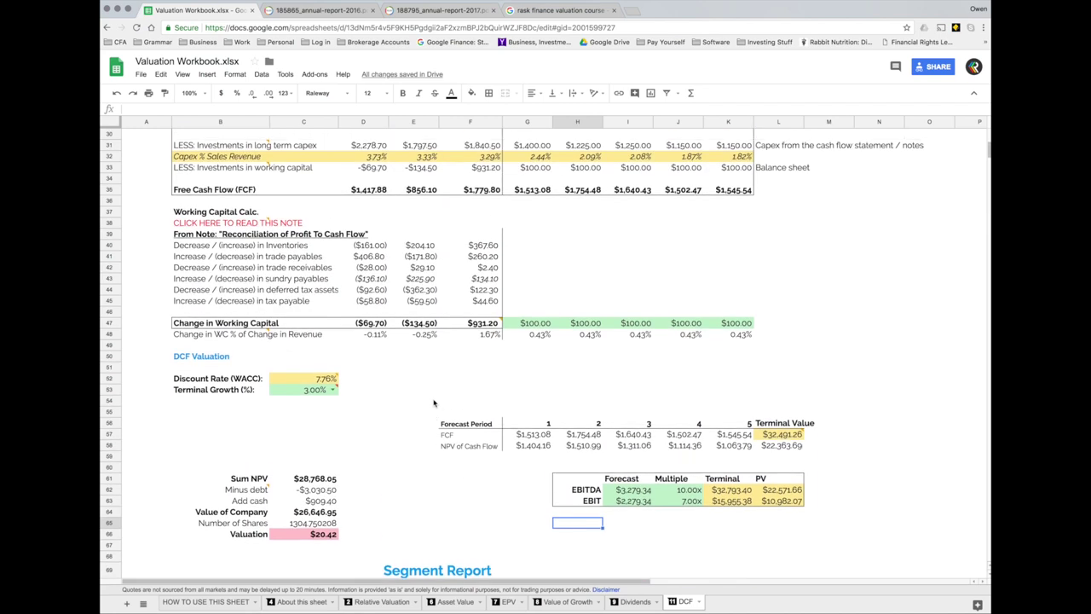
scroll(435, 405, "up", 3)
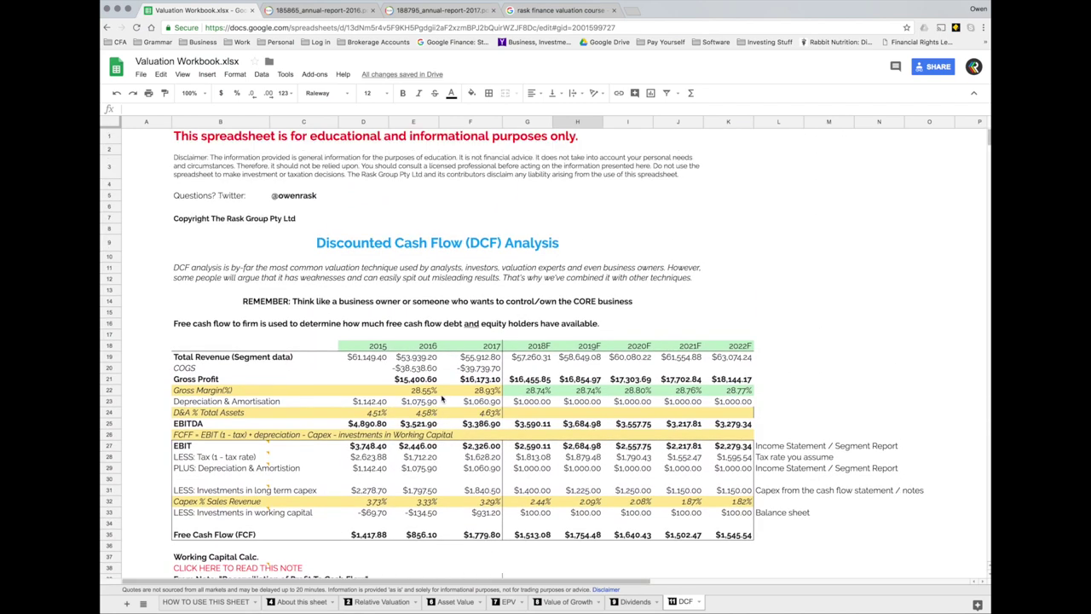
scroll(443, 396, "down", 2)
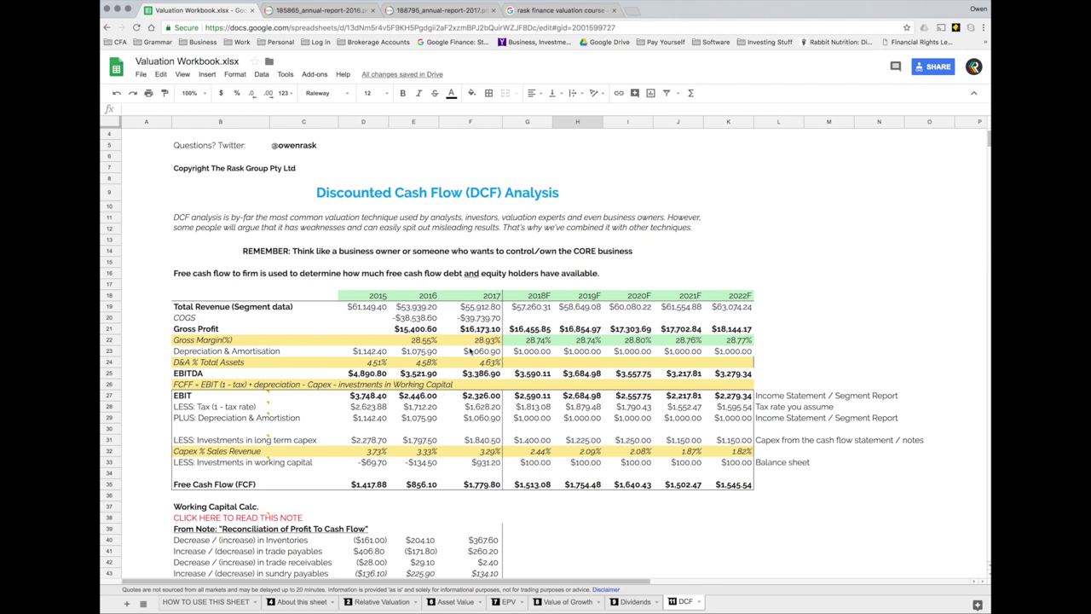
left_click_drag(238, 309, 732, 310)
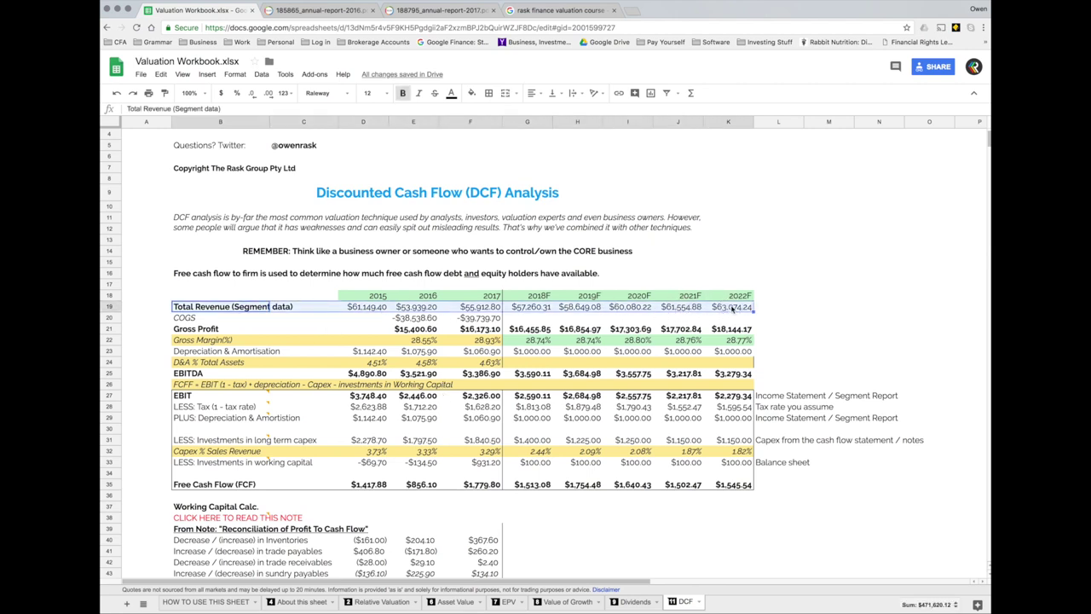
- Review the Segment Report's revenue, growth, EBIT, margin and capex tables that feed the main forecast
scroll(731, 337, "down", 15)
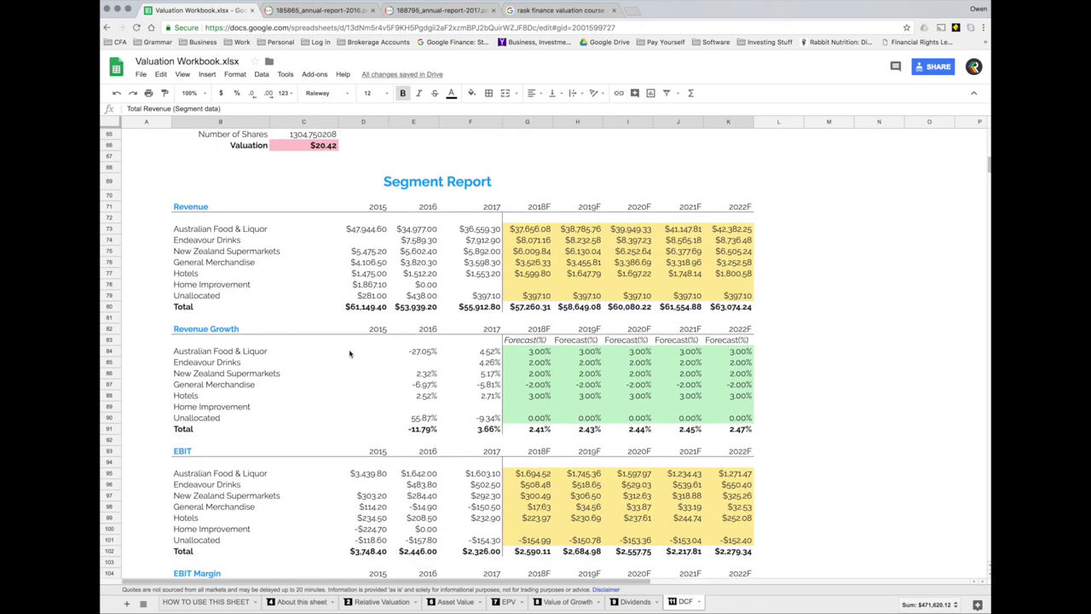
scroll(351, 356, "down", 5)
scroll(601, 361, "down", 3)
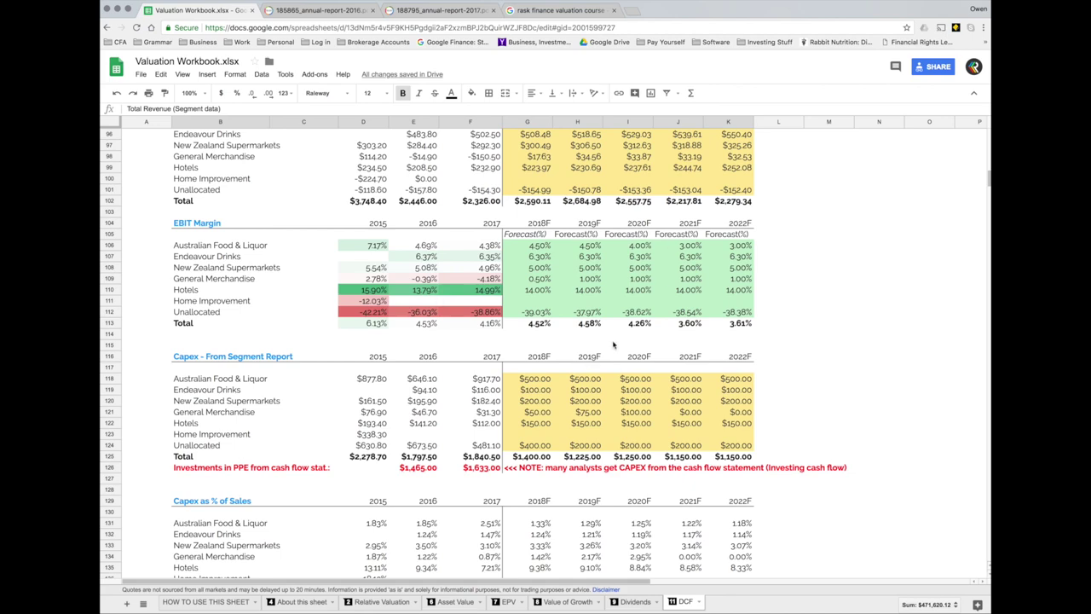
scroll(597, 341, "up", 20)
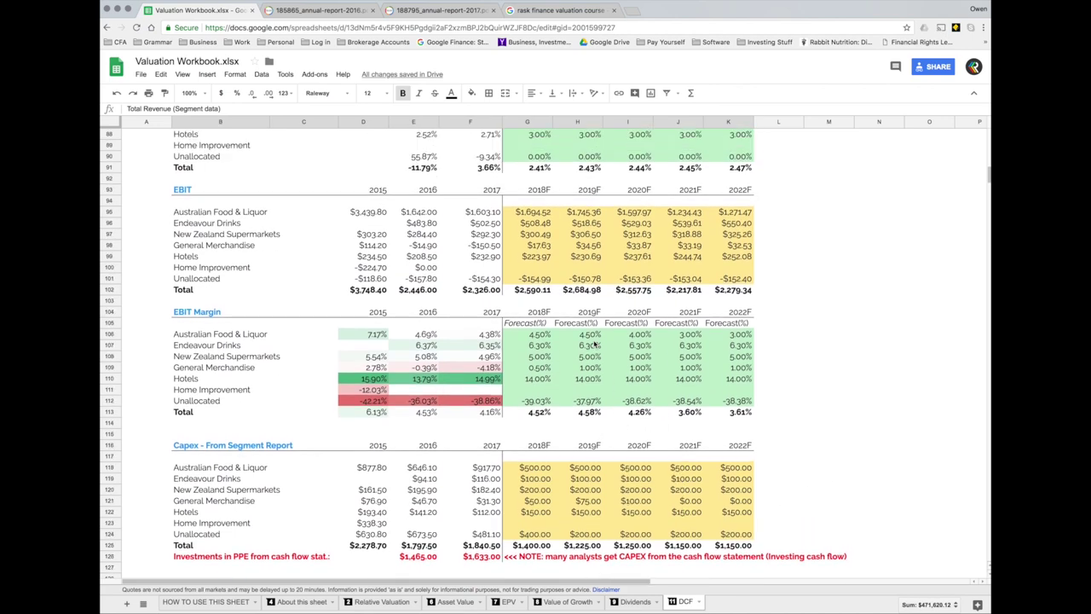
scroll(594, 344, "up", 5)
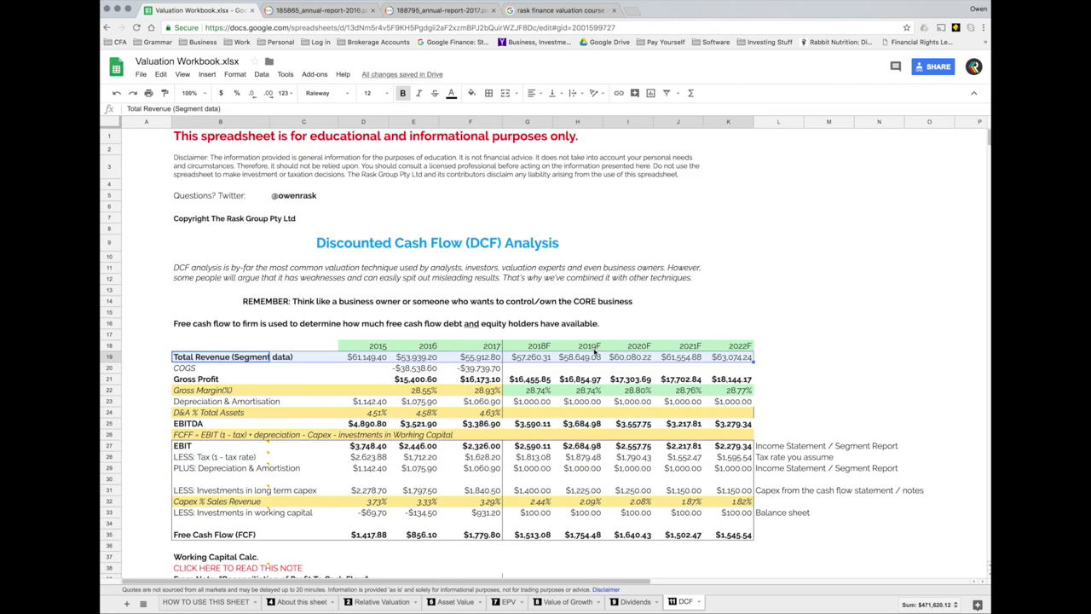
- Inspect the 2018F depreciation, tax, long-term capex and working capital cells, including the tax rate comment
scroll(596, 350, "down", 2)
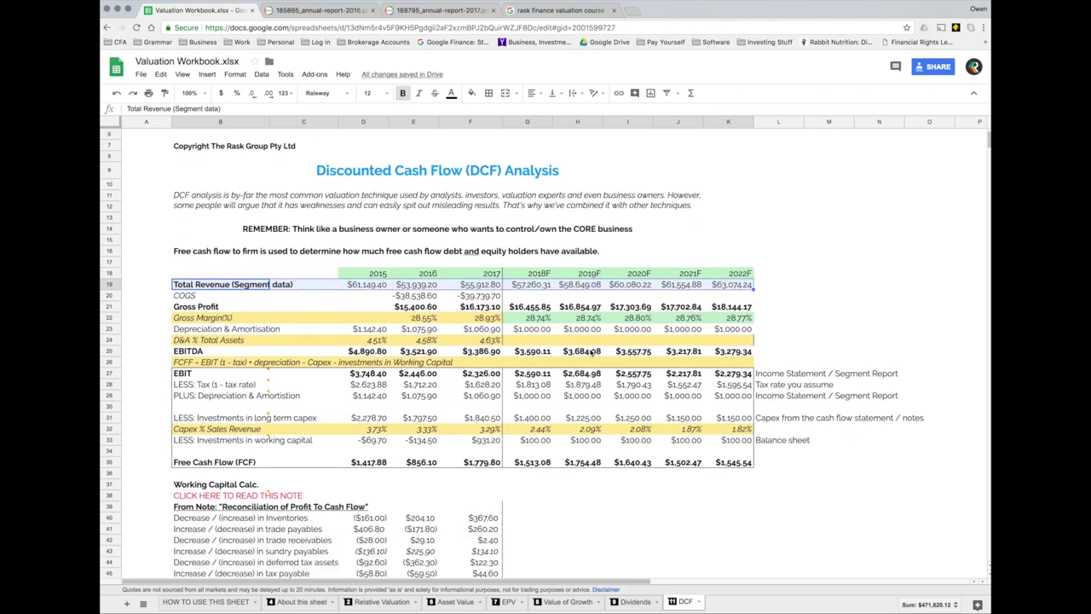
left_click(535, 331)
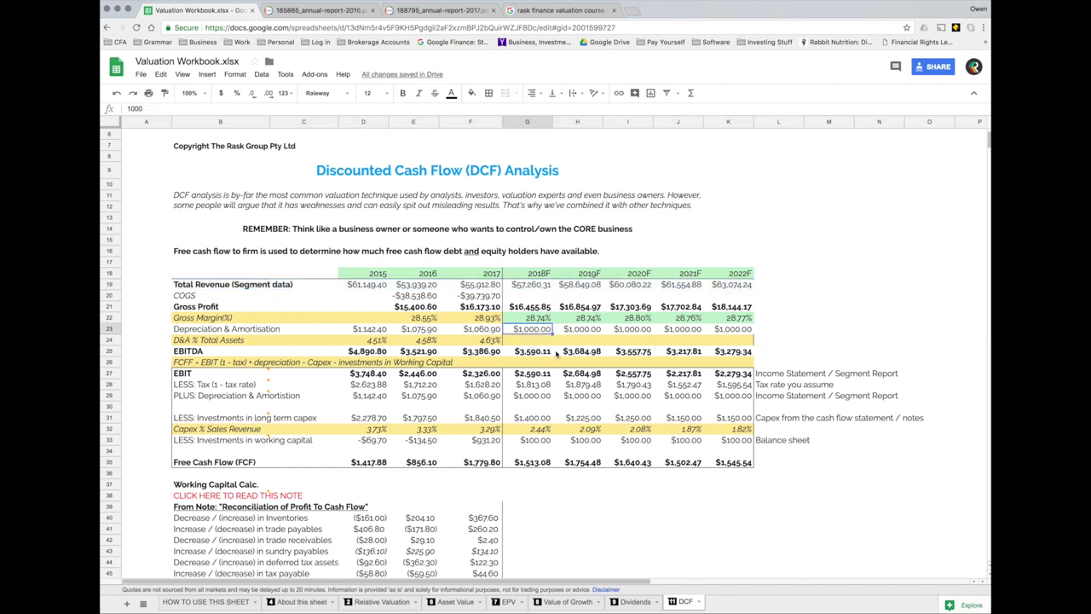
left_click(529, 386)
mouse_move(215, 383)
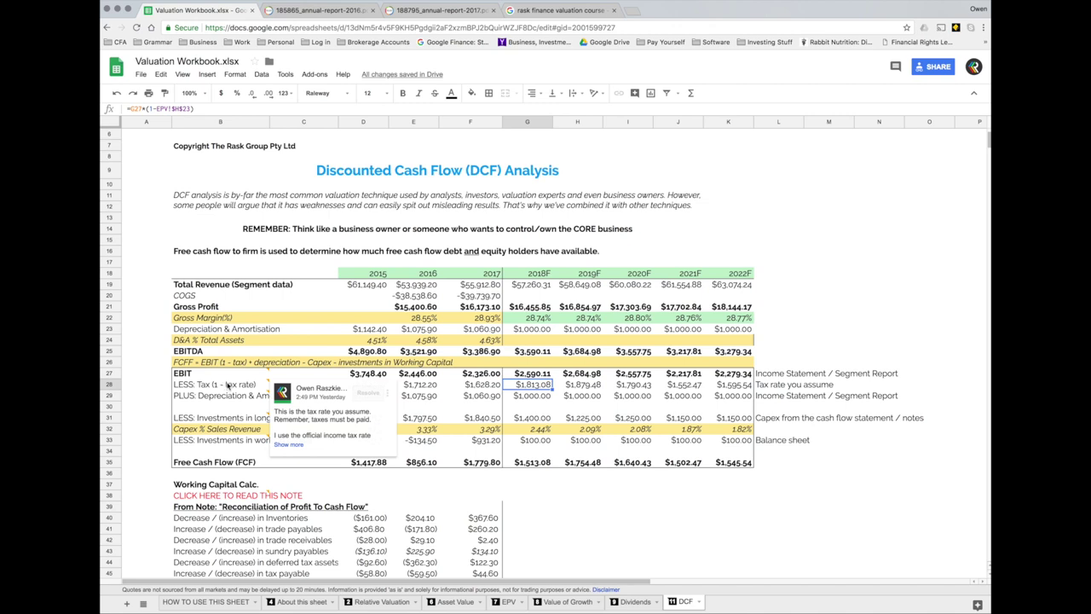
left_click(535, 418)
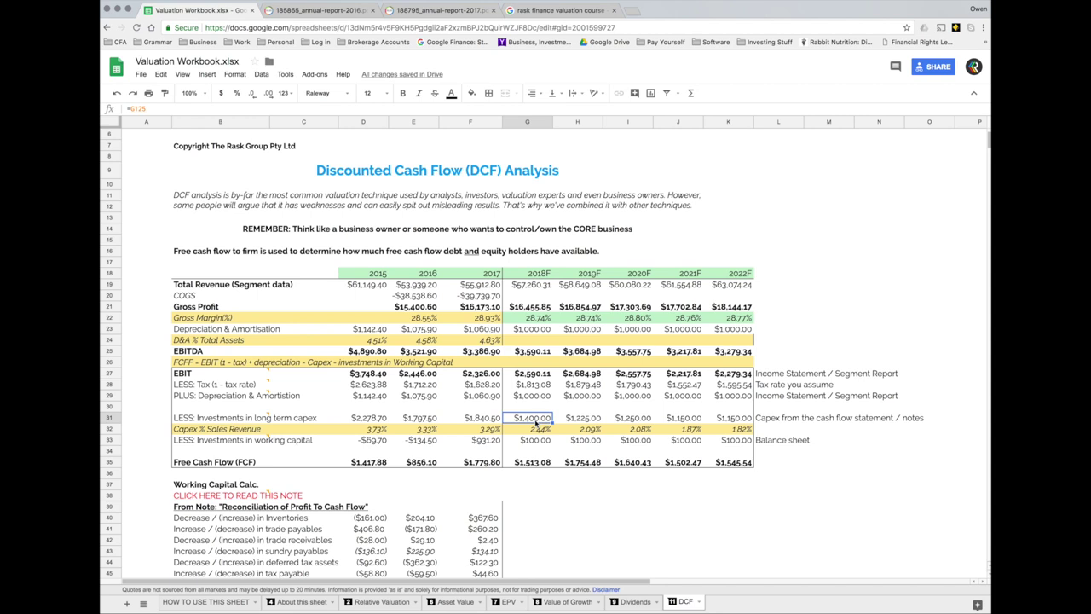
left_click(537, 441)
scroll(550, 466, "down", 1)
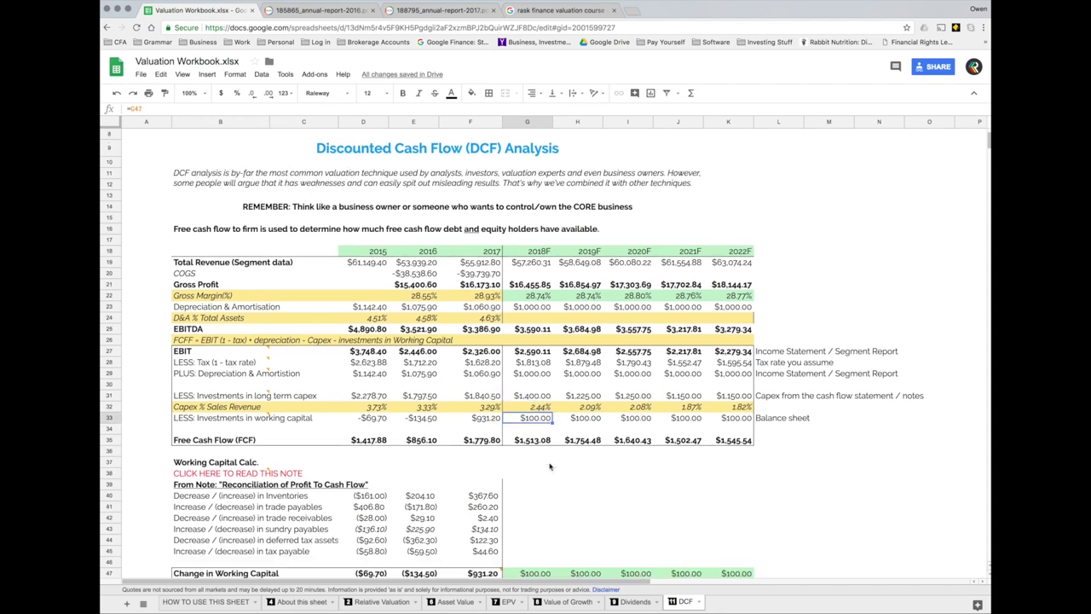
- Highlight the 2018F–2022F free cash flows in the forecast and valuation tables, and inspect the terminal value formula and its comment
left_click_drag(535, 440, 729, 440)
scroll(638, 489, "down", 3)
scroll(637, 488, "down", 5)
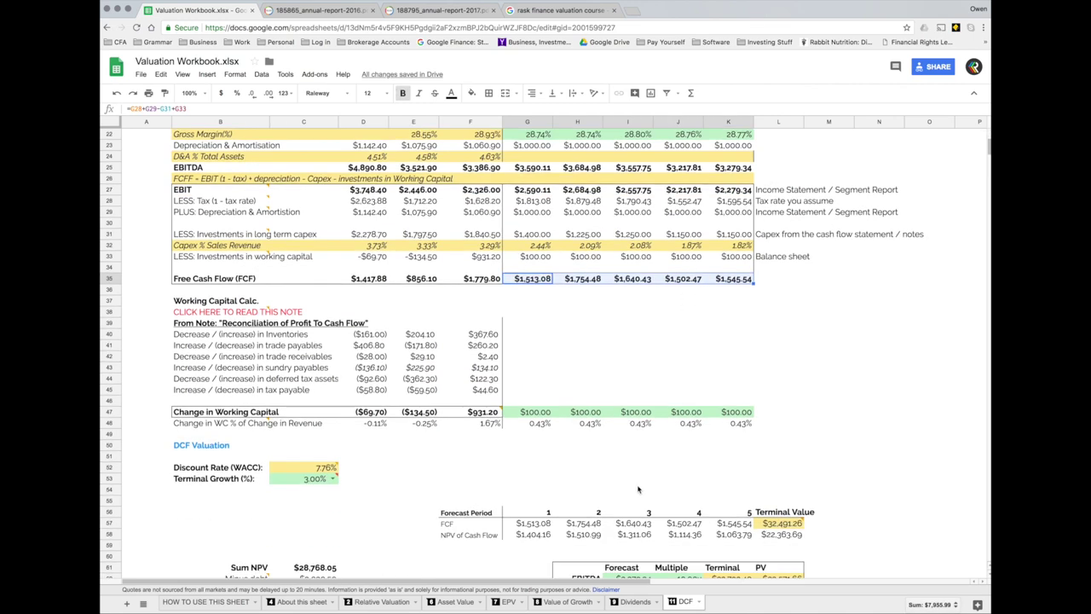
left_click_drag(517, 412, 738, 415)
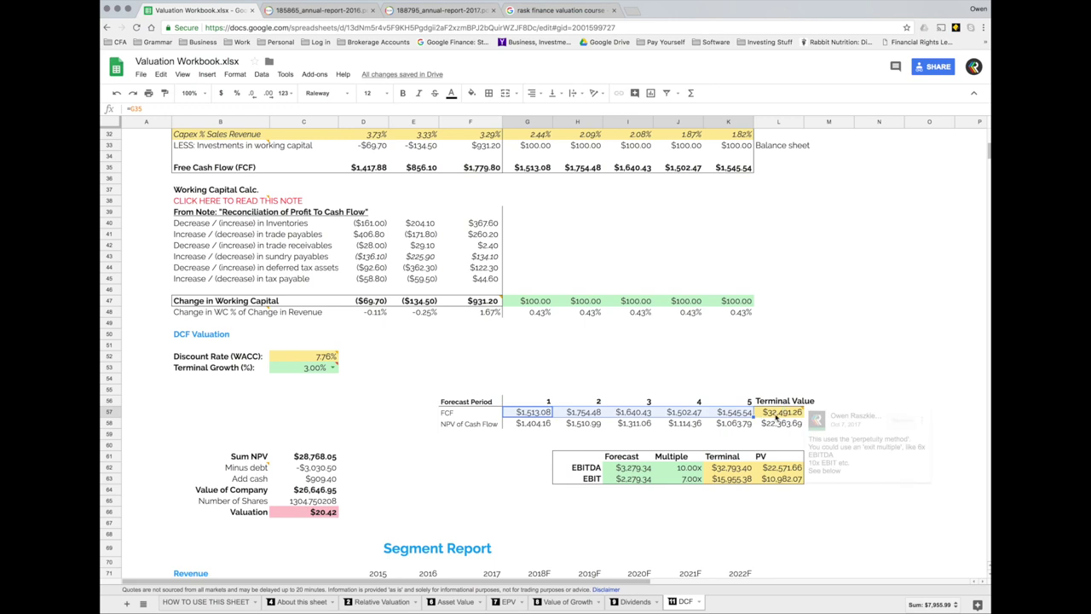
left_click(776, 417)
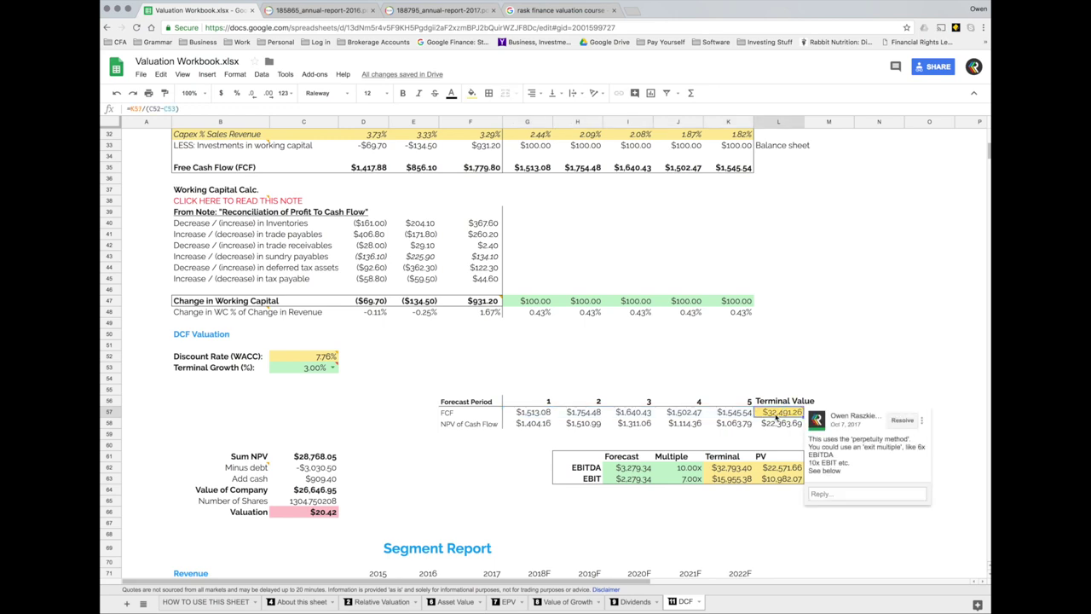
- Try terminal growth rates of -2% and 2% in the DCF valuation
left_click(333, 368)
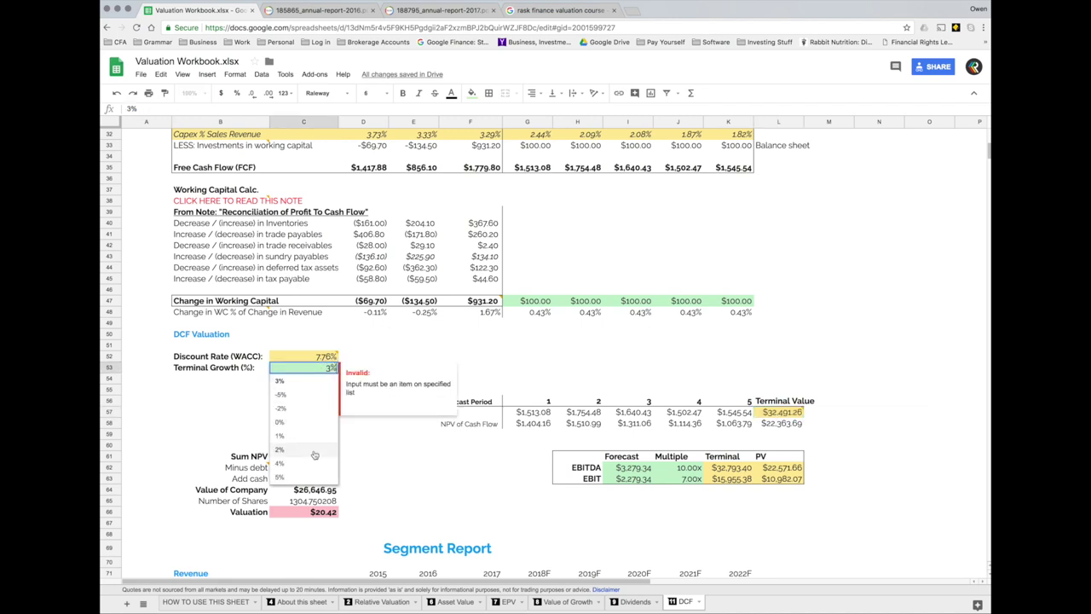
left_click(312, 409)
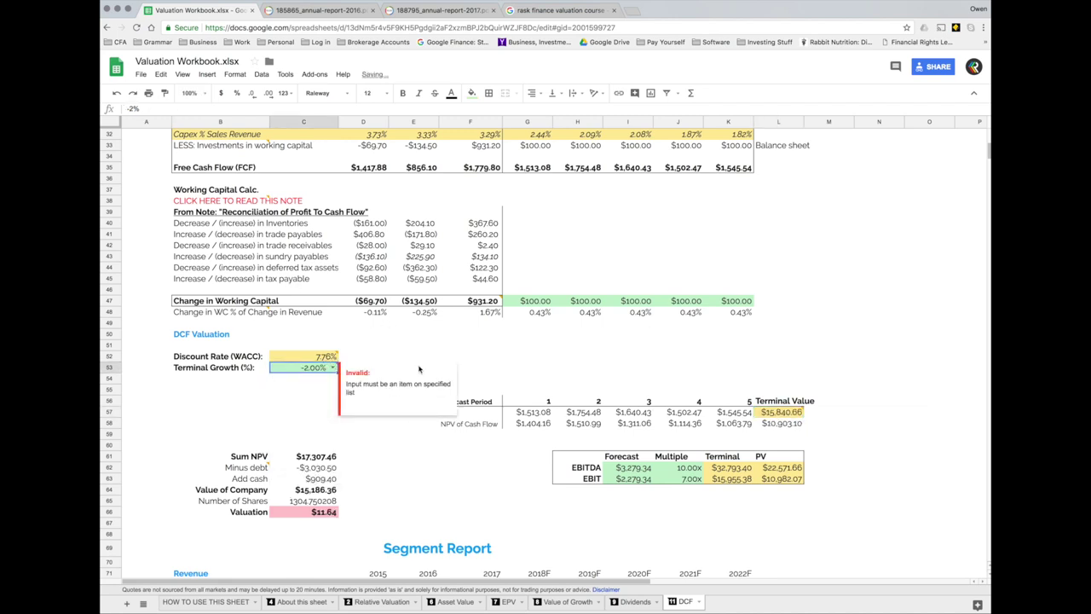
left_click(328, 370)
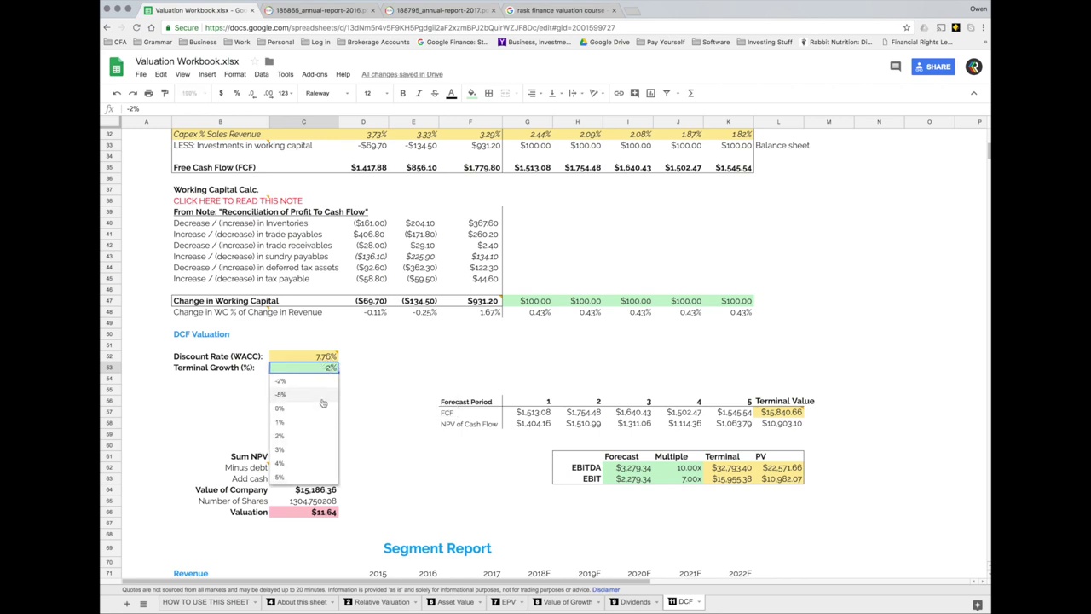
left_click(322, 436)
left_click(726, 358)
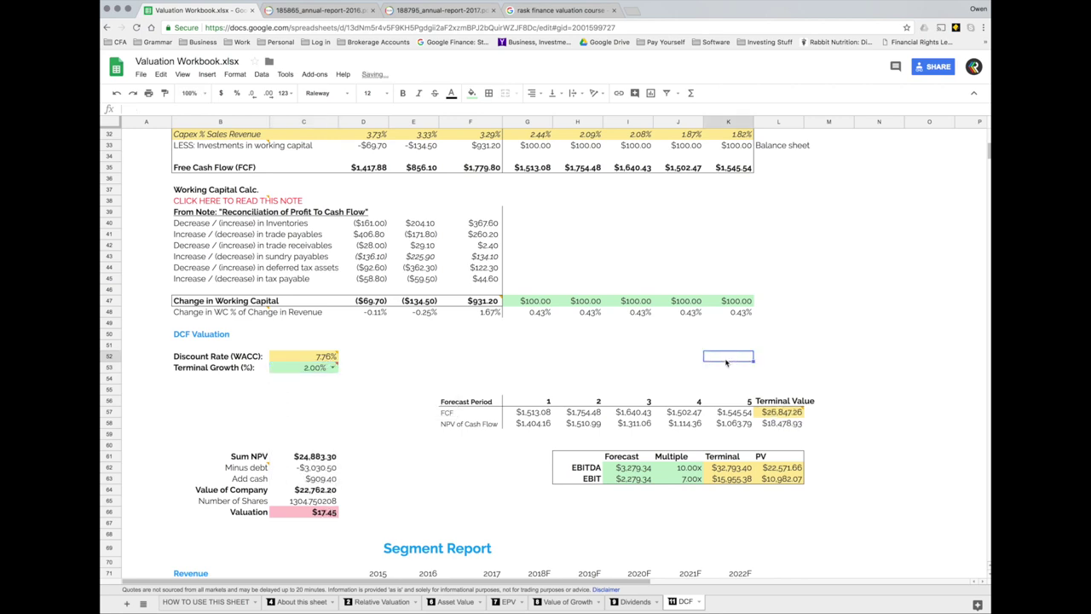
- Inspect the terminal value, highlight the NPV of Cash Flow row including the terminal column, and check the Sum NPV formula
left_click(771, 416)
left_click_drag(513, 426, 789, 424)
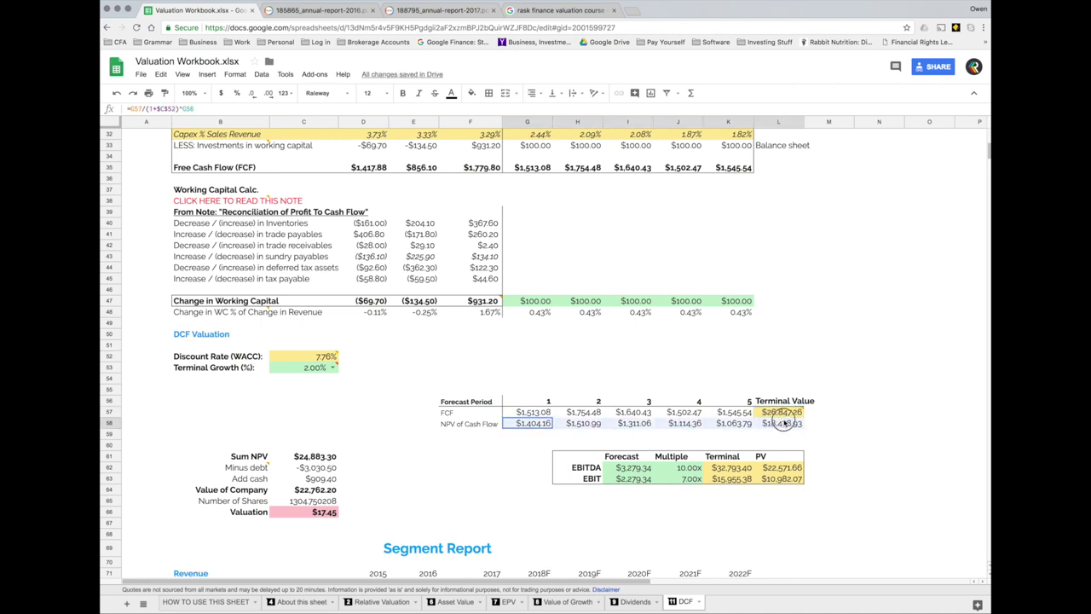
left_click(318, 461)
scroll(429, 453, "down", 1)
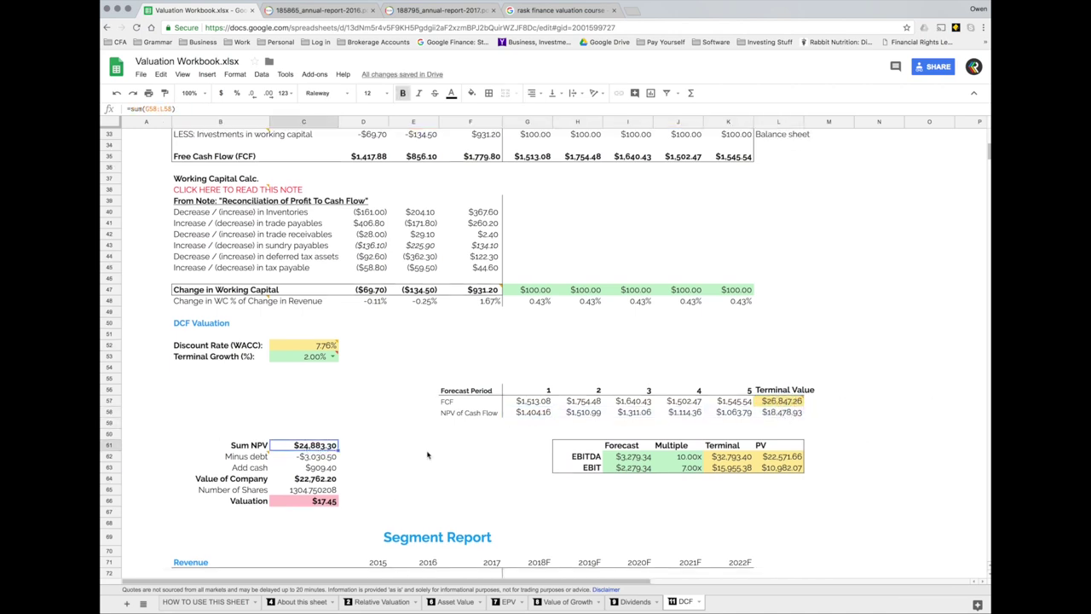
- Go through the debt, cash, company value, number of shares and per-share Valuation formulas one by one
left_click(325, 435)
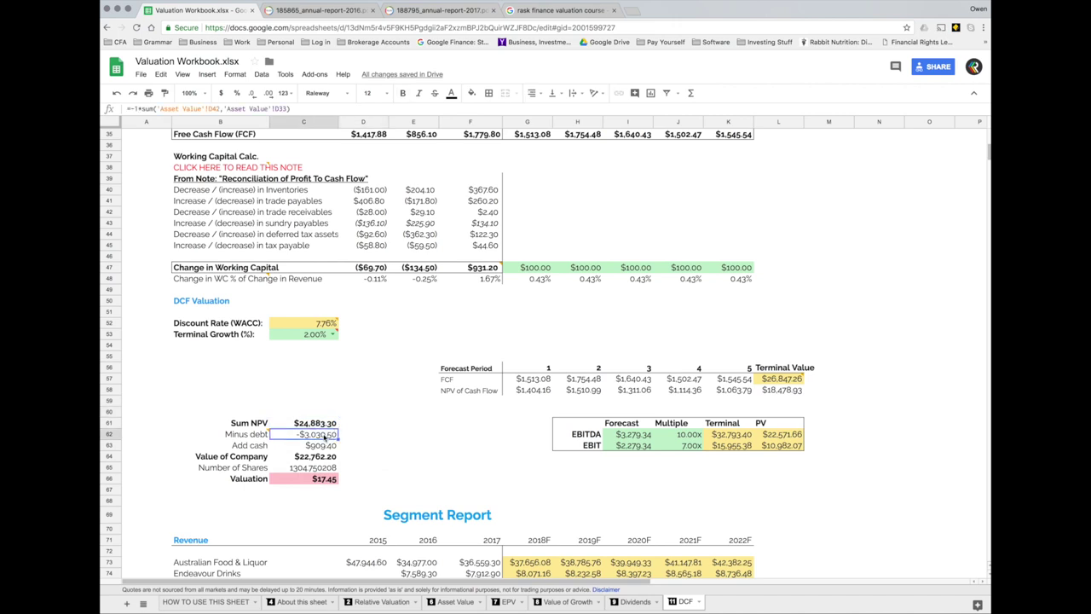
left_click(329, 446)
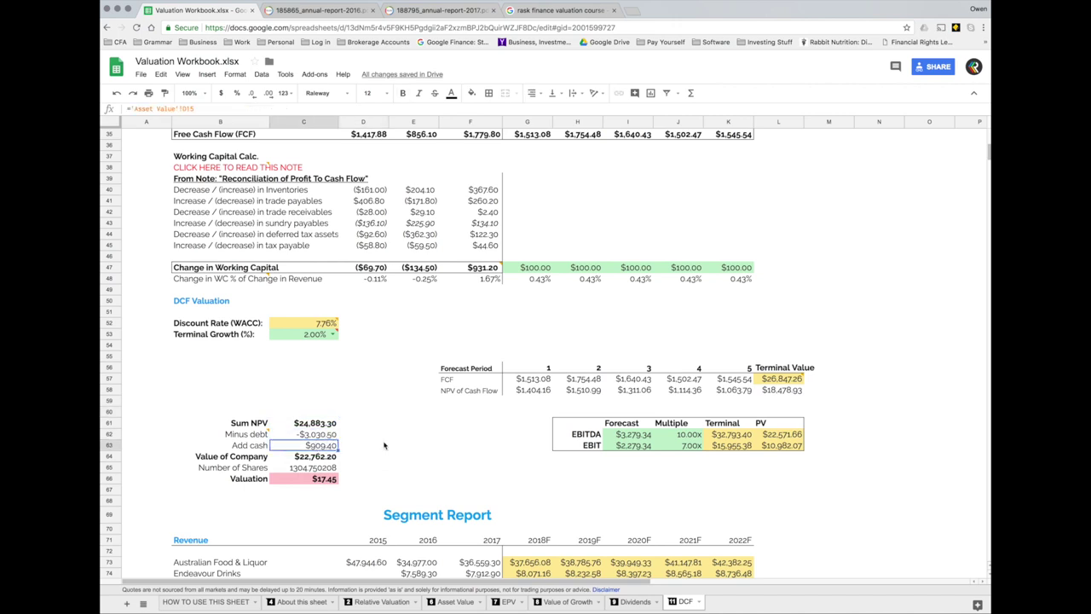
key("Down")
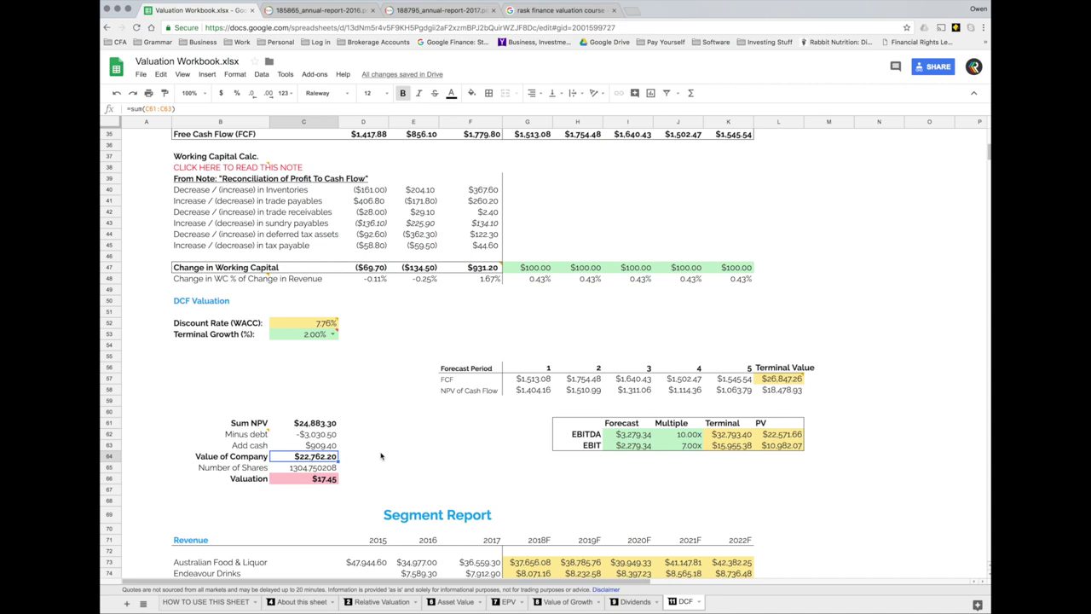
key("Down")
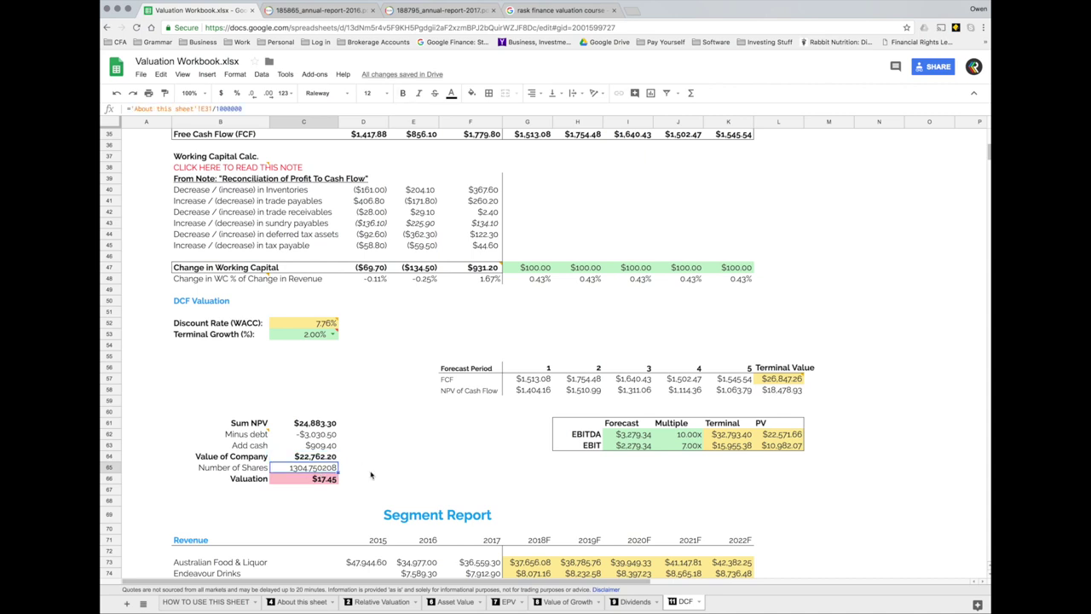
scroll(374, 475, "down", 1)
key("Down")
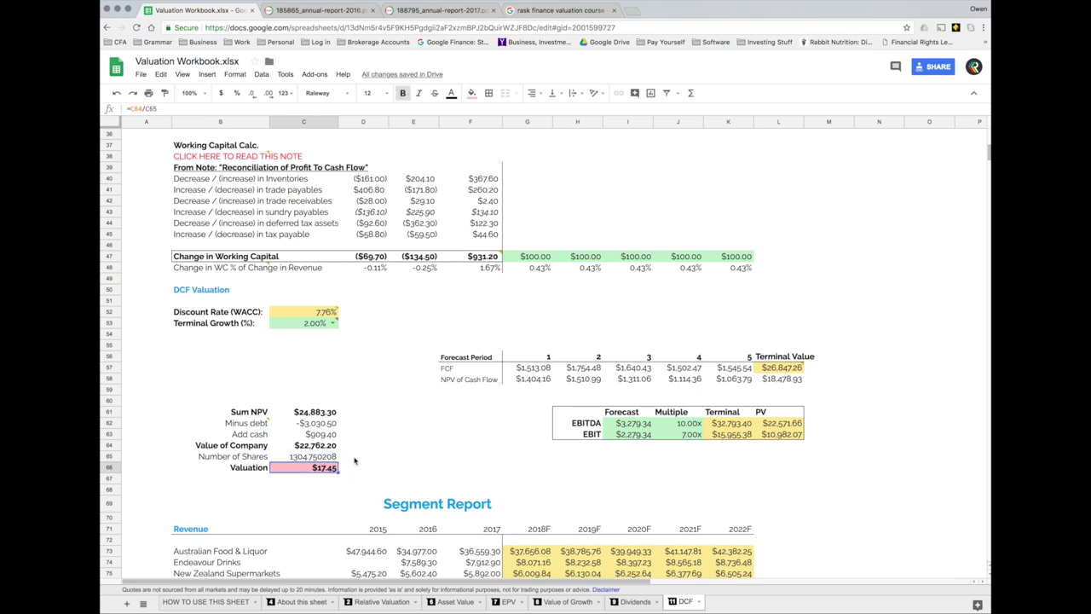
- Set the terminal growth rate to 3% and select the resulting per-share Valuation cell
left_click(333, 324)
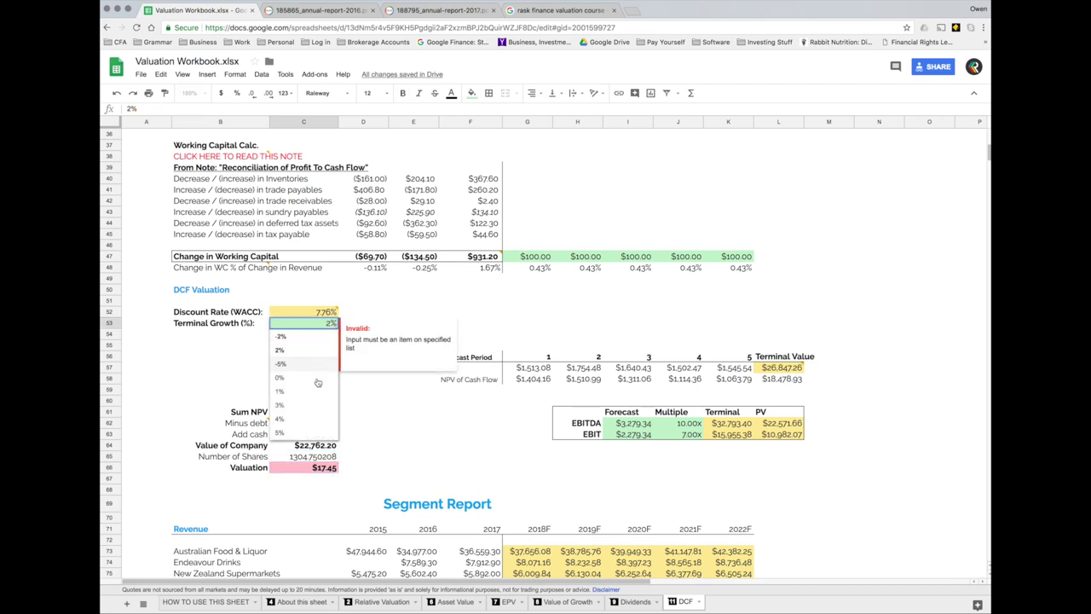
left_click(304, 413)
left_click(393, 445)
left_click(324, 467)
left_click(384, 443)
left_click(332, 468)
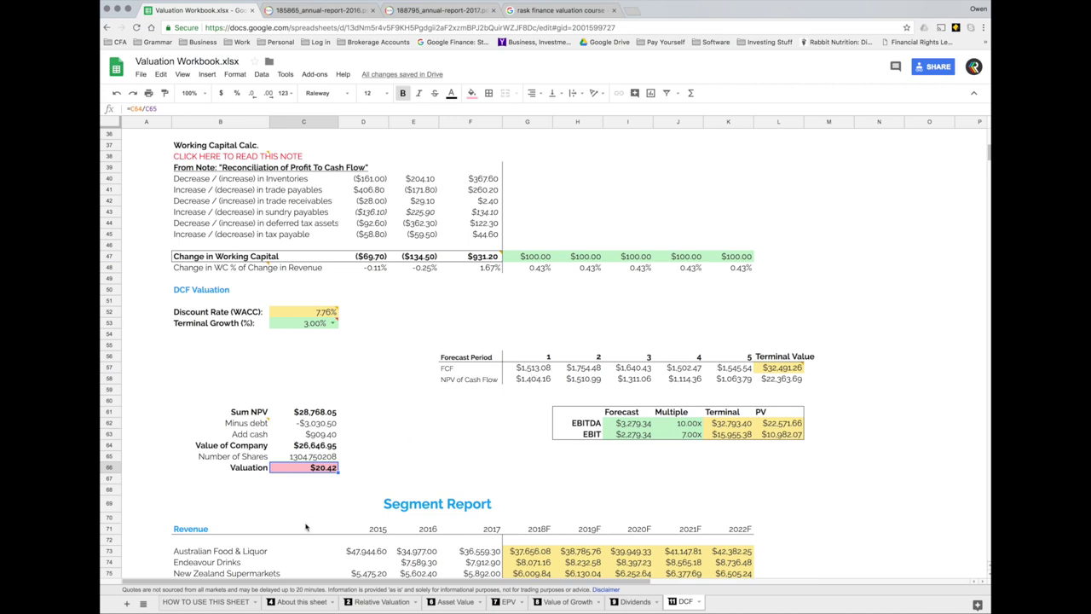
- Link the Discounted Cash Flow output on the About this sheet page to the DCF sheet's per-share valuation, =DCF!C66
left_click(298, 602)
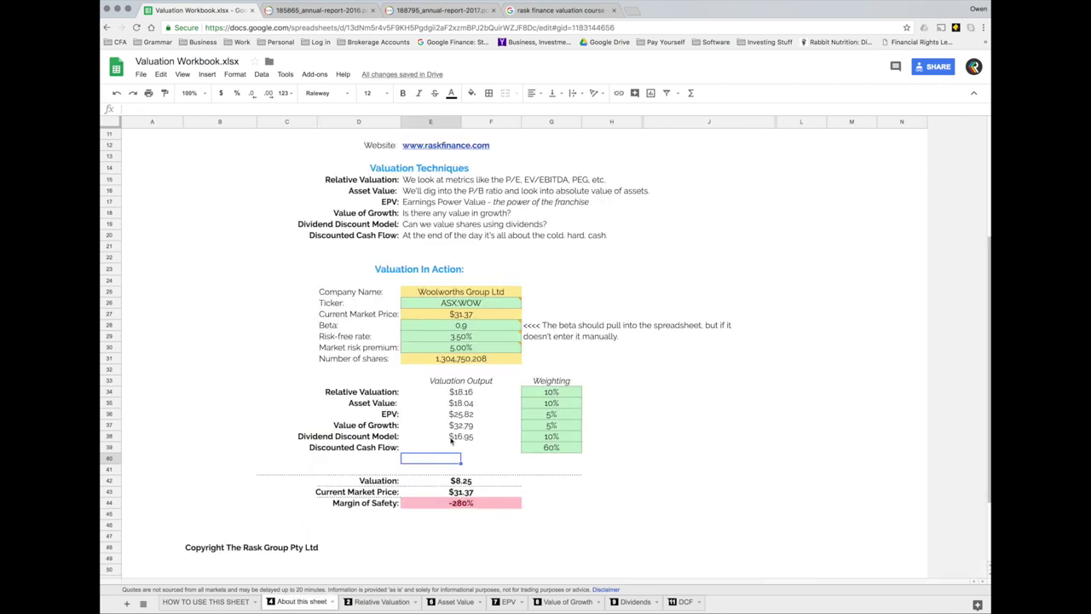
left_click(464, 447)
type("=")
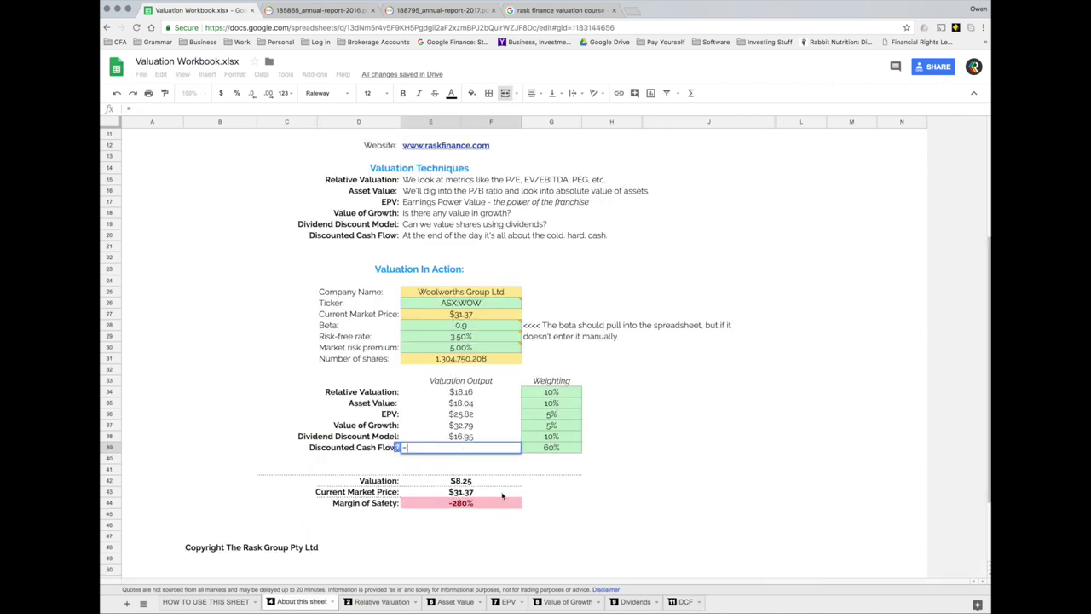
left_click(682, 602)
left_click(325, 468)
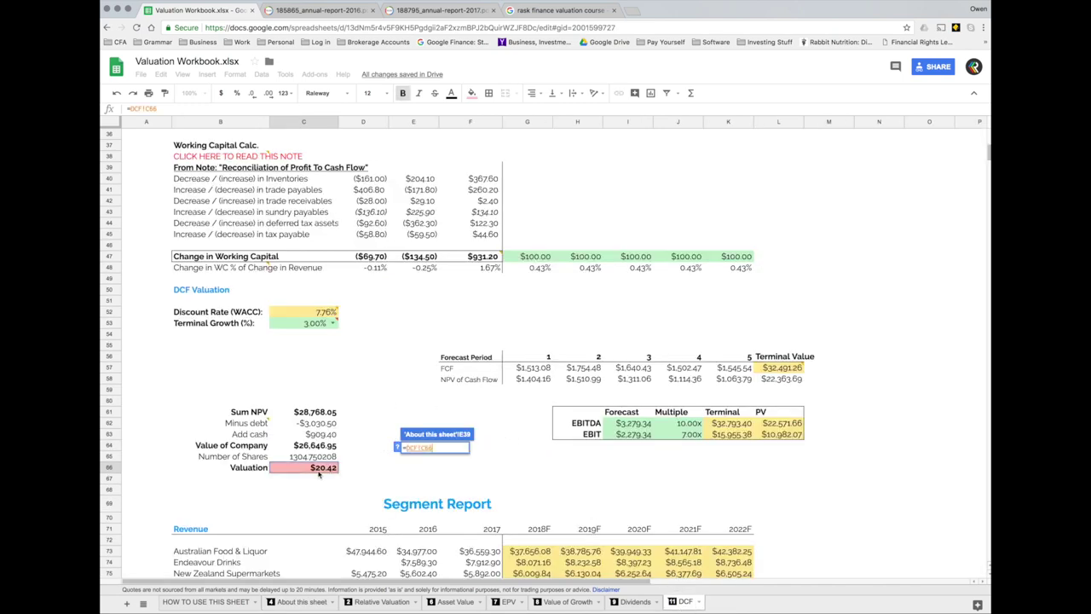
key("Return")
left_click(483, 451)
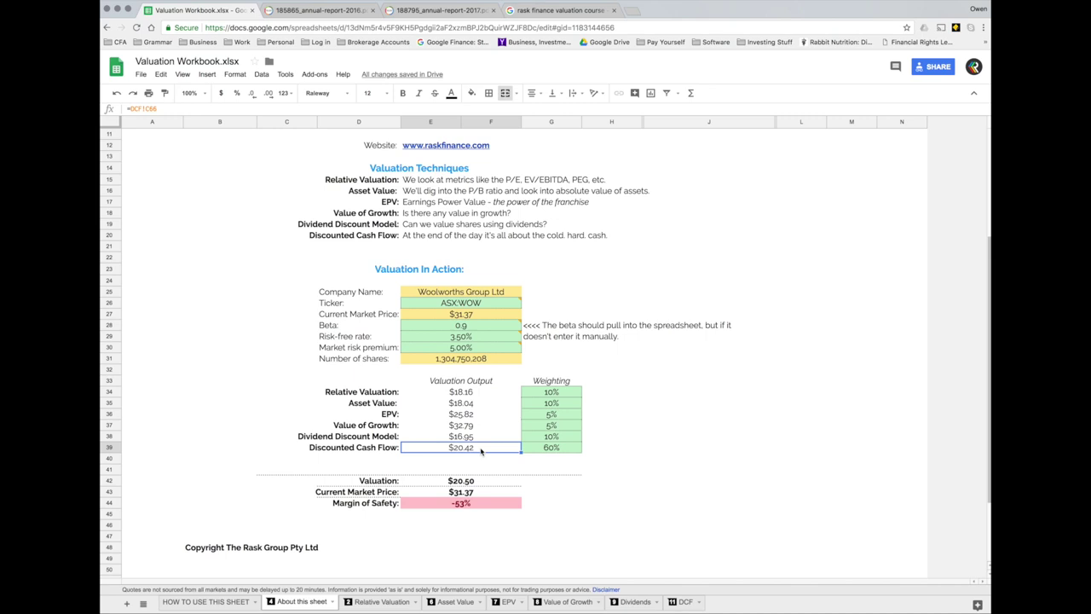
- Highlight all six method weightings, the Discounted Cash Flow weighting alone, and the other five weightings together
left_click(648, 451)
left_click_drag(566, 396, 564, 449)
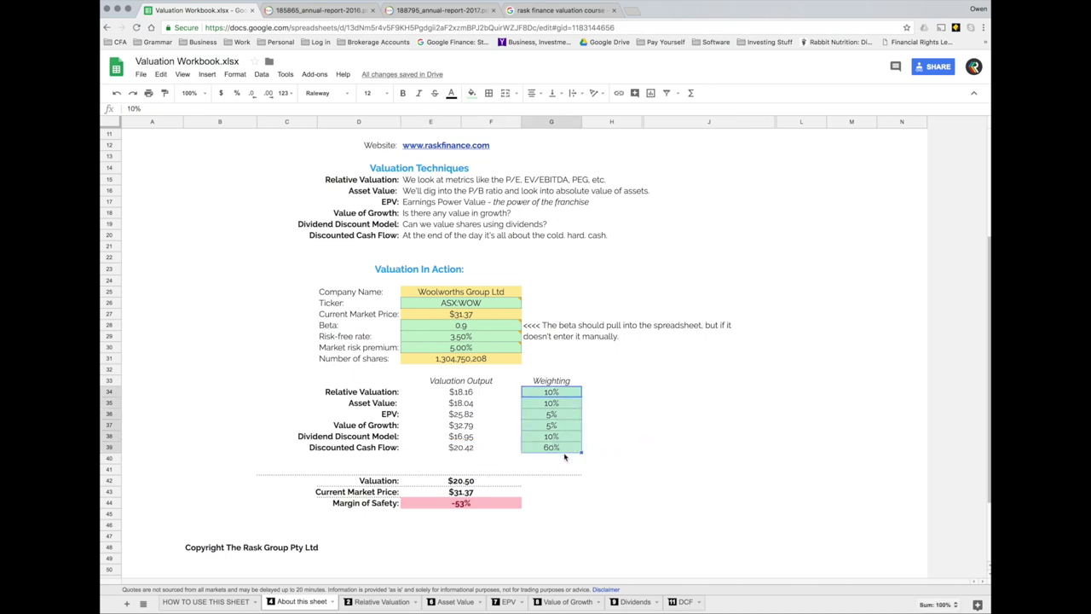
left_click(570, 452)
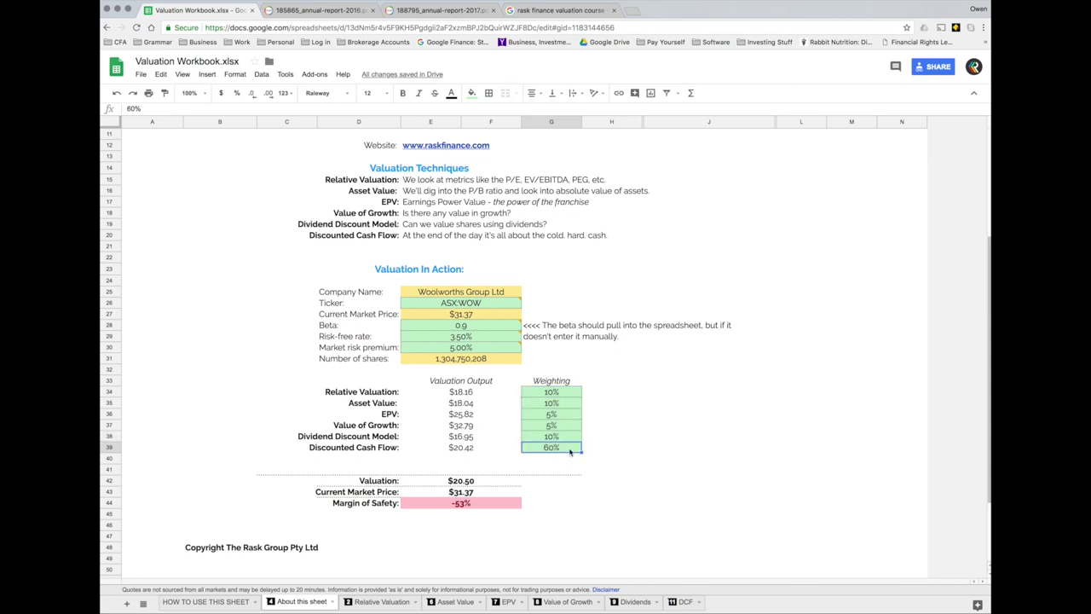
left_click_drag(566, 391, 560, 436)
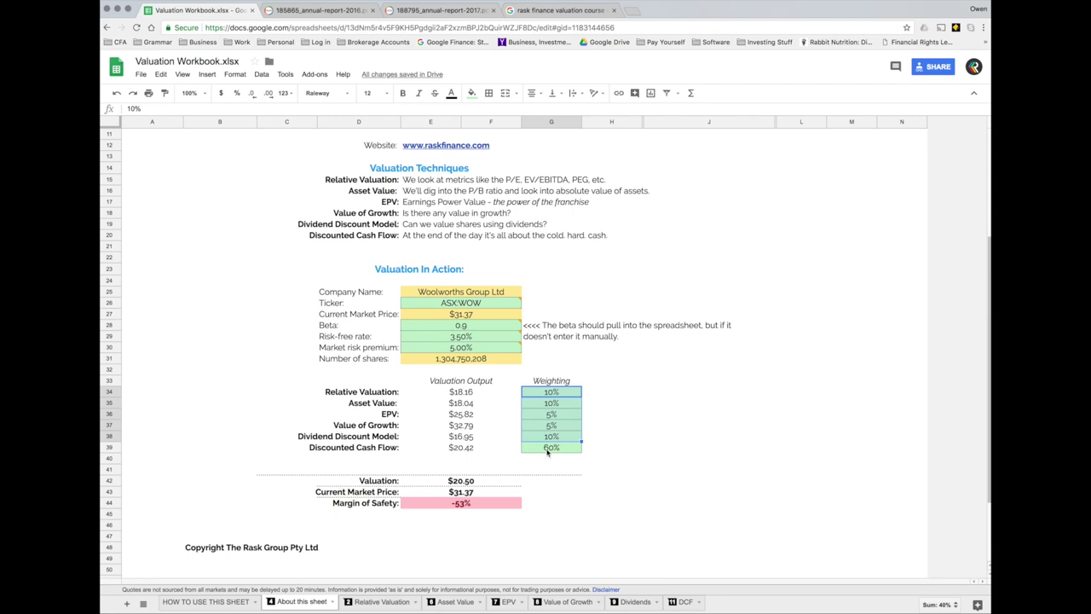
- Select the weightings upward from Discounted Cash Flow to Asset Value
left_click(549, 452)
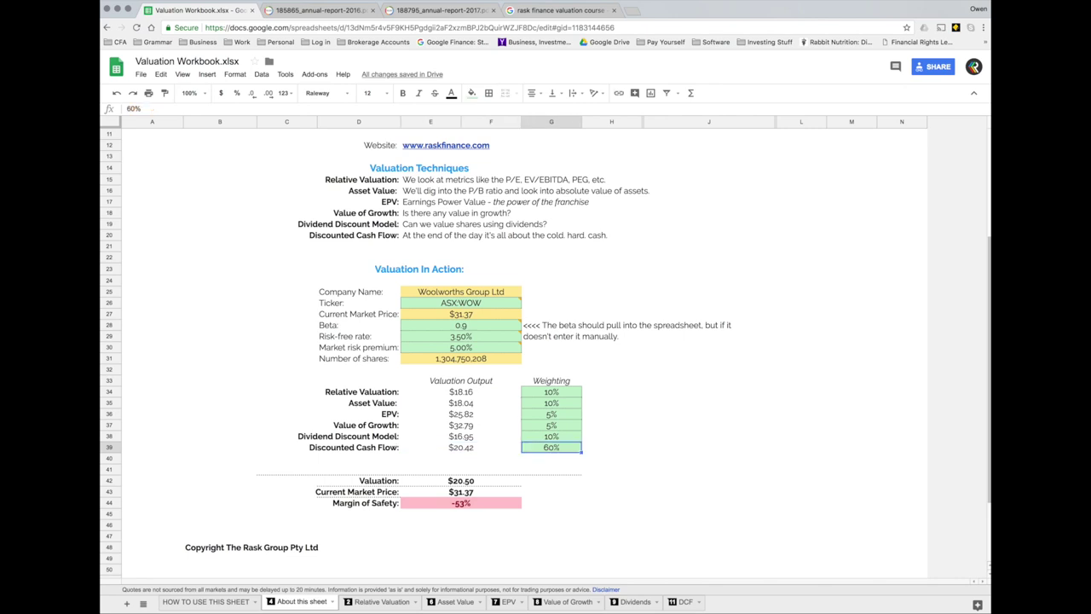
key("shift+Up")
key("shift+Up")
key("shift+Up")
key("shift+Up")
key("shift+Up")
key("shift+Up")
key("shift+Up")
key("shift+Up")
key("shift+Up")
key("shift+Up")
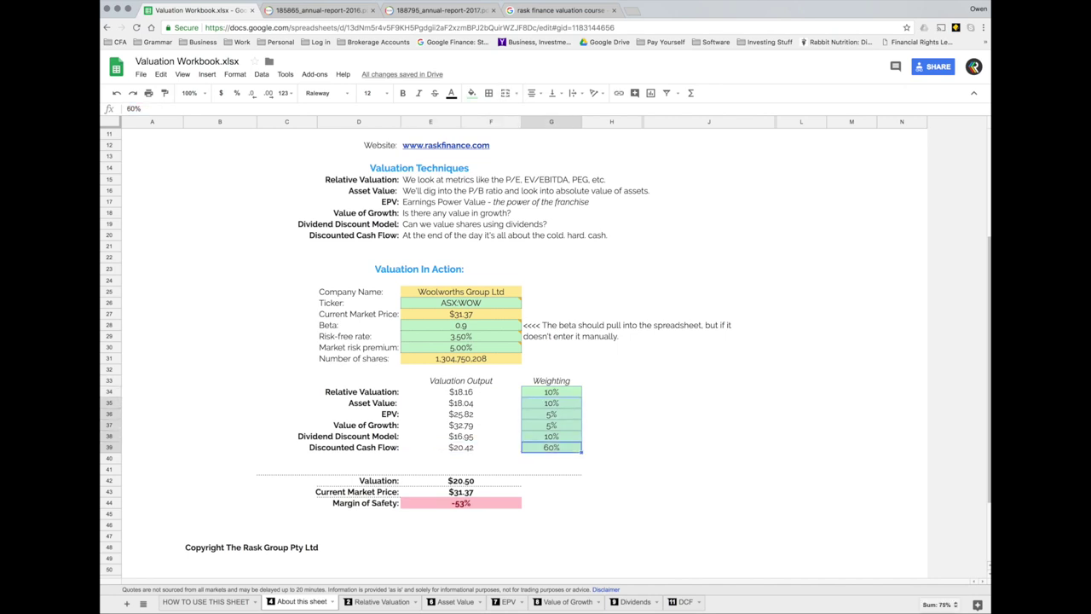
- Step through the Valuation Output cells from Discounted Cash Flow up to Relative Valuation
left_click(460, 447)
key("Up")
key("Up")
key("Up")
key("Up")
key("Up")
key("shift+Down")
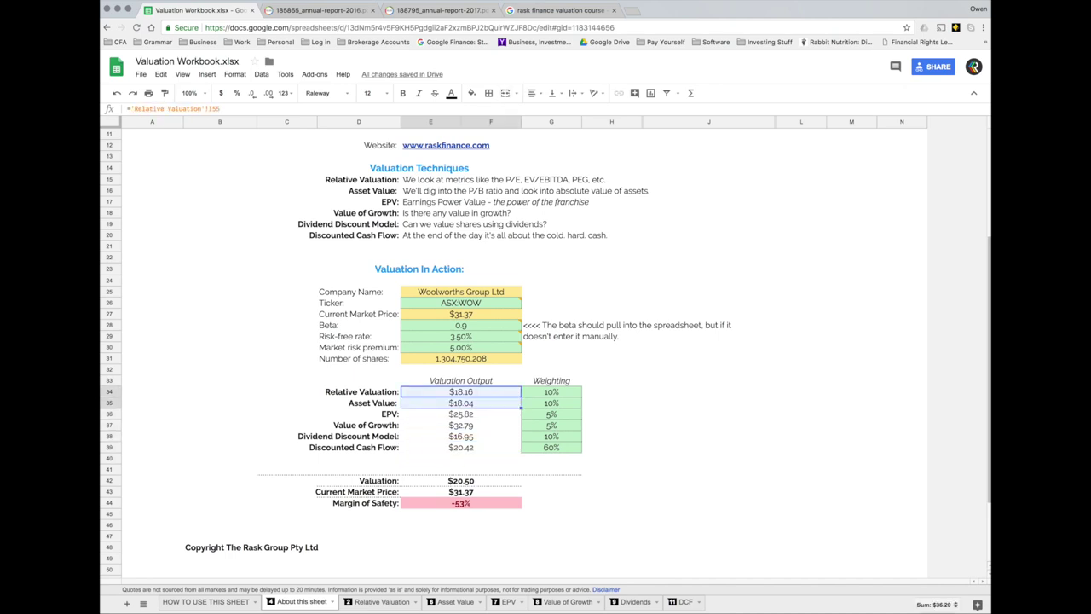
key("Down")
key("Down")
key("Up")
key("Up")
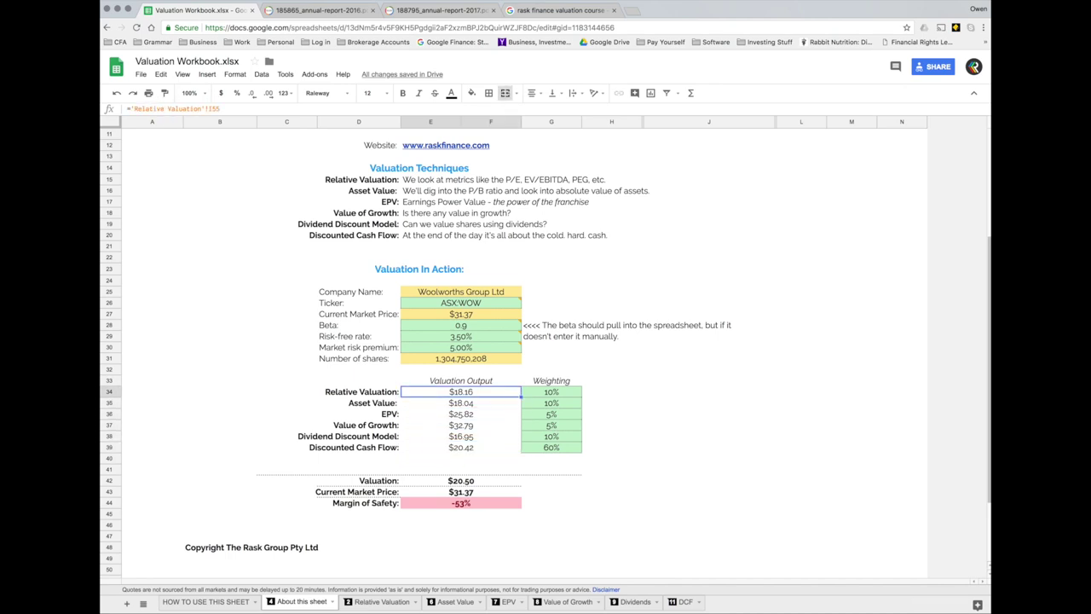
- Compare the Relative and Asset Value outputs with their weightings, and highlight the full Weighting column for its total
key("Right")
key("Left")
key("Down")
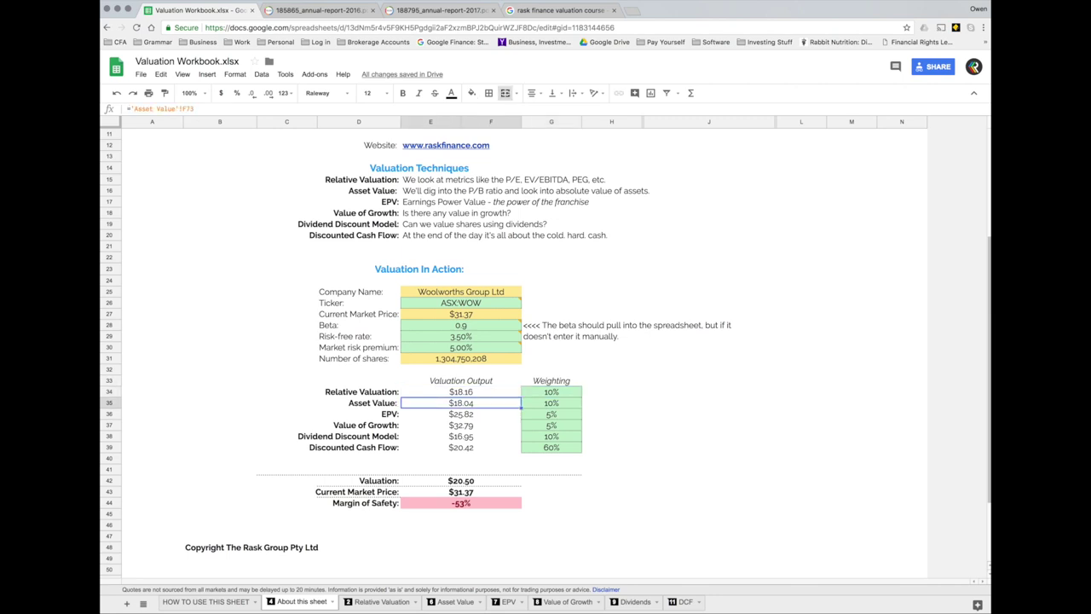
key("Right")
key("Up")
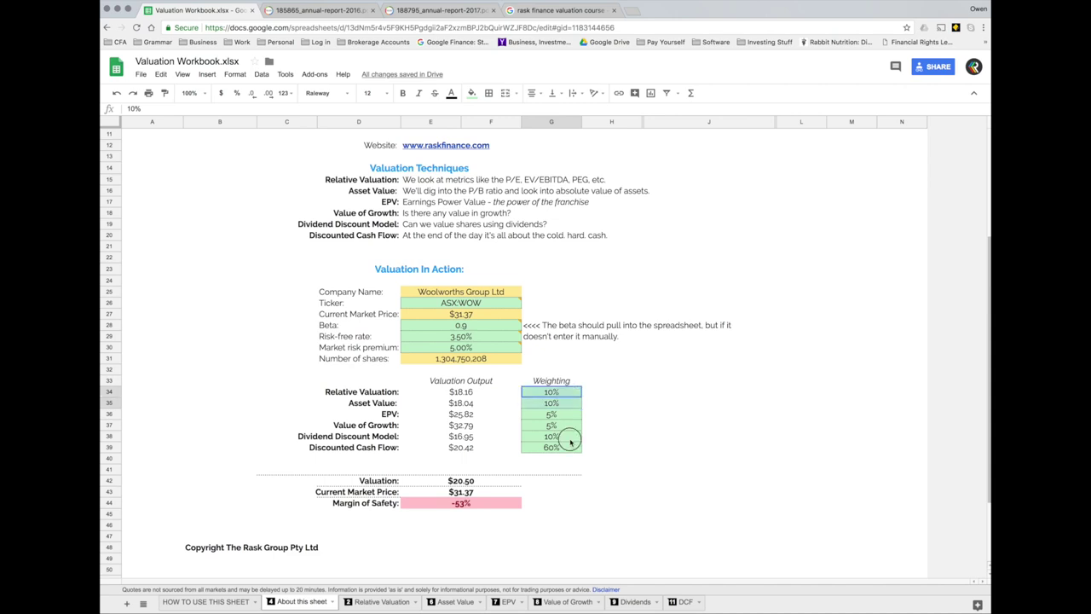
left_click(570, 444, "shift")
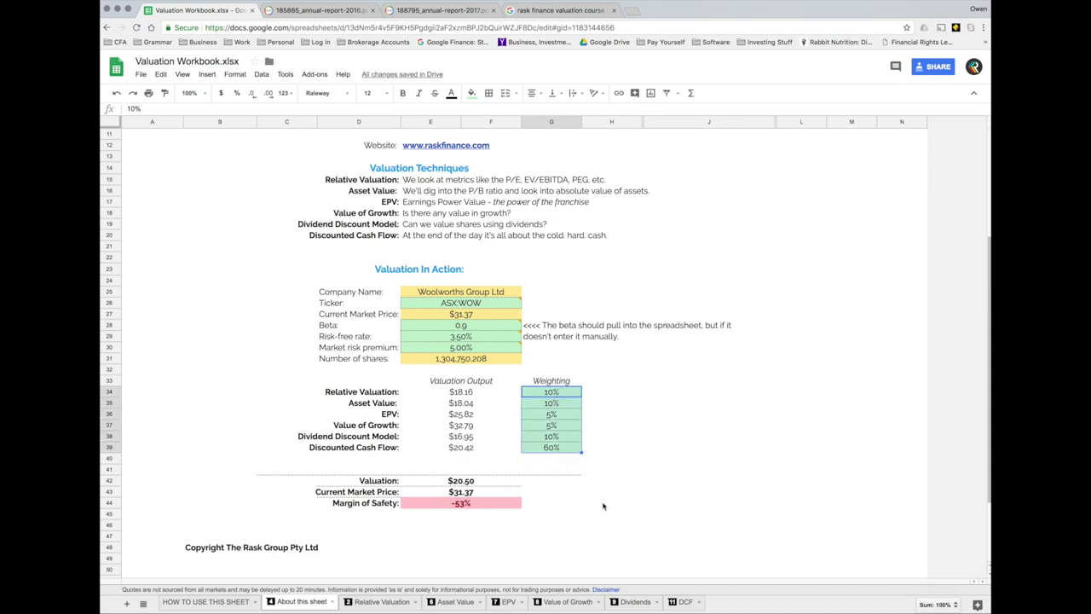
left_click(601, 494)
left_click(565, 491)
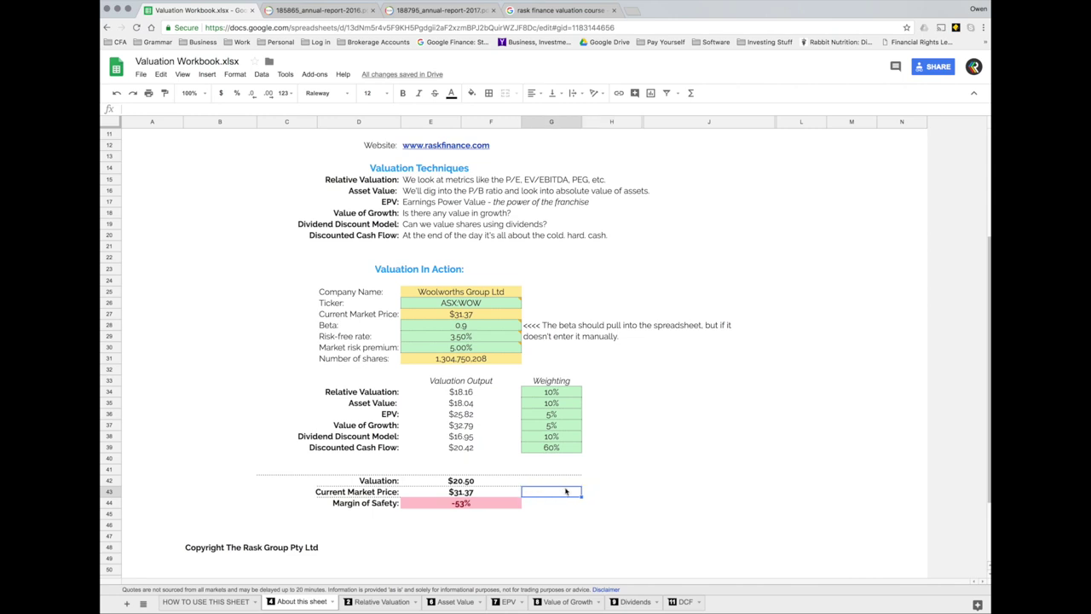
key("Up")
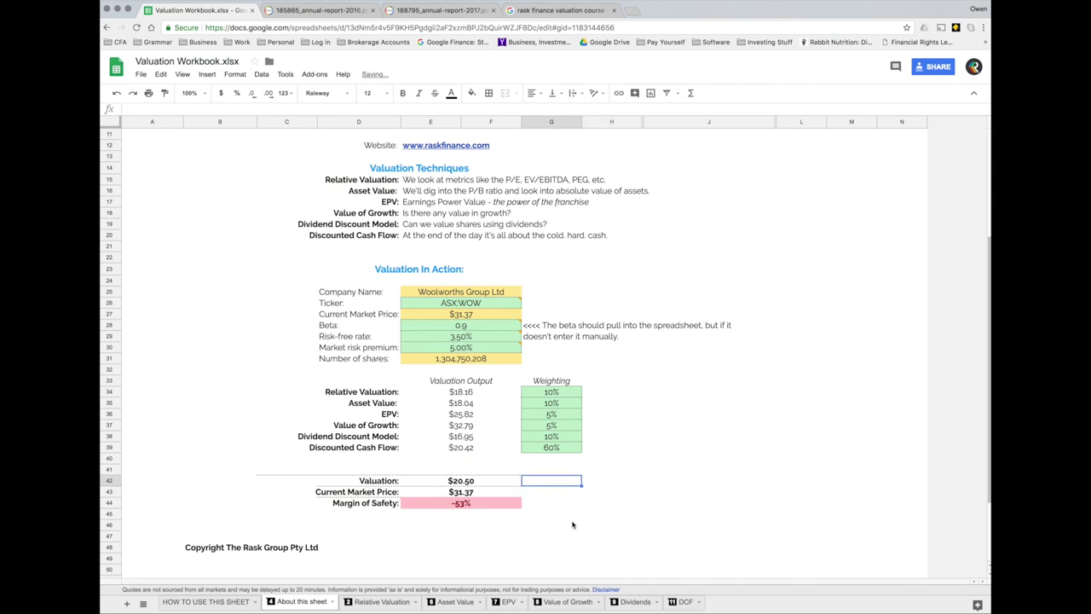
left_click(572, 523)
key("Up")
key("Up")
key("Up")
key("Up")
- Inspect the formulas of the weighted Valuation, Current Market Price and Margin of Safety
left_click(492, 485)
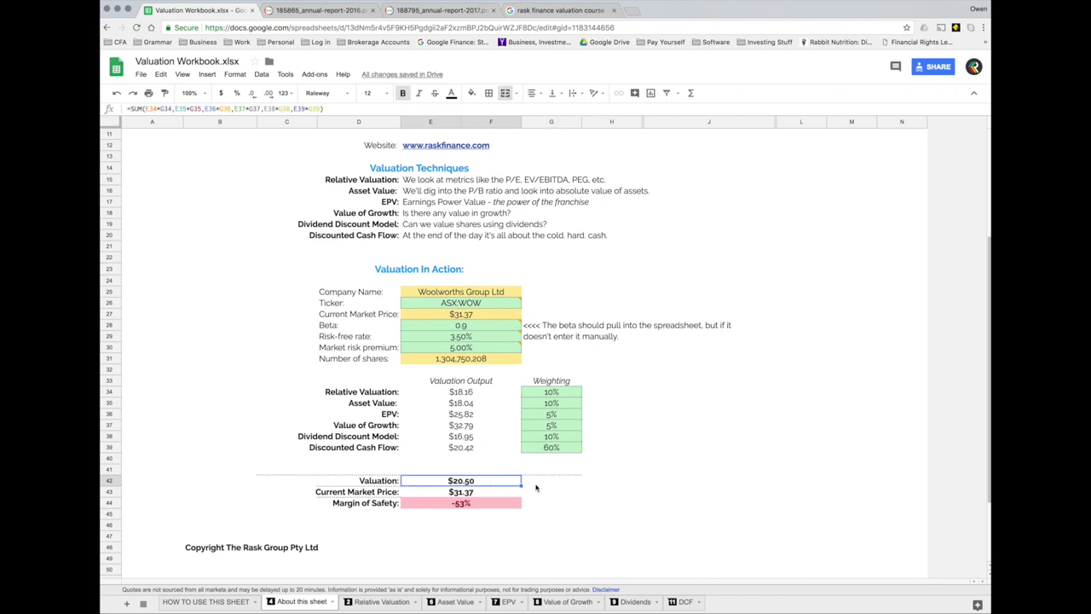
left_click(491, 493)
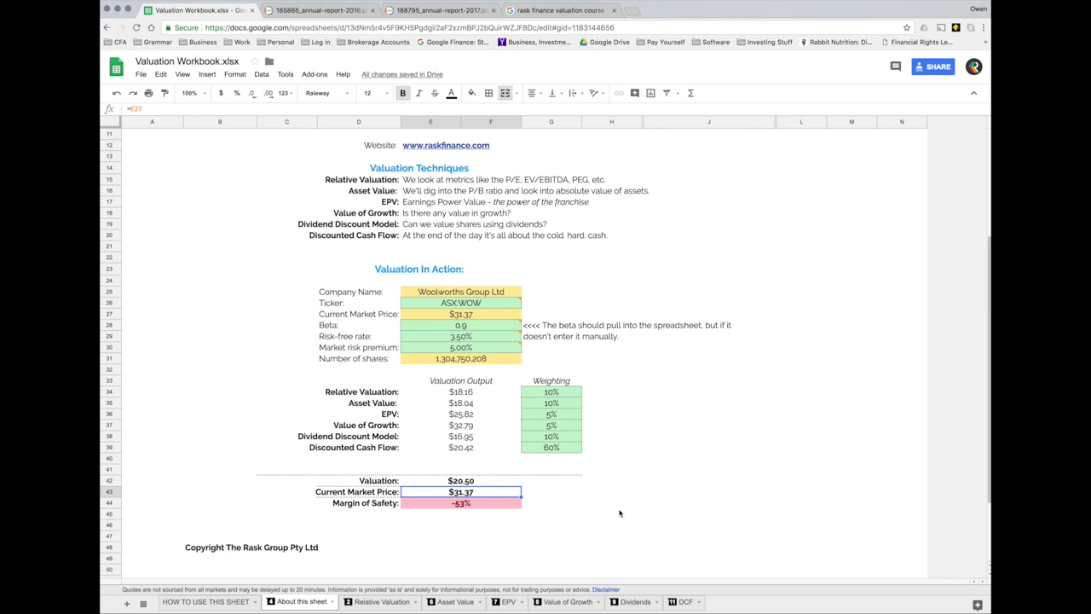
key("Down")
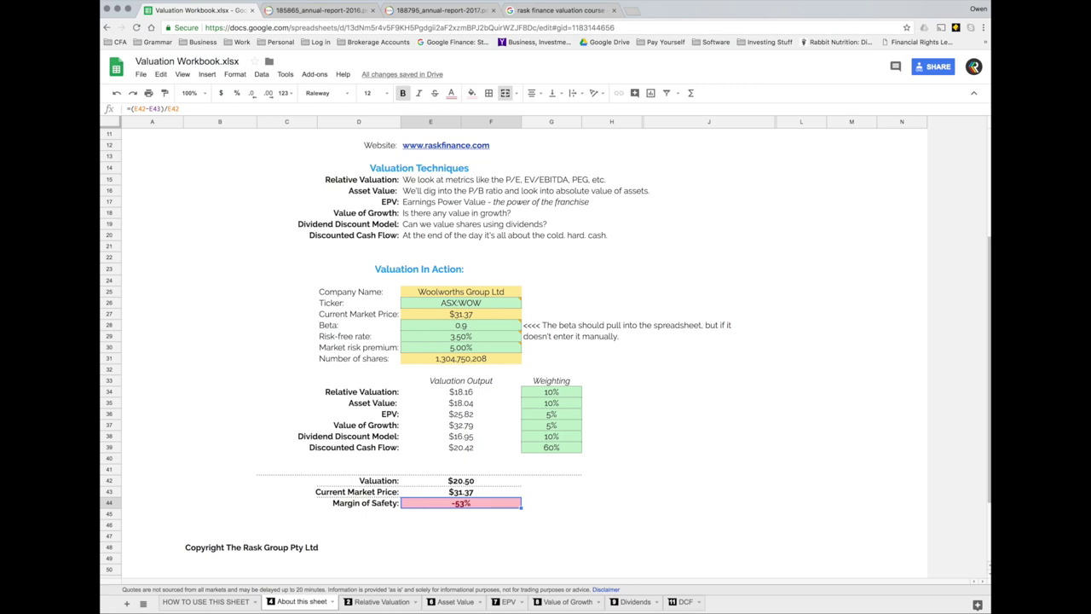
- Test the Margin of Safety by overwriting the weighted Valuation with 40, and undo the change to restore its formula
key("Up")
key("Up")
type("40")
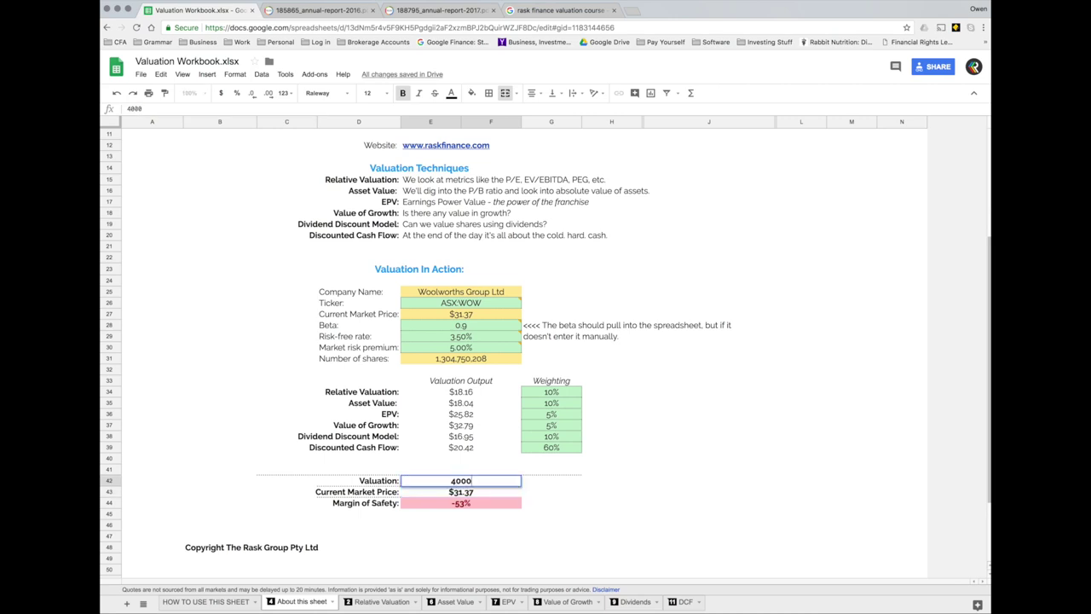
key("Return")
key("Down")
key("Up")
key("Up")
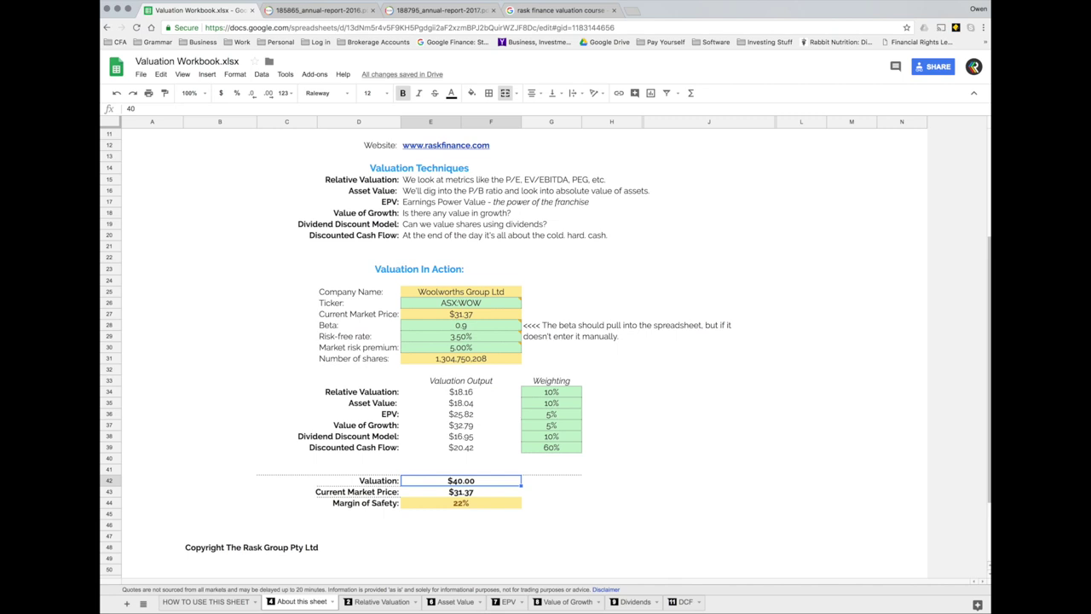
key("super+z")
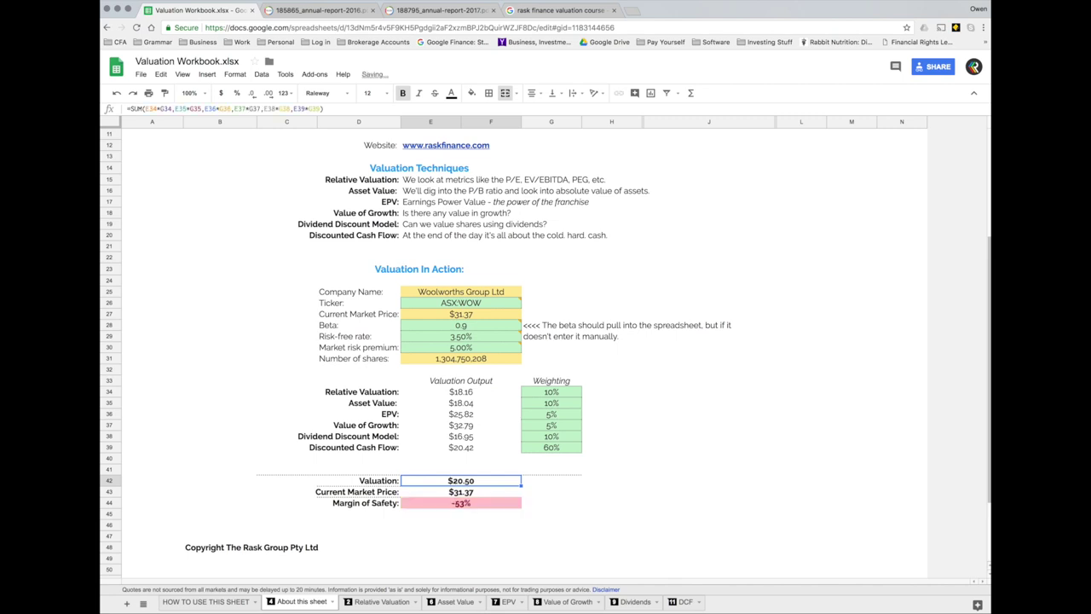
left_click(574, 469)
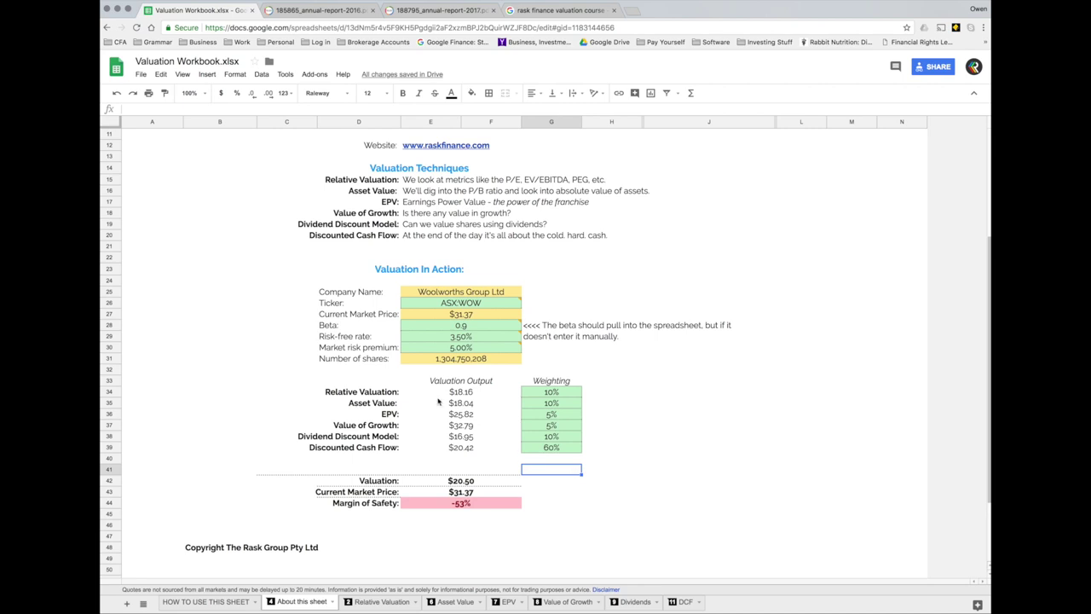
- Look over the workbook's copy option and its download formats, including Microsoft Excel, and close them without choosing any
scroll(440, 402, "up", 5)
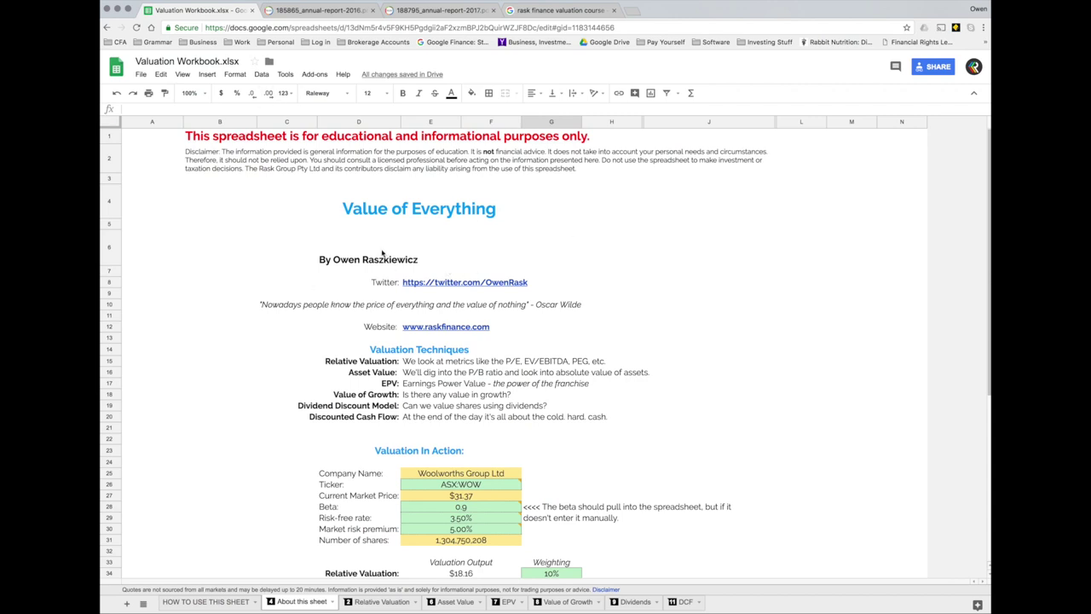
left_click(140, 74)
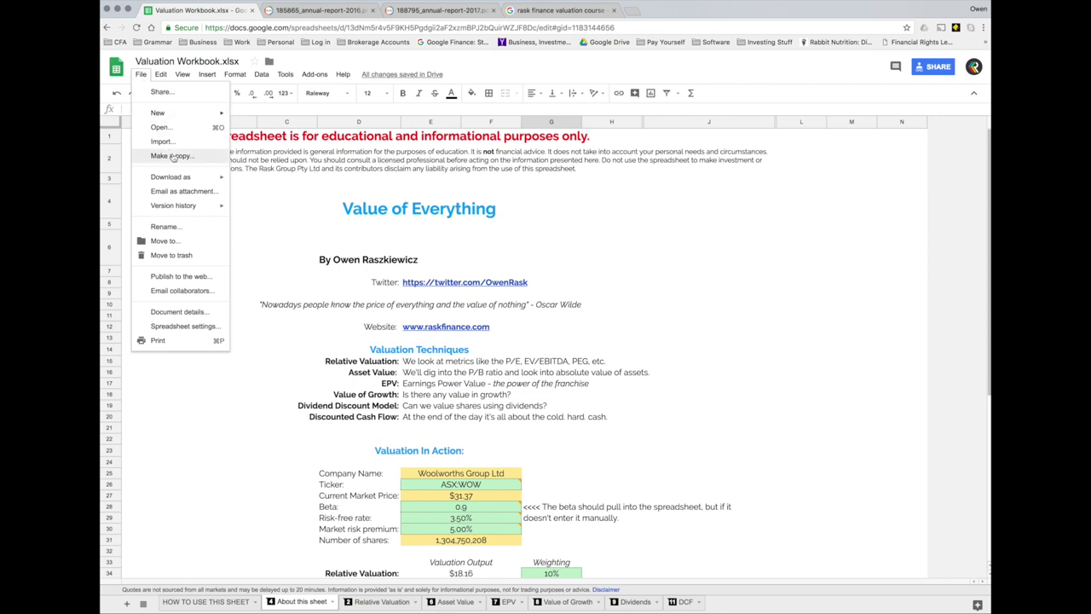
mouse_move(182, 178)
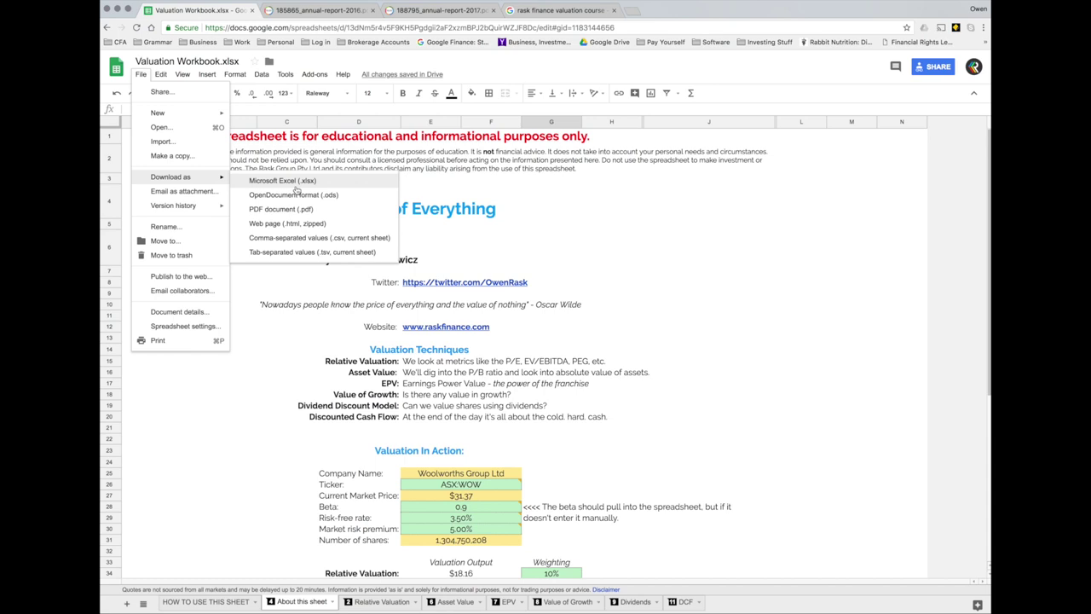
left_click(724, 440)
- Inspect the formulas behind Number of shares, Current Market Price and Company Name in the Valuation In Action block
scroll(630, 473, "down", 3)
mouse_move(605, 418)
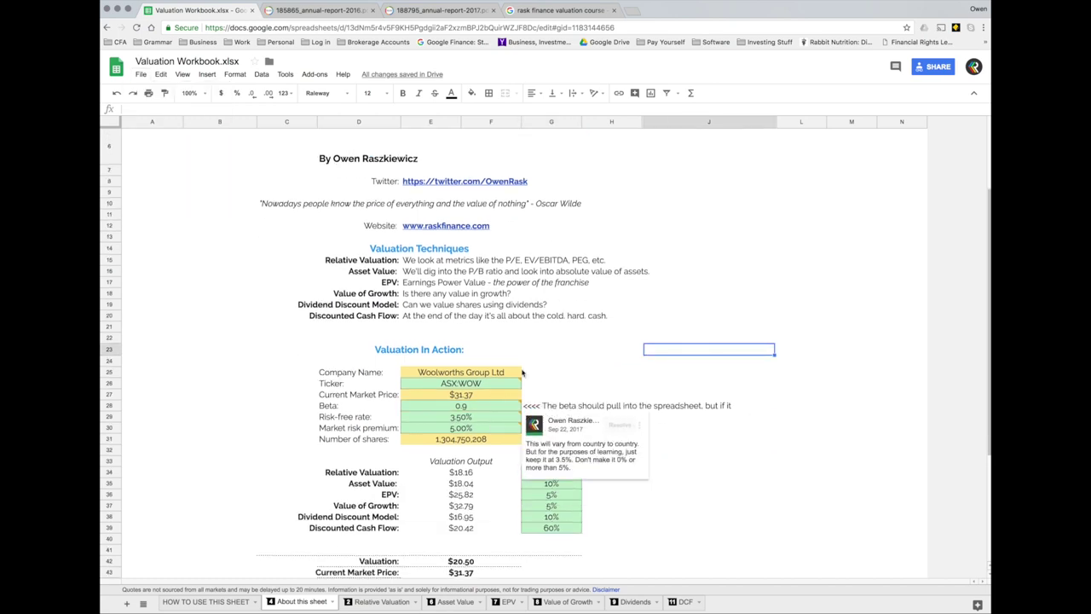
scroll(653, 472, "down", 3)
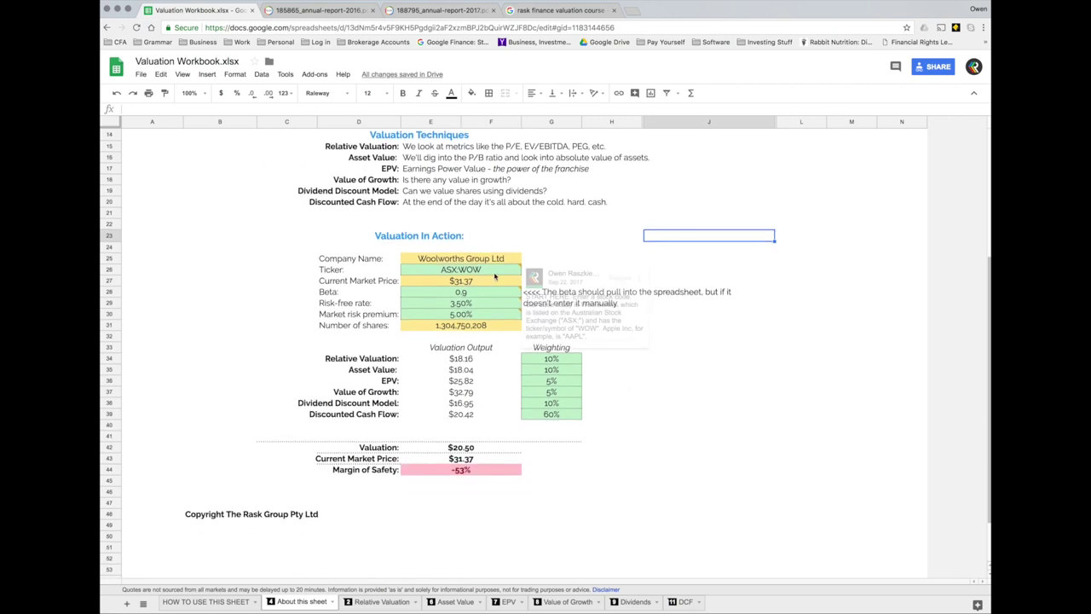
left_click(460, 325)
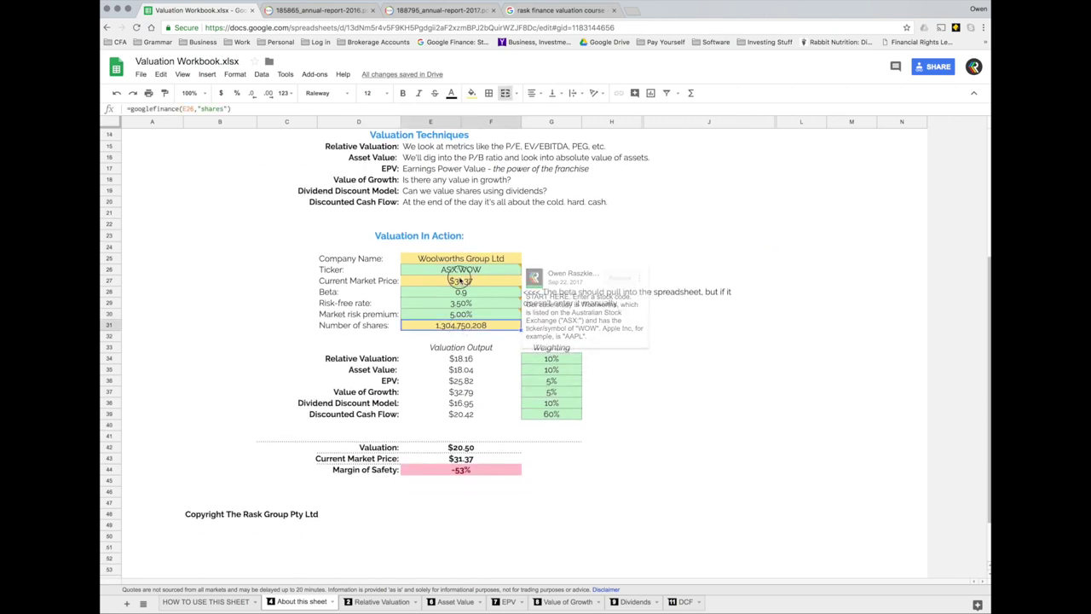
left_click(460, 280)
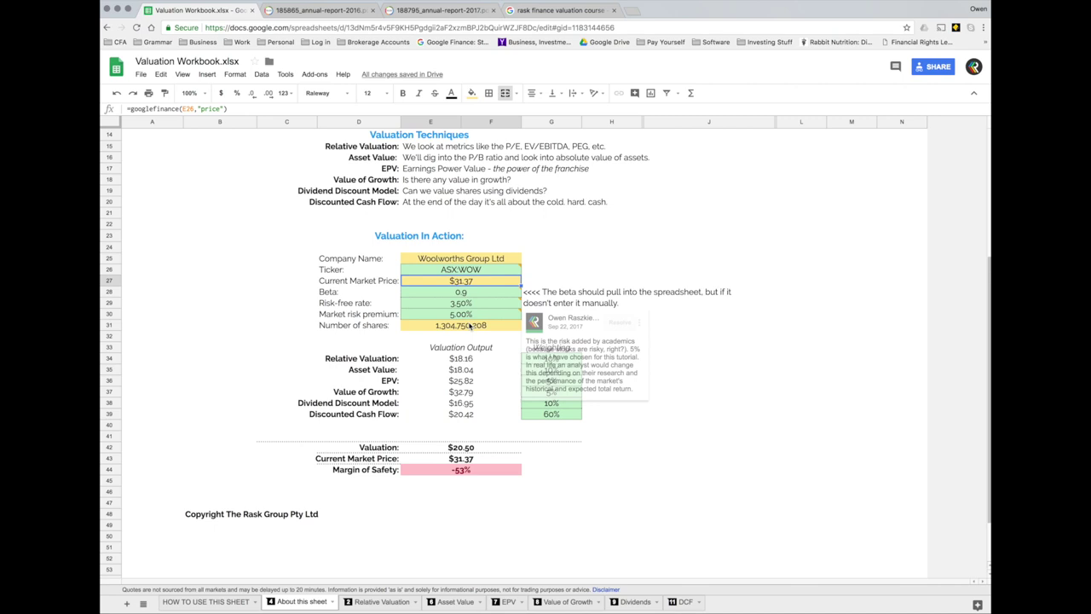
left_click(484, 259)
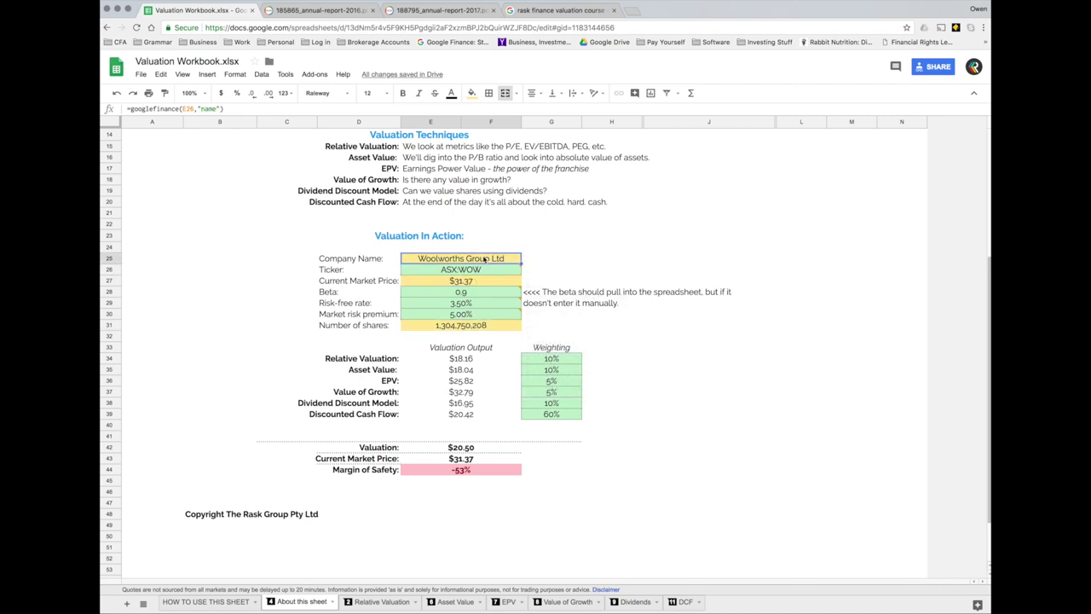
scroll(614, 451, "up", 5)
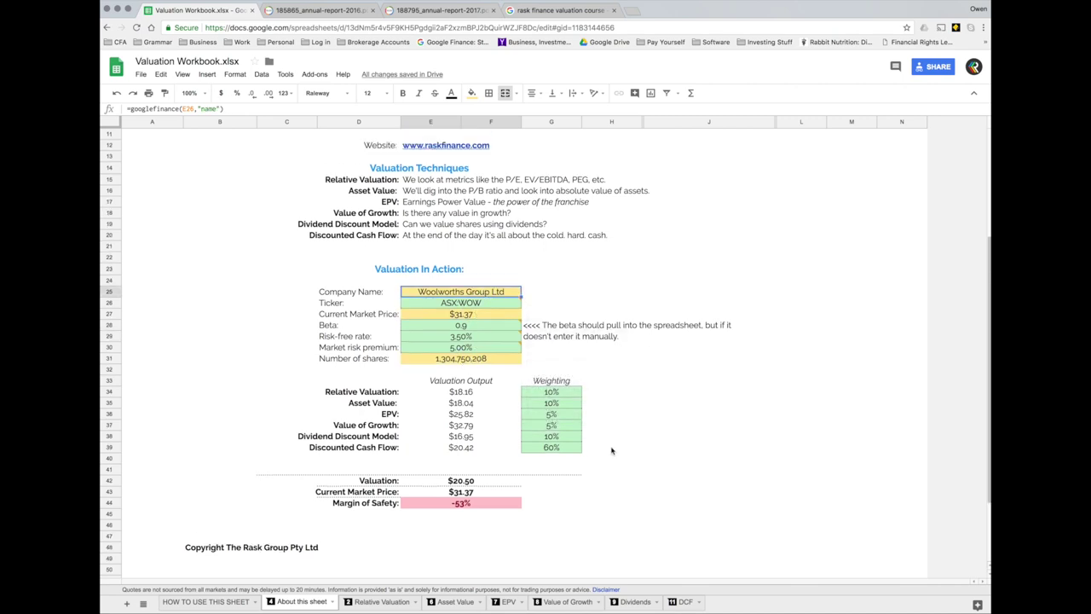